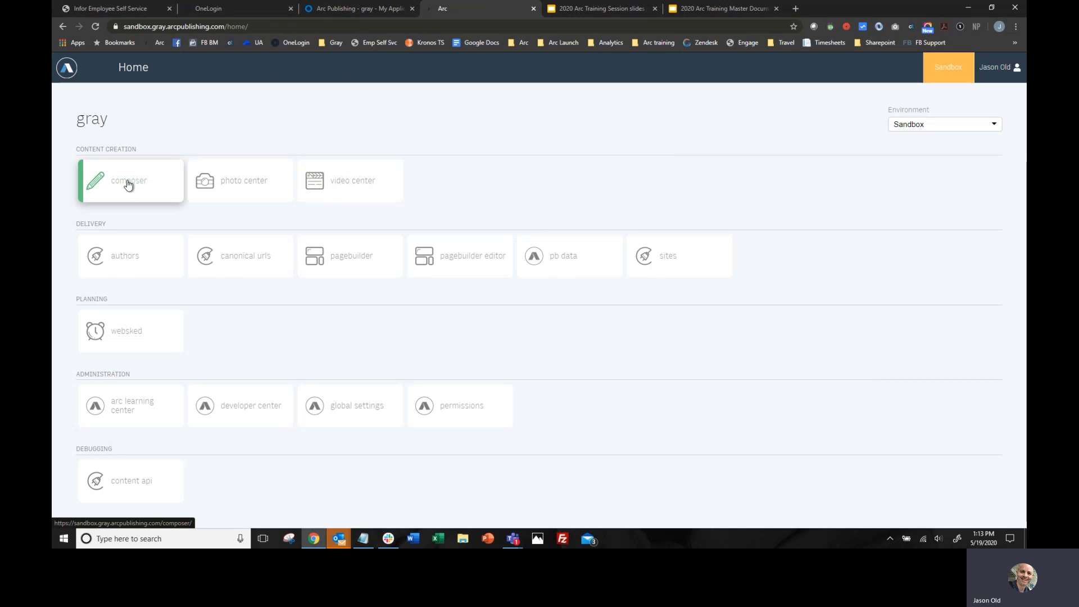
- Open Composer and look through the existing KCRG news stories
{"action": "left_click", "coordinate": [129, 184]}
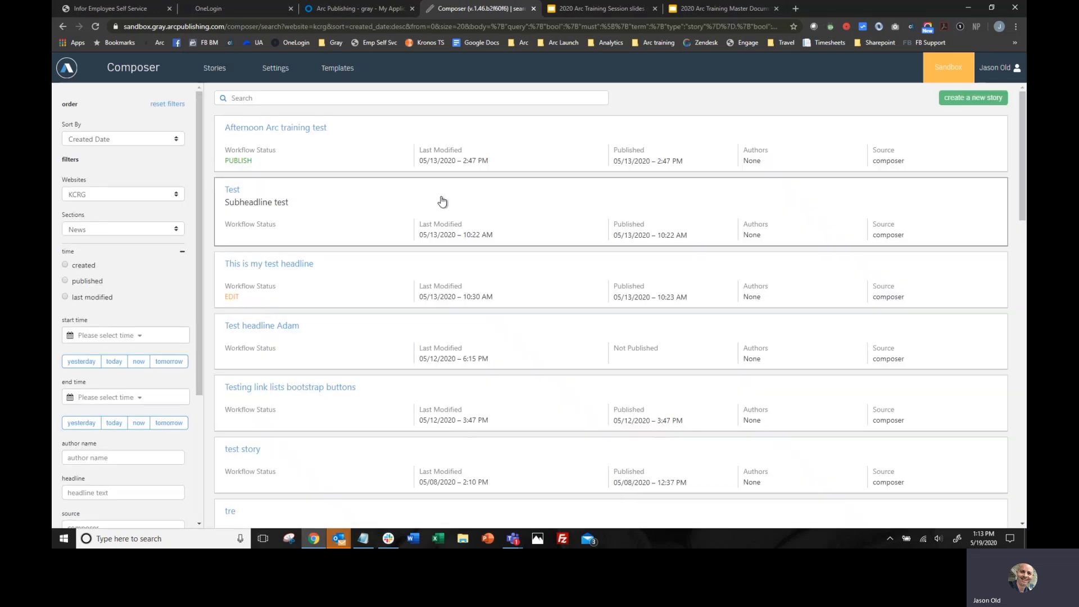
{"action": "scroll", "coordinate": [568, 217], "scroll_direction": "down", "scroll_amount": 5}
{"action": "scroll", "coordinate": [568, 217], "scroll_direction": "down", "scroll_amount": 11}
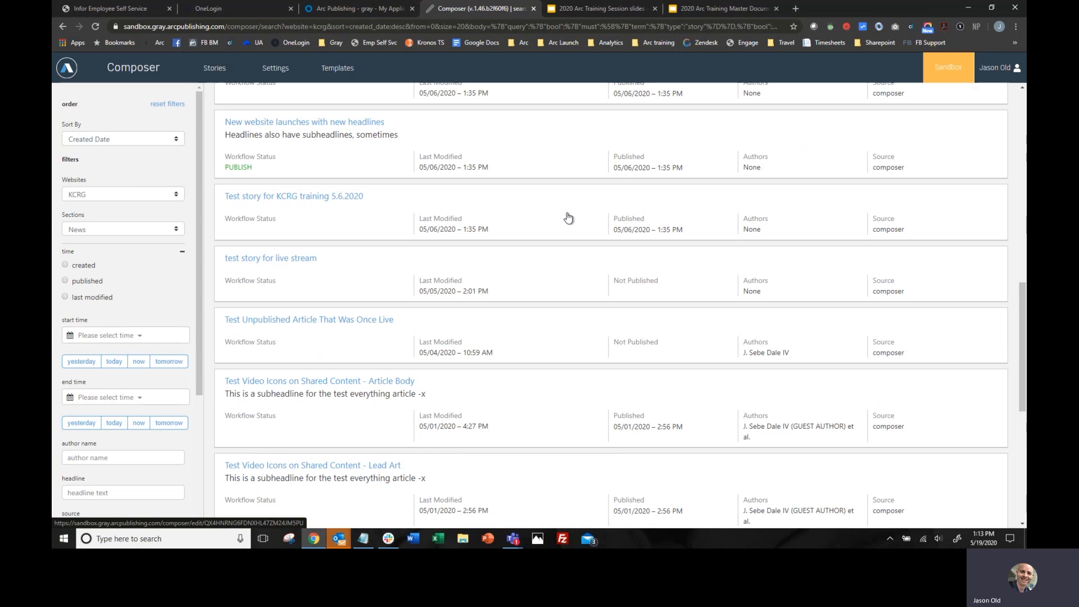
{"action": "scroll", "coordinate": [569, 217], "scroll_direction": "up", "scroll_amount": 4}
{"action": "scroll", "coordinate": [568, 217], "scroll_direction": "up", "scroll_amount": 12}
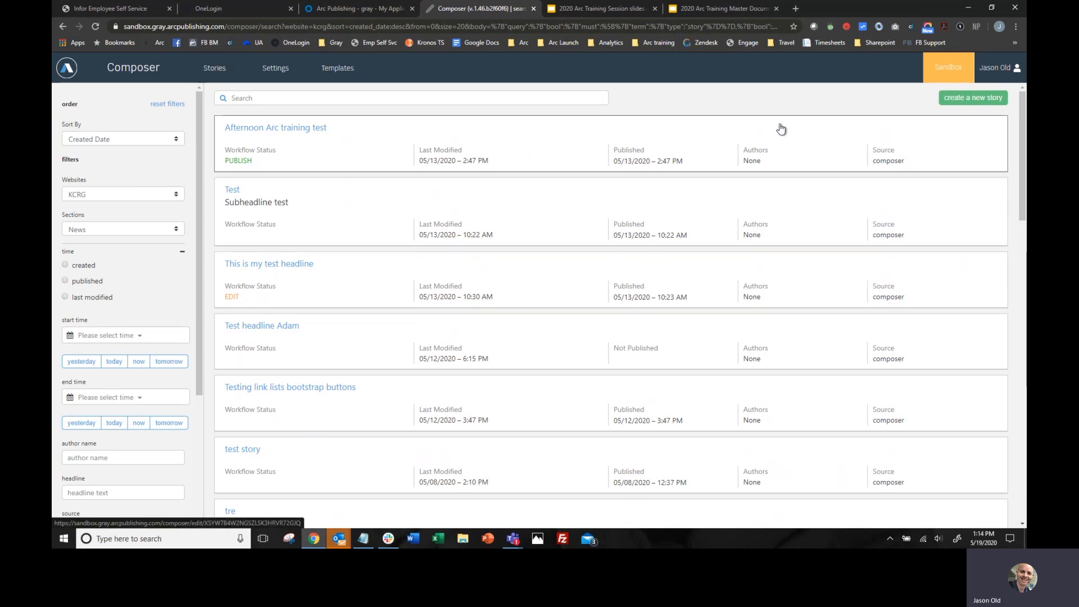
- Create a new story from the KCRG starting template
{"action": "left_click", "coordinate": [973, 98]}
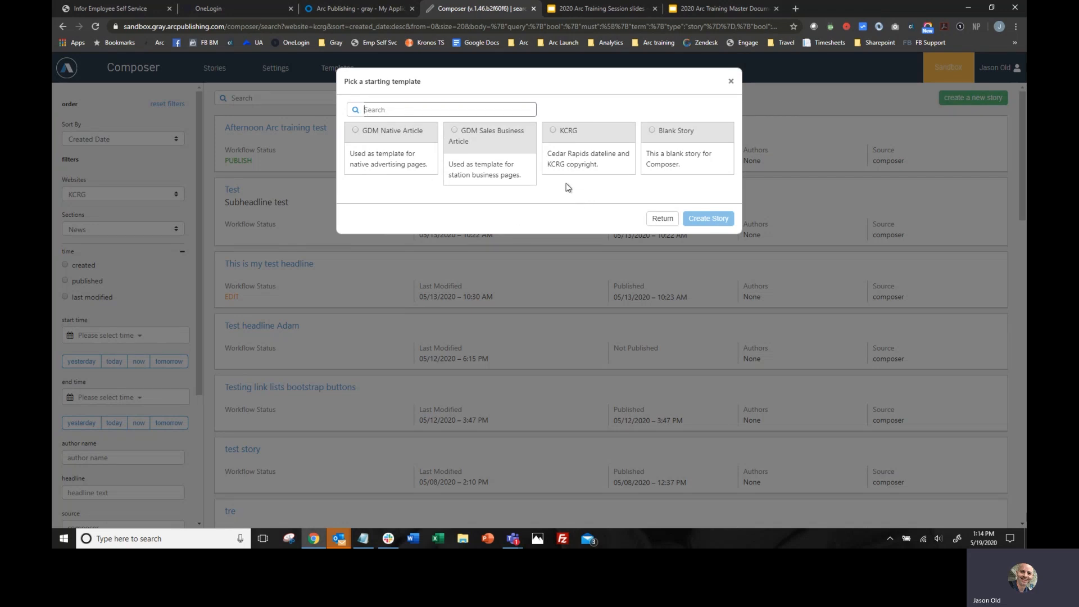
{"action": "left_click", "coordinate": [554, 131]}
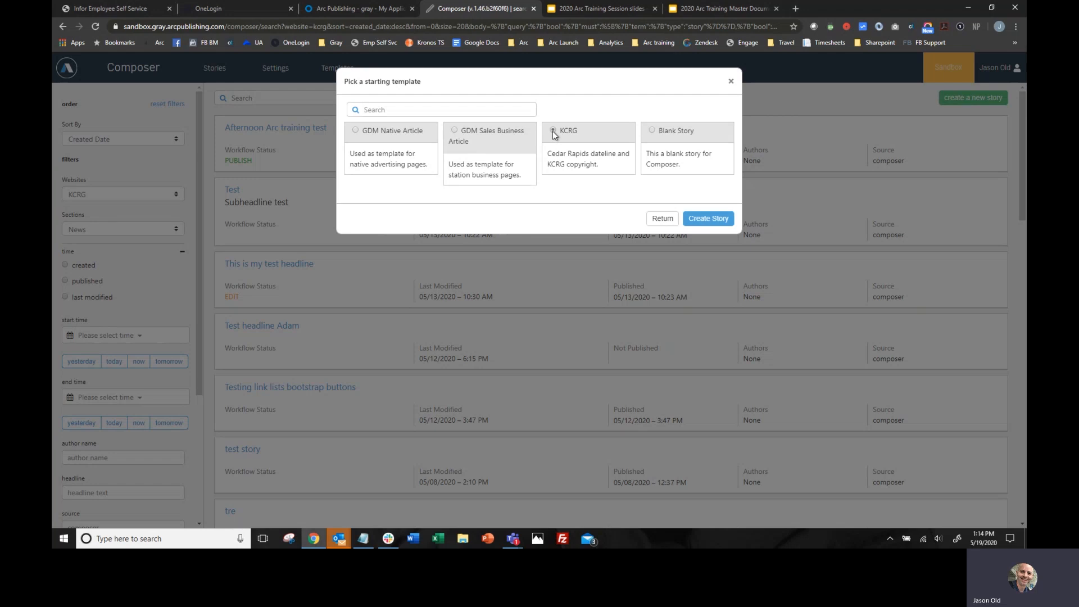
{"action": "left_click", "coordinate": [695, 219]}
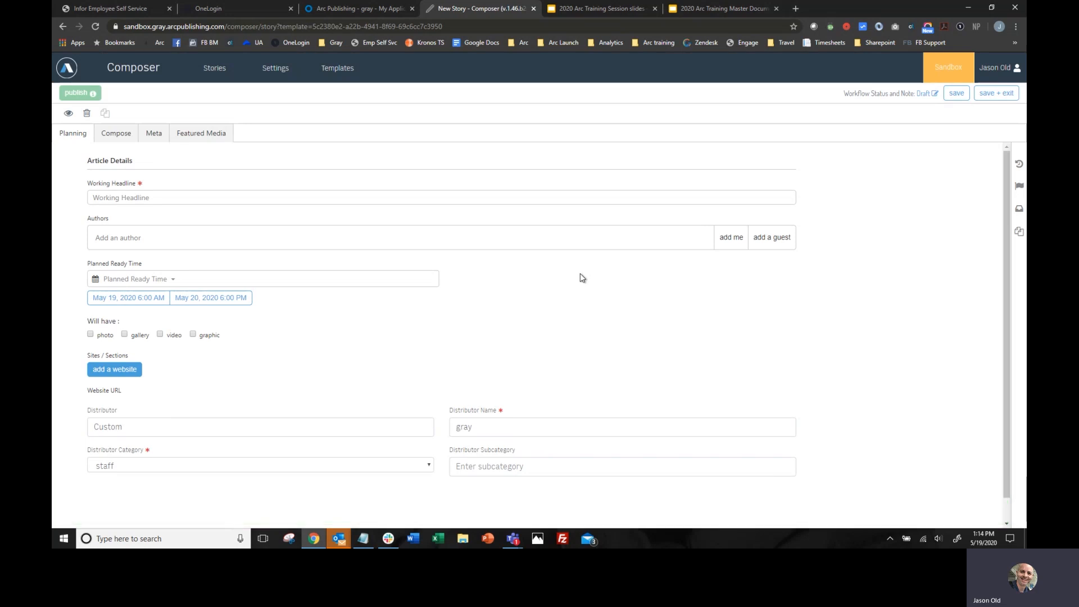
- Paste the working headline "Iowa courts working through backlog caused by coronavirus restrictions" into the story's planning details
{"action": "left_click", "coordinate": [161, 197]}
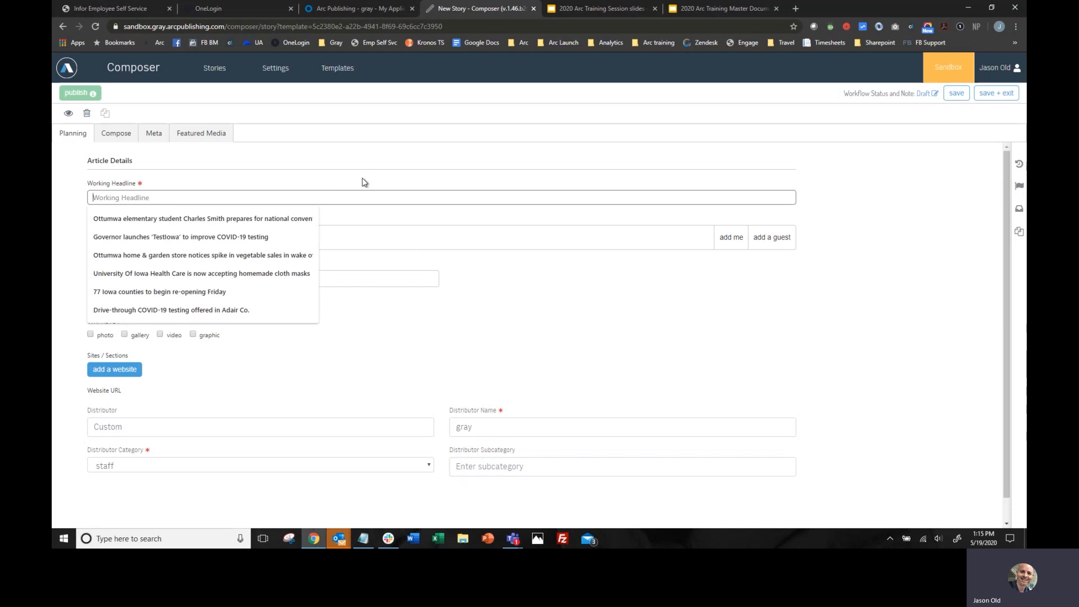
{"action": "key", "text": "alt+Tab"}
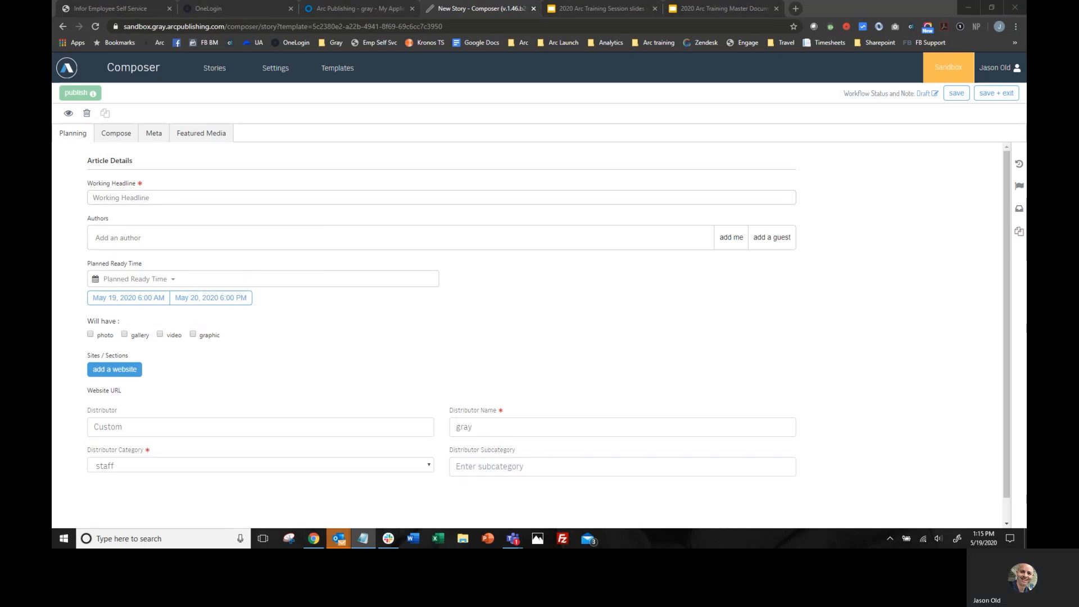
{"action": "left_click", "coordinate": [142, 198]}
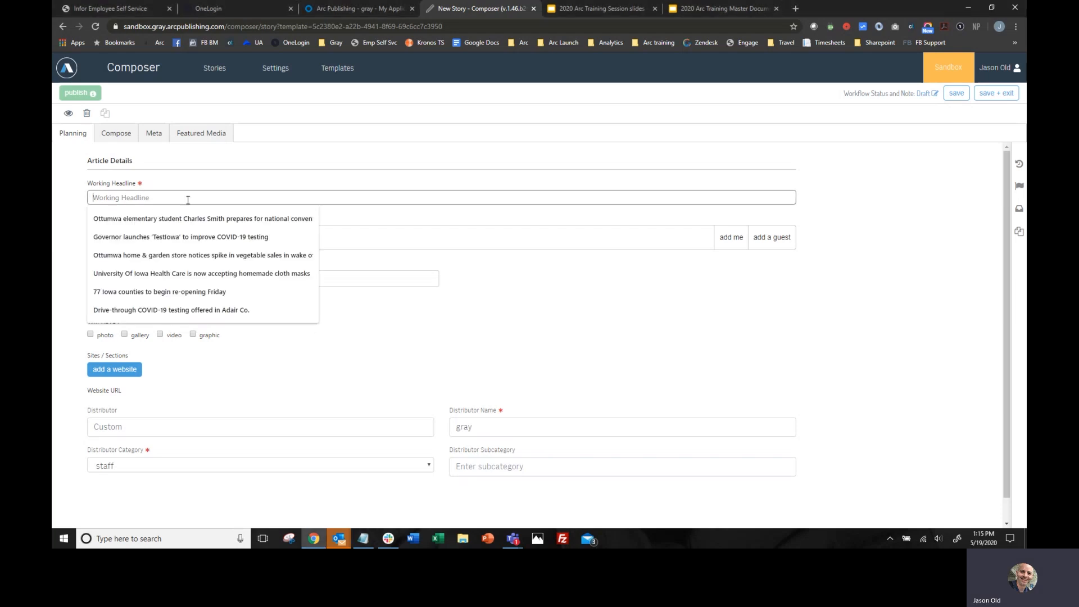
{"action": "type", "text": "Iowa courts working through backlog caused by coronavirus restrictions"}
{"action": "left_click", "coordinate": [354, 218]}
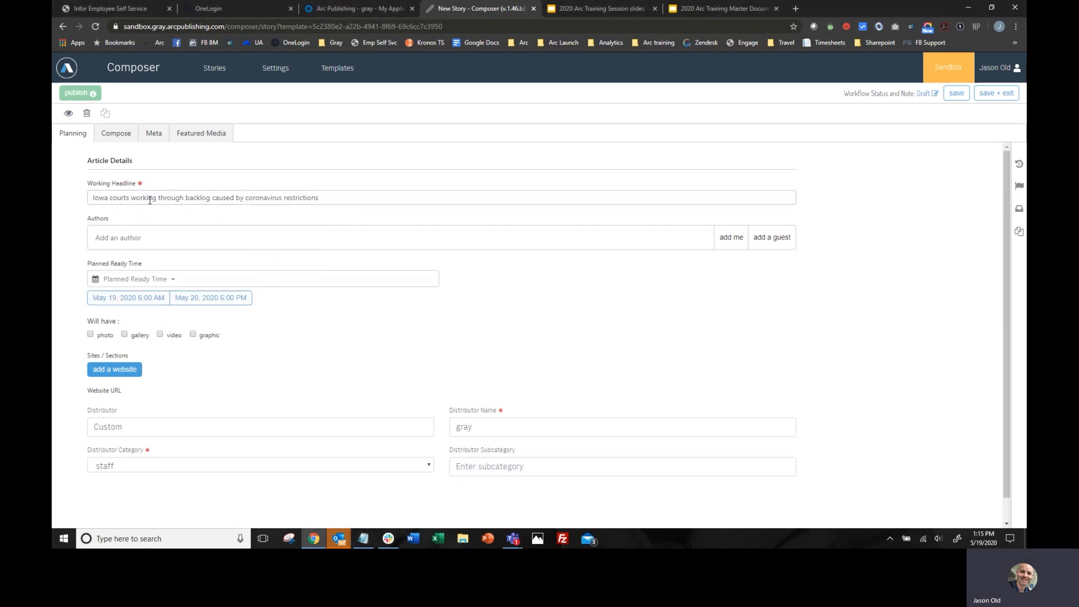
- Assign the story to the KCRG website in /news, /sports and /news/eastern-iowa, with /news/eastern-iowa as the primary section
{"action": "scroll", "coordinate": [284, 357], "scroll_direction": "down", "scroll_amount": 1}
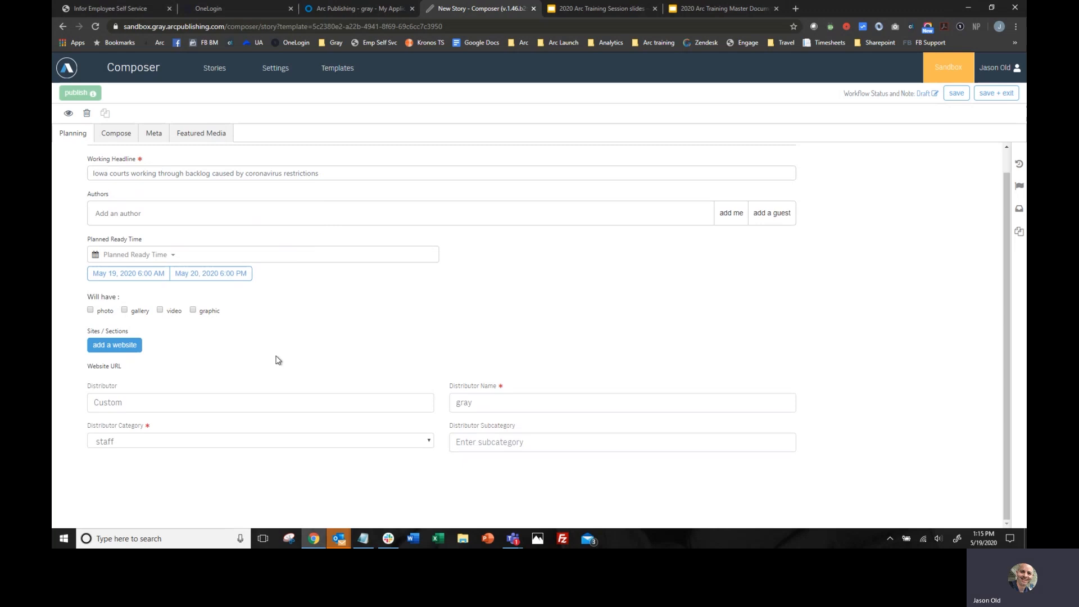
{"action": "left_click", "coordinate": [116, 346]}
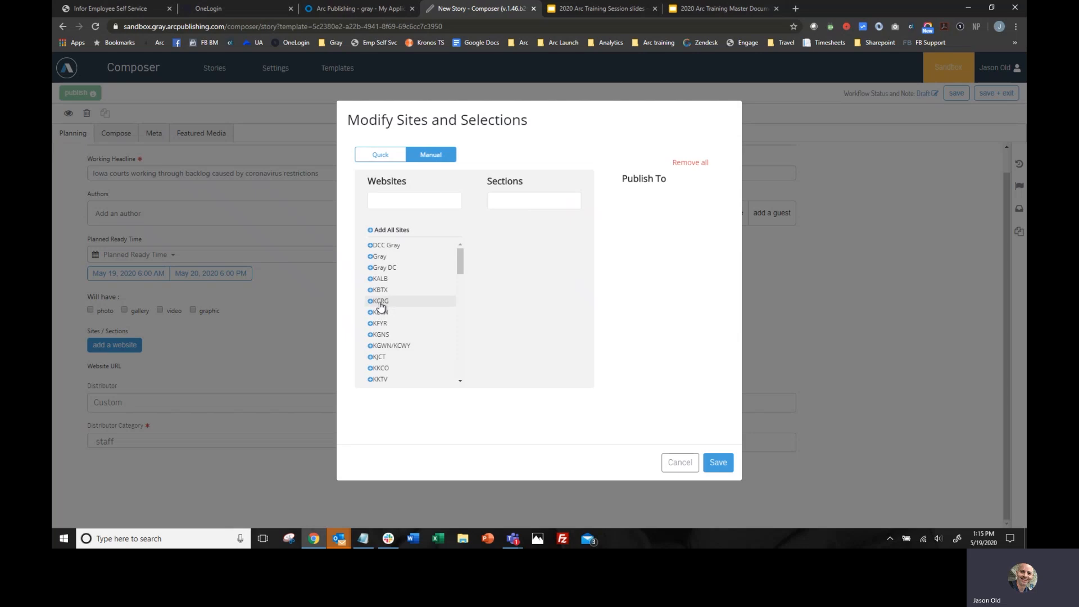
{"action": "left_click", "coordinate": [380, 304]}
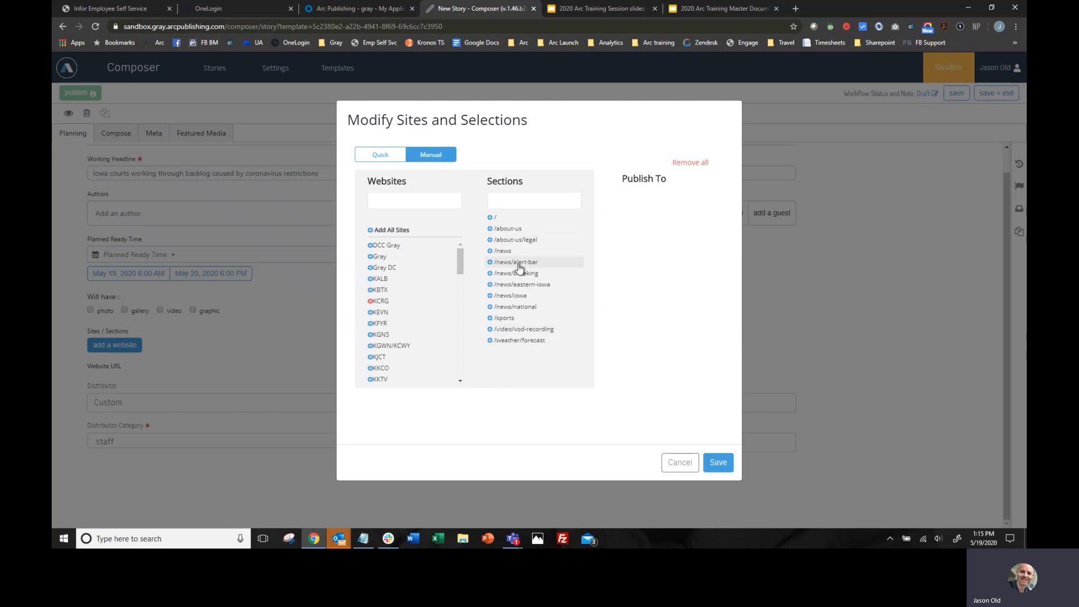
{"action": "left_click", "coordinate": [506, 252]}
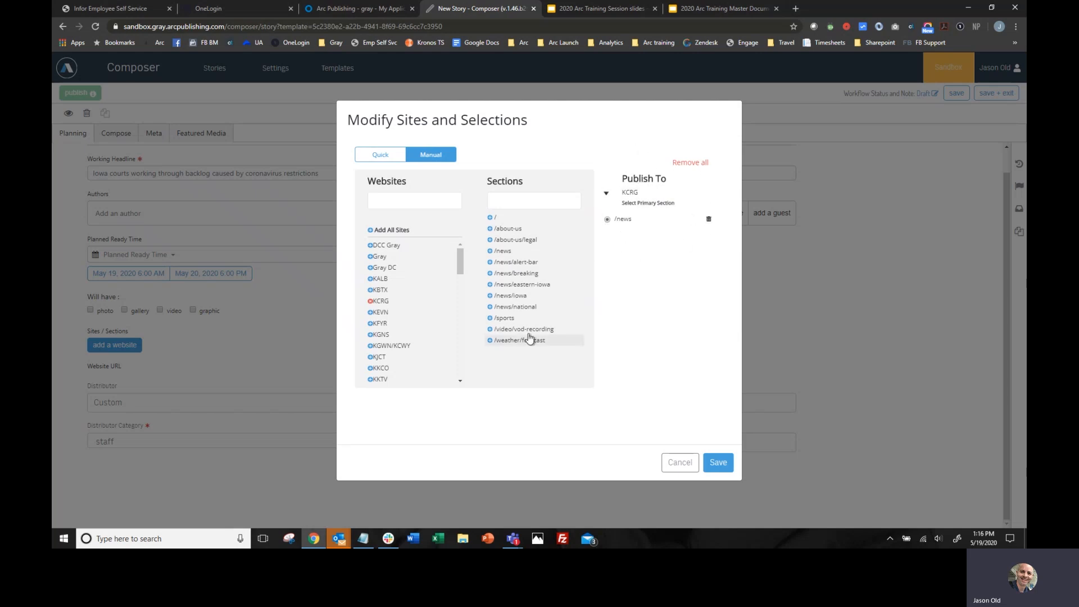
{"action": "left_click", "coordinate": [504, 319]}
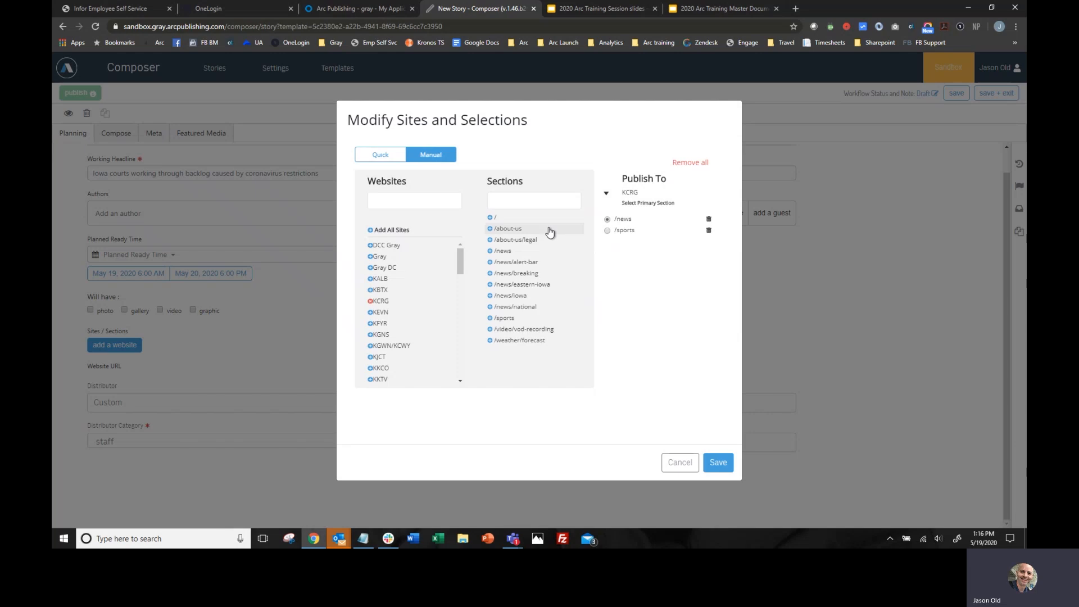
{"action": "left_click", "coordinate": [519, 287]}
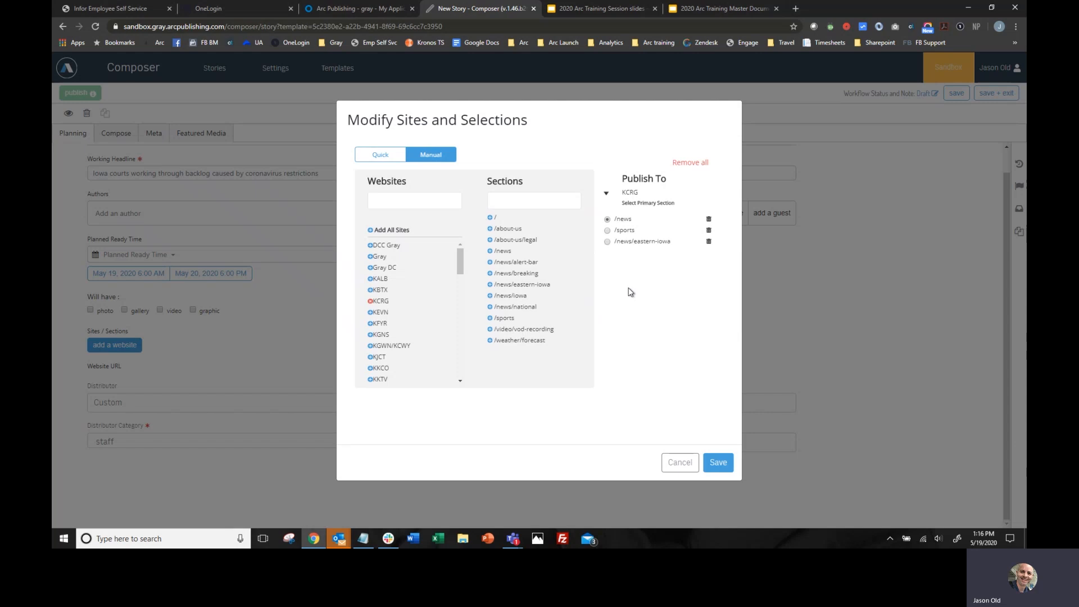
{"action": "left_click", "coordinate": [608, 242]}
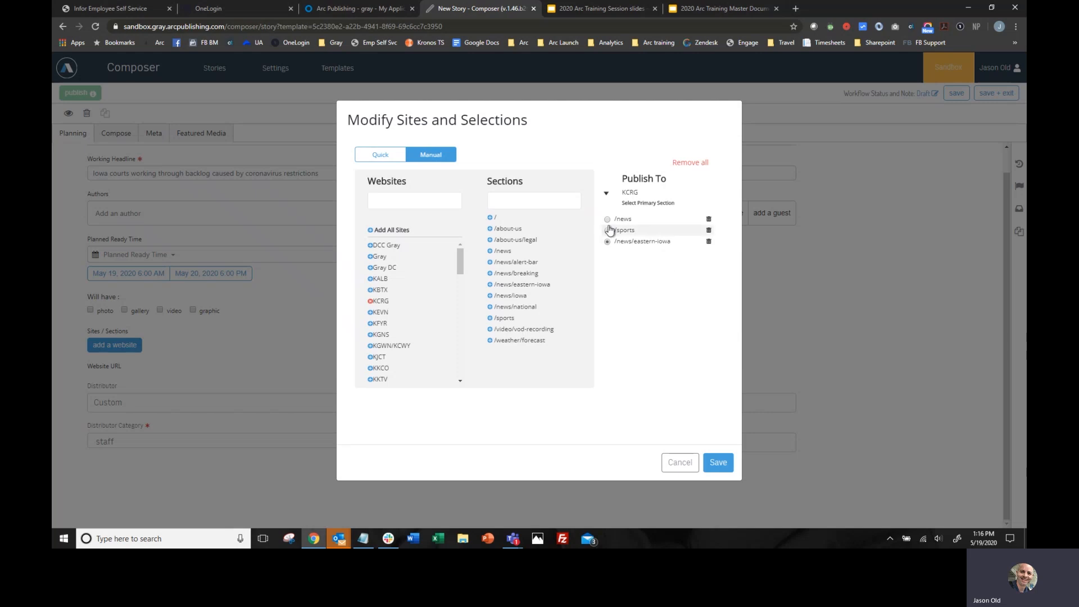
{"action": "left_click", "coordinate": [717, 463]}
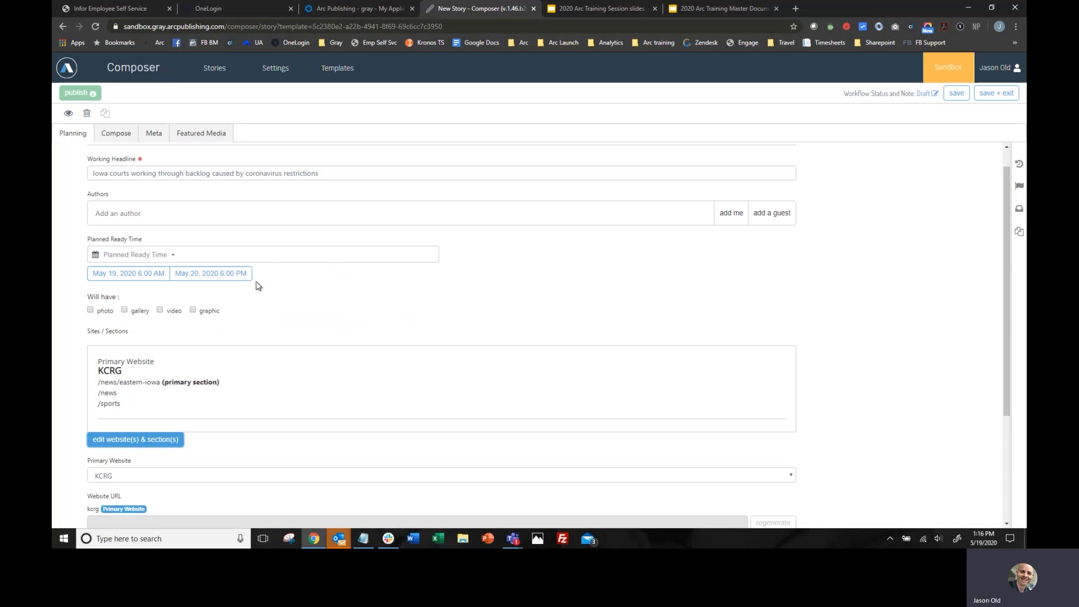
- Try searching for a staff author by name for the story and clear the entry
{"action": "scroll", "coordinate": [263, 302], "scroll_direction": "down", "scroll_amount": 3}
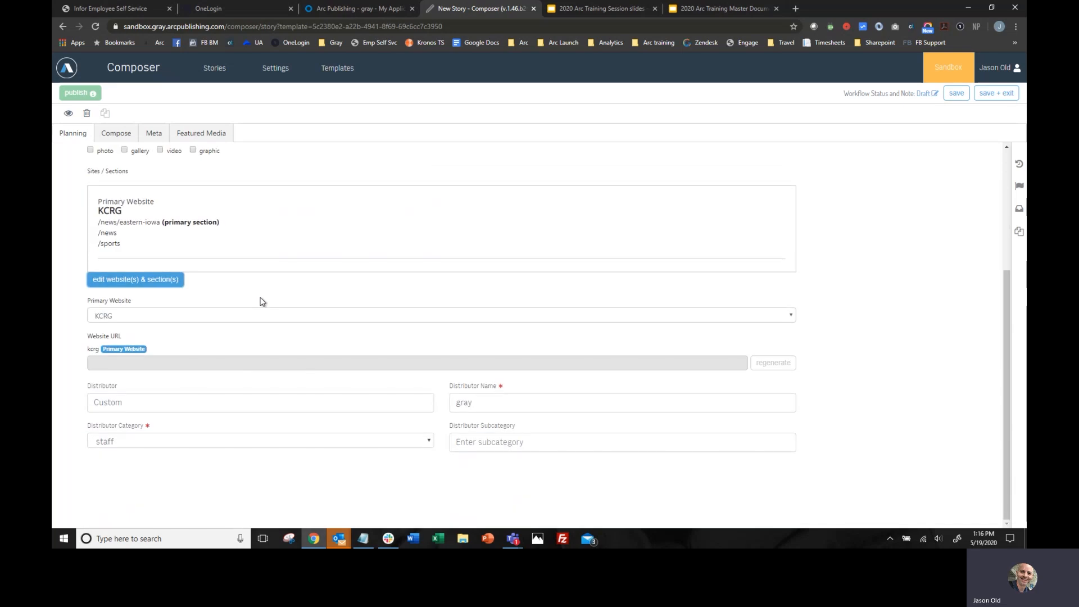
{"action": "scroll", "coordinate": [262, 302], "scroll_direction": "up", "scroll_amount": 3}
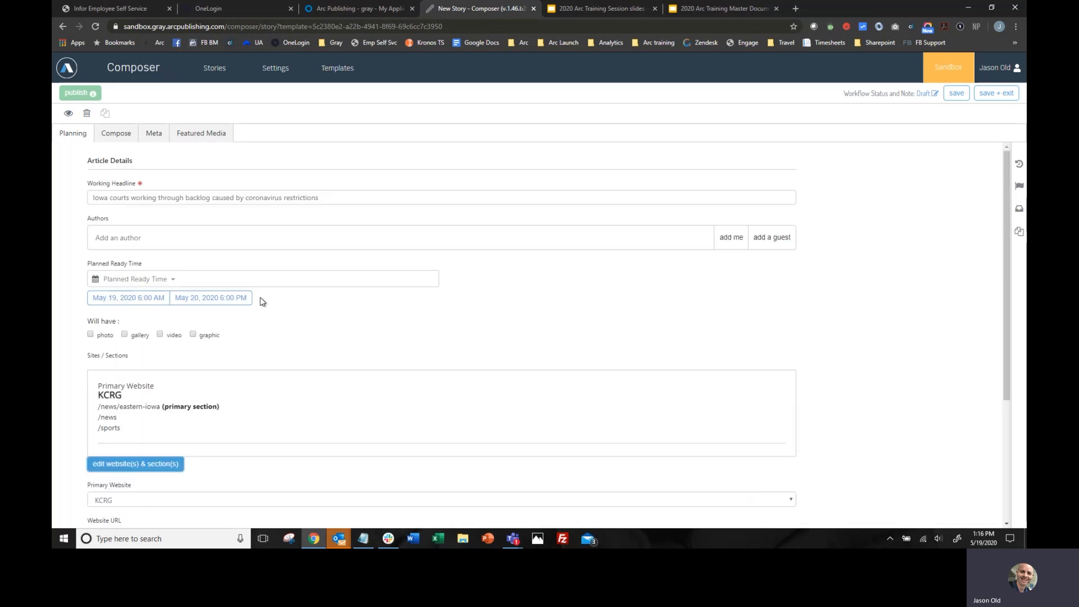
{"action": "left_click", "coordinate": [121, 235]}
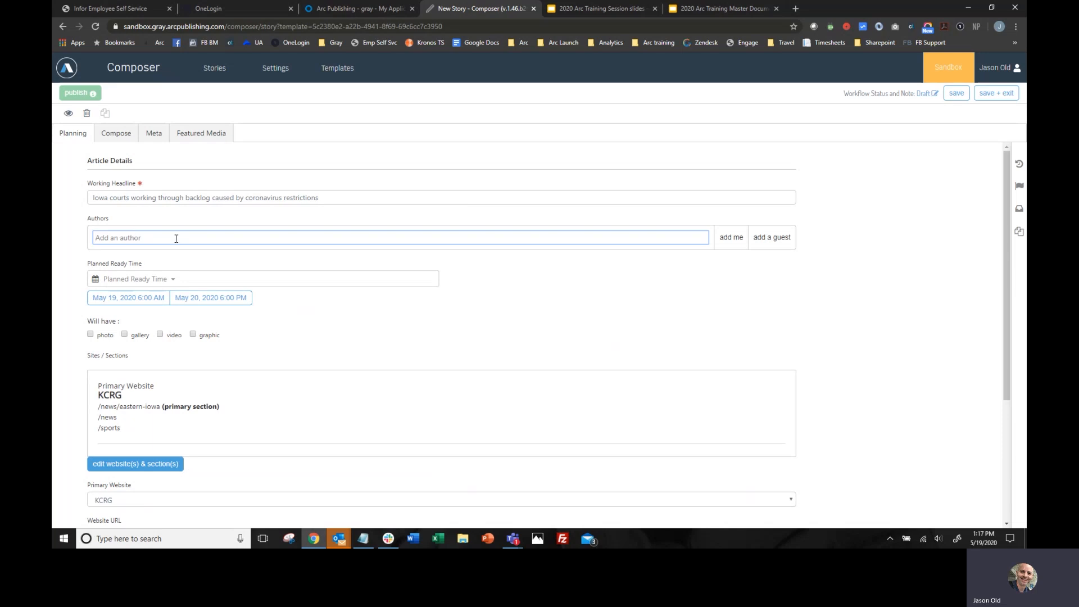
{"action": "type", "text": "jkas"}
{"action": "key", "text": "BackSpace"}
{"action": "key", "text": "BackSpace"}
{"action": "type", "text": "as"}
{"action": "key", "text": "BackSpace"}
{"action": "key", "text": "BackSpace"}
{"action": "key", "text": "BackSpace"}
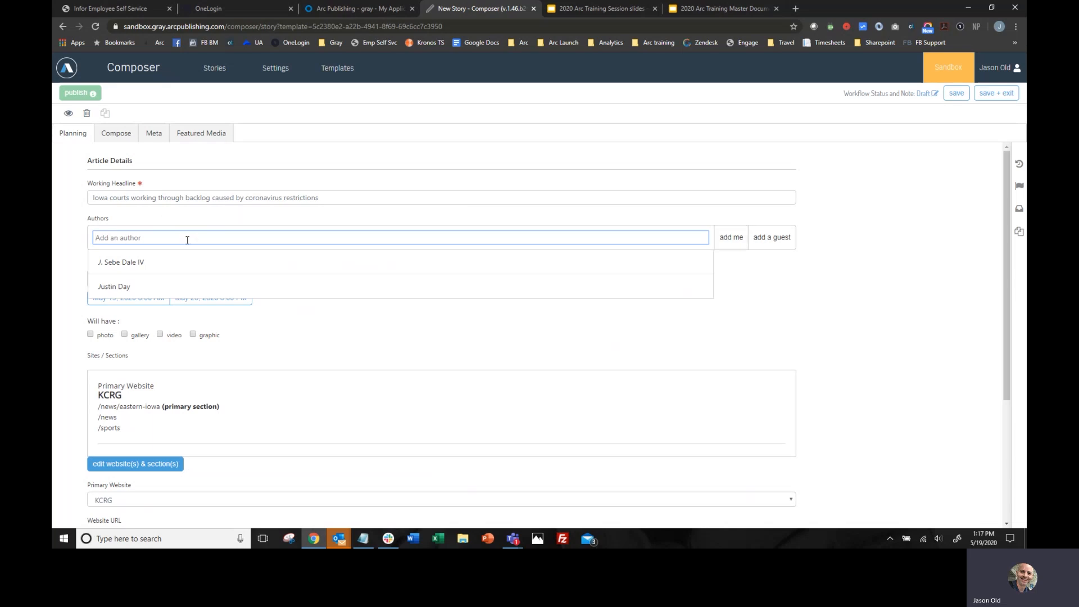
{"action": "left_click", "coordinate": [60, 269]}
- Examine the available distributor options for the story without choosing a different one
{"action": "scroll", "coordinate": [481, 338], "scroll_direction": "down", "scroll_amount": 3}
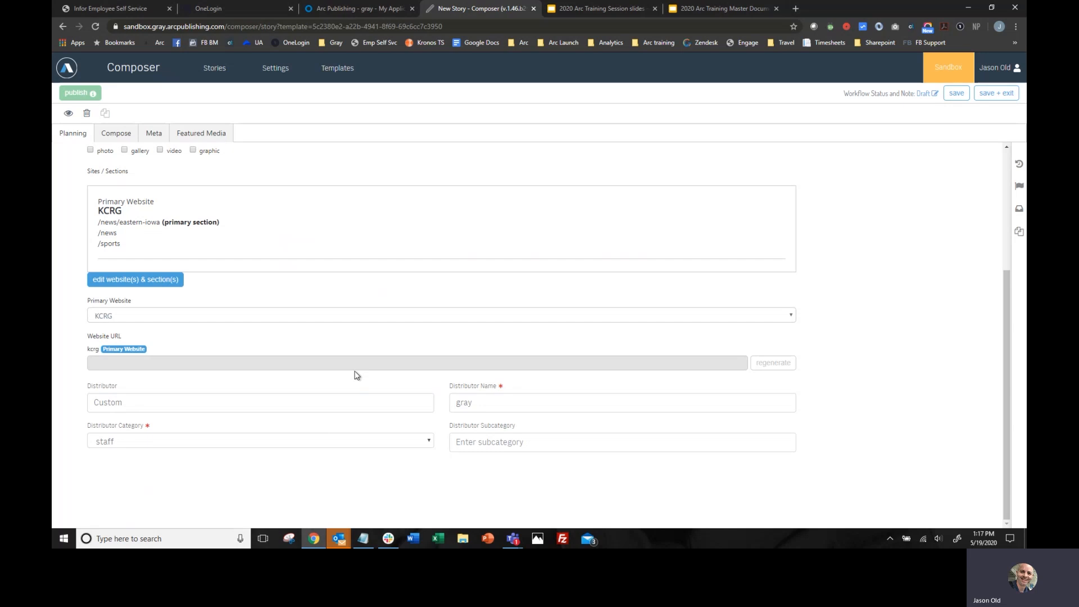
{"action": "left_click", "coordinate": [410, 403]}
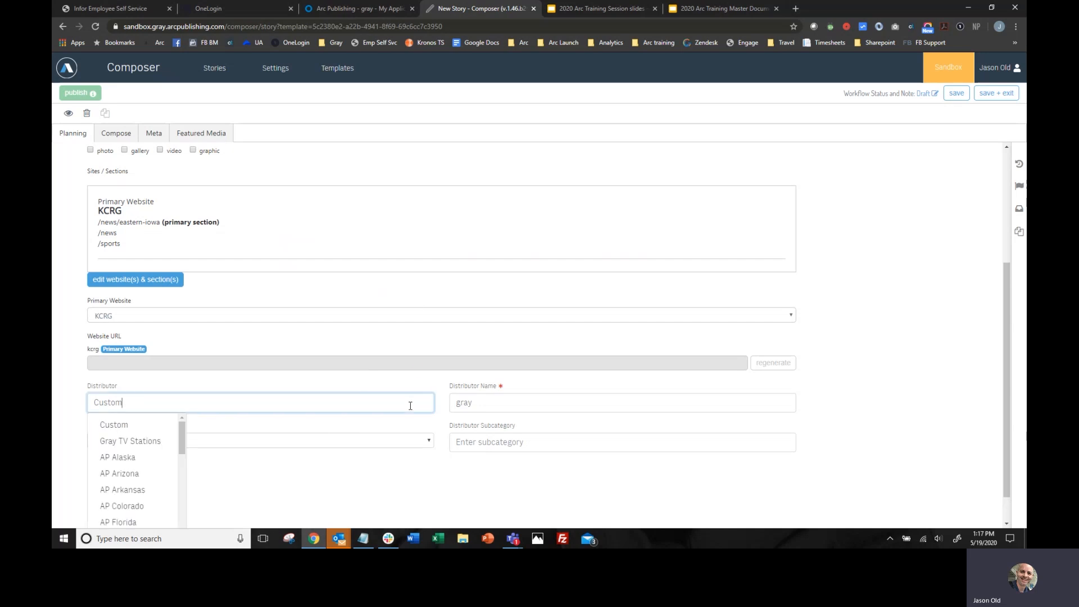
{"action": "scroll", "coordinate": [214, 337], "scroll_direction": "down", "scroll_amount": 1}
{"action": "scroll", "coordinate": [128, 473], "scroll_direction": "down", "scroll_amount": 10}
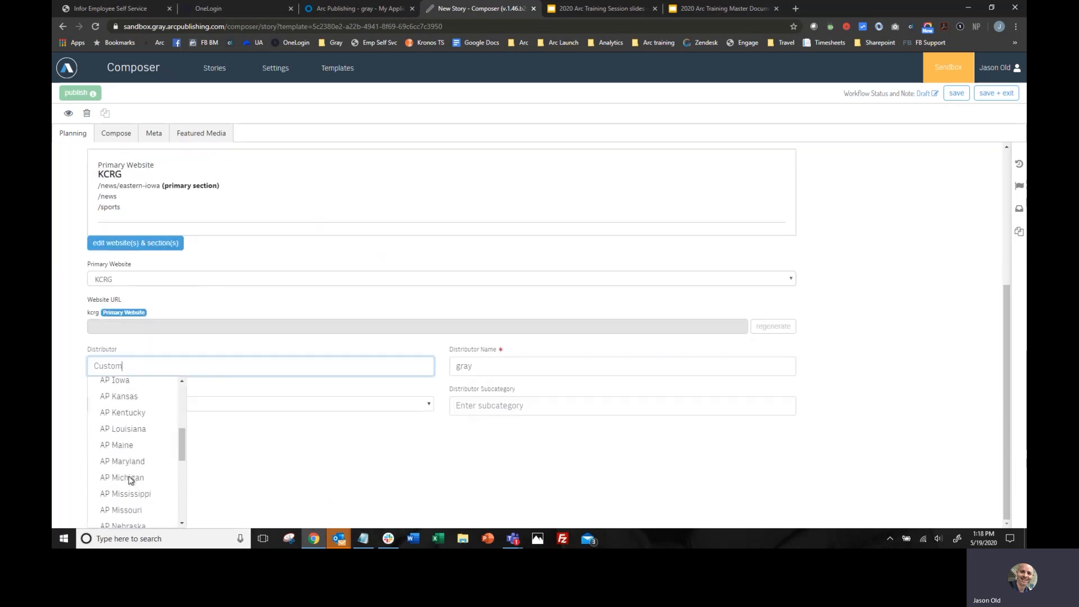
{"action": "scroll", "coordinate": [129, 474], "scroll_direction": "up", "scroll_amount": 10}
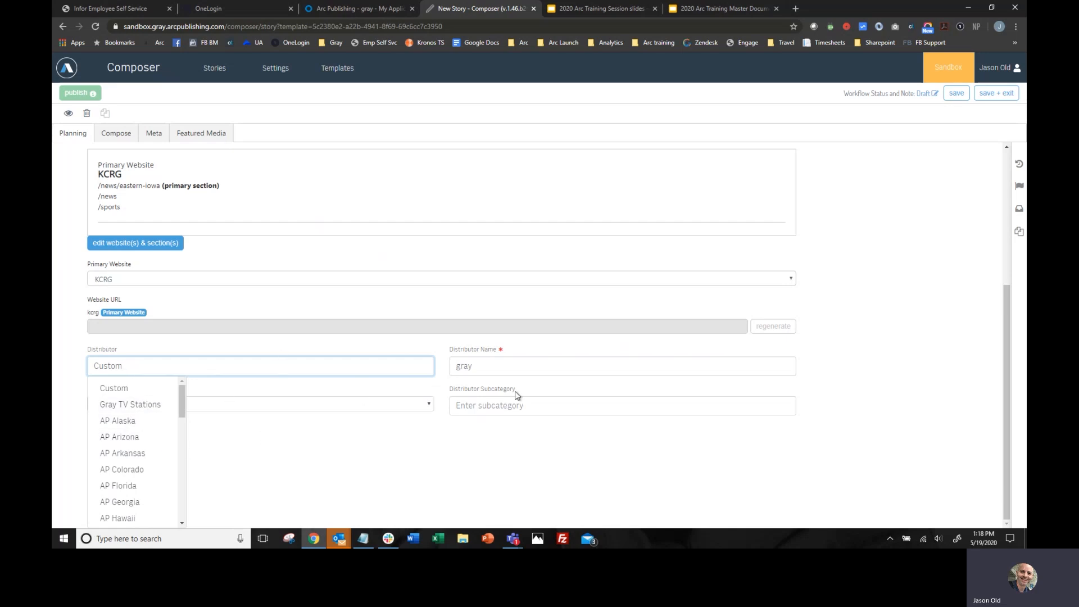
{"action": "left_click", "coordinate": [379, 505]}
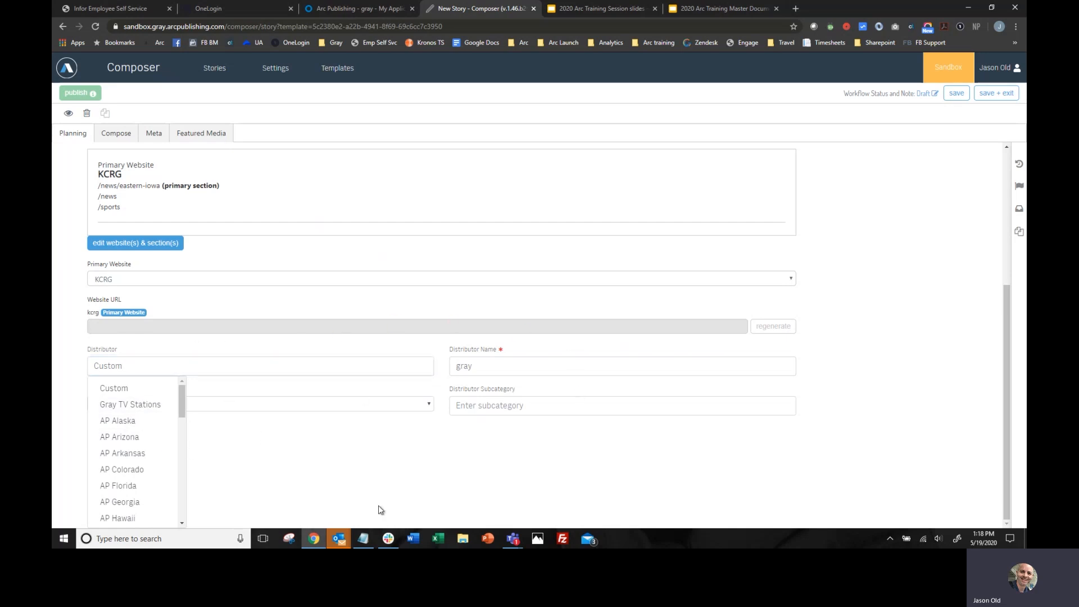
{"action": "scroll", "coordinate": [394, 450], "scroll_direction": "up", "scroll_amount": 3}
{"action": "scroll", "coordinate": [388, 368], "scroll_direction": "up", "scroll_amount": 1}
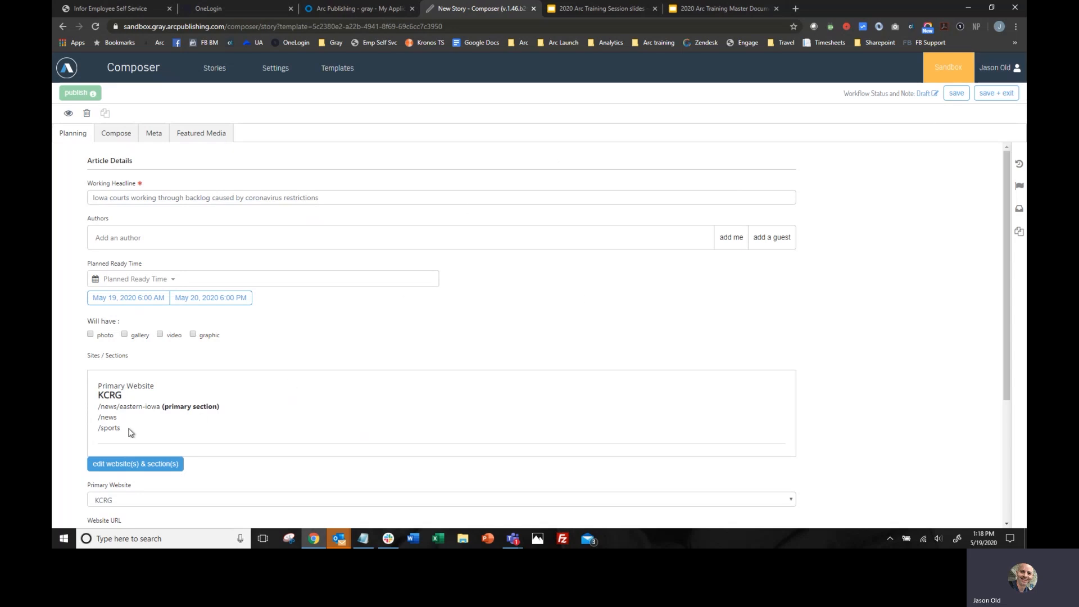
- Save the story and paste the article text after the "CEDAR RAPIDS, Iowa (KCRG) -" dateline in the story body
{"action": "left_click", "coordinate": [957, 93]}
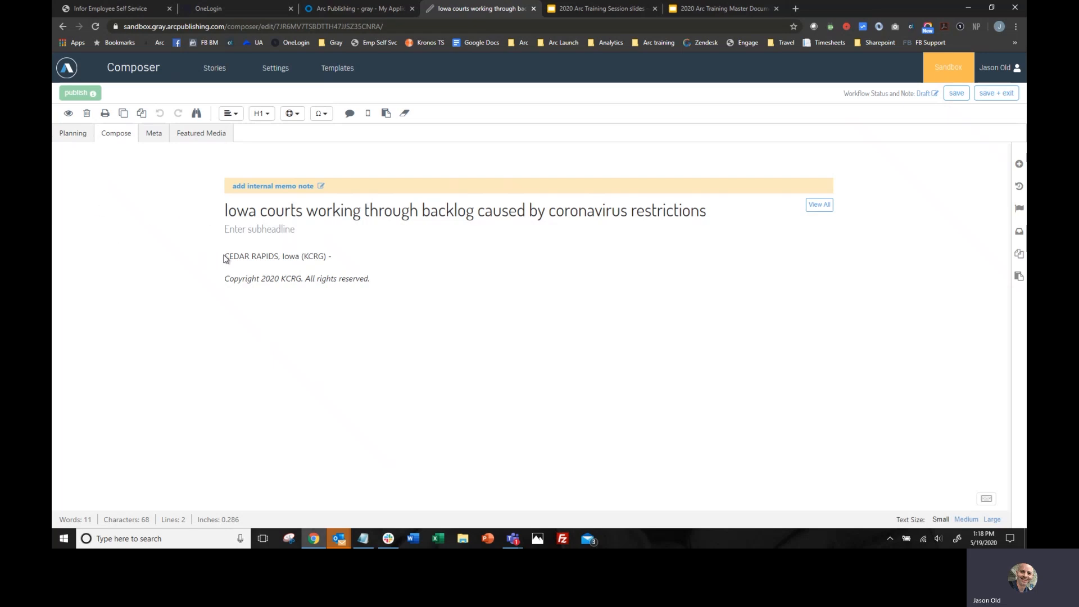
{"action": "left_click_drag", "start_coordinate": [225, 256], "coordinate": [334, 256]}
{"action": "left_click", "coordinate": [338, 256]}
{"action": "key", "text": "alt+Tab"}
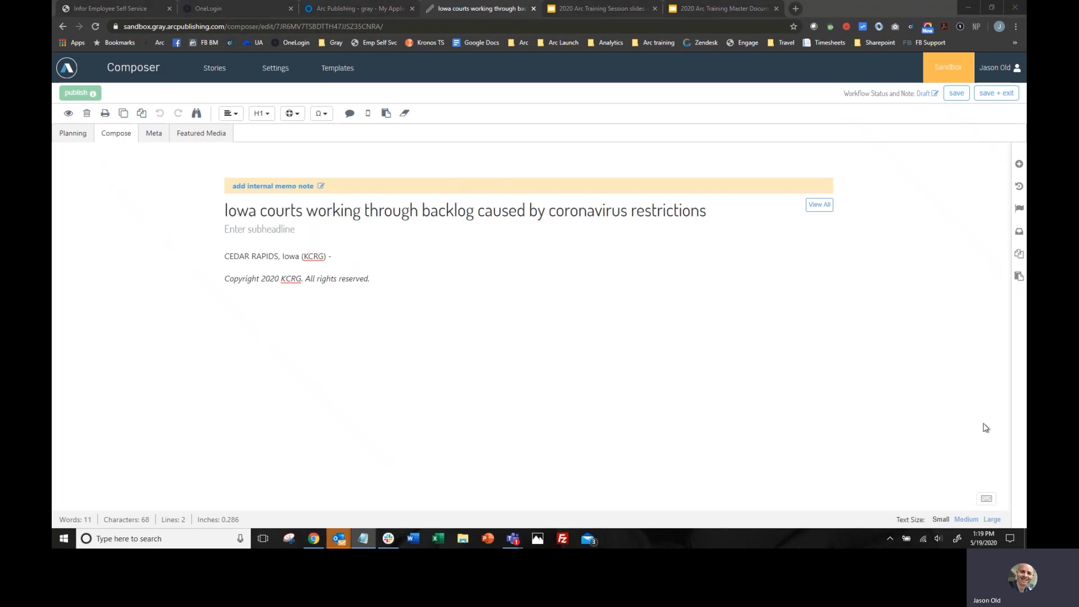
{"action": "left_click", "coordinate": [362, 254]}
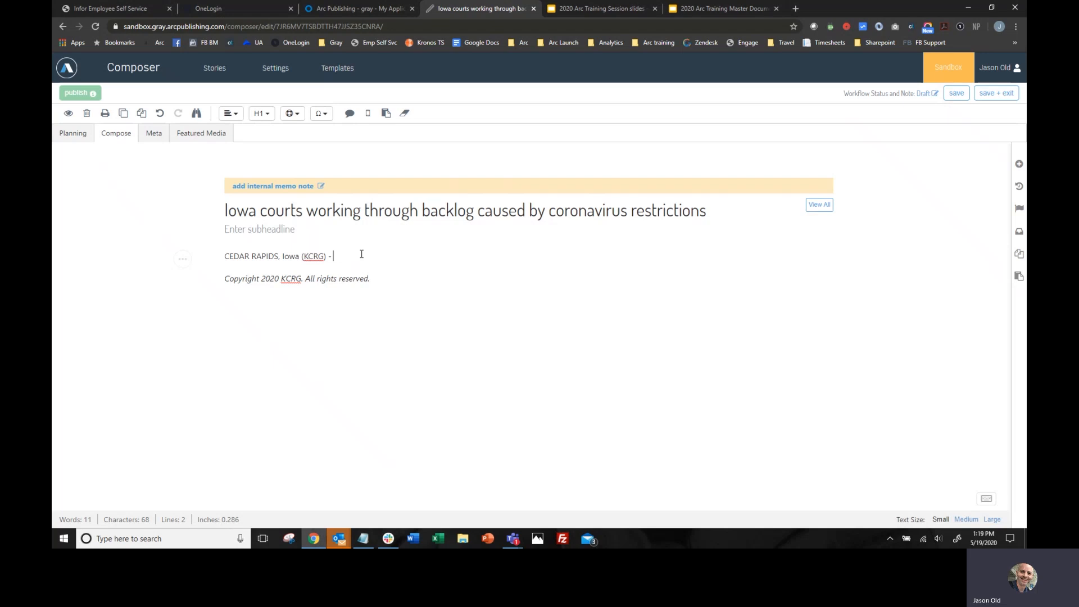
{"action": "key", "text": "ctrl+v"}
{"action": "scroll", "coordinate": [361, 250], "scroll_direction": "up", "scroll_amount": 10}
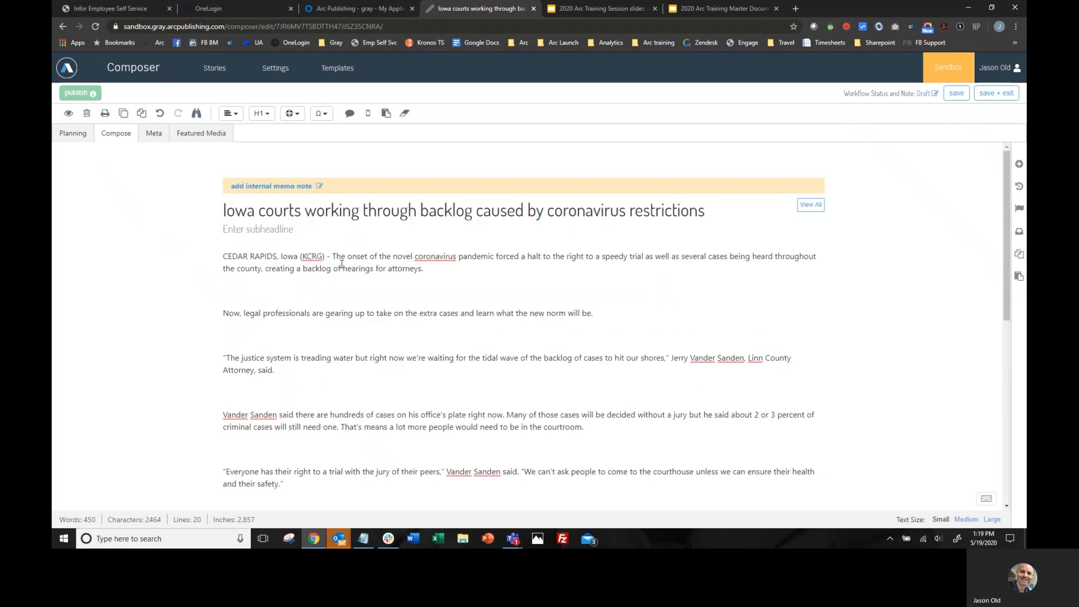
- Remove the blank lines between the paragraphs of the pasted article text in the story body
{"action": "left_click", "coordinate": [270, 289]}
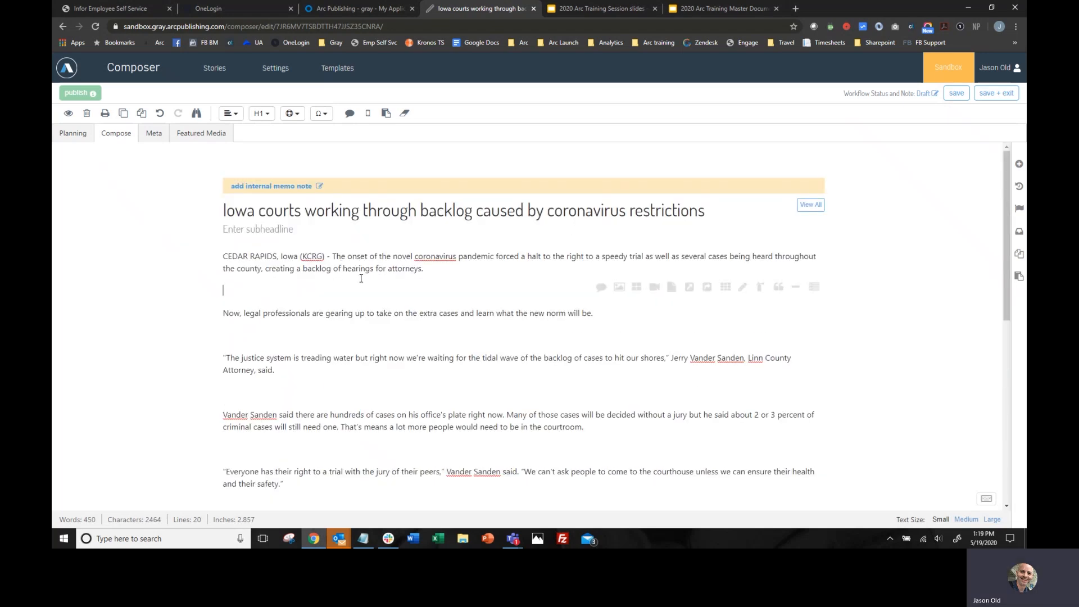
{"action": "key", "text": "BackSpace"}
{"action": "left_click", "coordinate": [273, 315]}
{"action": "key", "text": "BackSpace"}
{"action": "left_click", "coordinate": [242, 349]}
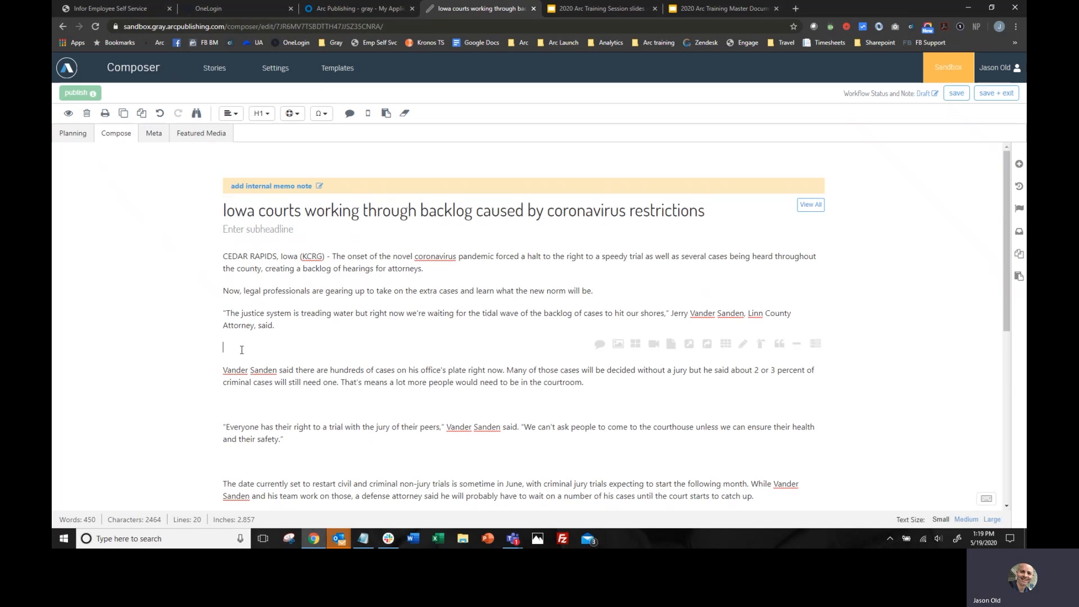
{"action": "key", "text": "BackSpace"}
{"action": "left_click", "coordinate": [243, 382]}
{"action": "key", "text": "BackSpace"}
{"action": "left_click", "coordinate": [234, 417]}
{"action": "key", "text": "BackSpace"}
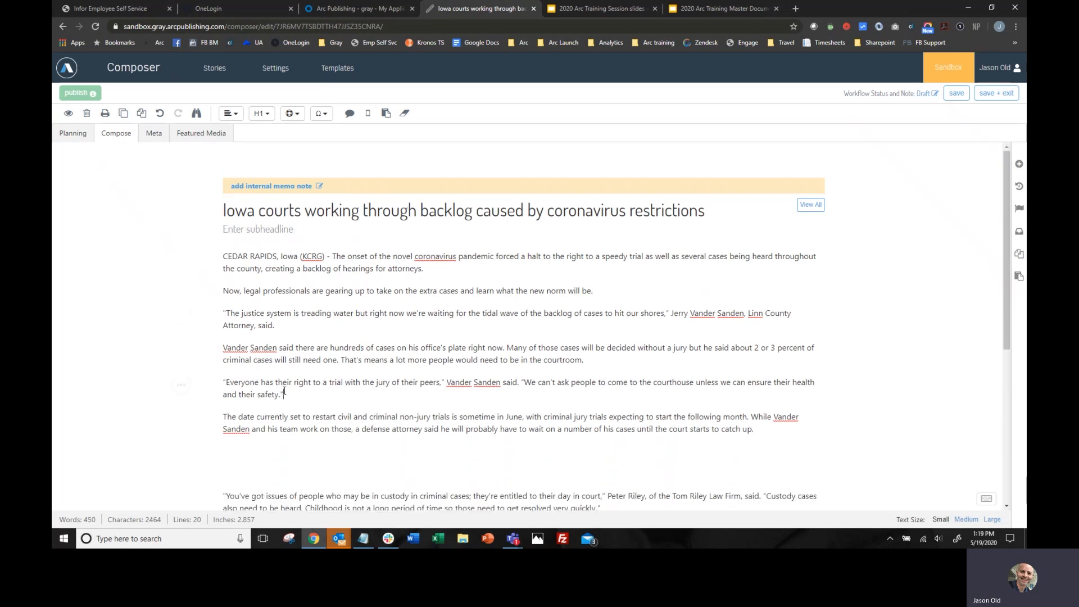
{"action": "scroll", "coordinate": [275, 382], "scroll_direction": "down", "scroll_amount": 3}
{"action": "key", "text": "BackSpace"}
{"action": "key", "text": "BackSpace"}
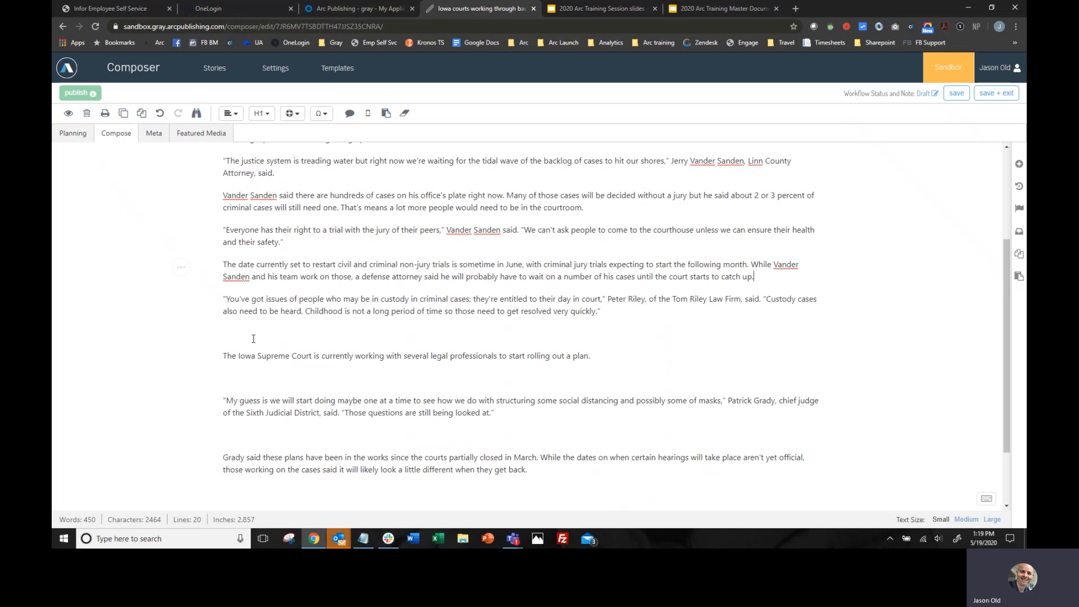
{"action": "left_click", "coordinate": [253, 335]}
{"action": "key", "text": "BackSpace"}
{"action": "left_click", "coordinate": [250, 359]}
{"action": "key", "text": "BackSpace"}
{"action": "left_click", "coordinate": [253, 390]}
{"action": "key", "text": "BackSpace"}
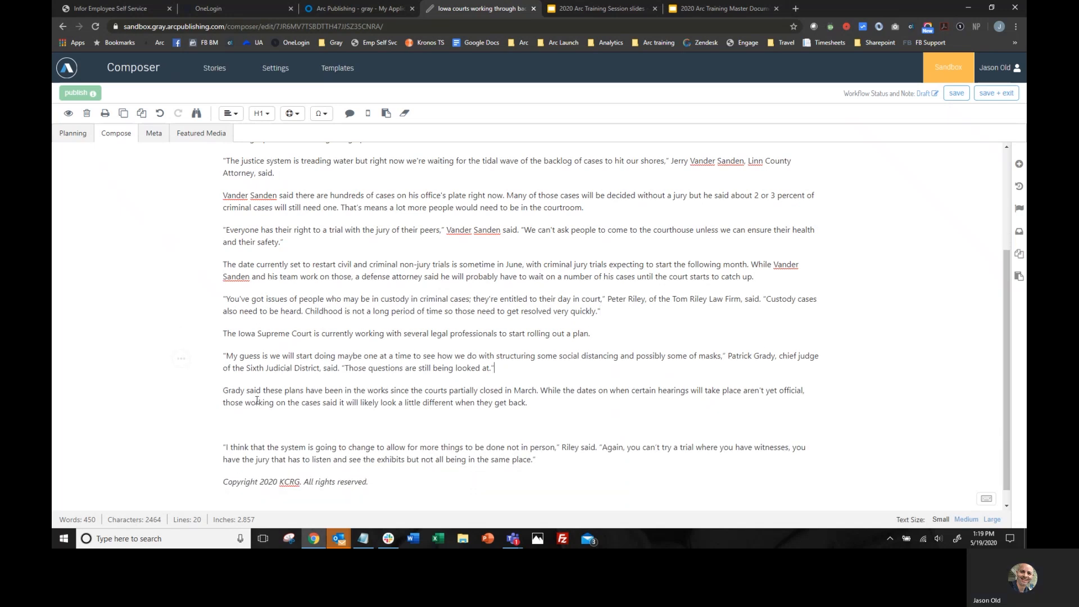
- Enter "This is the subheadline" as the story's subheadline
{"action": "scroll", "coordinate": [484, 304], "scroll_direction": "up", "scroll_amount": 3}
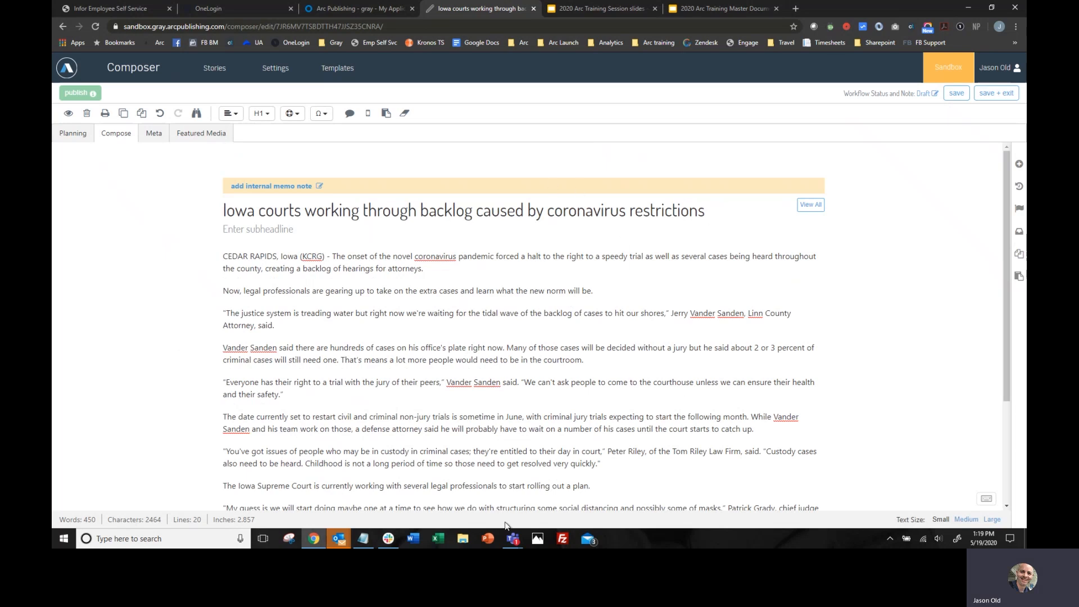
{"action": "left_click", "coordinate": [239, 230]}
{"action": "type", "text": "This is the subheadline"}
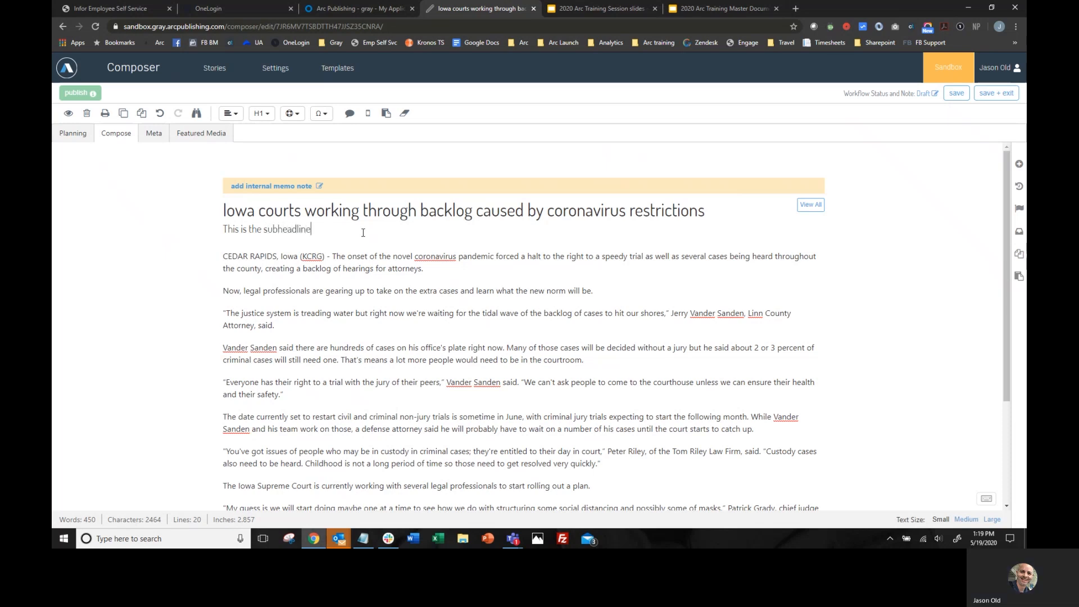
- Insert a block quote reading "This is a quote" after the first paragraph and fill in the speaker's name as its attribution
{"action": "left_click", "coordinate": [362, 261]}
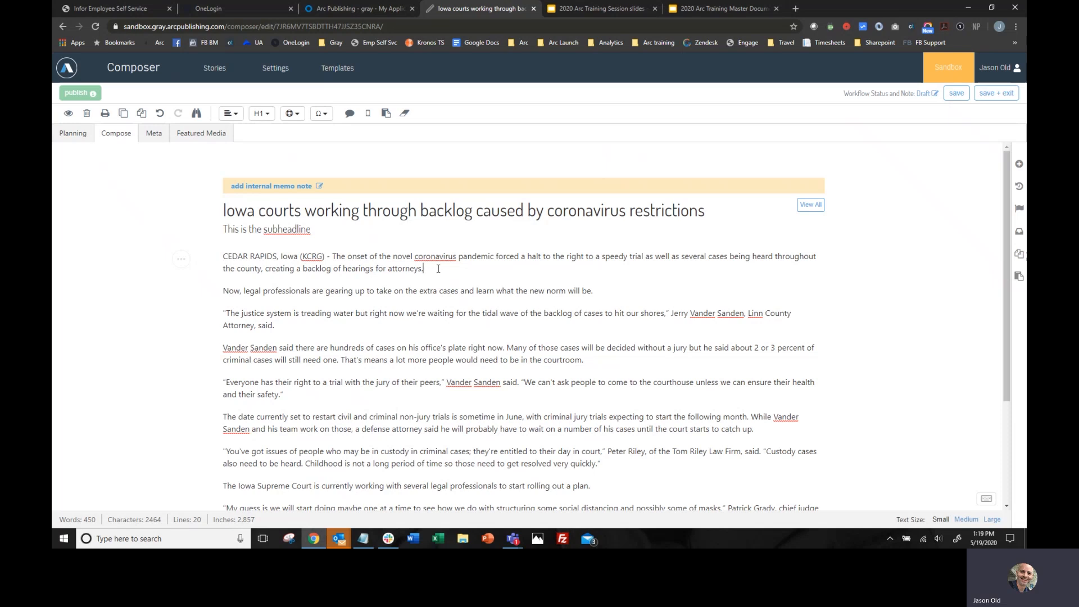
{"action": "key", "text": "Return"}
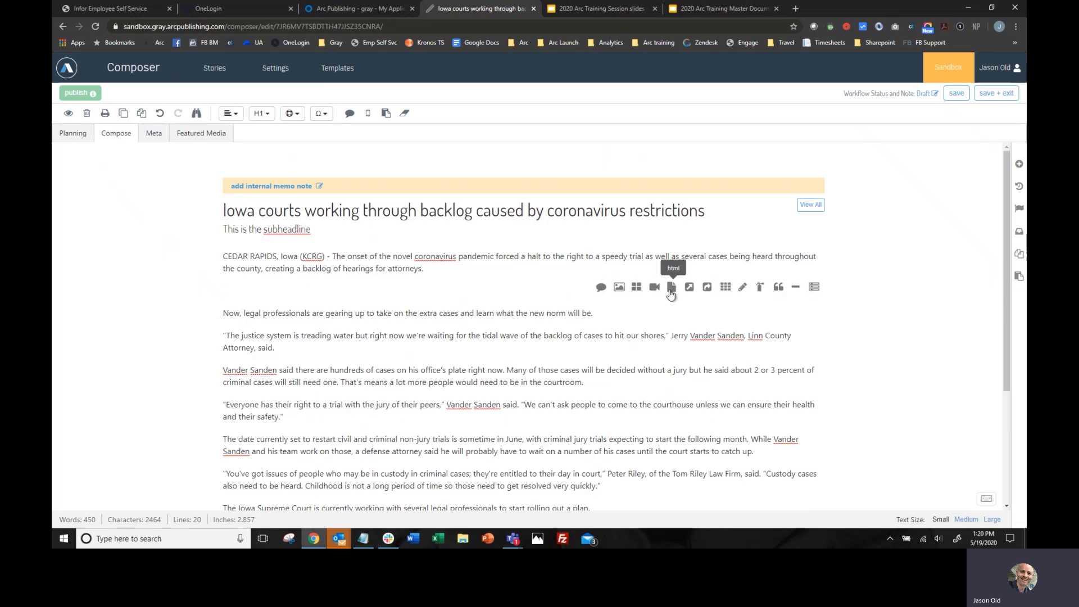
{"action": "left_click", "coordinate": [601, 288]}
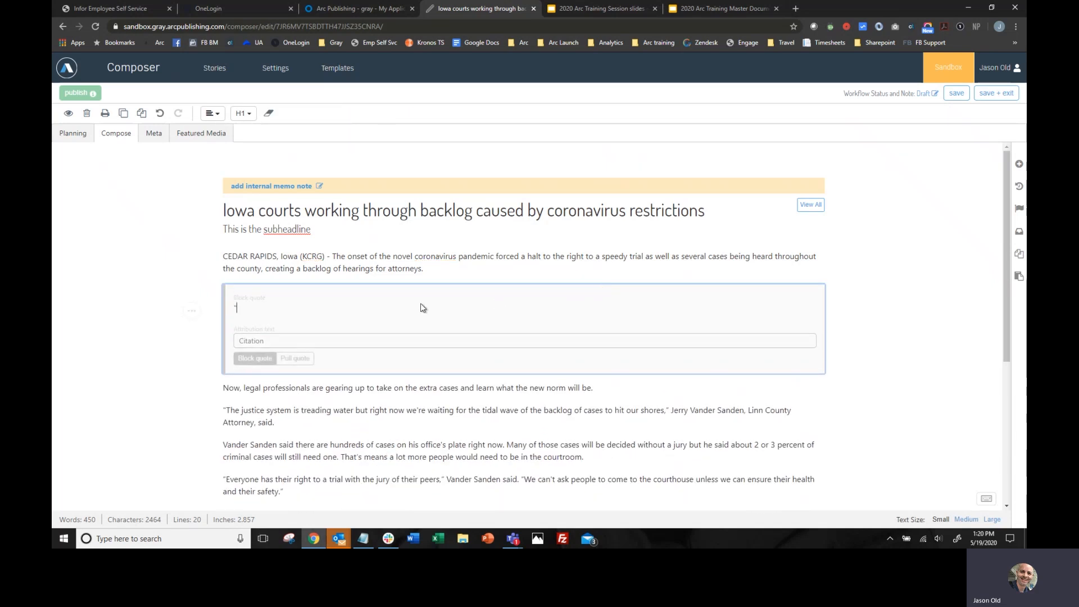
{"action": "type", "text": "\"This"}
{"action": "key", "text": "BackSpace"}
{"action": "key", "text": "BackSpace"}
{"action": "key", "text": "BackSpace"}
{"action": "key", "text": "BackSpace"}
{"action": "key", "text": "BackSpace"}
{"action": "key", "text": "BackSpace"}
{"action": "type", "text": "This is a quo"}
{"action": "type", "text": "te"}
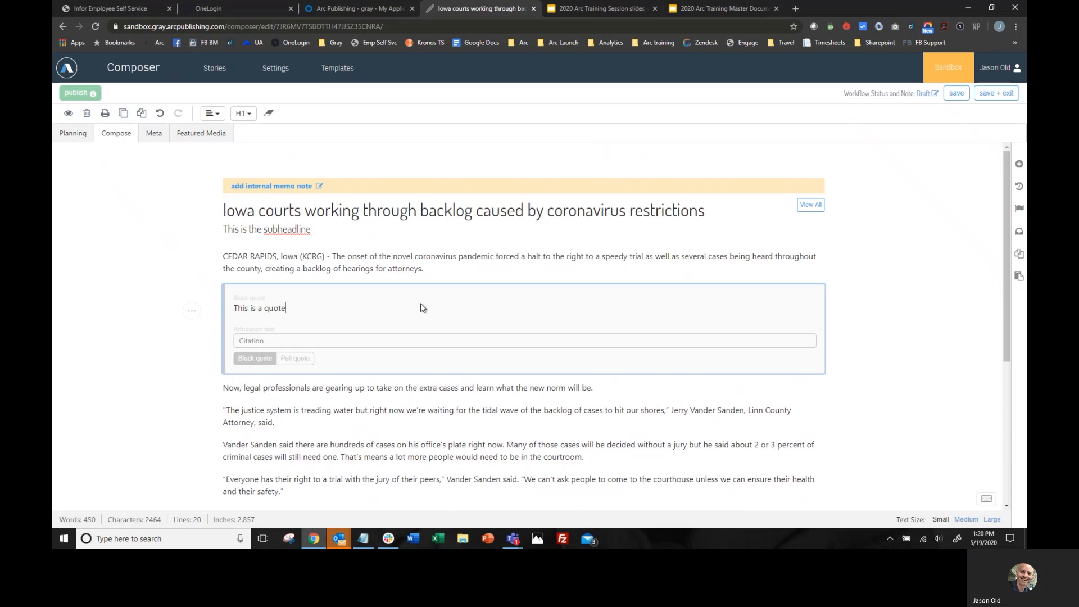
{"action": "left_click", "coordinate": [330, 341]}
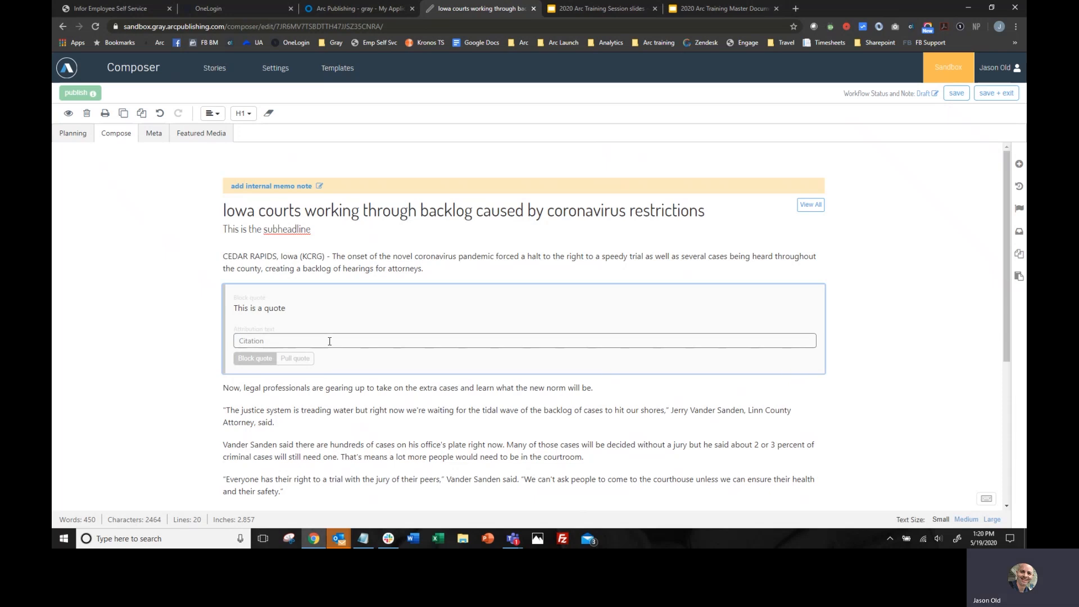
{"action": "type", "text": "Mr. Jone"}
{"action": "left_click", "coordinate": [177, 335]}
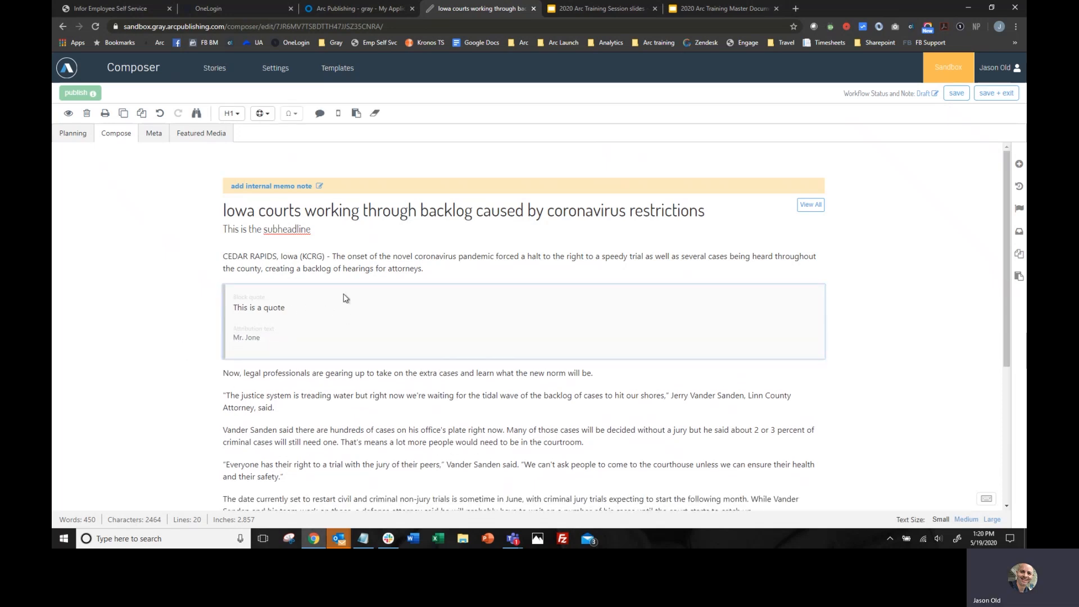
- Insert the beach photo with large driftwood branches from Photo Center after the "Now, legal professionals" paragraph
{"action": "left_click", "coordinate": [607, 373]}
{"action": "key", "text": "Return"}
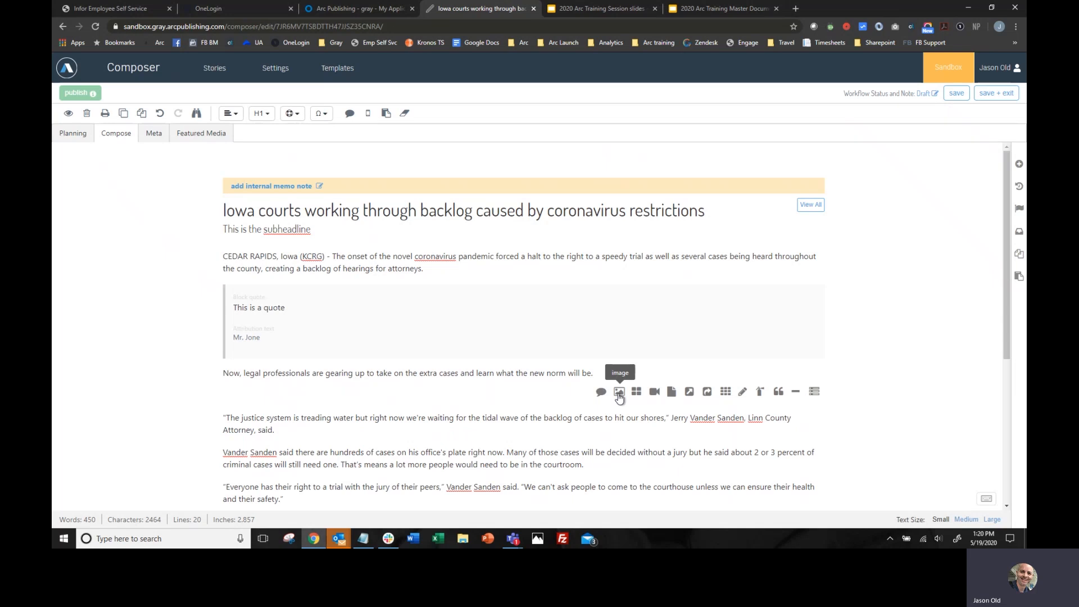
{"action": "left_click", "coordinate": [619, 394]}
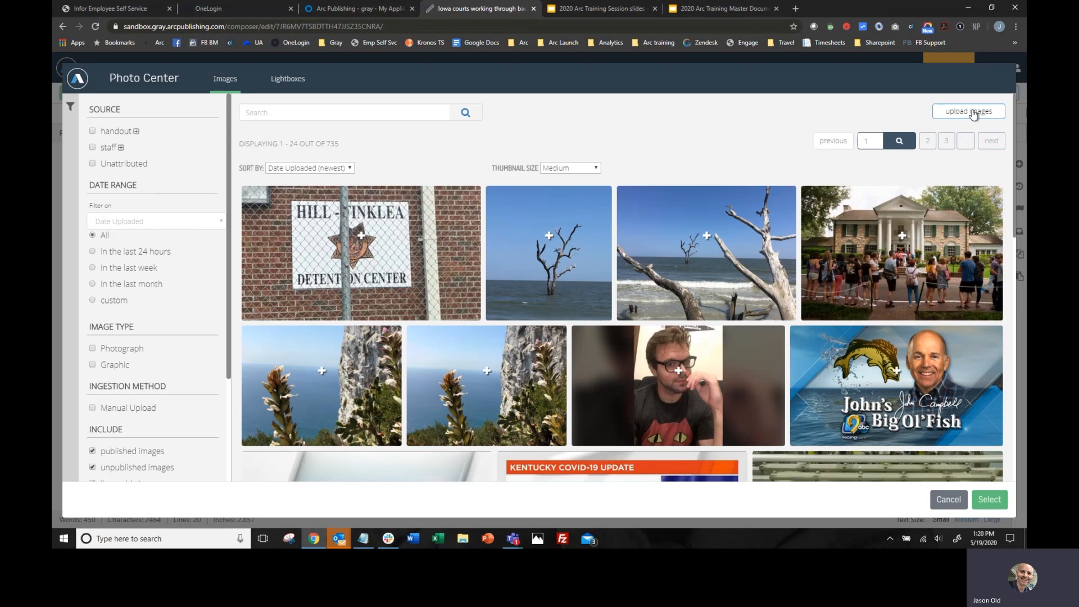
{"action": "left_click", "coordinate": [707, 237]}
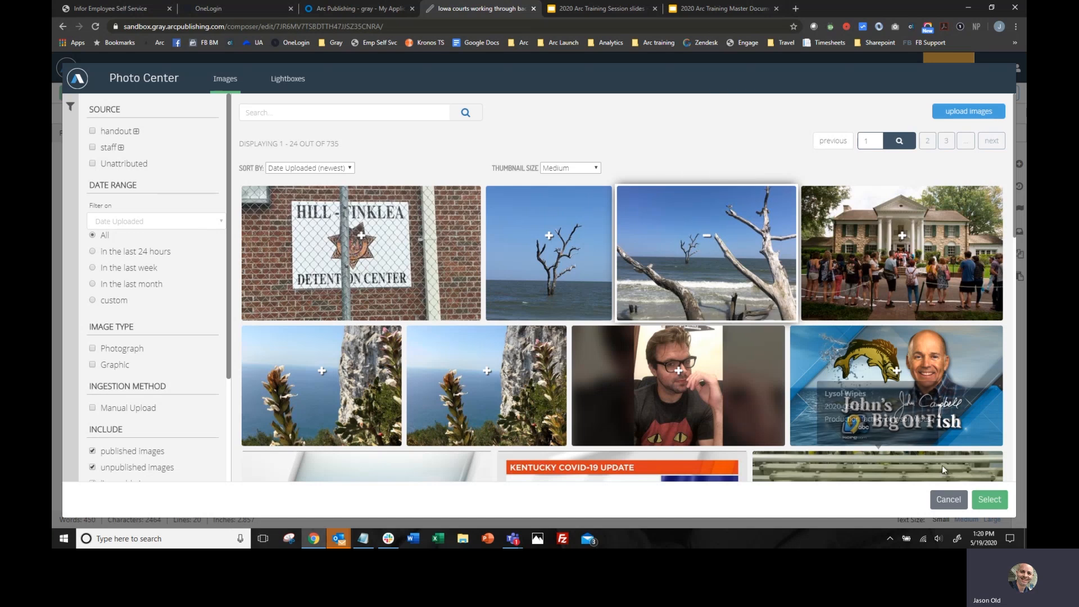
{"action": "left_click", "coordinate": [989, 499]}
- Examine the inserted beach photo in the story, including its status, title, caption and usage instructions
{"action": "scroll", "coordinate": [549, 310], "scroll_direction": "down", "scroll_amount": 9}
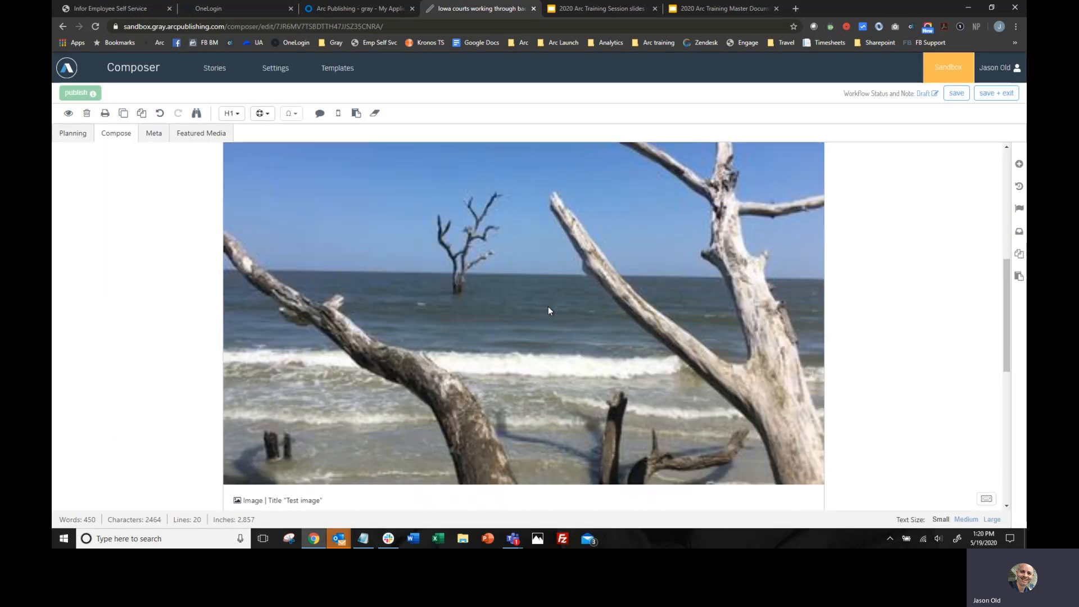
{"action": "scroll", "coordinate": [549, 310], "scroll_direction": "up", "scroll_amount": 4}
{"action": "scroll", "coordinate": [549, 310], "scroll_direction": "up", "scroll_amount": 6}
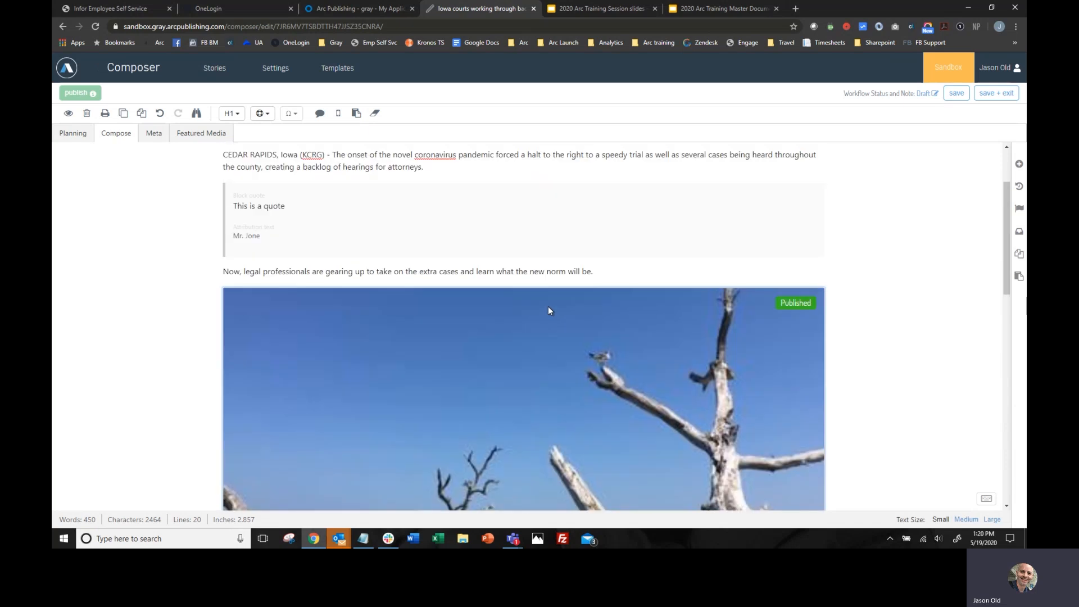
{"action": "scroll", "coordinate": [549, 309], "scroll_direction": "down", "scroll_amount": 3}
{"action": "scroll", "coordinate": [549, 310], "scroll_direction": "down", "scroll_amount": 5}
{"action": "scroll", "coordinate": [549, 310], "scroll_direction": "up", "scroll_amount": 2}
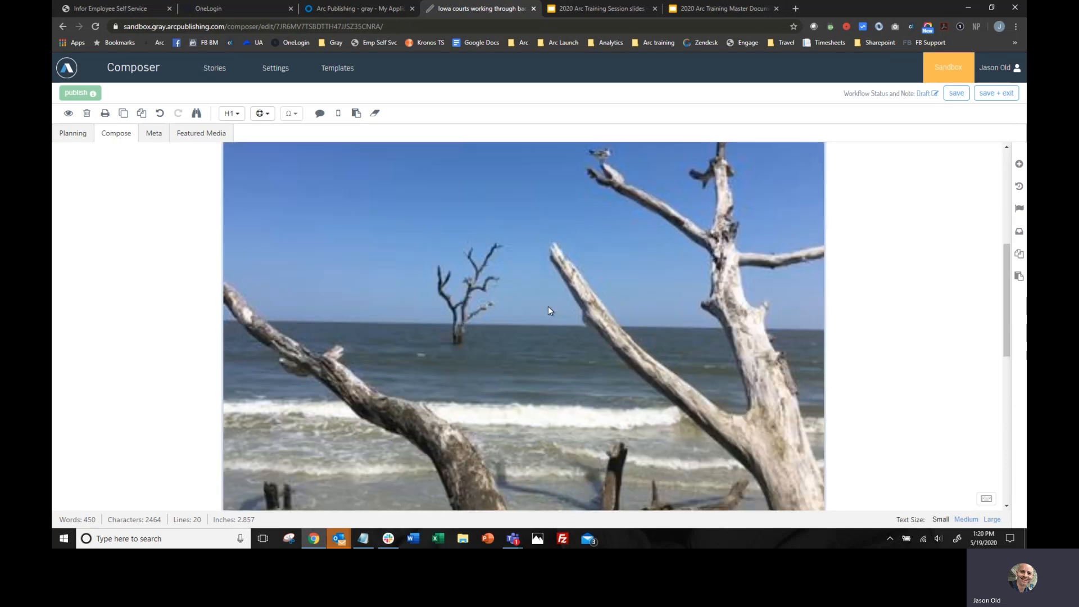
{"action": "scroll", "coordinate": [550, 309], "scroll_direction": "down", "scroll_amount": 2}
{"action": "scroll", "coordinate": [555, 253], "scroll_direction": "up", "scroll_amount": 2}
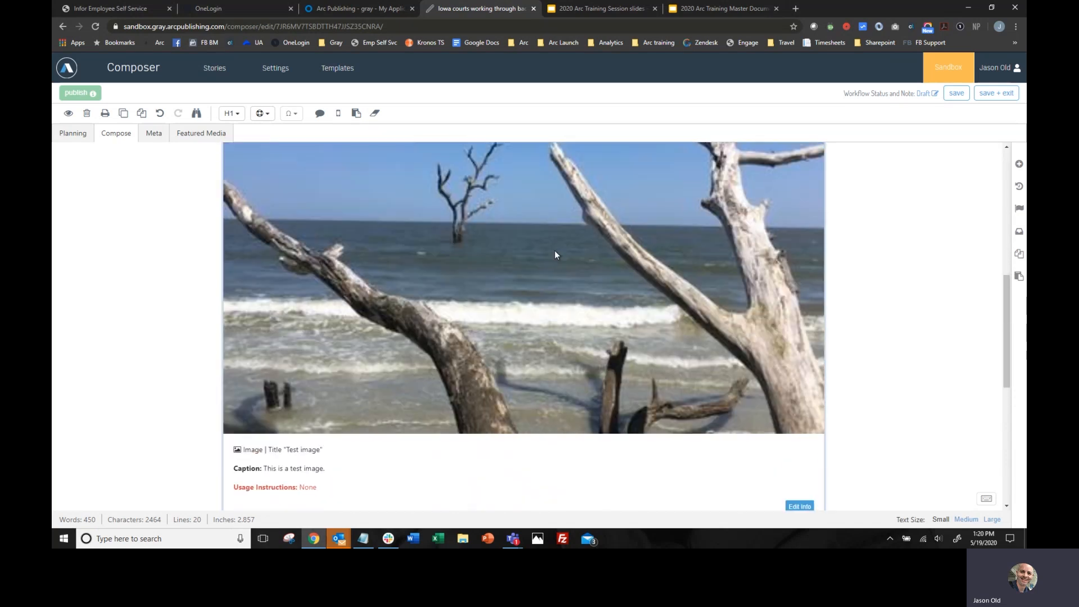
{"action": "scroll", "coordinate": [555, 253], "scroll_direction": "down", "scroll_amount": 1}
{"action": "scroll", "coordinate": [555, 255], "scroll_direction": "up", "scroll_amount": 2}
{"action": "scroll", "coordinate": [555, 255], "scroll_direction": "down", "scroll_amount": 5}
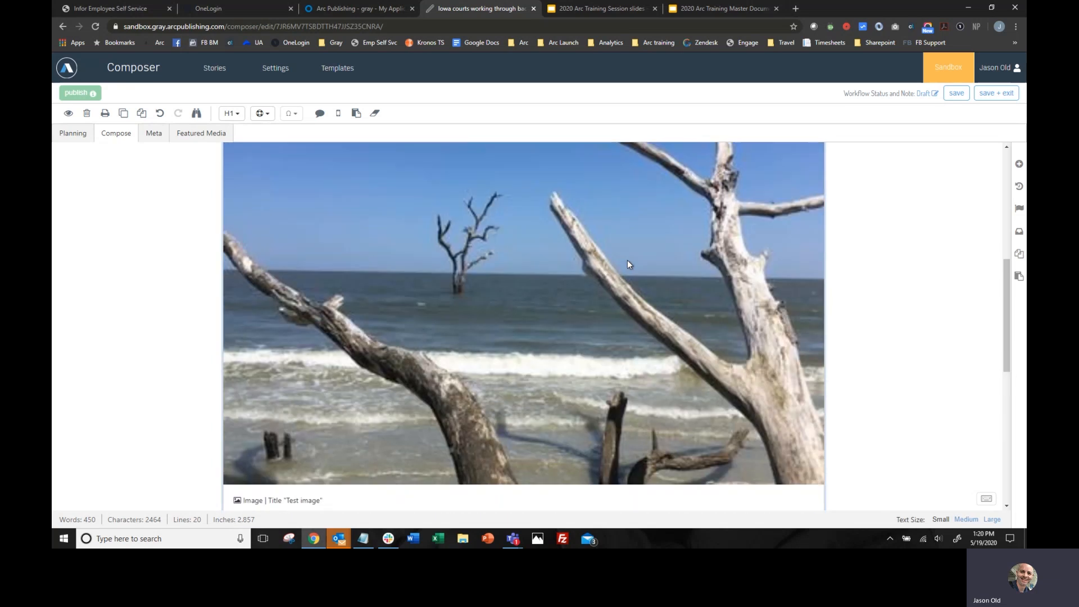
{"action": "scroll", "coordinate": [555, 260], "scroll_direction": "up", "scroll_amount": 3}
{"action": "scroll", "coordinate": [555, 260], "scroll_direction": "up", "scroll_amount": 3}
{"action": "scroll", "coordinate": [555, 261], "scroll_direction": "down", "scroll_amount": 4}
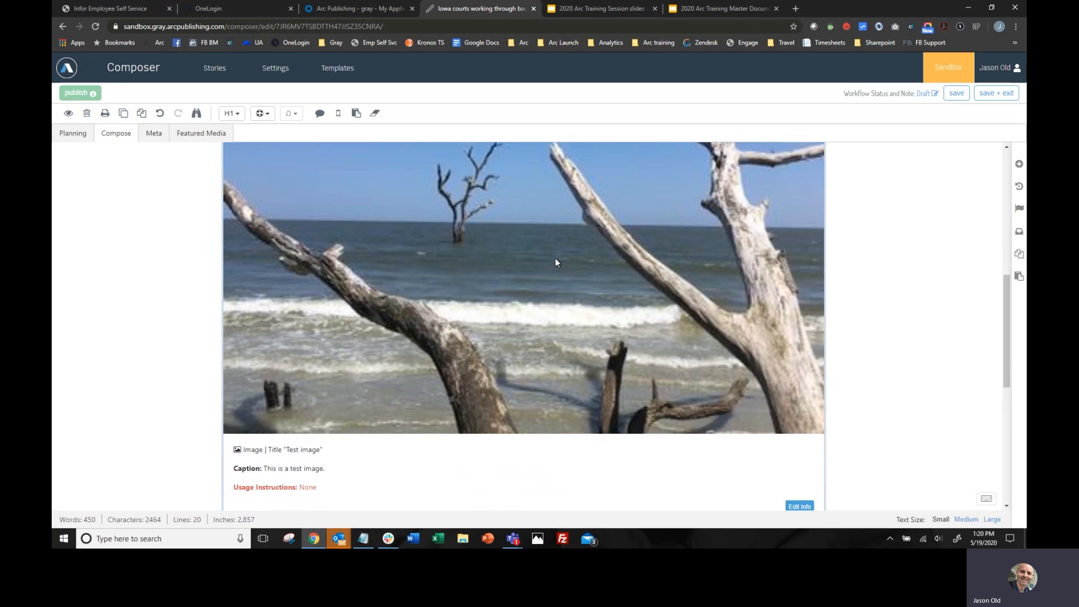
{"action": "scroll", "coordinate": [555, 262], "scroll_direction": "up", "scroll_amount": 1}
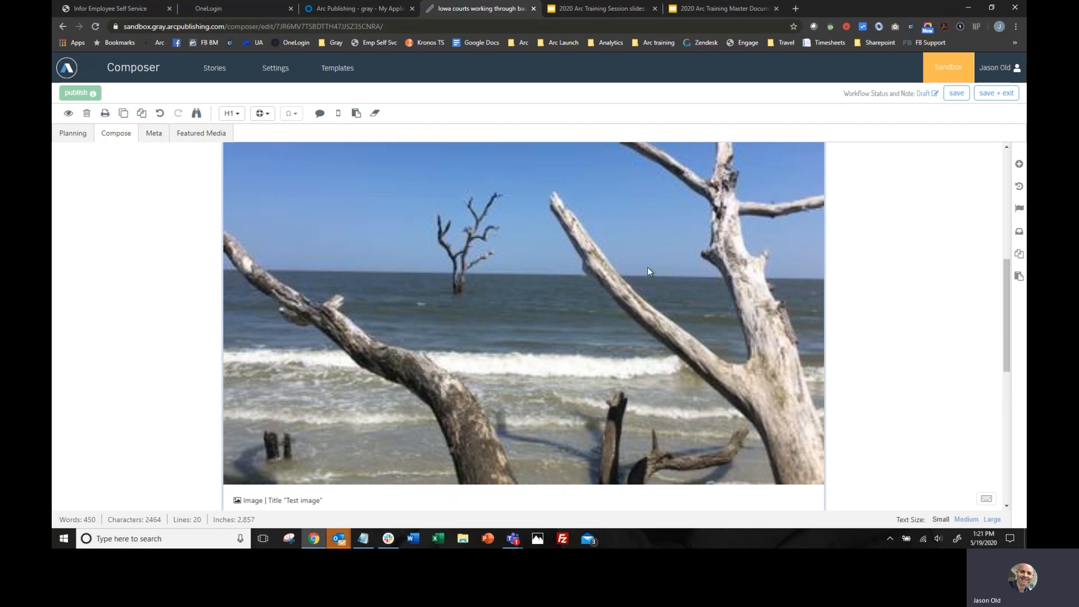
{"action": "scroll", "coordinate": [647, 269], "scroll_direction": "down", "scroll_amount": 2}
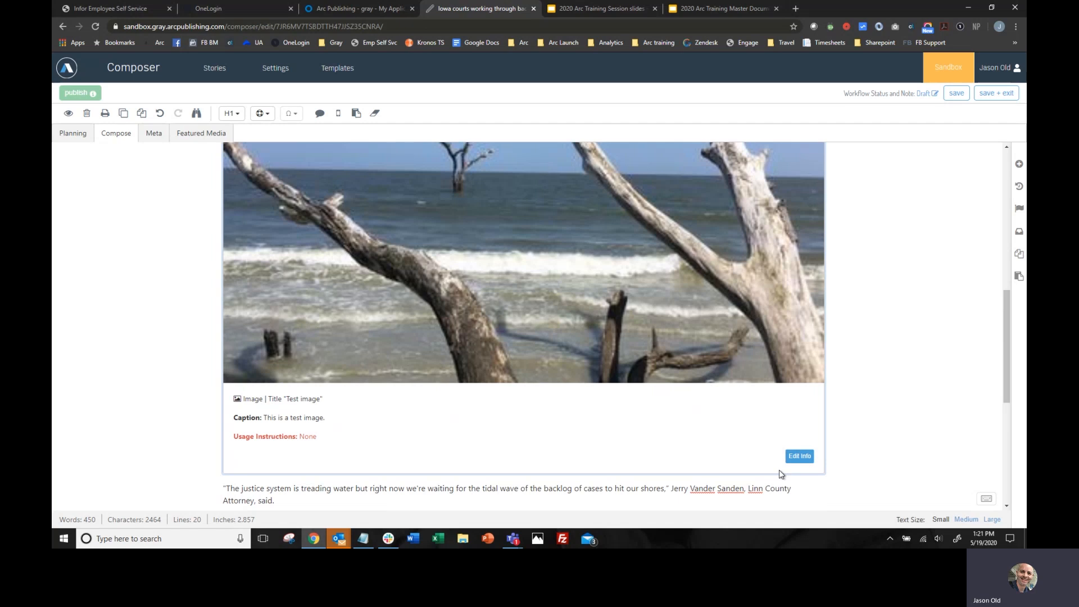
{"action": "left_click", "coordinate": [798, 456]}
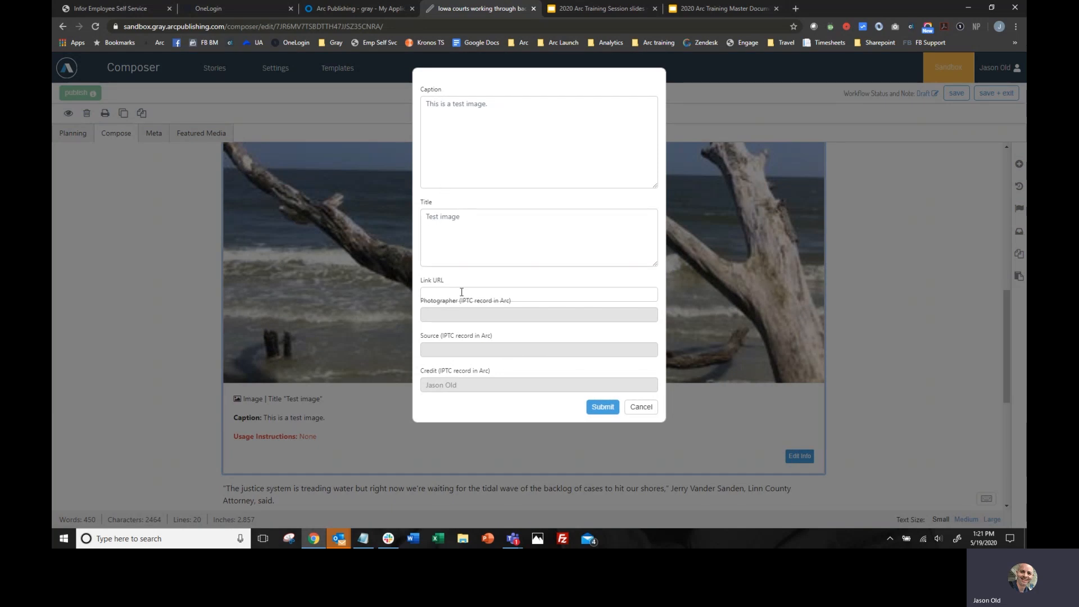
{"action": "left_click", "coordinate": [465, 294]}
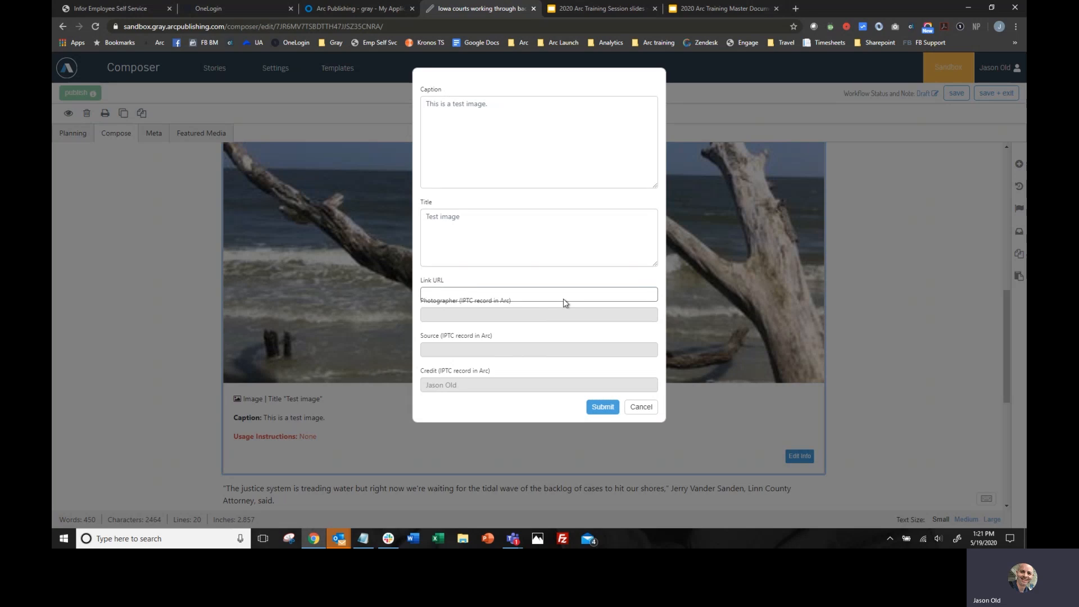
{"action": "type", "text": "http://www.google.com"}
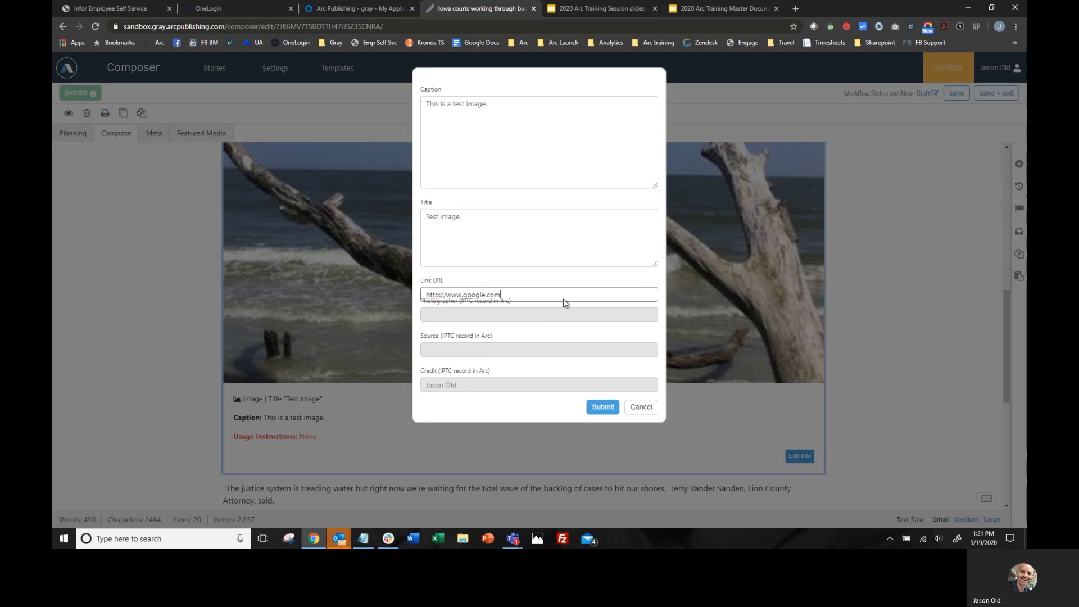
{"action": "left_click", "coordinate": [603, 406]}
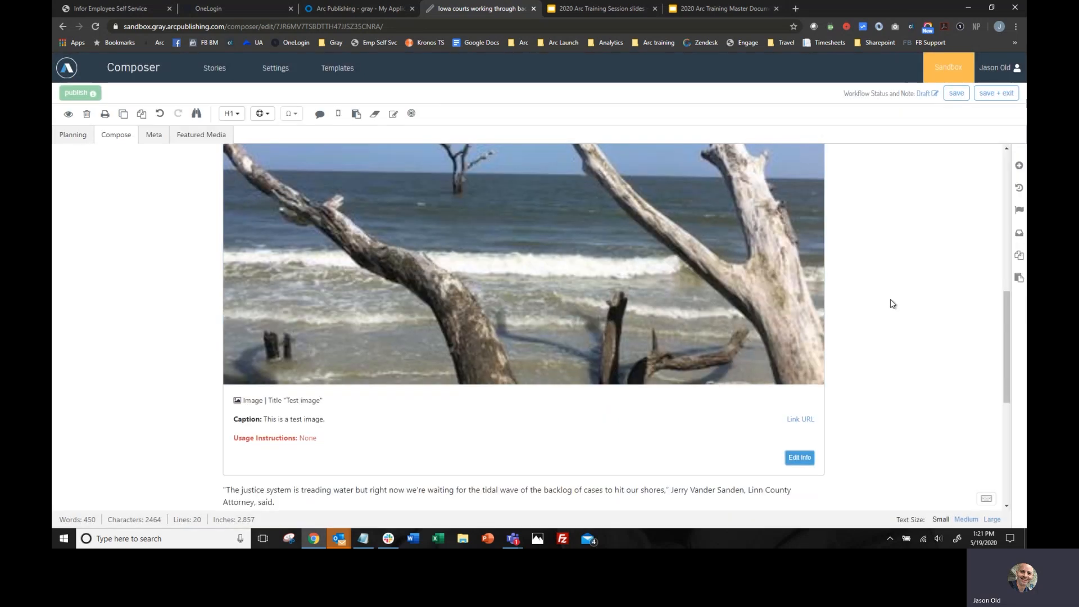
- Insert the "Test gallery" photo gallery after the "The justice system is treading water" paragraph
{"action": "scroll", "coordinate": [476, 261], "scroll_direction": "up", "scroll_amount": 5}
{"action": "scroll", "coordinate": [613, 301], "scroll_direction": "down", "scroll_amount": 9}
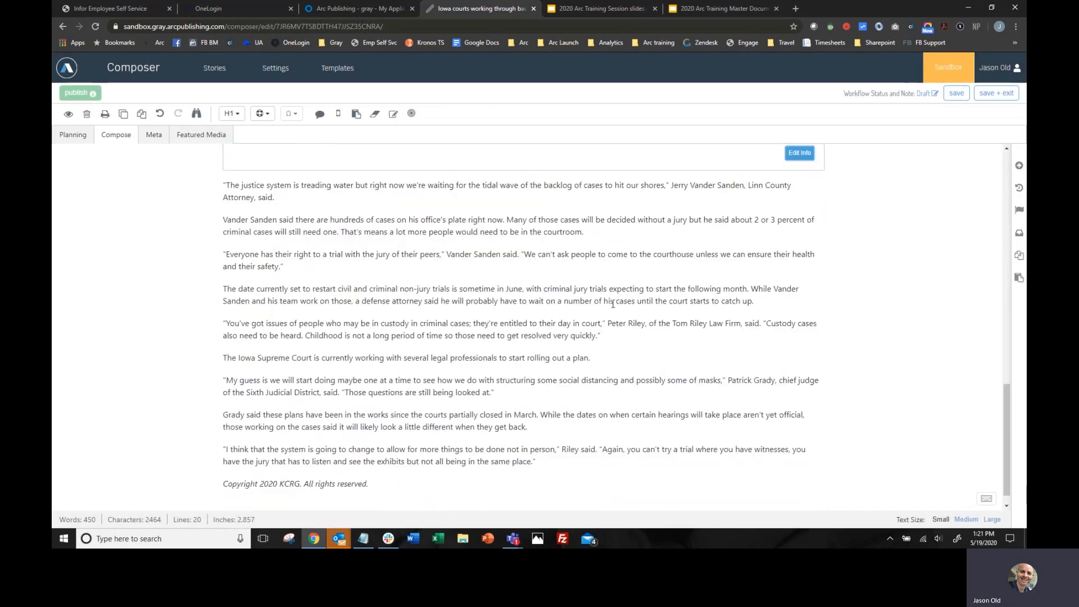
{"action": "scroll", "coordinate": [289, 305], "scroll_direction": "up", "scroll_amount": 2}
{"action": "left_click", "coordinate": [289, 301]}
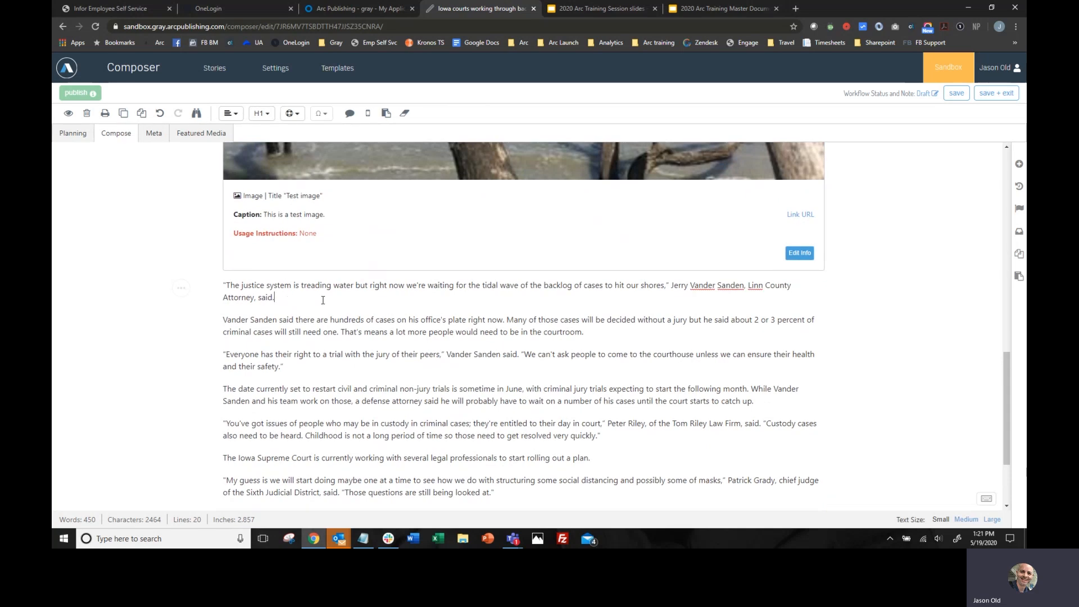
{"action": "key", "text": "Return"}
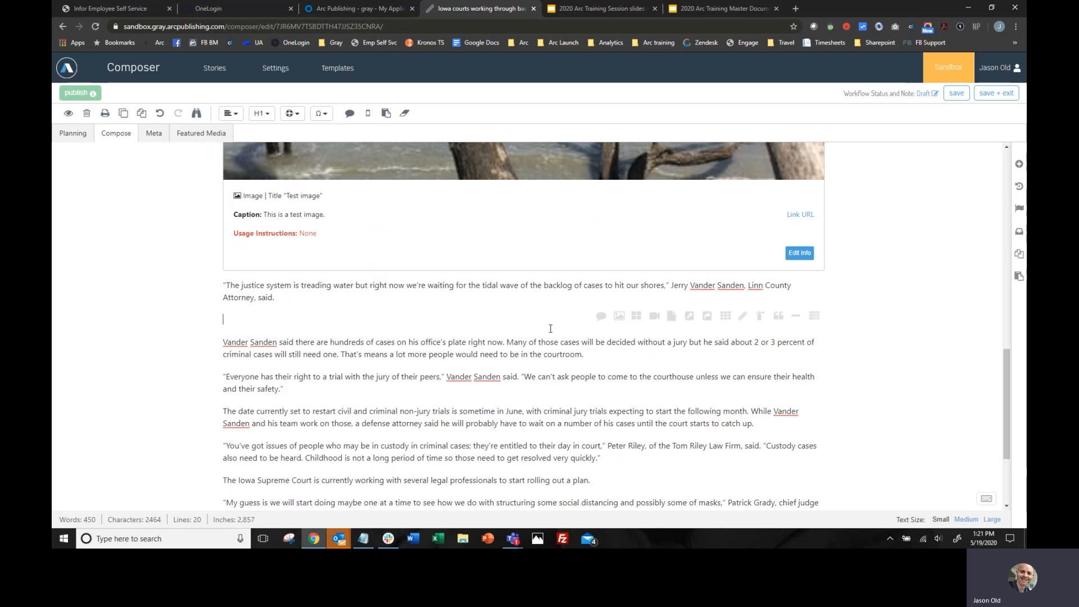
{"action": "left_click", "coordinate": [638, 317]}
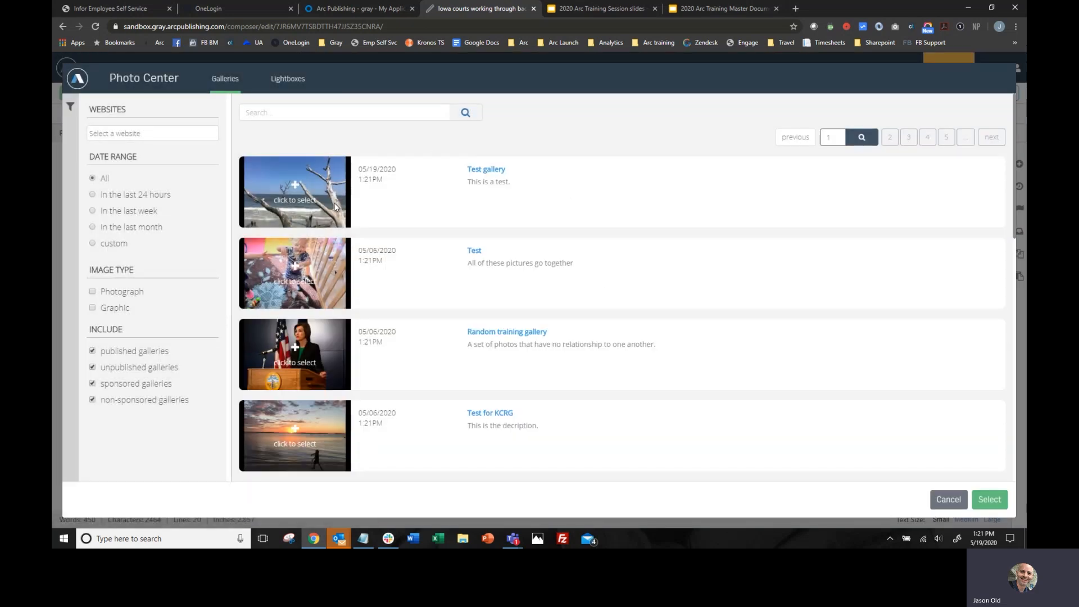
{"action": "left_click", "coordinate": [298, 190]}
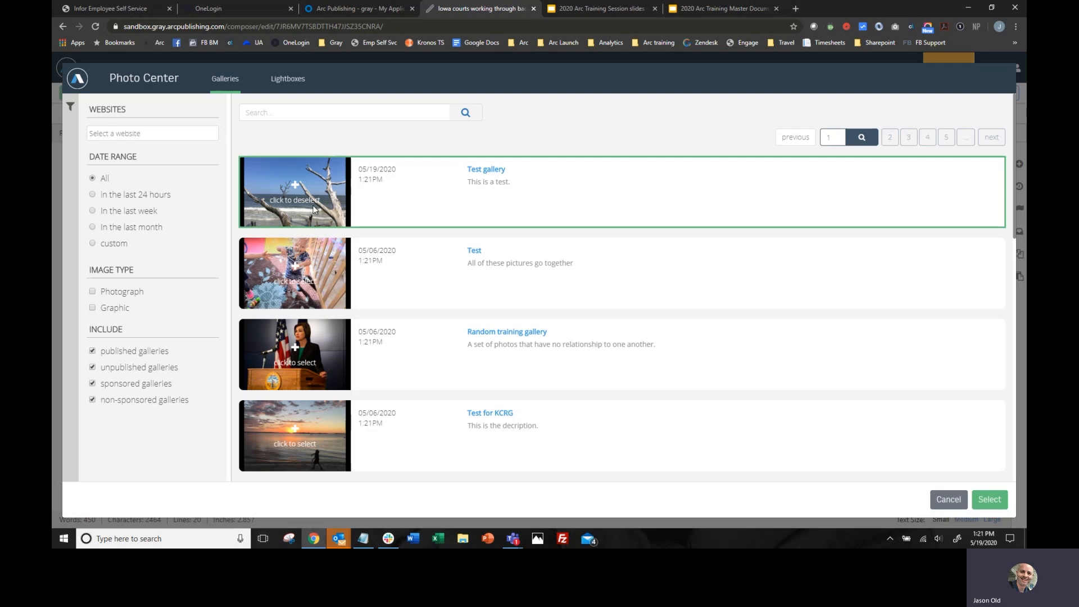
{"action": "left_click", "coordinate": [989, 500]}
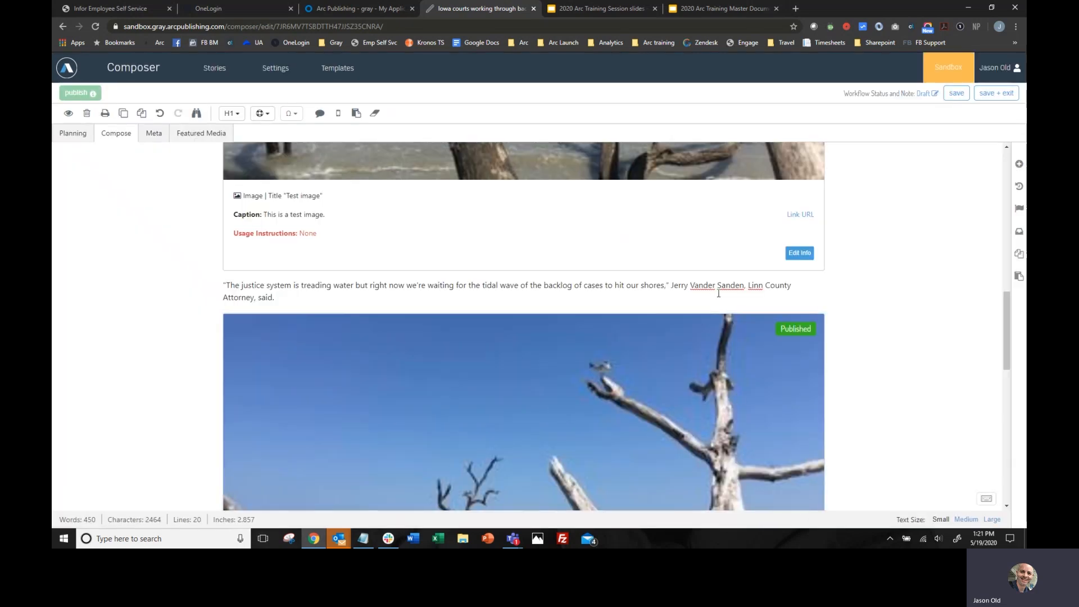
{"action": "scroll", "coordinate": [714, 296], "scroll_direction": "down", "scroll_amount": 5}
{"action": "scroll", "coordinate": [675, 298], "scroll_direction": "up", "scroll_amount": 5}
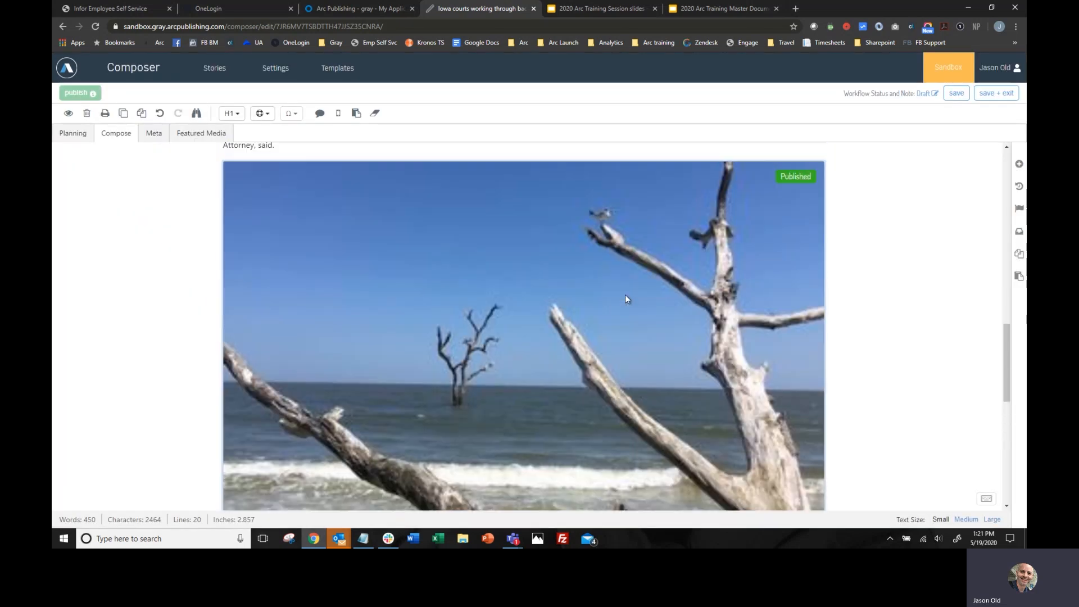
- Insert the published video "This is a test video" from Video Center after the paragraph about hundreds of cases on the office's plate
{"action": "scroll", "coordinate": [496, 307], "scroll_direction": "down", "scroll_amount": 5}
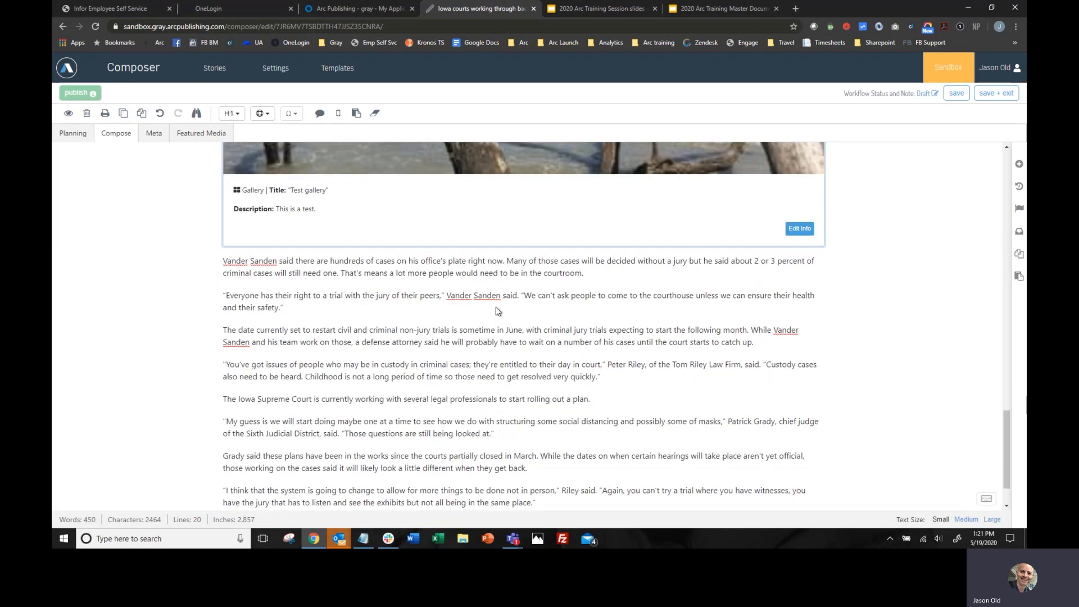
{"action": "left_click", "coordinate": [617, 276]}
{"action": "key", "text": "Return"}
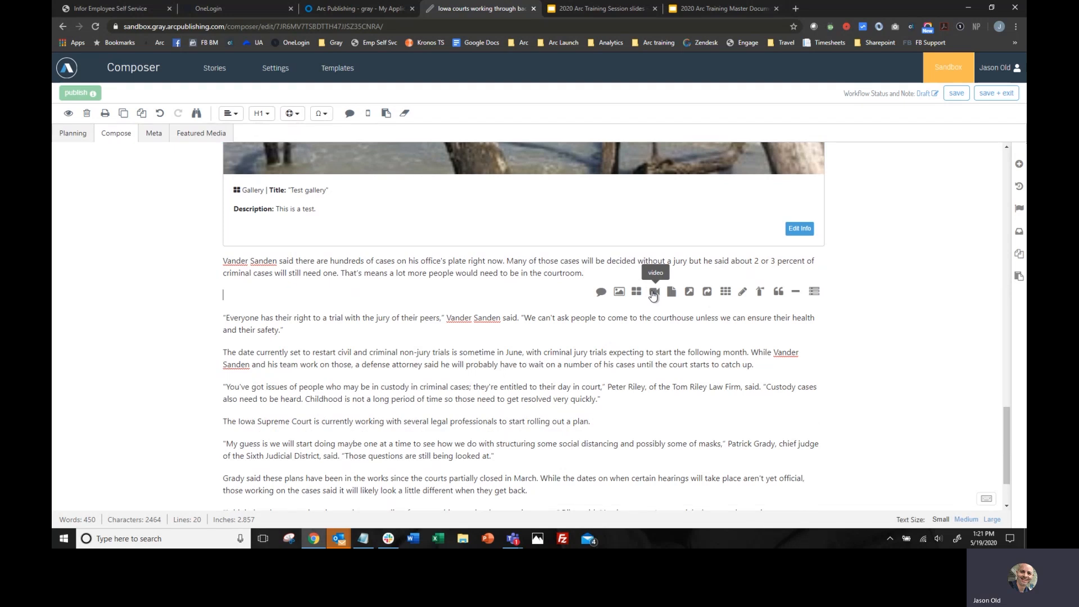
{"action": "left_click", "coordinate": [654, 293]}
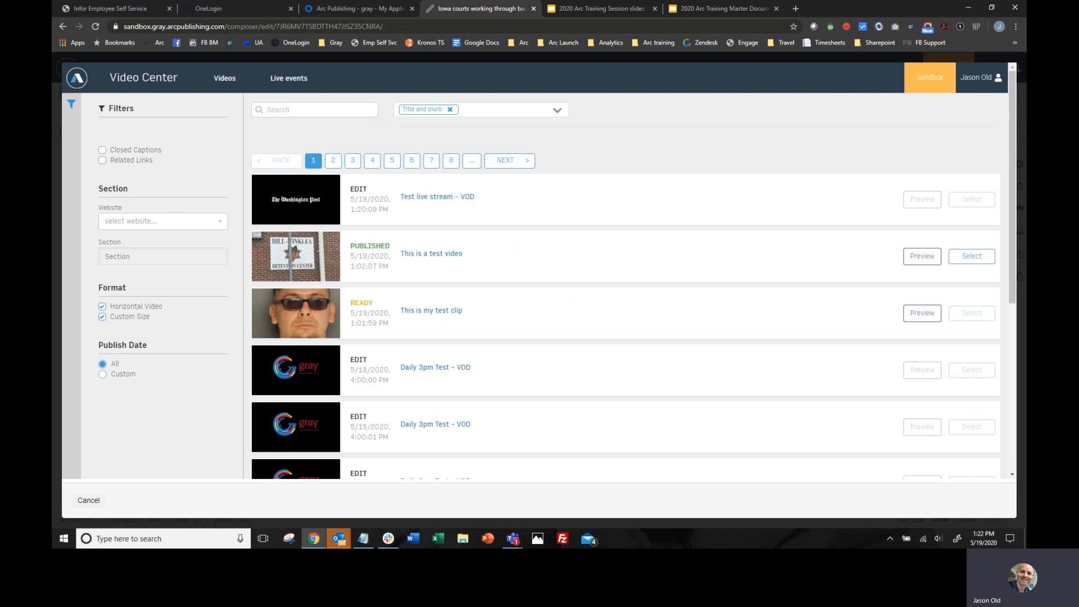
{"action": "left_click", "coordinate": [979, 261]}
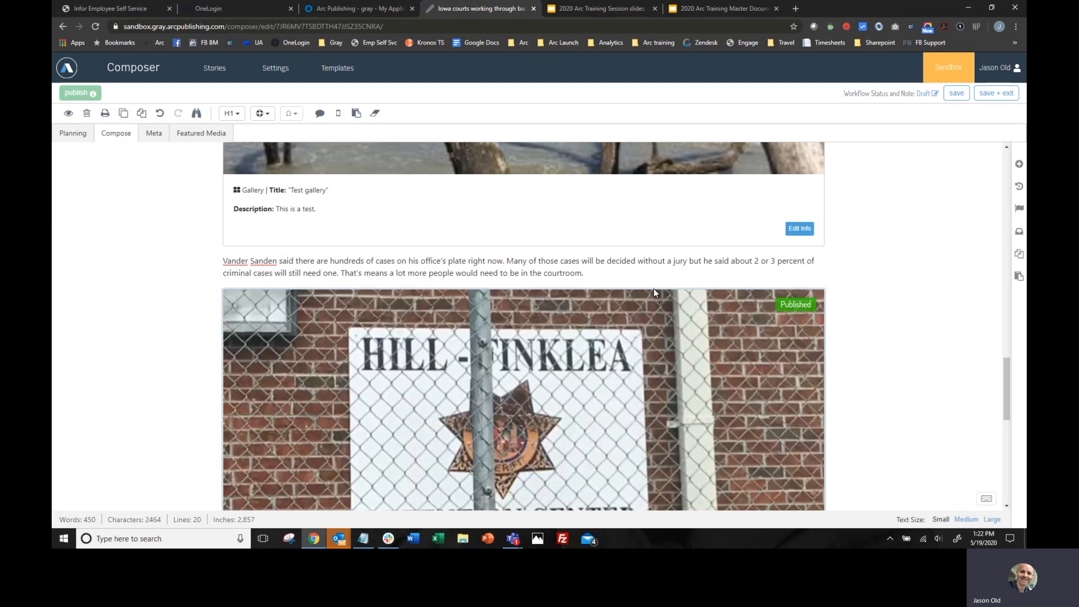
- Examine the inserted video in the story, including its status and its title, blurb and tease fields
{"action": "scroll", "coordinate": [653, 288], "scroll_direction": "down", "scroll_amount": 8}
{"action": "scroll", "coordinate": [492, 269], "scroll_direction": "up", "scroll_amount": 4}
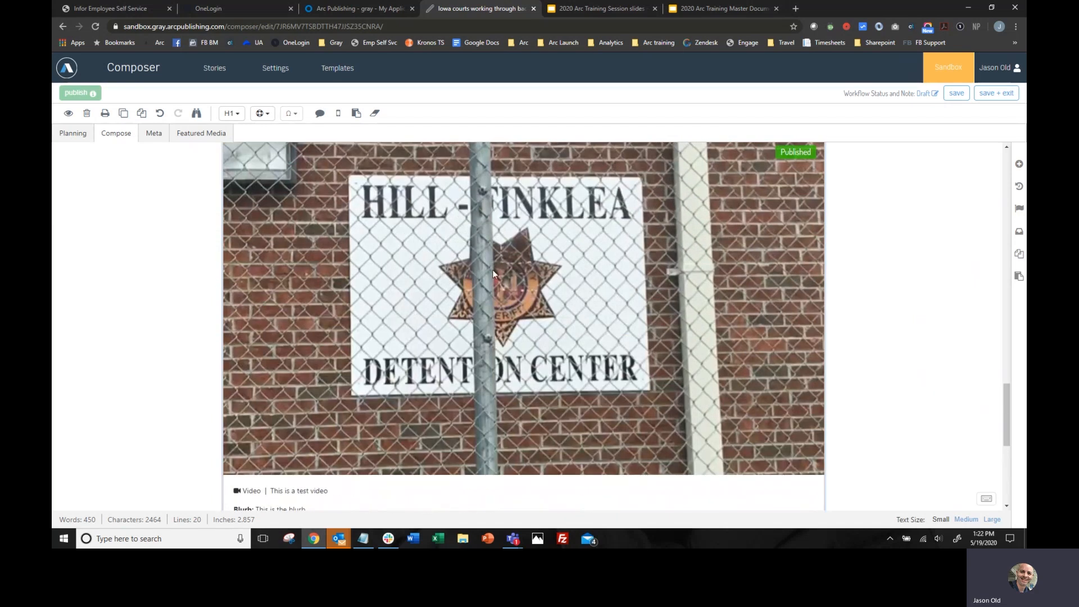
{"action": "scroll", "coordinate": [517, 266], "scroll_direction": "up", "scroll_amount": 3}
{"action": "scroll", "coordinate": [517, 270], "scroll_direction": "down", "scroll_amount": 3}
{"action": "scroll", "coordinate": [517, 271], "scroll_direction": "down", "scroll_amount": 4}
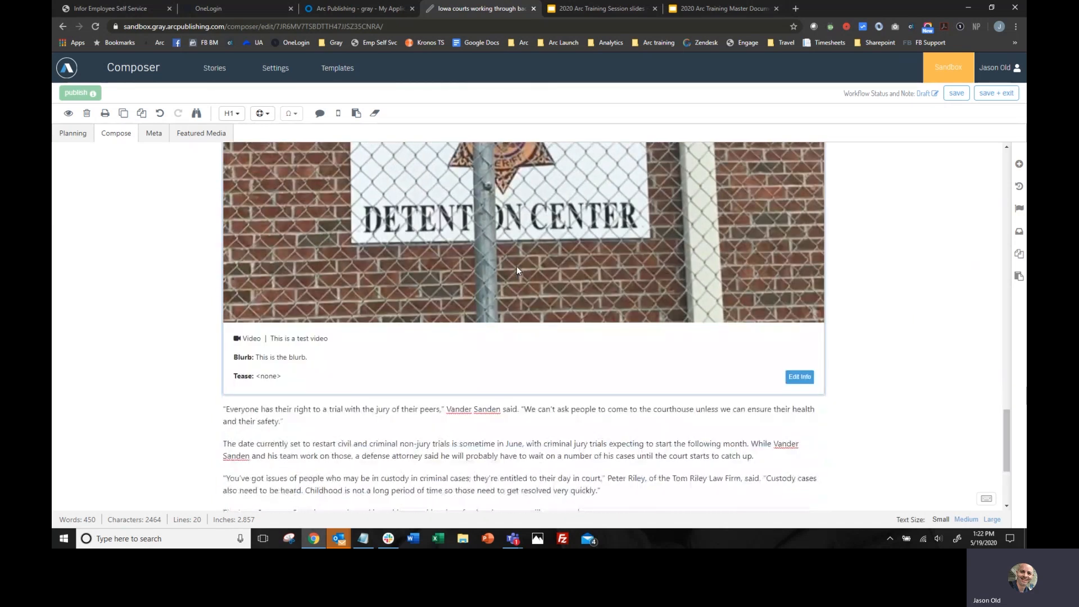
{"action": "scroll", "coordinate": [517, 266], "scroll_direction": "up", "scroll_amount": 2}
{"action": "left_click", "coordinate": [796, 428]}
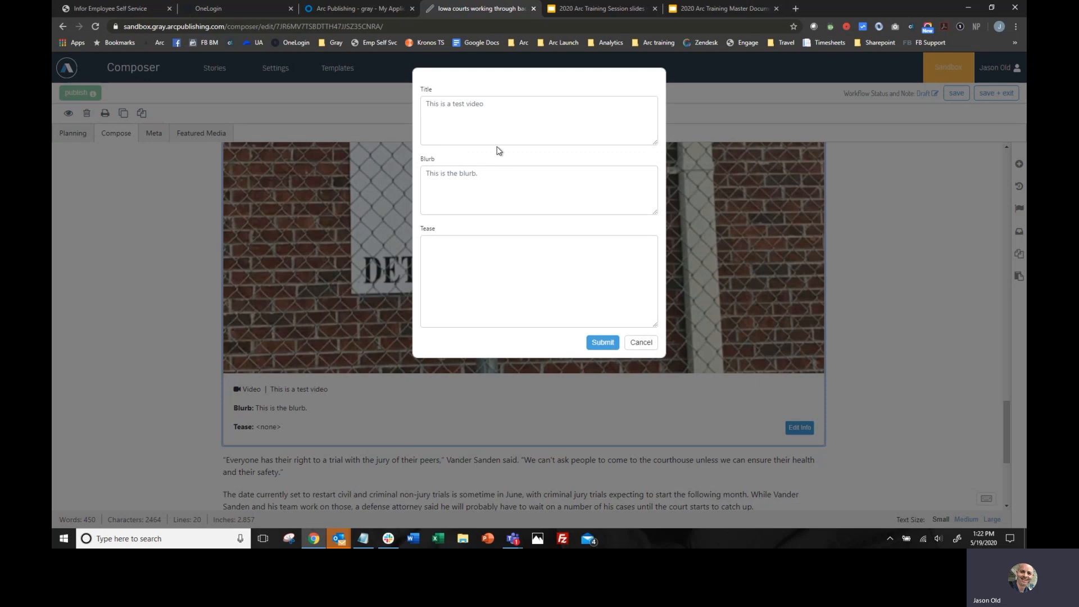
{"action": "left_click", "coordinate": [602, 343]}
- Insert a raw HTML block after the "Everyone has their right to a trial" paragraph
{"action": "scroll", "coordinate": [312, 332], "scroll_direction": "down", "scroll_amount": 2}
{"action": "left_click", "coordinate": [311, 328]}
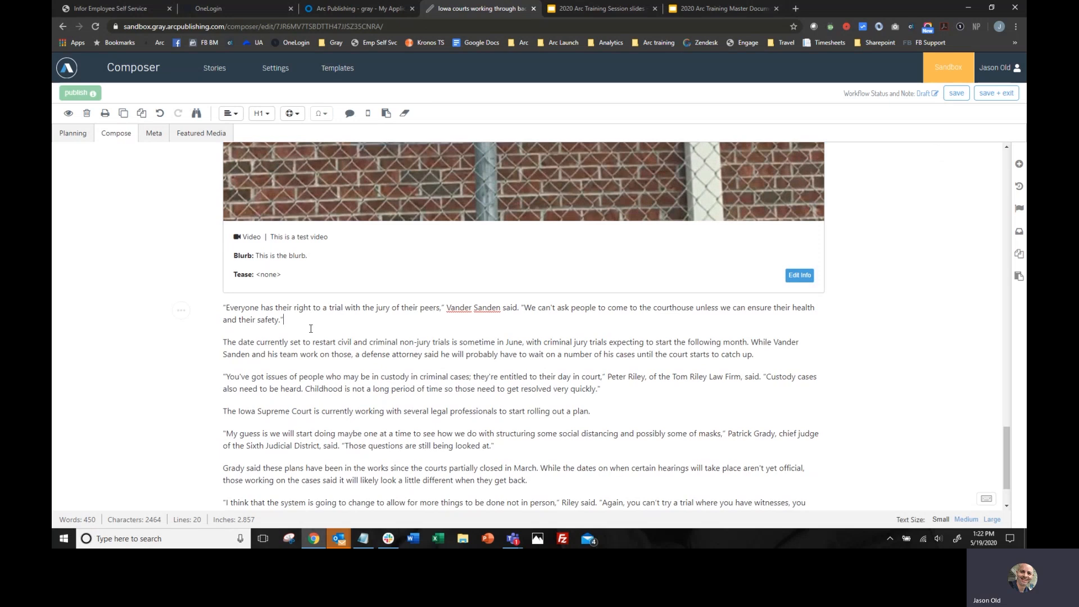
{"action": "key", "text": "Return"}
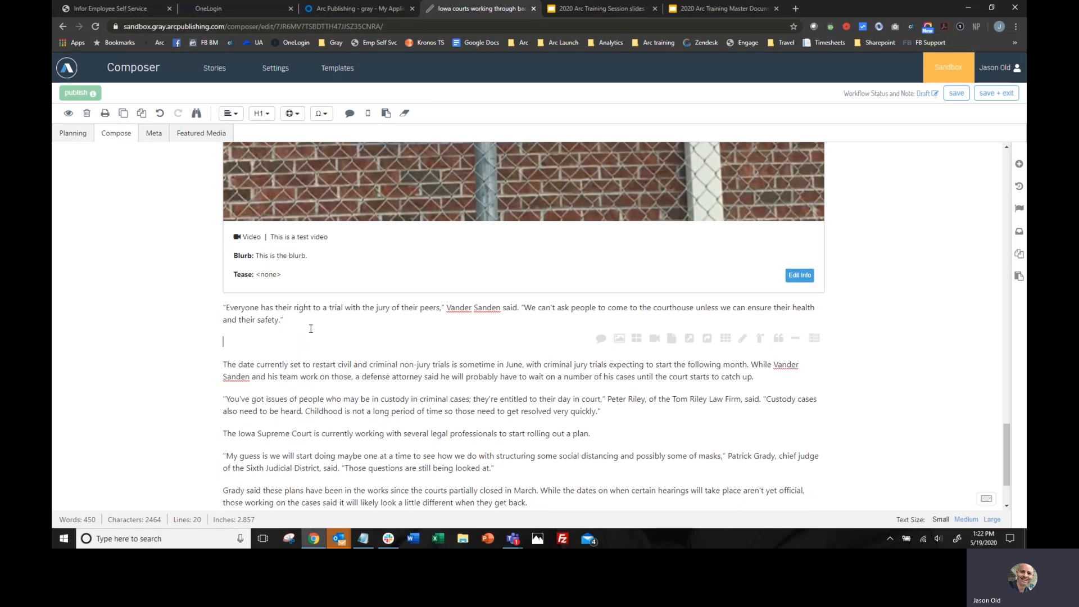
{"action": "left_click", "coordinate": [673, 339]}
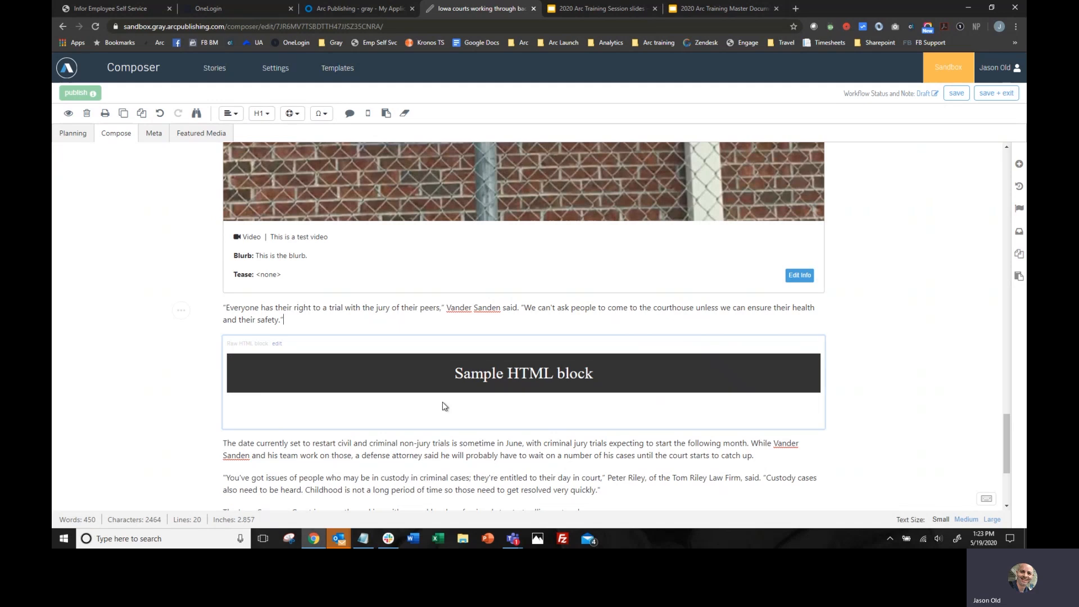
- Try to clear the sample code from the raw HTML block
{"action": "left_click", "coordinate": [278, 344]}
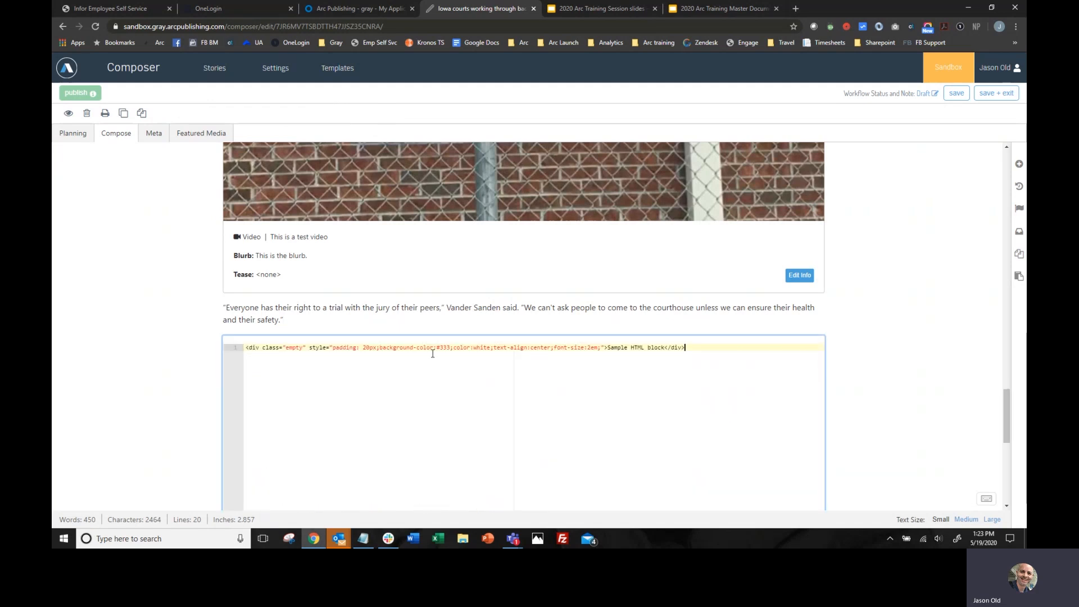
{"action": "left_click_drag", "start_coordinate": [703, 353], "coordinate": [243, 349]}
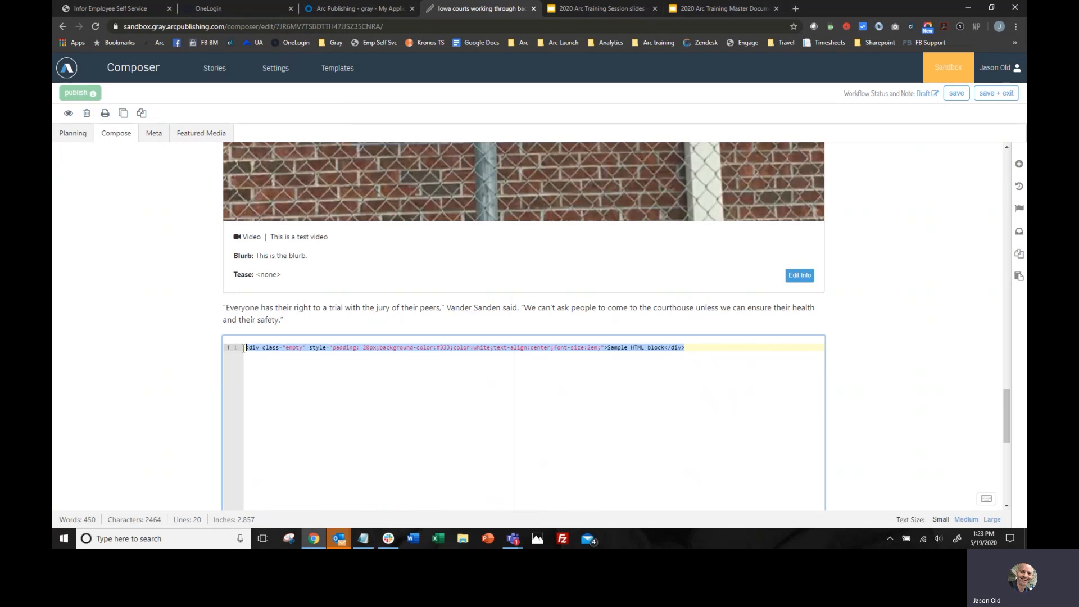
{"action": "key", "text": "BackSpace"}
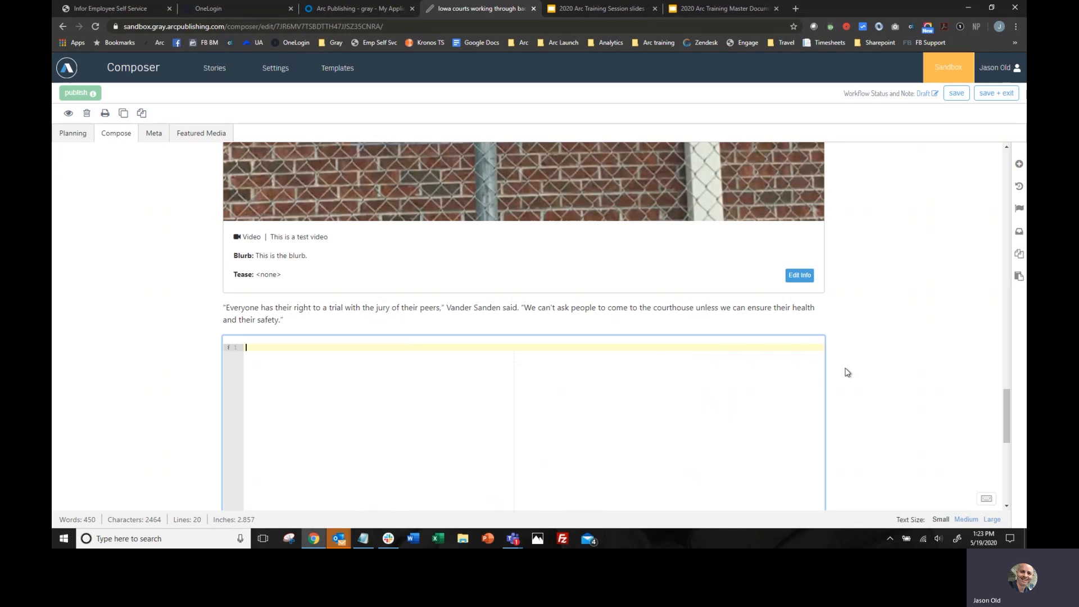
{"action": "scroll", "coordinate": [845, 373], "scroll_direction": "down", "scroll_amount": 5}
{"action": "left_click", "coordinate": [744, 392]}
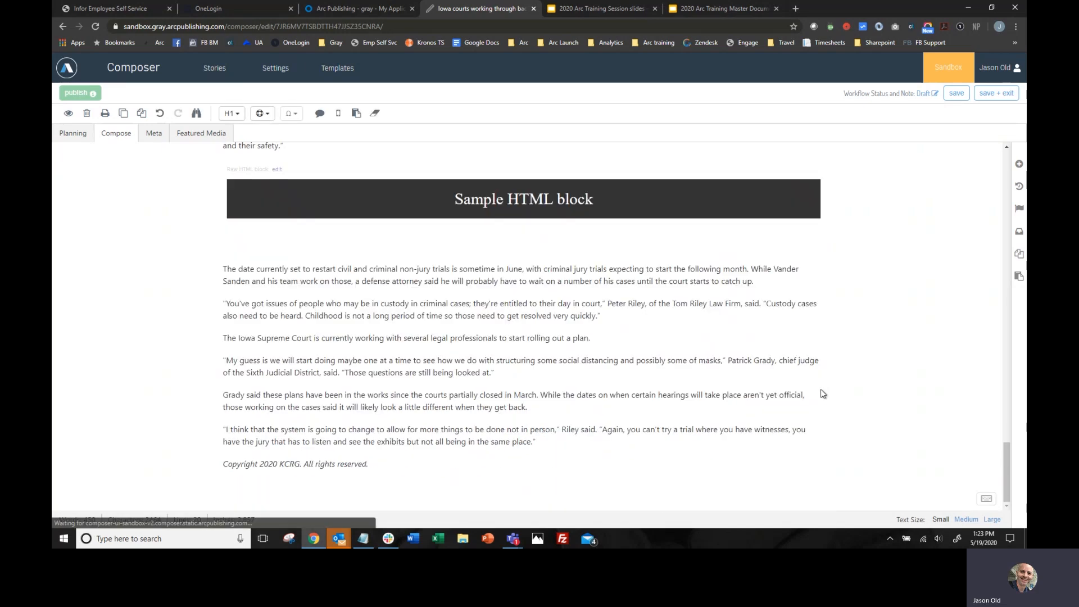
- Add an interstitial link block after the "The date currently set to restart" paragraph
{"action": "left_click", "coordinate": [769, 283]}
{"action": "key", "text": "Return"}
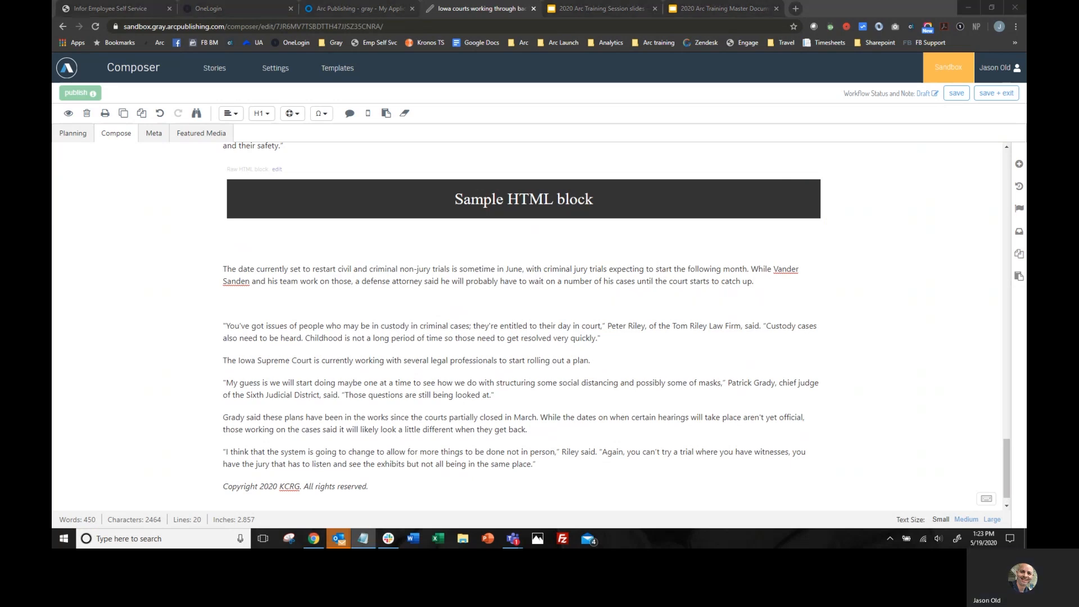
{"action": "left_click", "coordinate": [248, 307]}
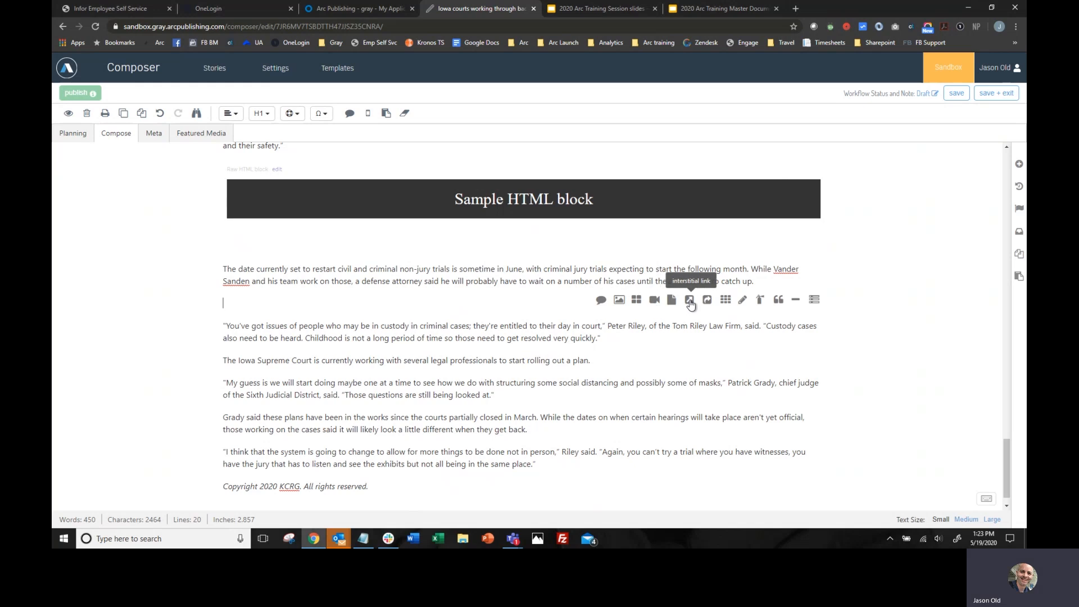
{"action": "left_click", "coordinate": [690, 301]}
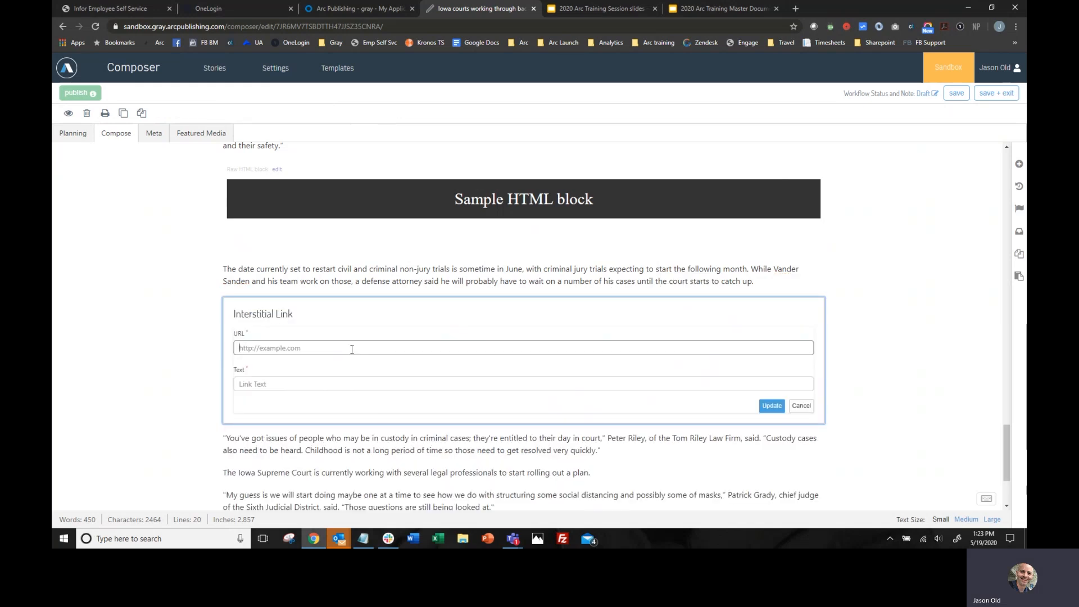
{"action": "type", "text": "http://www"}
{"action": "type", "text": "com"}
{"action": "key", "text": "Tab"}
{"action": "type", "text": "Go"}
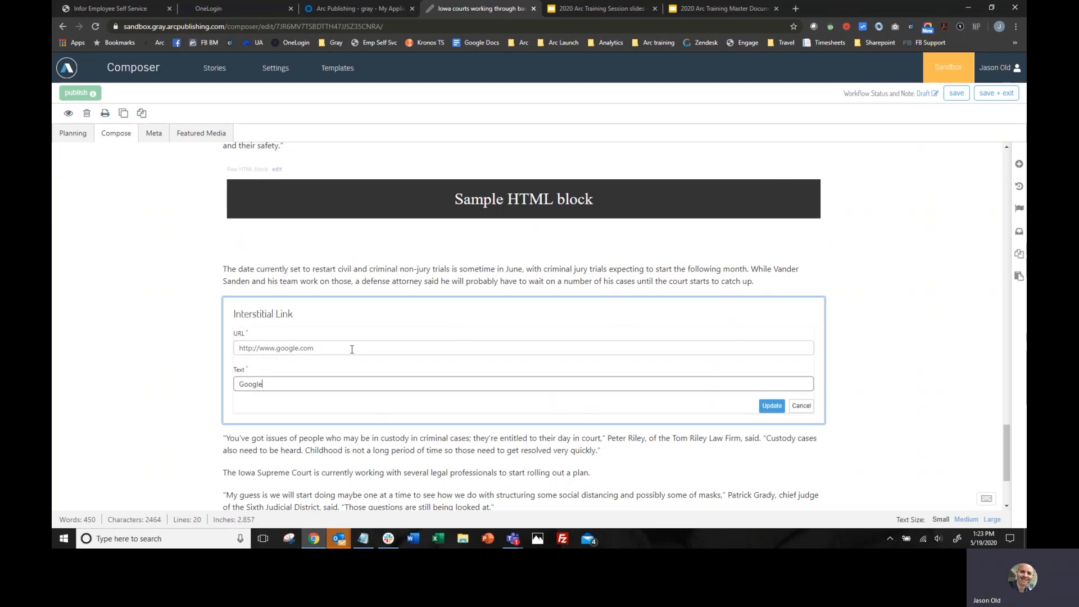
{"action": "key", "text": "BackSpace"}
{"action": "key", "text": "BackSpace"}
{"action": "key", "text": "BackSpace"}
{"action": "key", "text": "BackSpace"}
{"action": "left_click", "coordinate": [772, 405]}
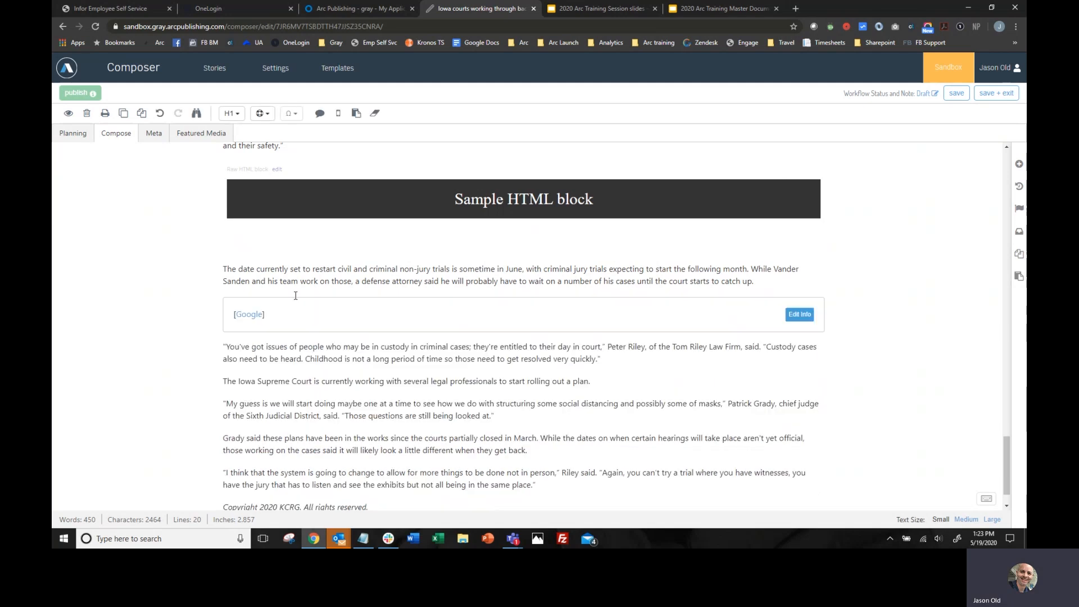
{"action": "left_click", "coordinate": [612, 356]}
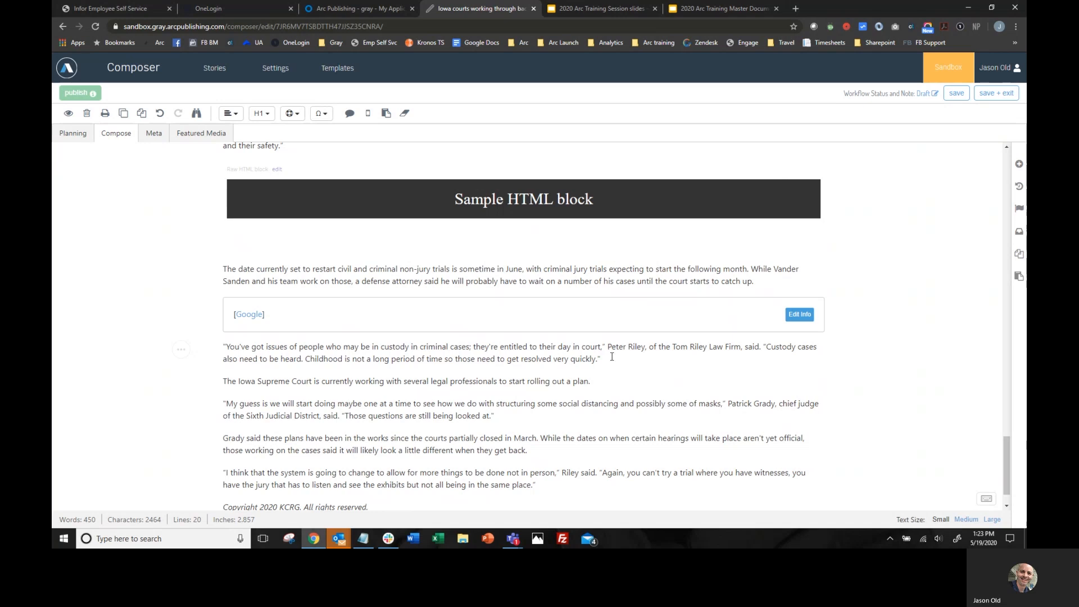
{"action": "key", "text": "Return"}
{"action": "left_click", "coordinate": [694, 381]}
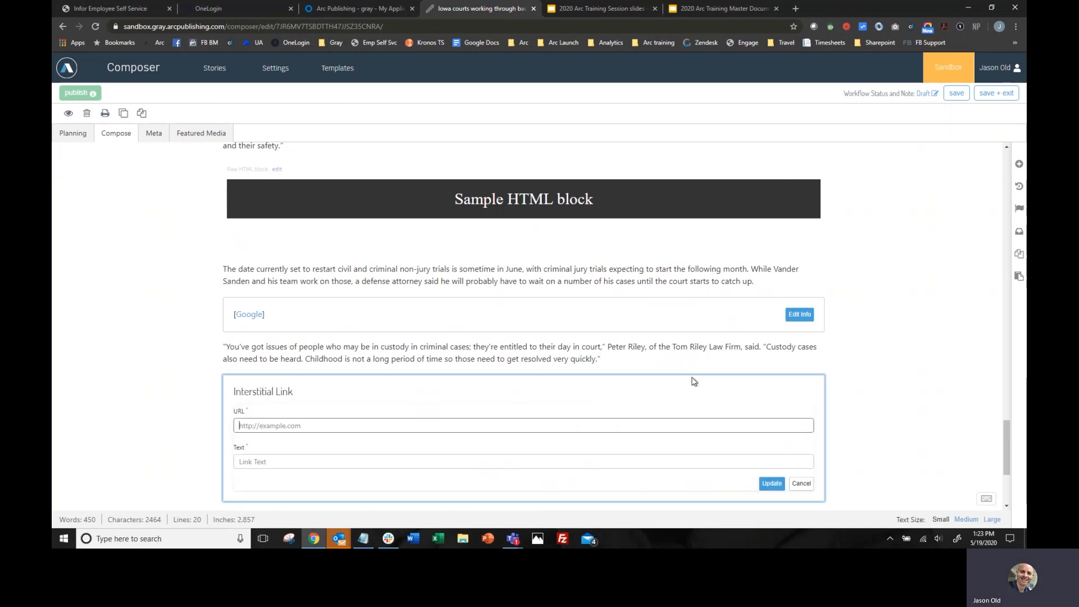
{"action": "left_click", "coordinate": [799, 484]}
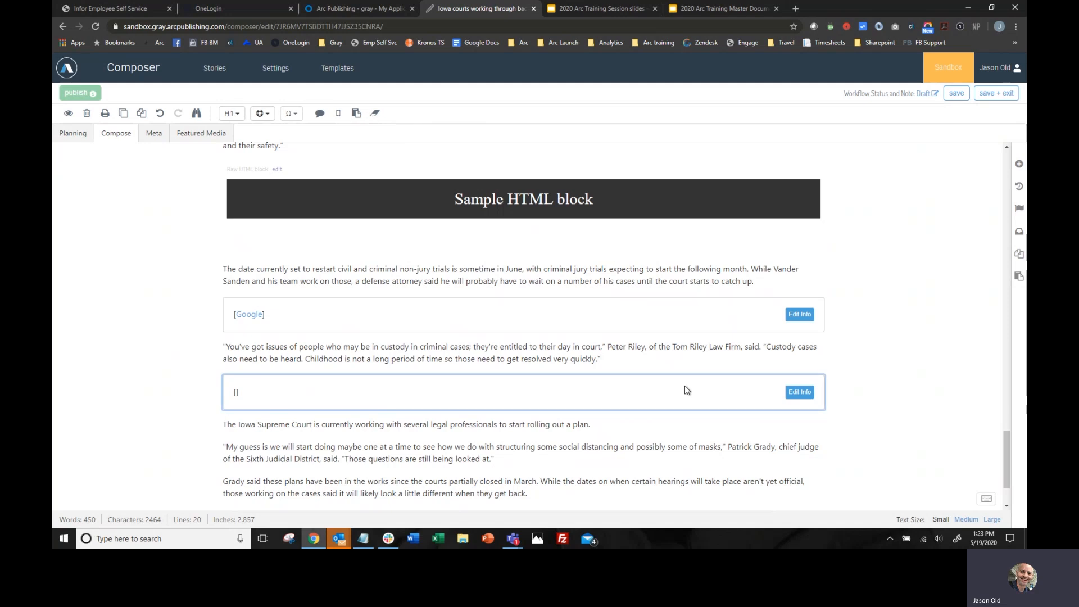
{"action": "key", "text": "BackSpace"}
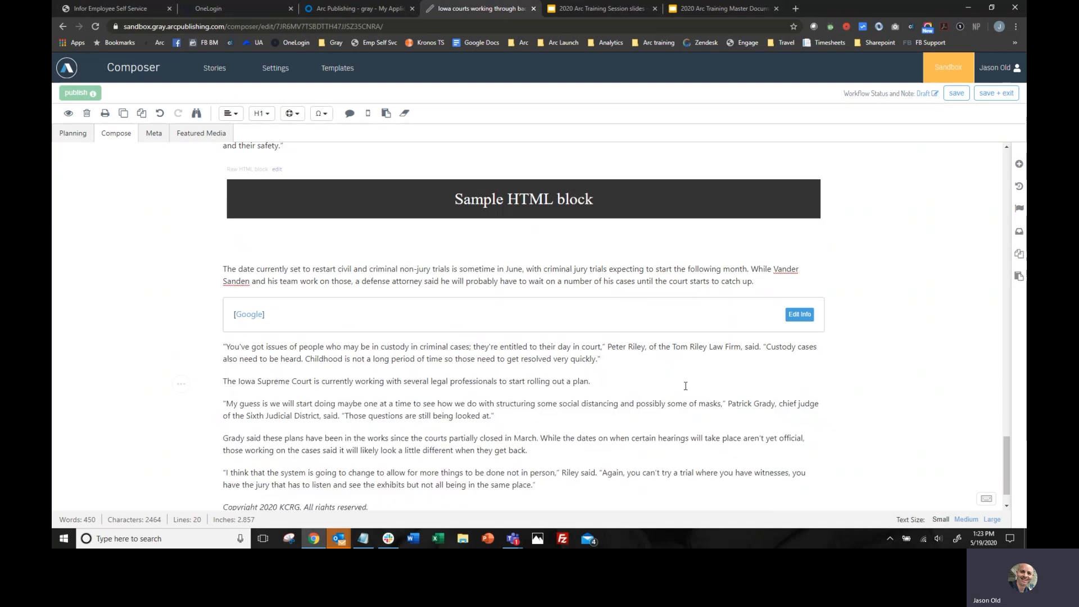
- Add a social embed block after the "You've got issues of people who may be in custody" paragraph
{"action": "key", "text": "Return"}
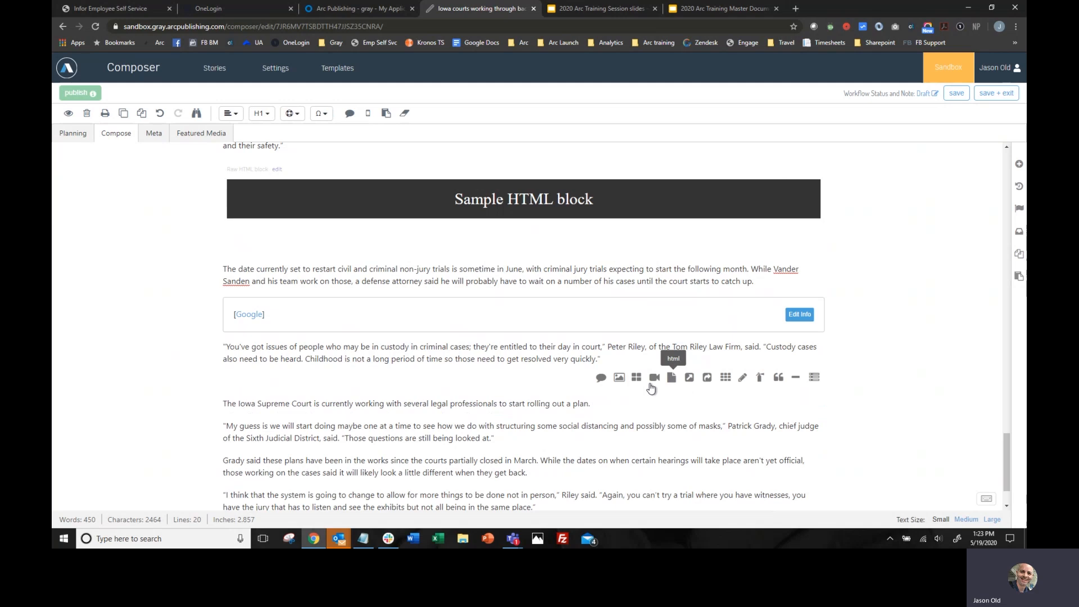
{"action": "left_click", "coordinate": [709, 378]}
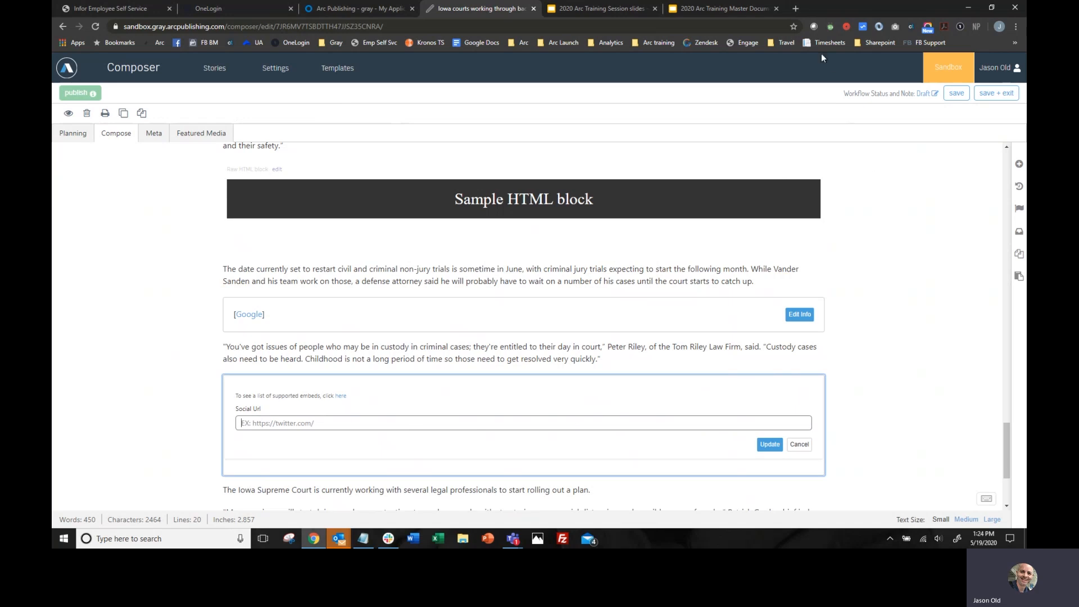
- Open the WIS TV Facebook page in a new browser tab
{"action": "left_click", "coordinate": [796, 9]}
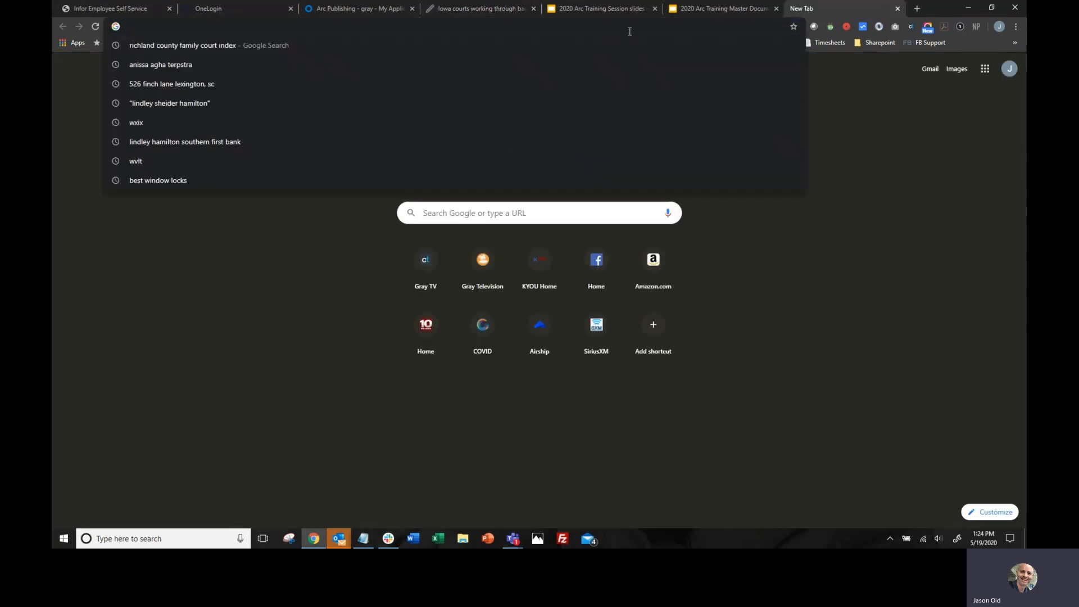
{"action": "type", "text": "facebook.com/WIS10?ref=hl"}
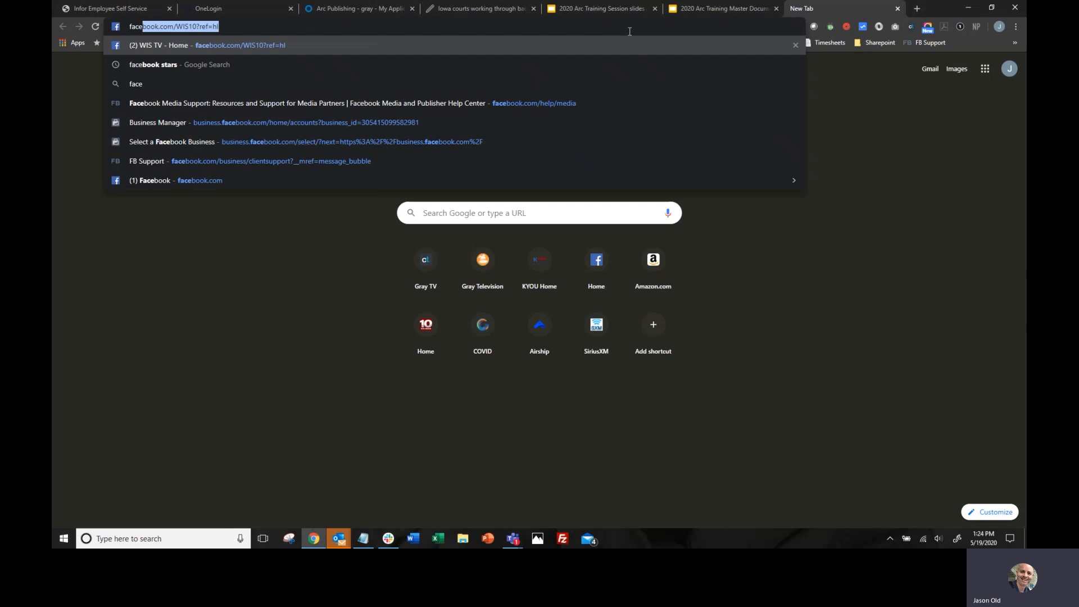
{"action": "key", "text": "Return"}
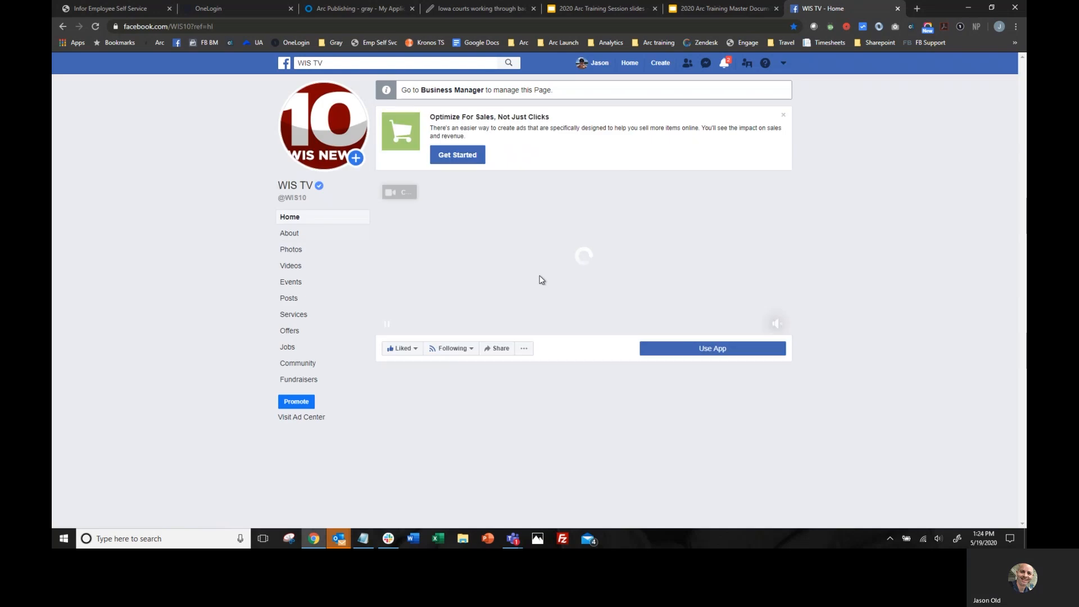
- Find the page's post linking to "Despite risks, Trump says he's taking hydroxychloroquine" and open it on its own page
{"action": "scroll", "coordinate": [580, 298], "scroll_direction": "down", "scroll_amount": 5}
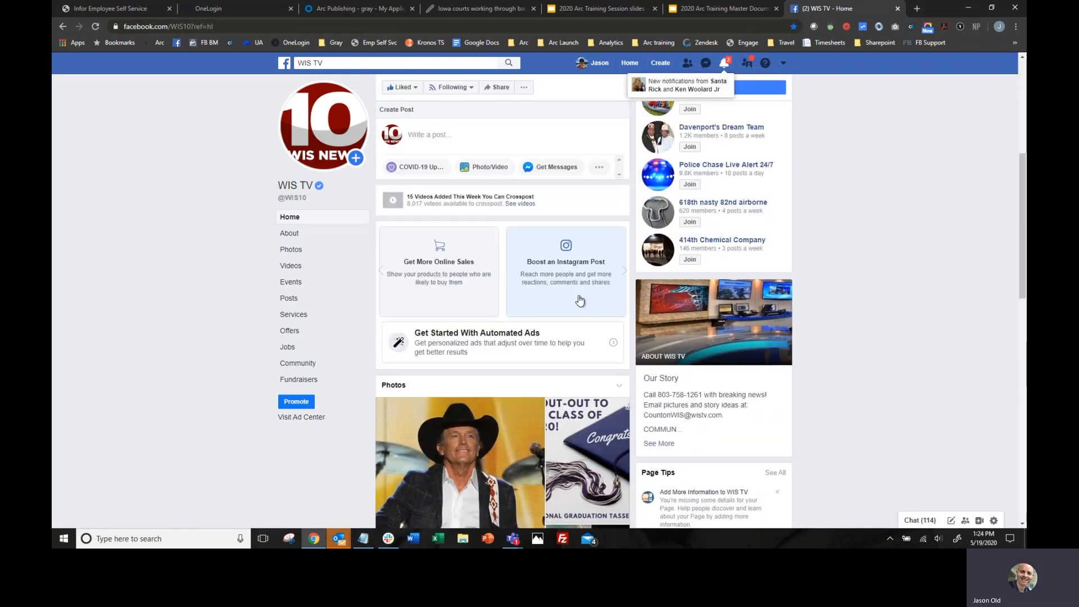
{"action": "scroll", "coordinate": [579, 300], "scroll_direction": "down", "scroll_amount": 5}
{"action": "scroll", "coordinate": [579, 300], "scroll_direction": "down", "scroll_amount": 2}
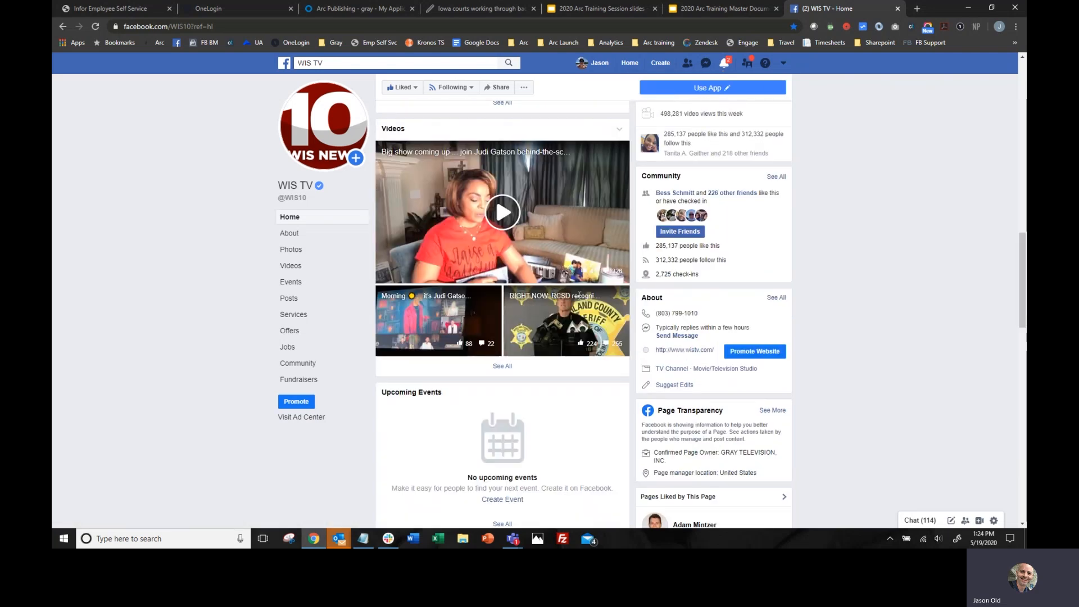
{"action": "scroll", "coordinate": [605, 302], "scroll_direction": "down", "scroll_amount": 5}
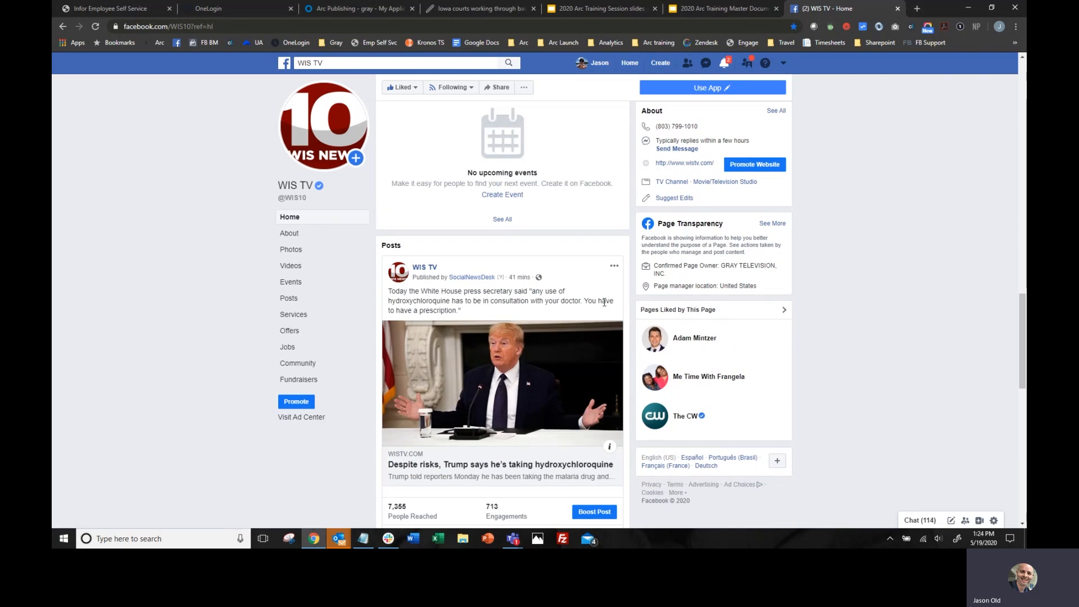
{"action": "left_click", "coordinate": [519, 278]}
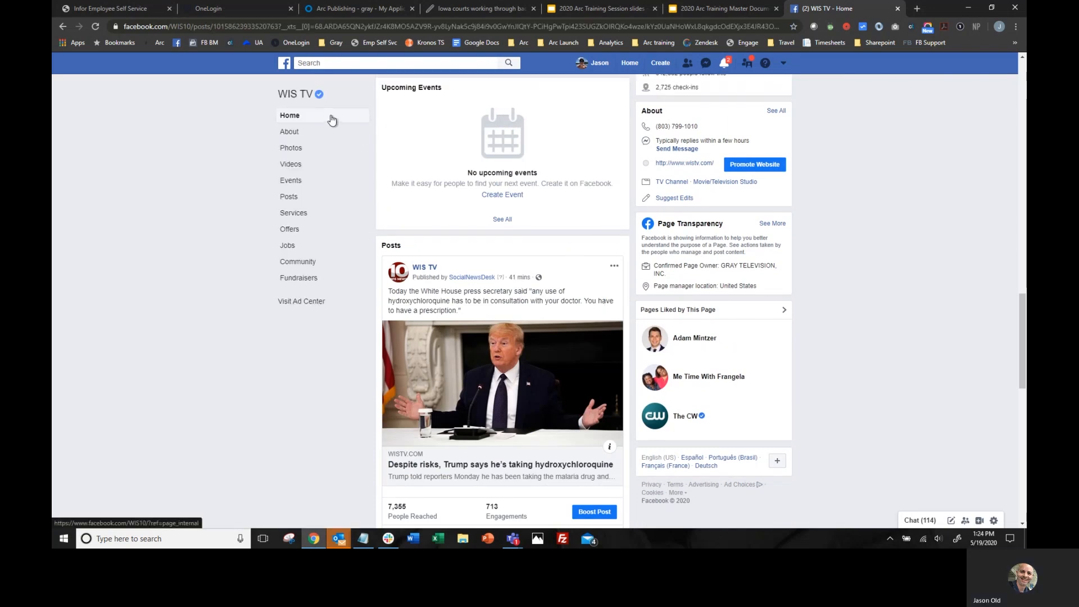
- Copy the Facebook post's web address only up to the post number, leaving out the tracking parameters from the question mark on
{"action": "left_click", "coordinate": [280, 28]}
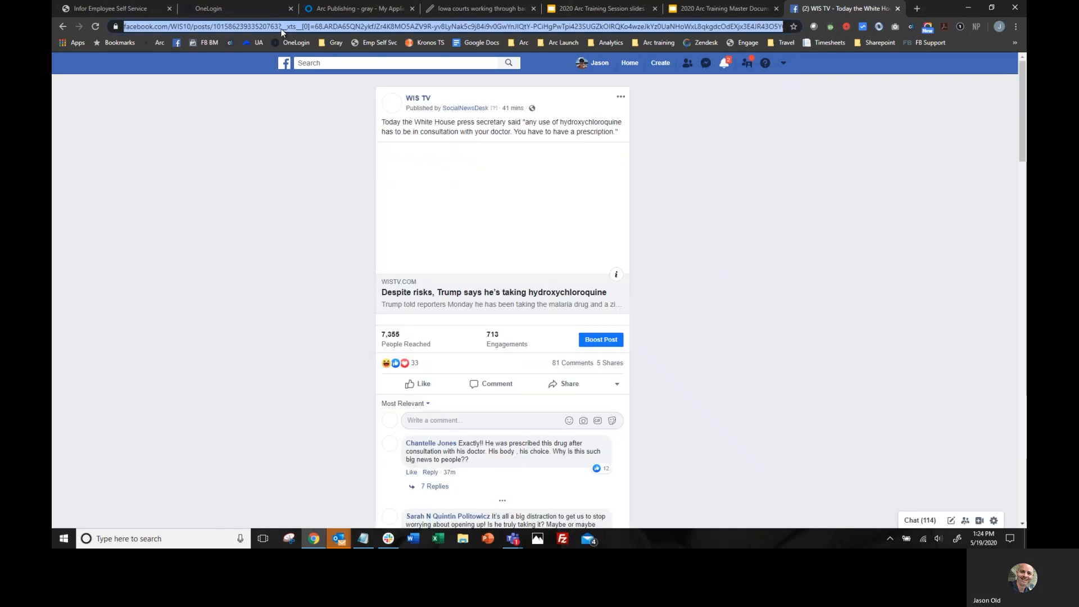
{"action": "left_click", "coordinate": [280, 28]}
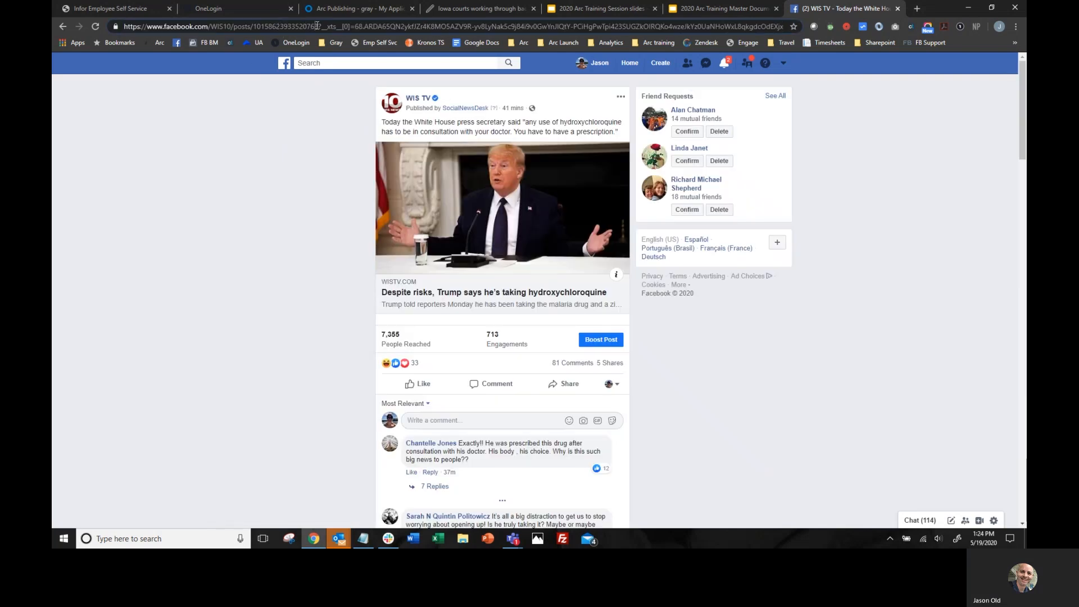
{"action": "left_click_drag", "start_coordinate": [318, 26], "coordinate": [111, 26]}
{"action": "key", "text": "ctrl+c"}
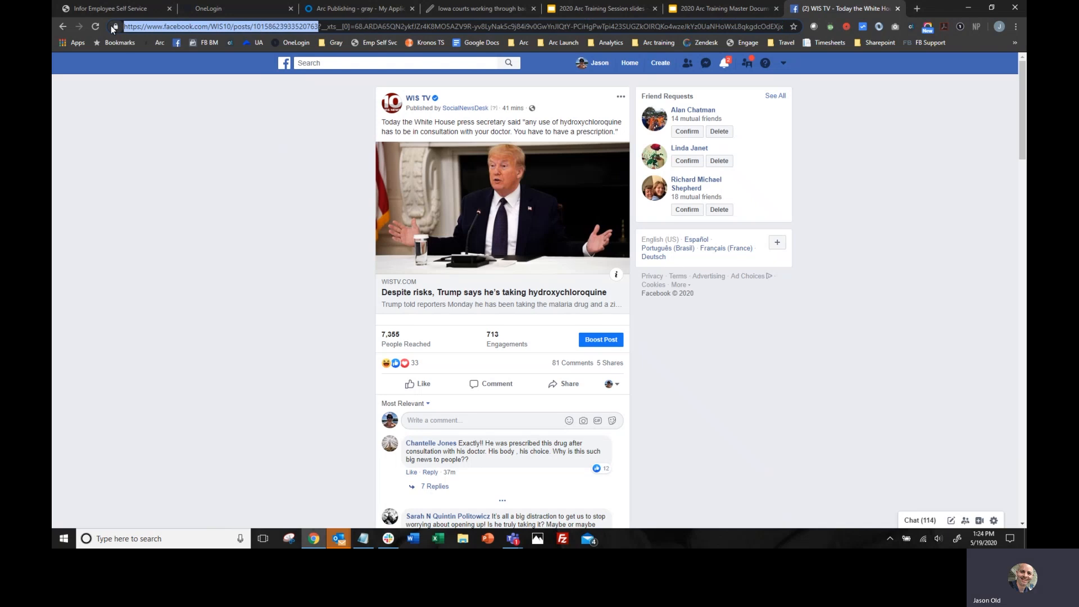
- Set the empty social embed's Social Url in the Composer story to the copied Facebook post address and apply the update
{"action": "left_click", "coordinate": [472, 7]}
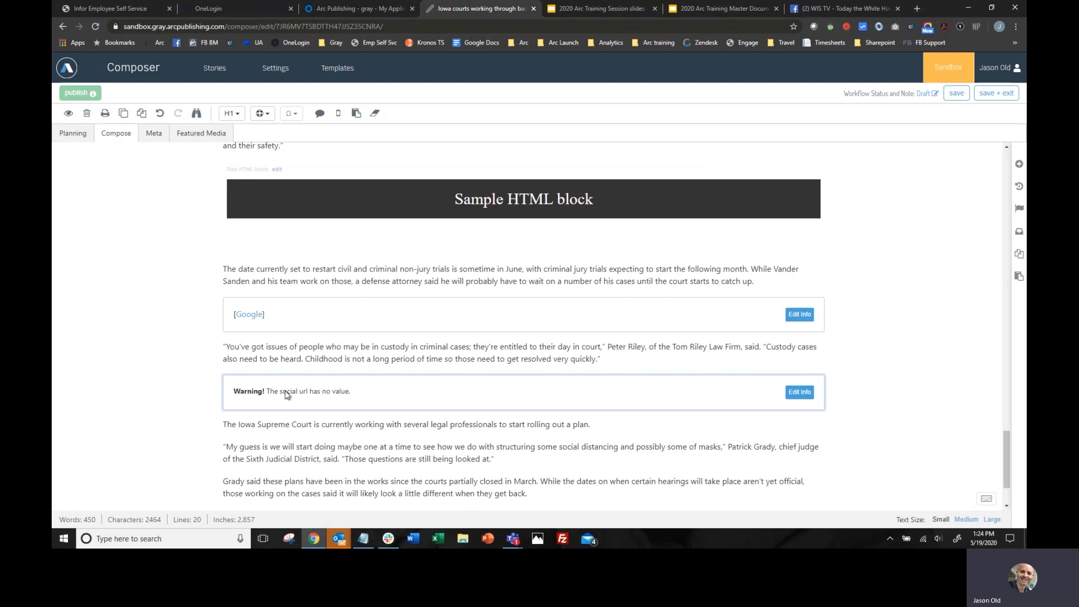
{"action": "left_click", "coordinate": [798, 393]}
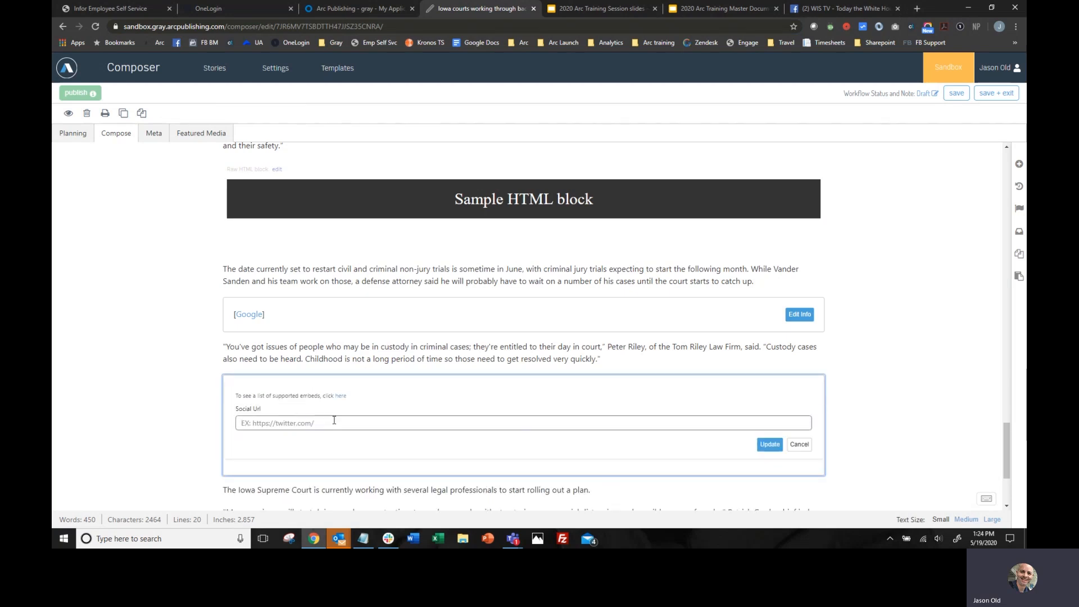
{"action": "key", "text": "ctrl+v"}
{"action": "left_click", "coordinate": [766, 445]}
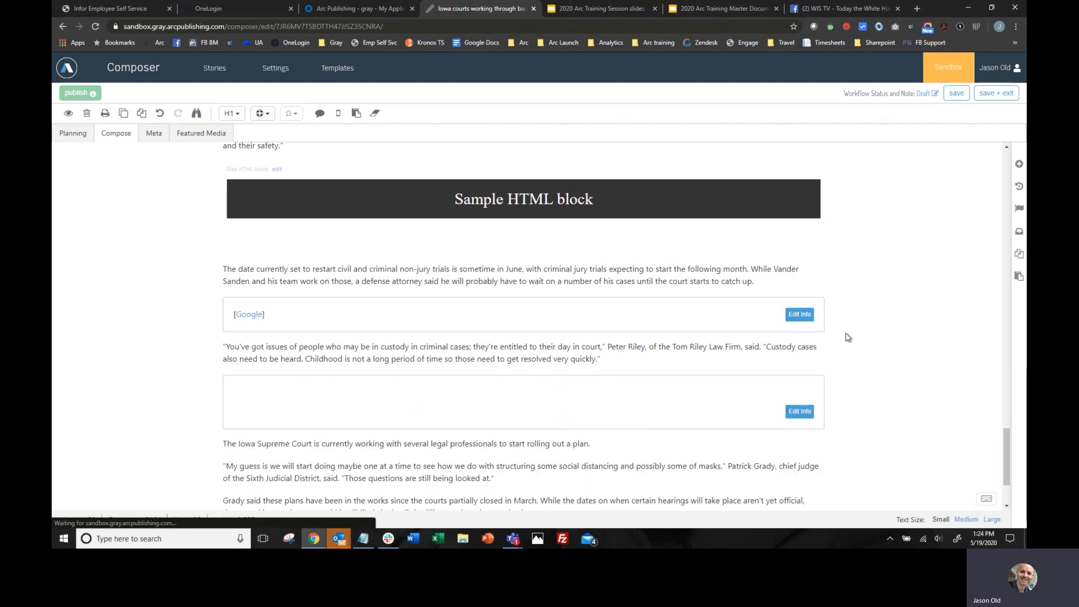
{"action": "scroll", "coordinate": [849, 327], "scroll_direction": "down", "scroll_amount": 4}
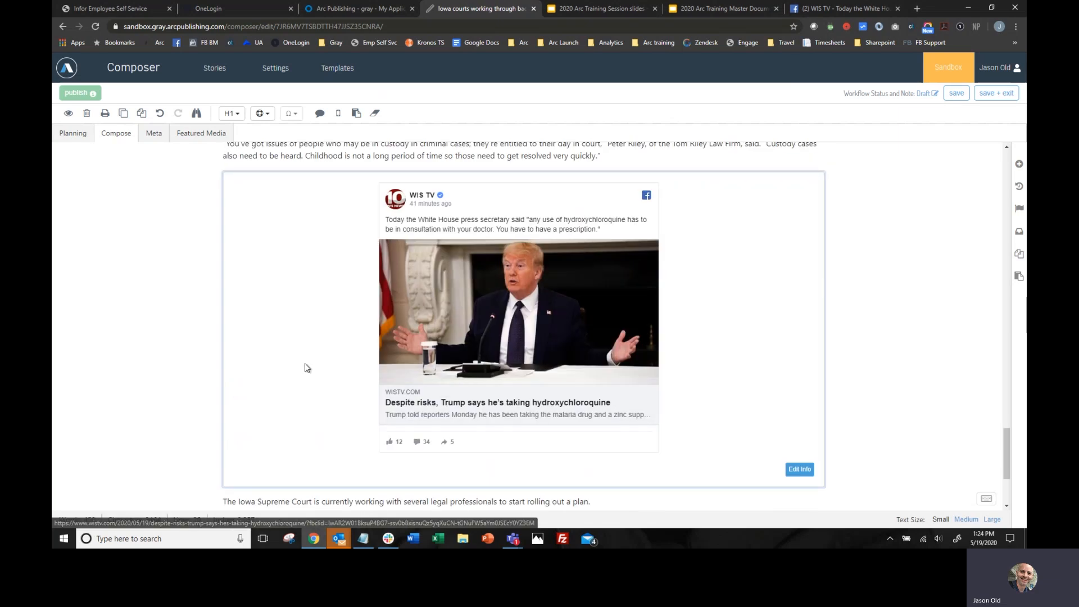
- Add a second social embed block after the "The Iowa Supreme Court is currently working" paragraph
{"action": "scroll", "coordinate": [725, 368], "scroll_direction": "down", "scroll_amount": 3}
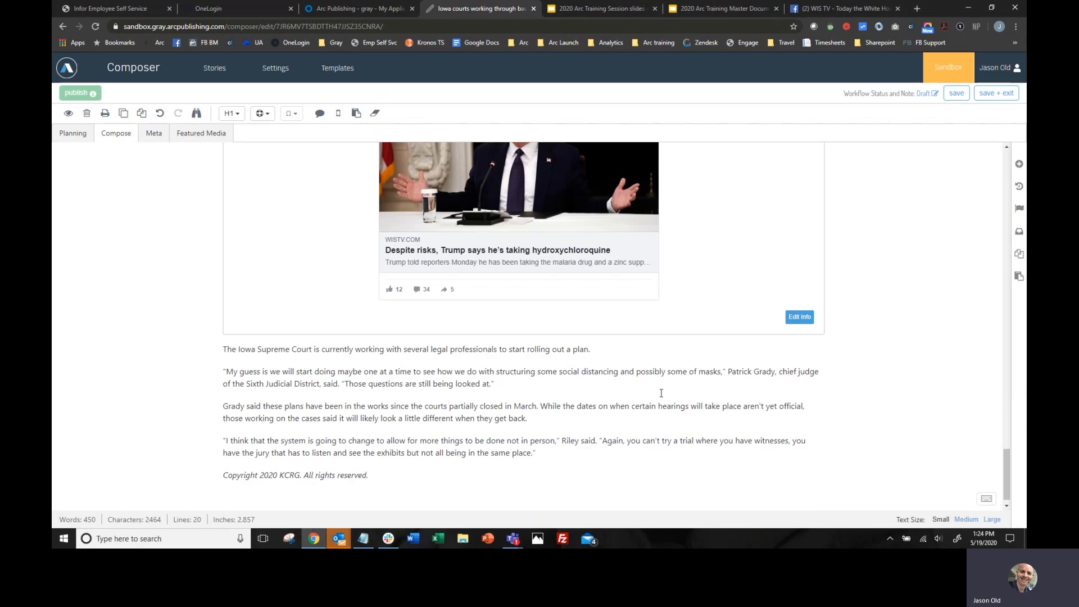
{"action": "left_click", "coordinate": [618, 355]}
{"action": "key", "text": "Return"}
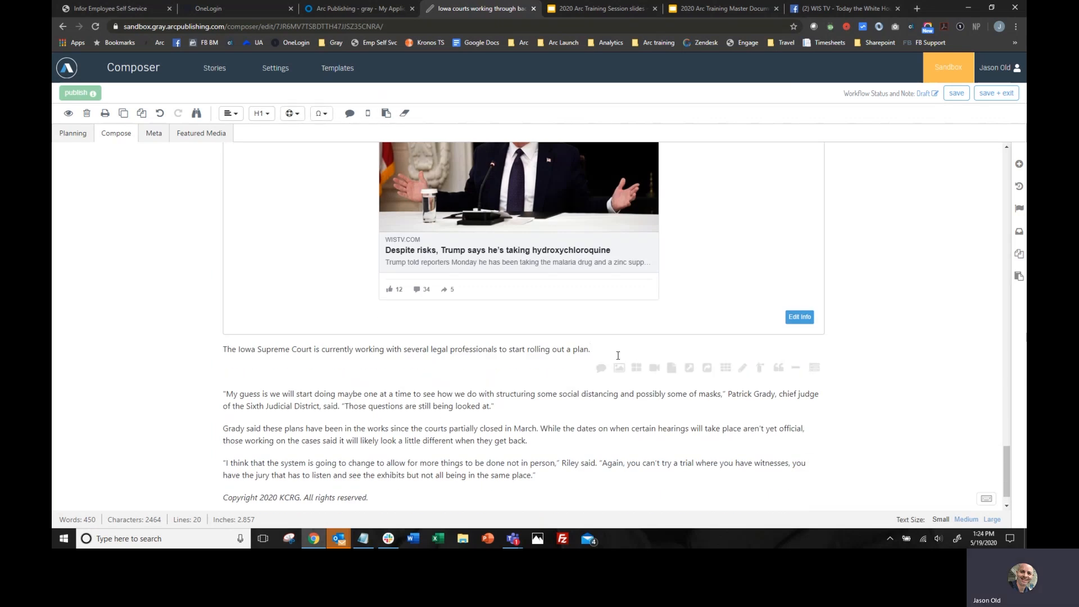
{"action": "left_click", "coordinate": [708, 368]}
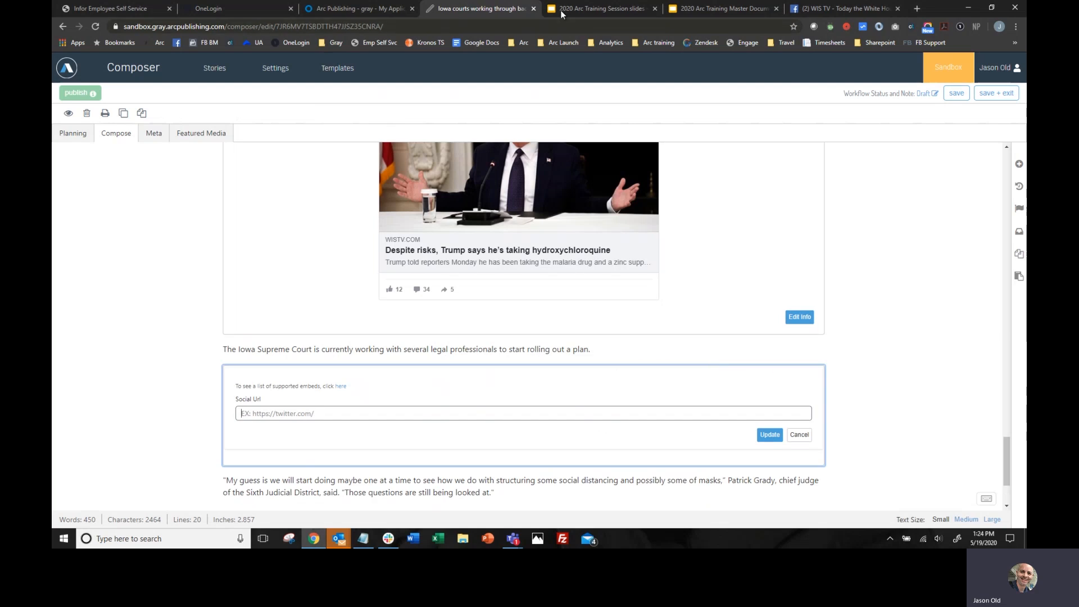
- Switch to the browser tab showing the Facebook post and load twitter.com in it
{"action": "left_click", "coordinate": [829, 9]}
{"action": "left_click", "coordinate": [278, 25]}
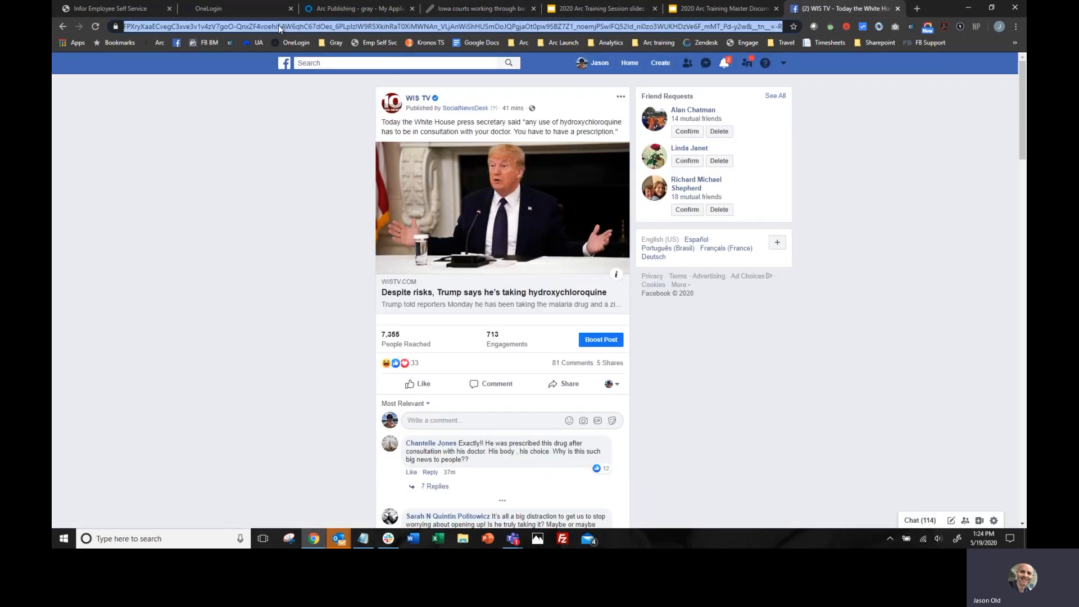
{"action": "type", "text": "twitter.co"}
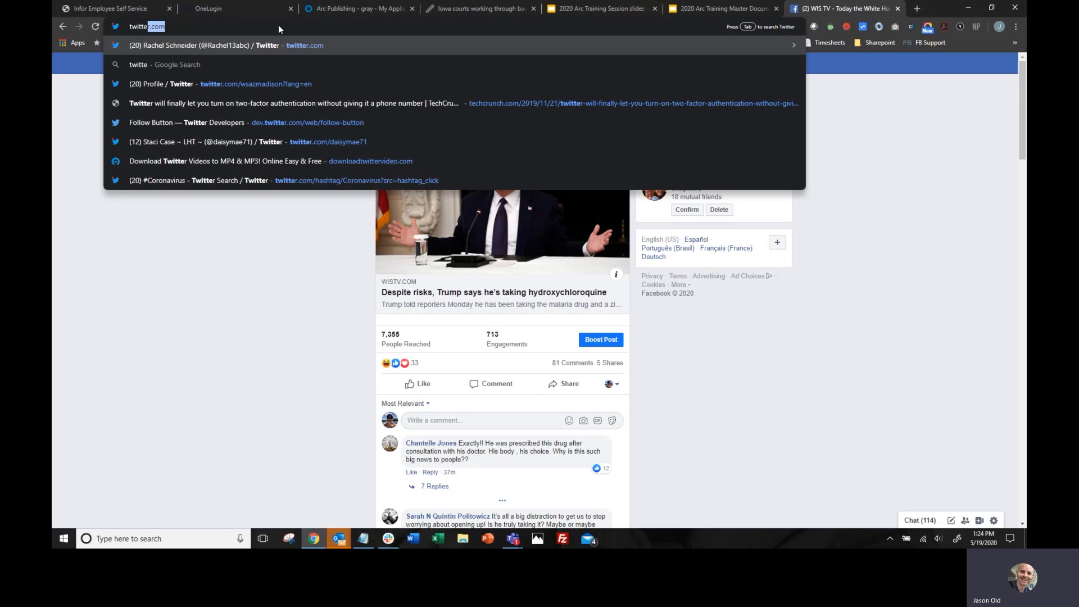
{"action": "type", "text": "m"}
{"action": "key", "text": "Return"}
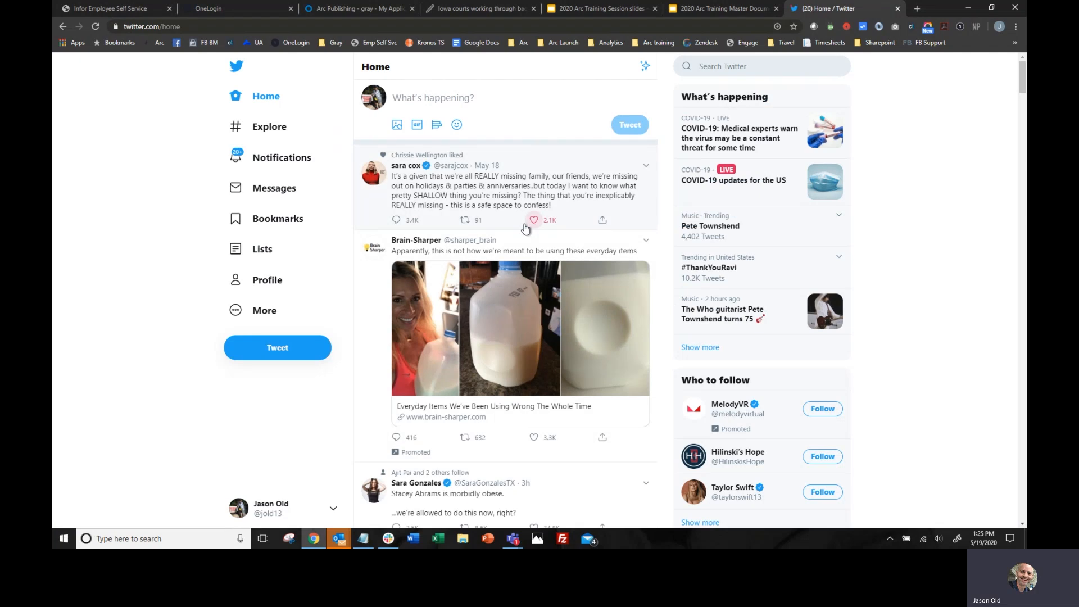
- Find the "My first day!!" tweet in the home feed, open it on its own page and copy its web address
{"action": "scroll", "coordinate": [539, 187], "scroll_direction": "down", "scroll_amount": 5}
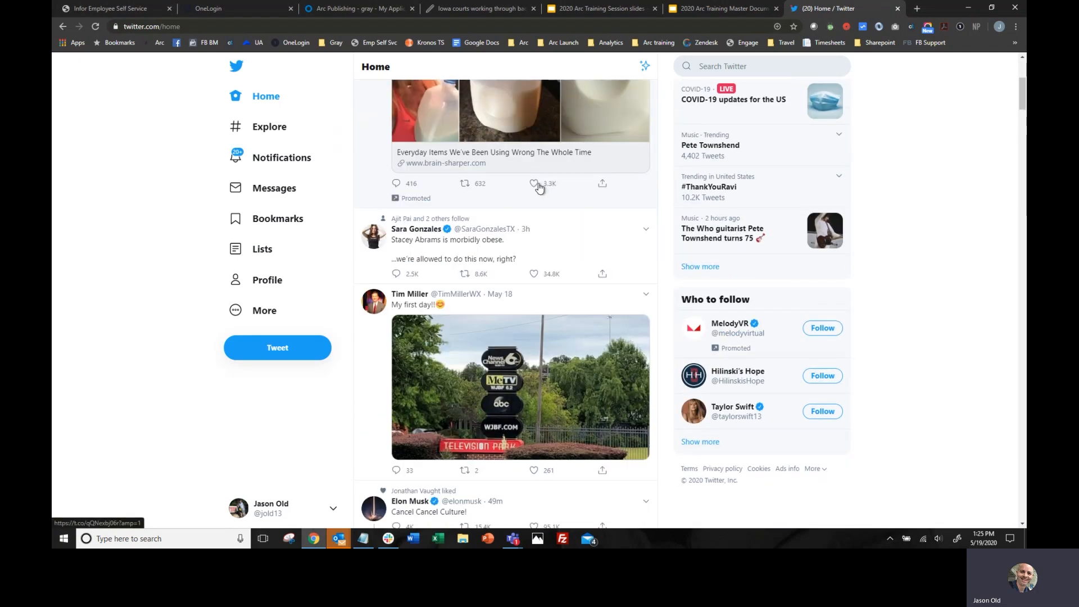
{"action": "scroll", "coordinate": [538, 188], "scroll_direction": "down", "scroll_amount": 2}
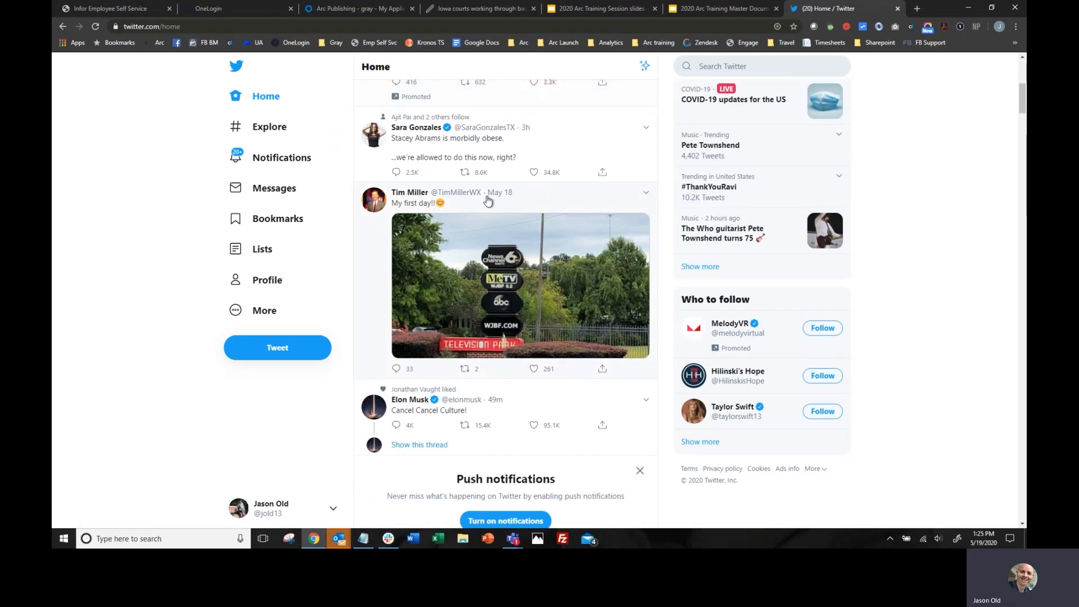
{"action": "left_click", "coordinate": [510, 197]}
{"action": "left_click", "coordinate": [220, 31]}
{"action": "key", "text": "ctrl+c"}
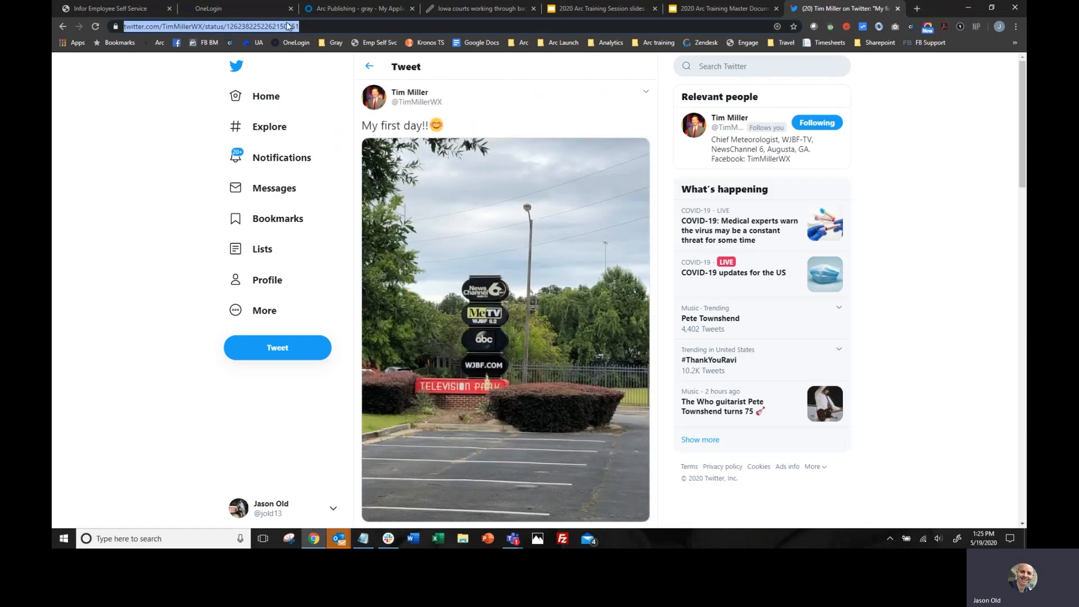
- Set the second social embed's Social Url in the Composer story to the copied tweet address and apply the update
{"action": "left_click", "coordinate": [481, 9]}
{"action": "left_click", "coordinate": [798, 383]}
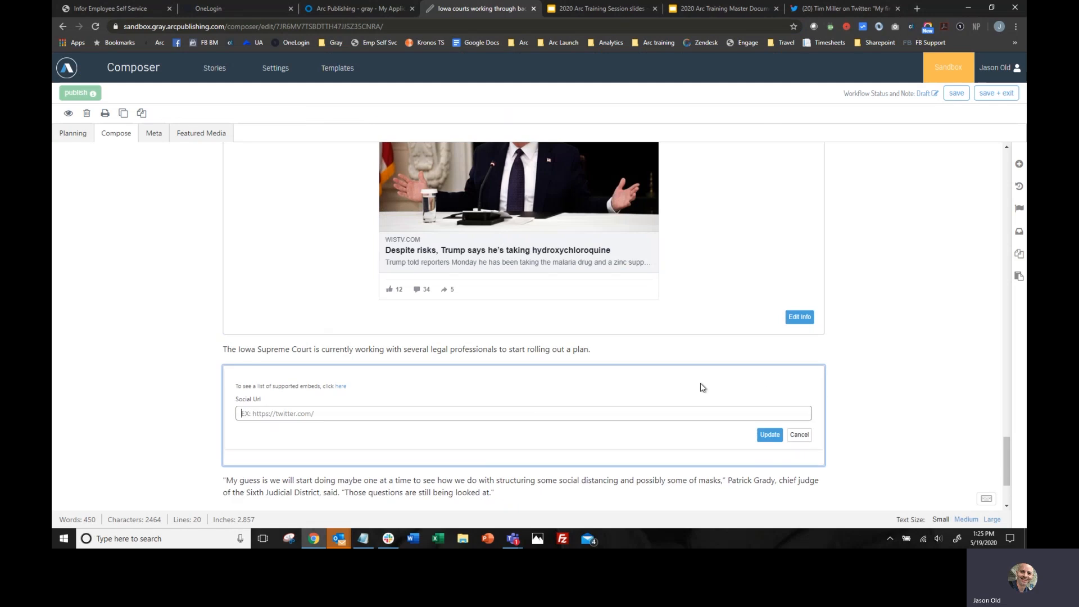
{"action": "left_click", "coordinate": [386, 414]}
{"action": "key", "text": "ctrl+v"}
{"action": "left_click", "coordinate": [770, 435]}
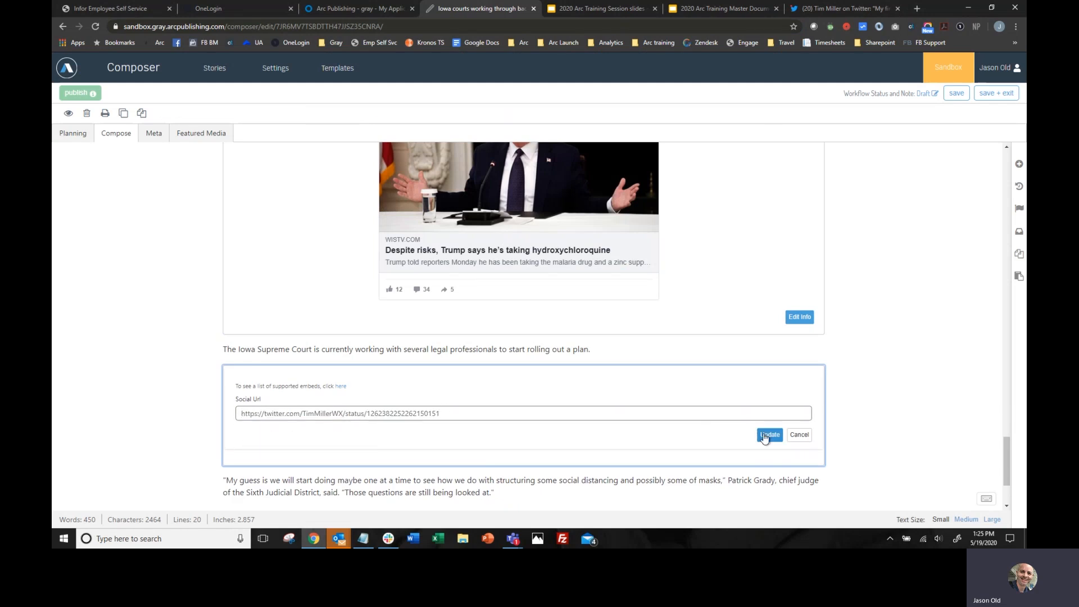
{"action": "scroll", "coordinate": [847, 337], "scroll_direction": "down", "scroll_amount": 3}
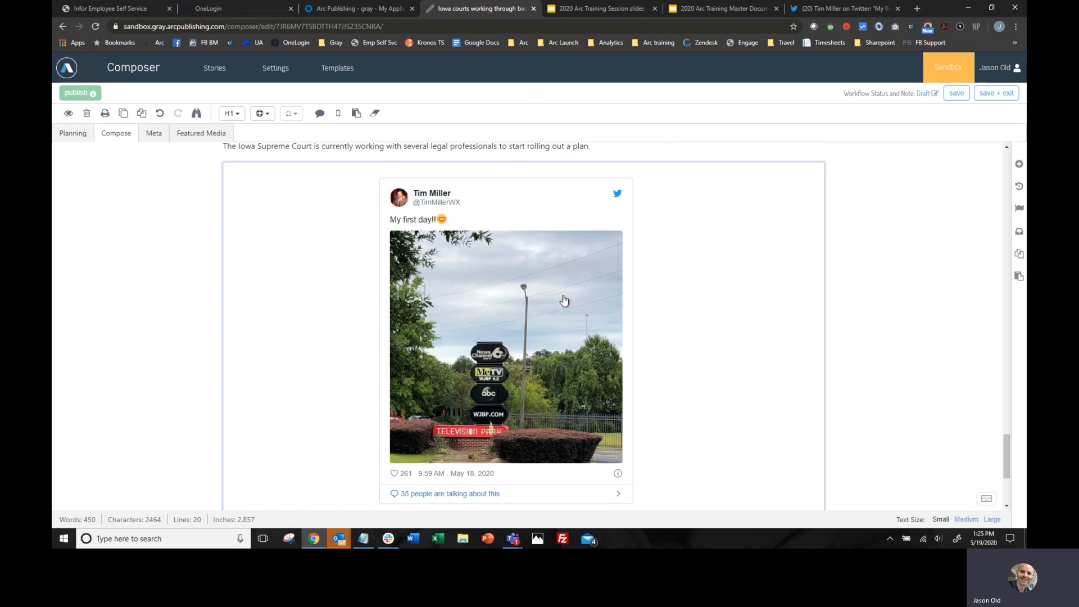
{"action": "scroll", "coordinate": [616, 286], "scroll_direction": "down", "scroll_amount": 3}
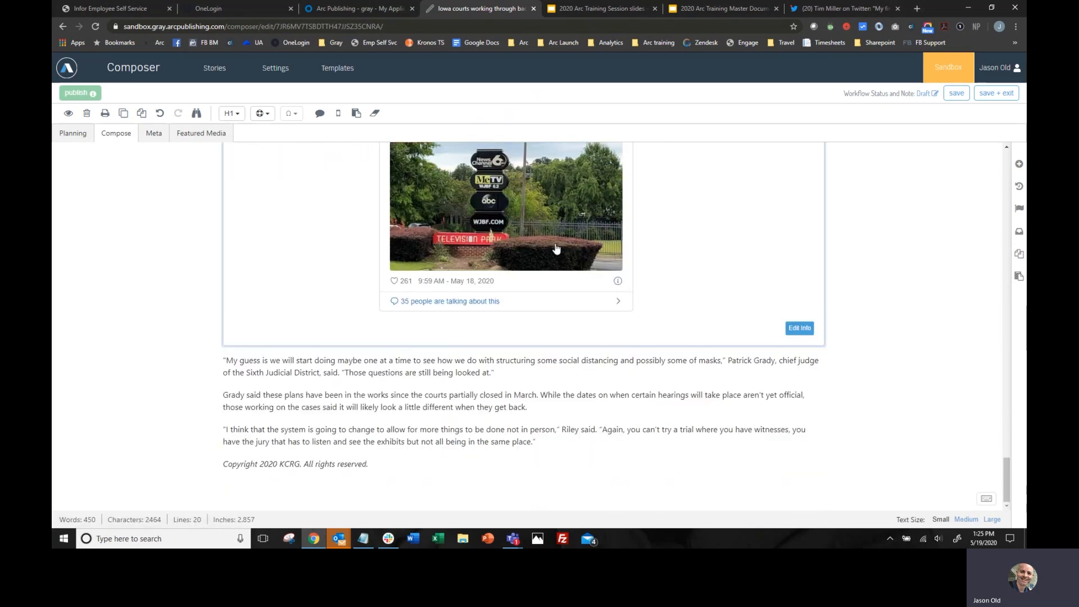
- Add a correction block after the paragraph ending "Those questions are still being looked at."
{"action": "scroll", "coordinate": [674, 350], "scroll_direction": "up", "scroll_amount": 5}
{"action": "scroll", "coordinate": [674, 350], "scroll_direction": "up", "scroll_amount": 3}
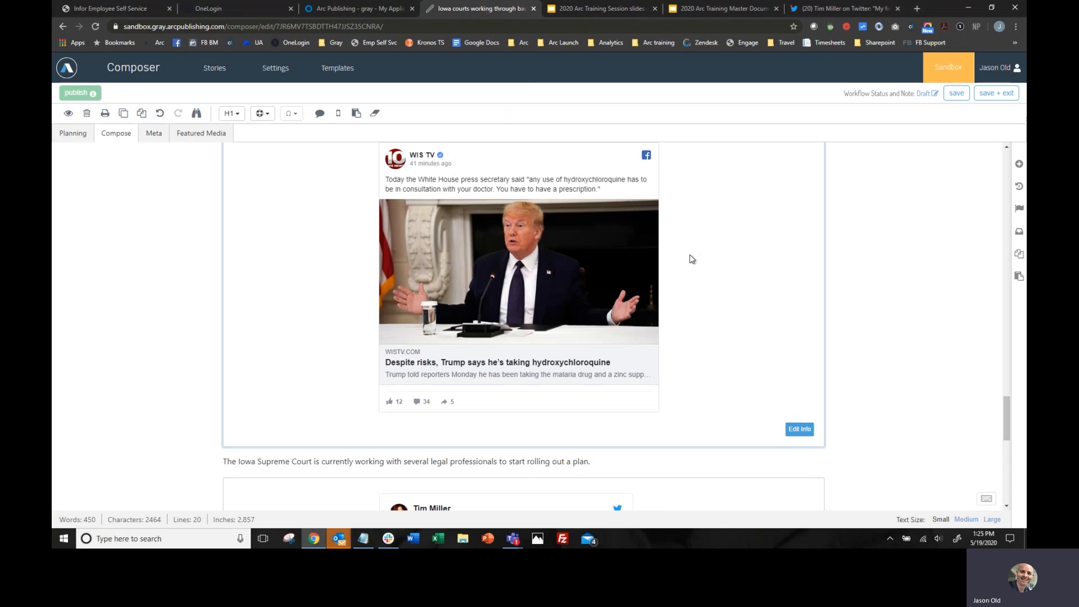
{"action": "scroll", "coordinate": [694, 285], "scroll_direction": "down", "scroll_amount": 5}
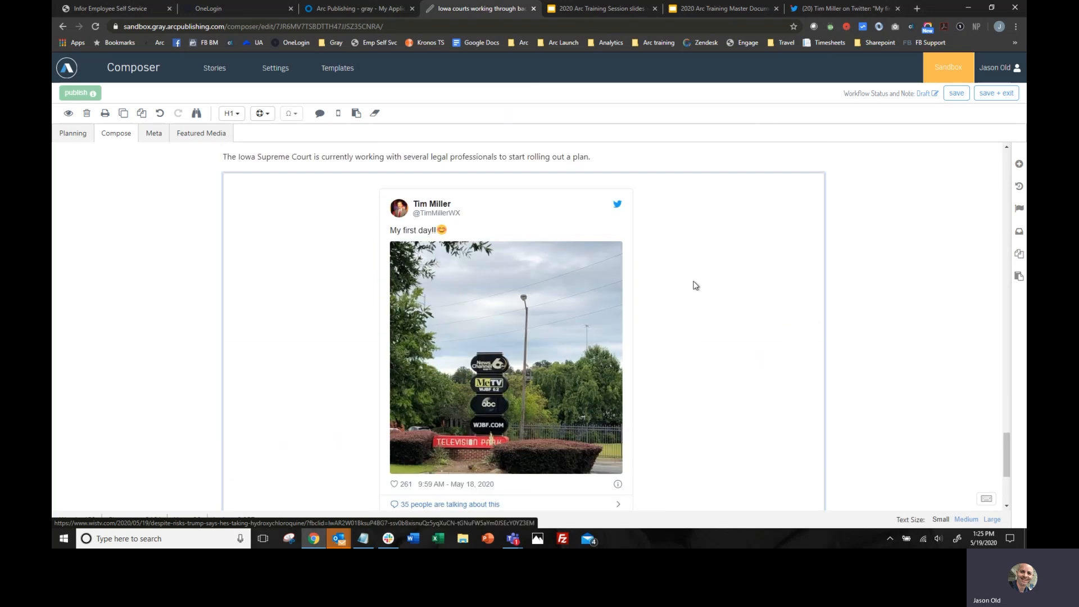
{"action": "scroll", "coordinate": [695, 285], "scroll_direction": "down", "scroll_amount": 3}
{"action": "left_click", "coordinate": [527, 373]}
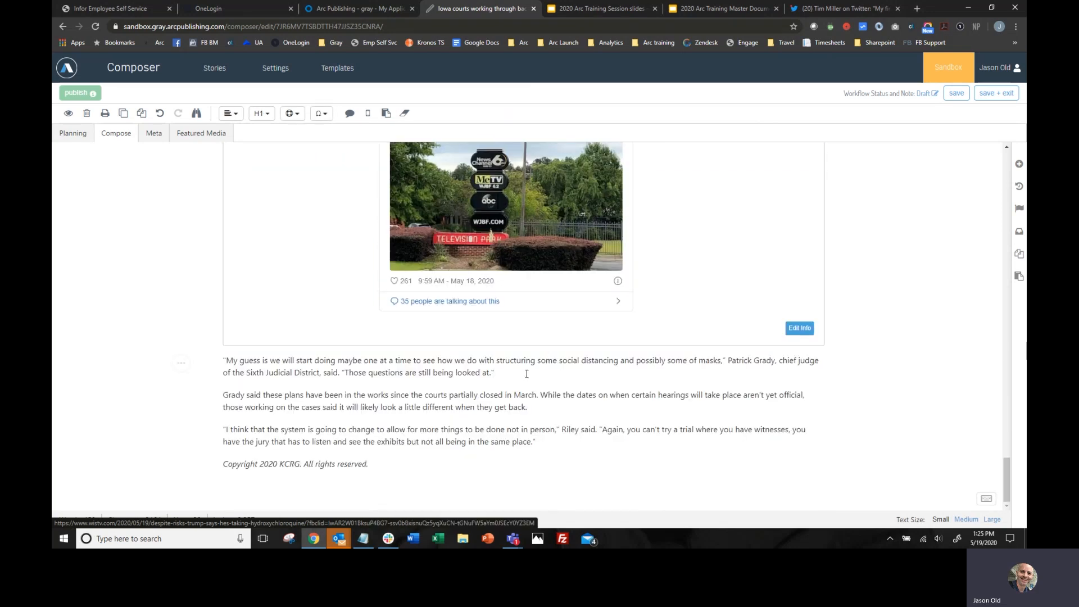
{"action": "key", "text": "Return"}
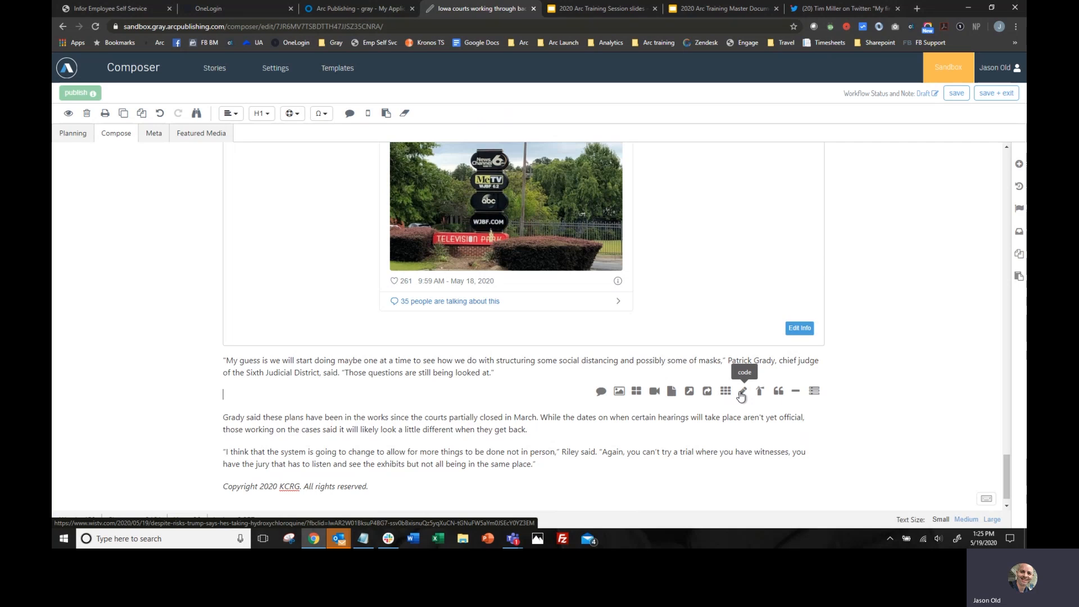
{"action": "left_click", "coordinate": [762, 392]}
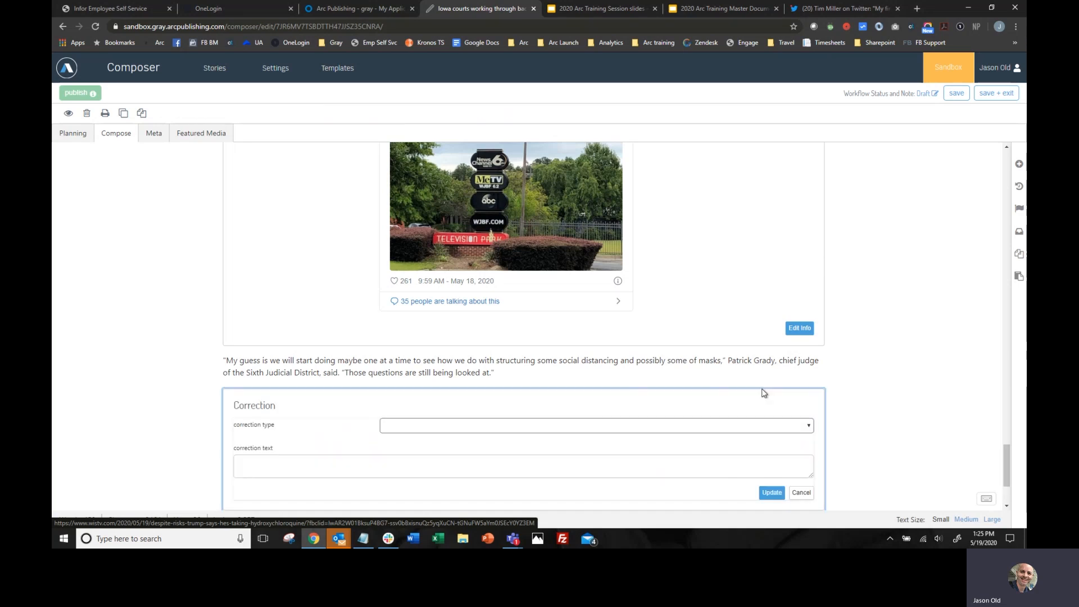
{"action": "scroll", "coordinate": [554, 352], "scroll_direction": "down", "scroll_amount": 2}
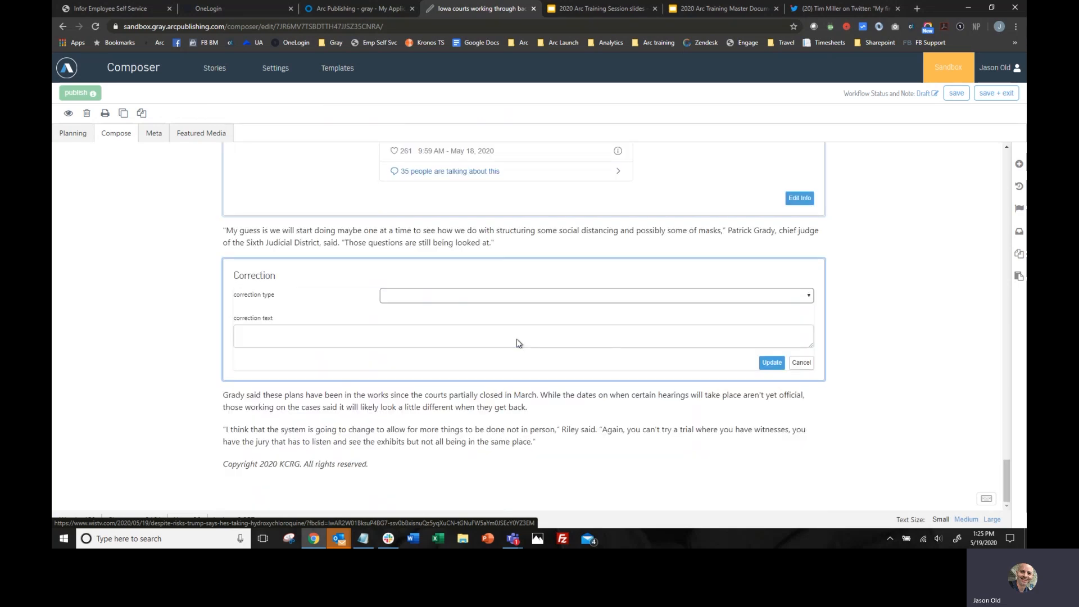
- Set the correction type to clarification and its text to "This is a clarification.", and apply the update
{"action": "left_click", "coordinate": [512, 295]}
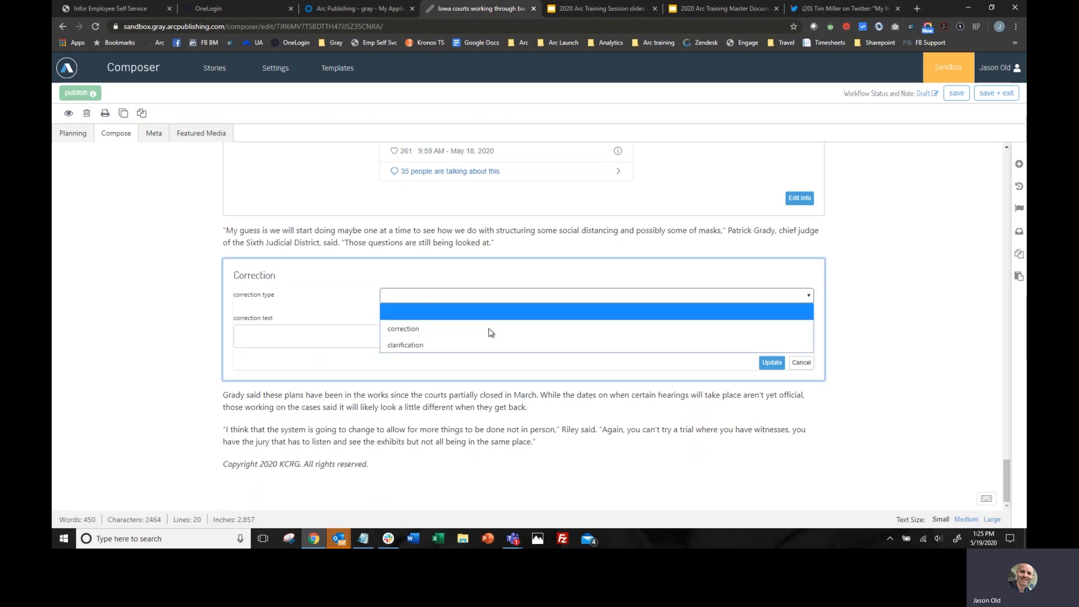
{"action": "left_click", "coordinate": [462, 346]}
{"action": "left_click", "coordinate": [328, 337]}
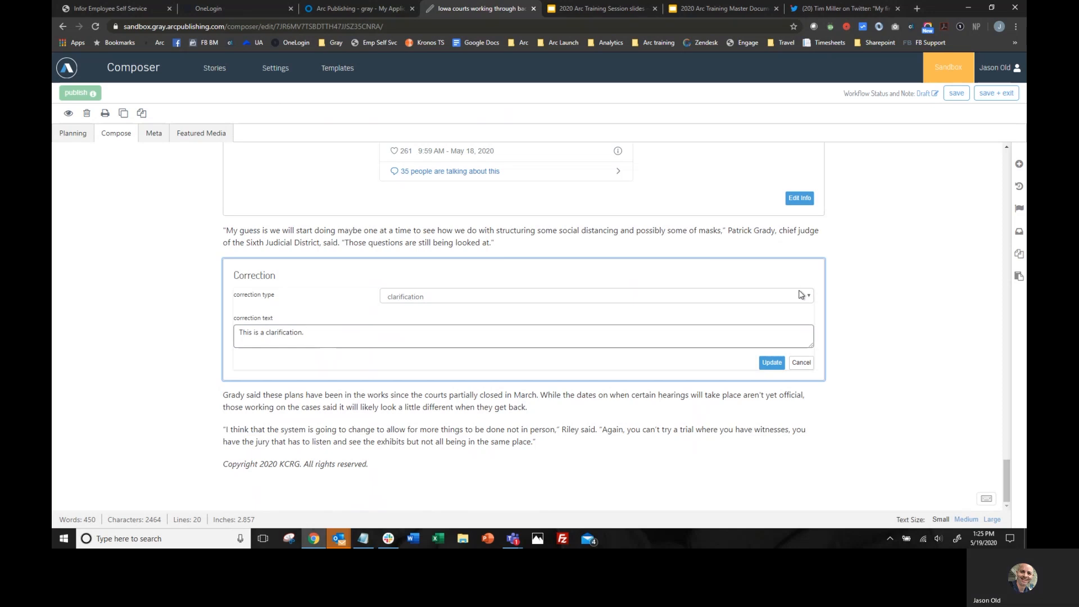
{"action": "left_click", "coordinate": [772, 363]}
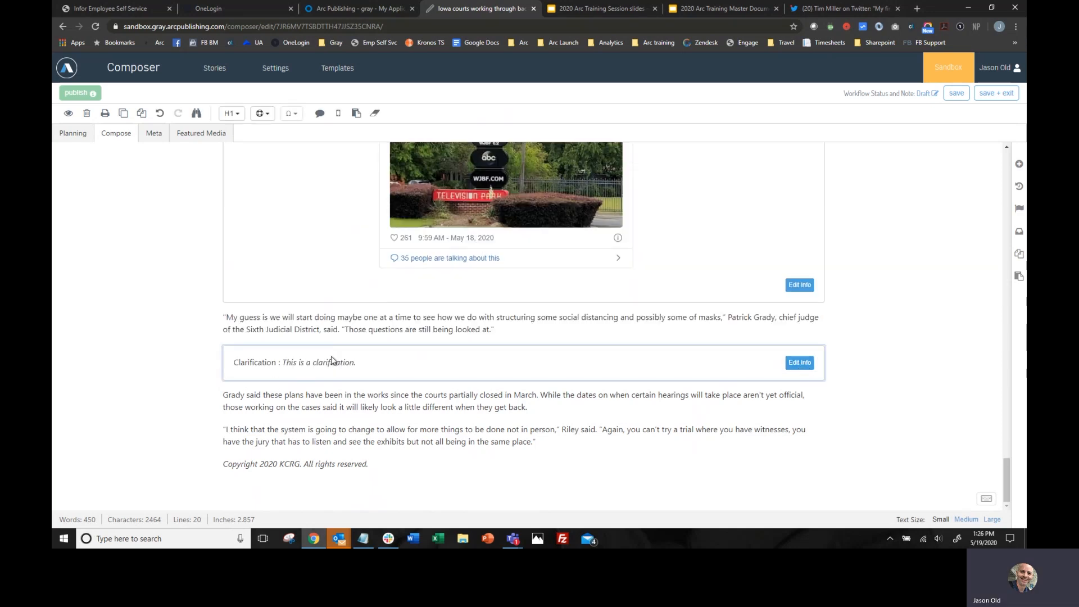
- Add a pull quote block after the paragraph ending "it will likely look a little different when they get back."
{"action": "left_click", "coordinate": [557, 407]}
{"action": "key", "text": "Return"}
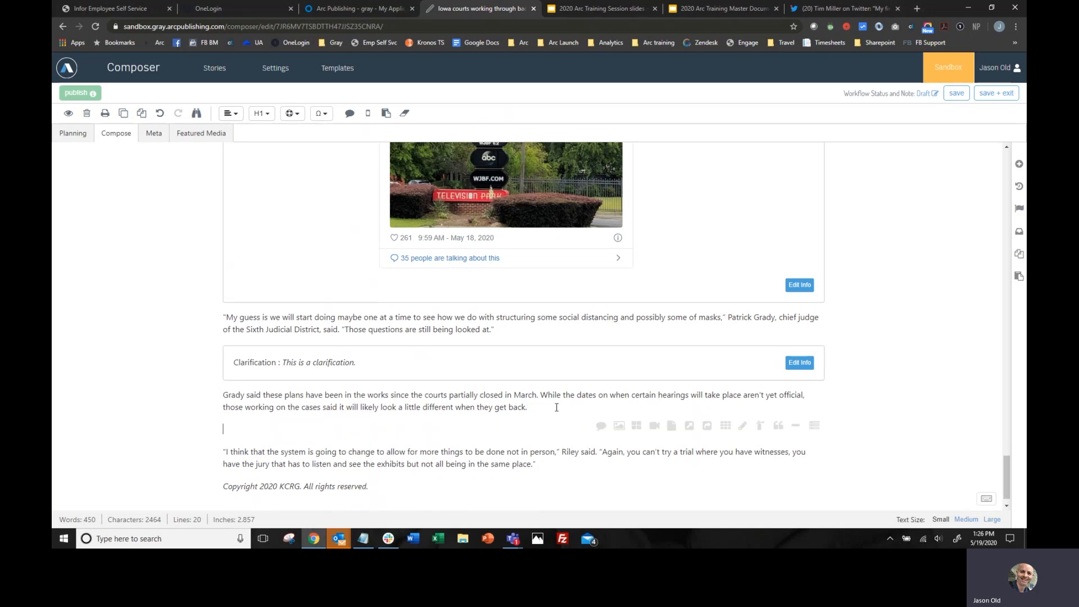
{"action": "left_click", "coordinate": [779, 427]}
{"action": "scroll", "coordinate": [464, 429], "scroll_direction": "down", "scroll_amount": 2}
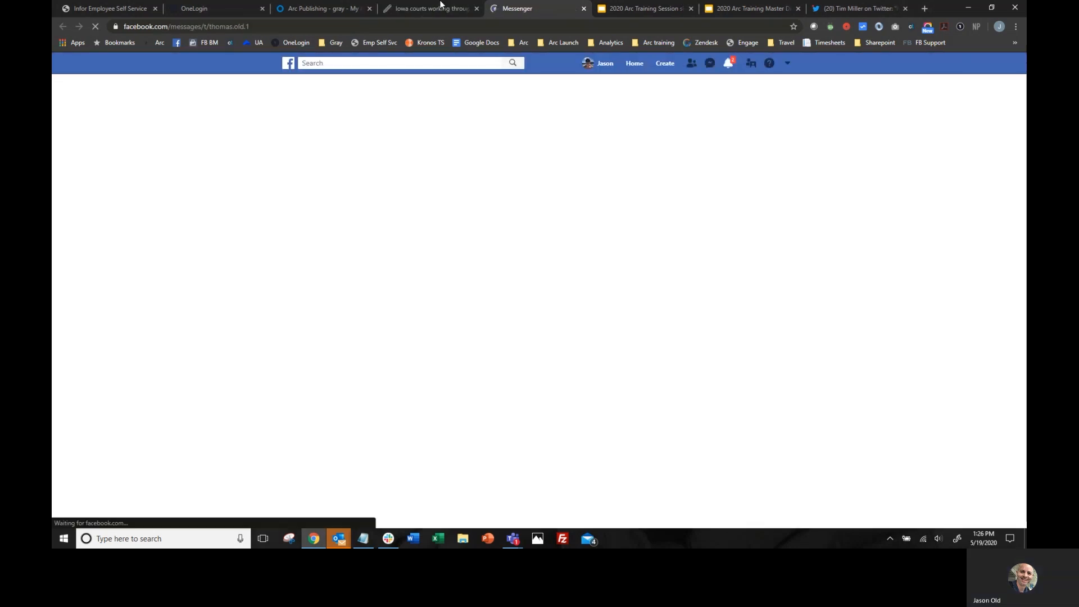
- Close the Messenger browser tab and set the pull quote's text in the story to "This is a pull quote"
{"action": "left_click", "coordinate": [441, 4]}
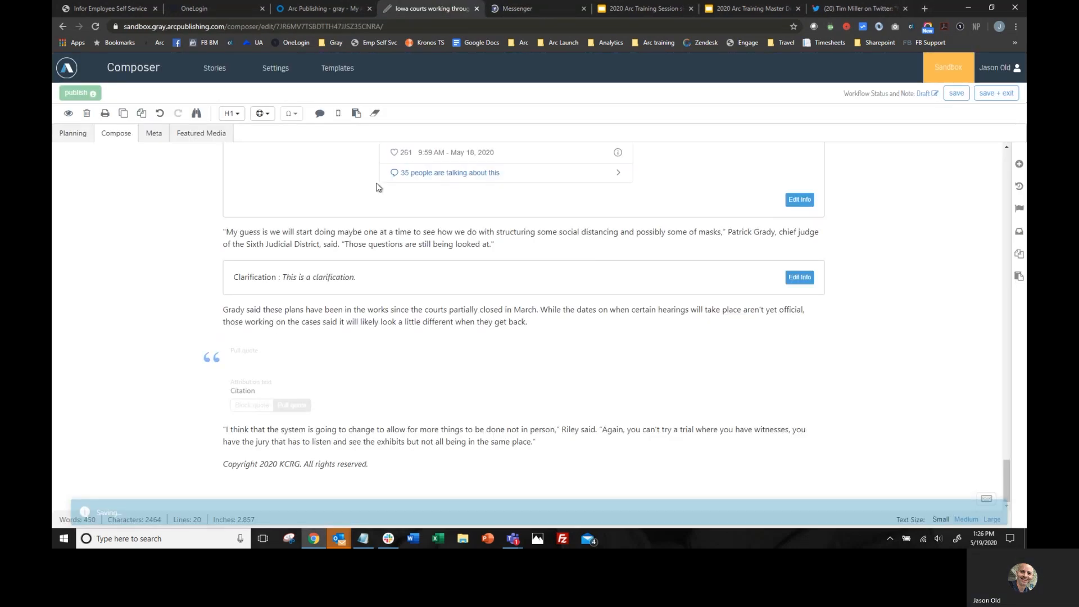
{"action": "left_click", "coordinate": [584, 8]}
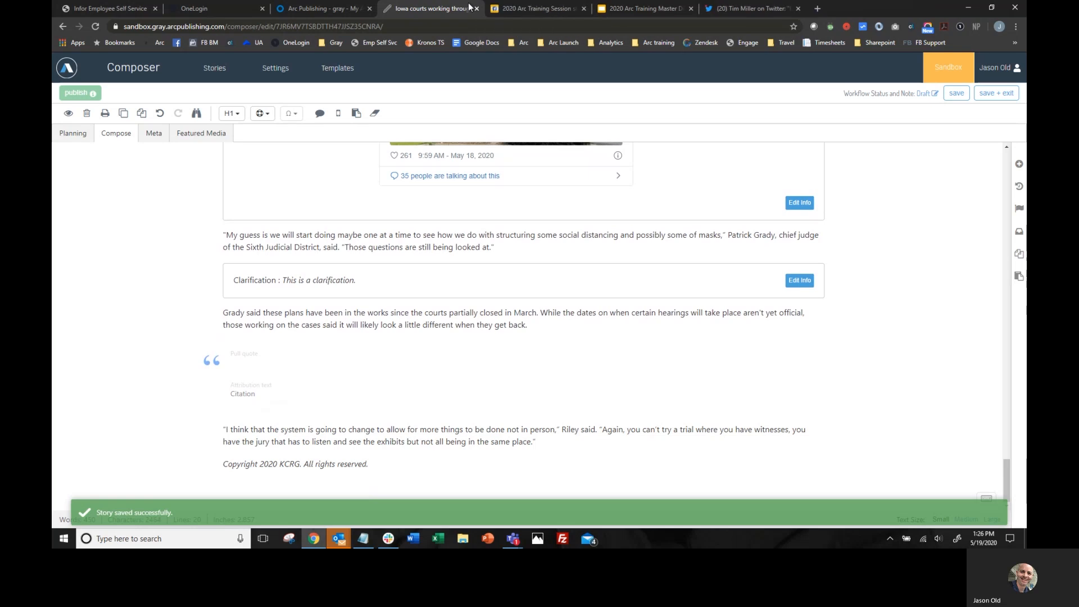
{"action": "left_click", "coordinate": [264, 365]}
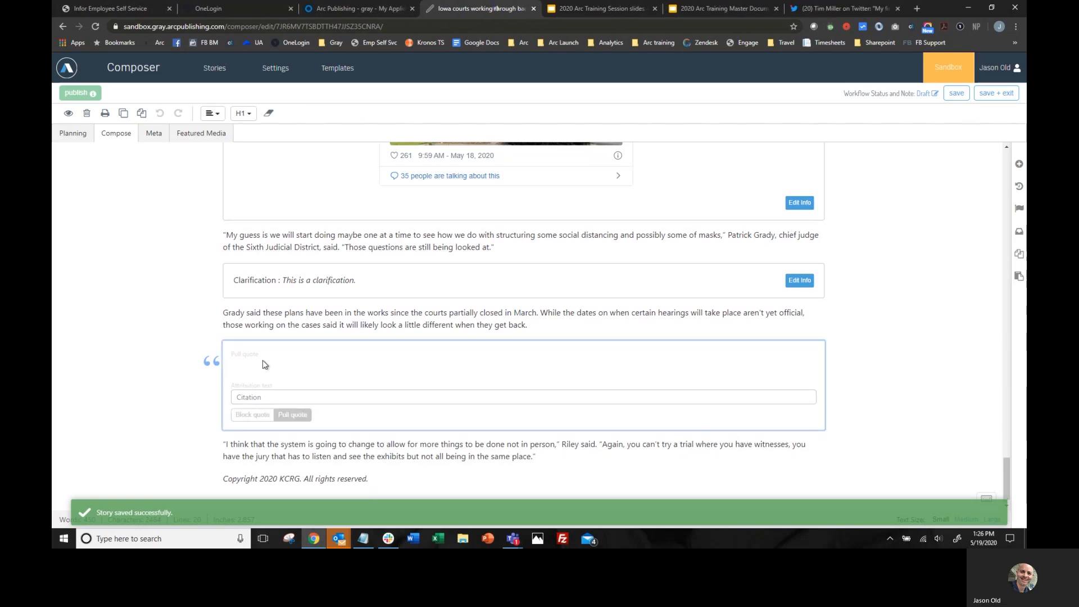
{"action": "type", "text": "This is a "}
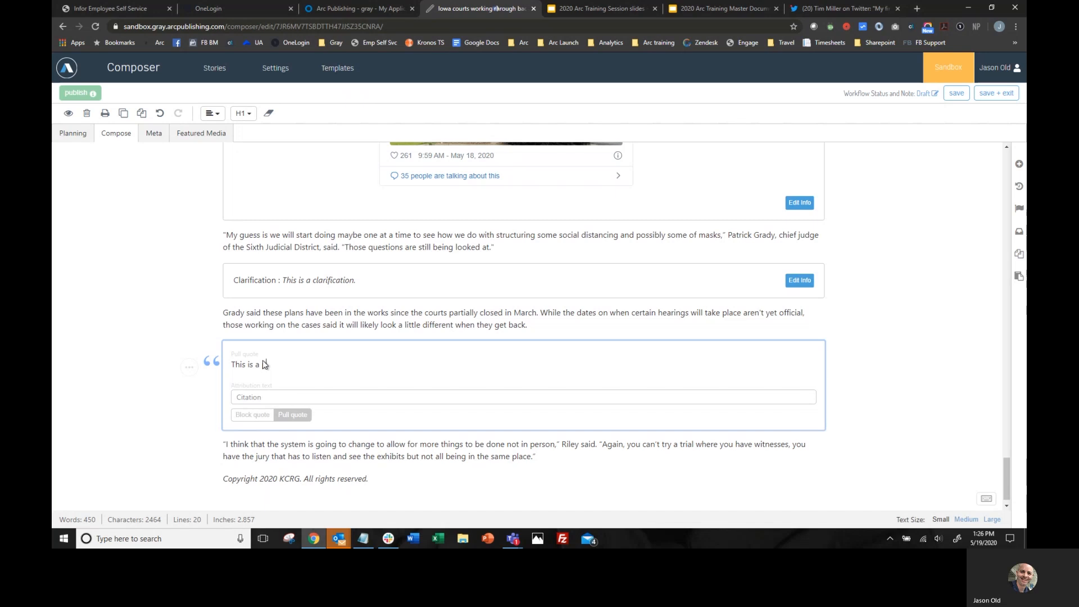
{"action": "type", "text": "pull quote"}
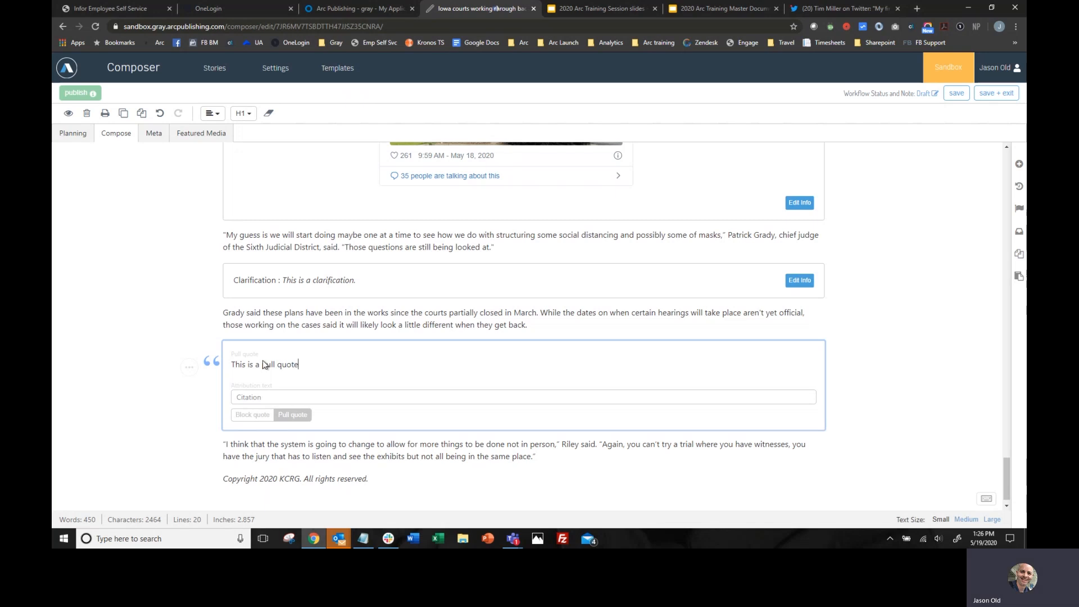
- Replace the pull quote's Citation placeholder with the quoted person's full name as attribution
{"action": "left_click", "coordinate": [269, 401]}
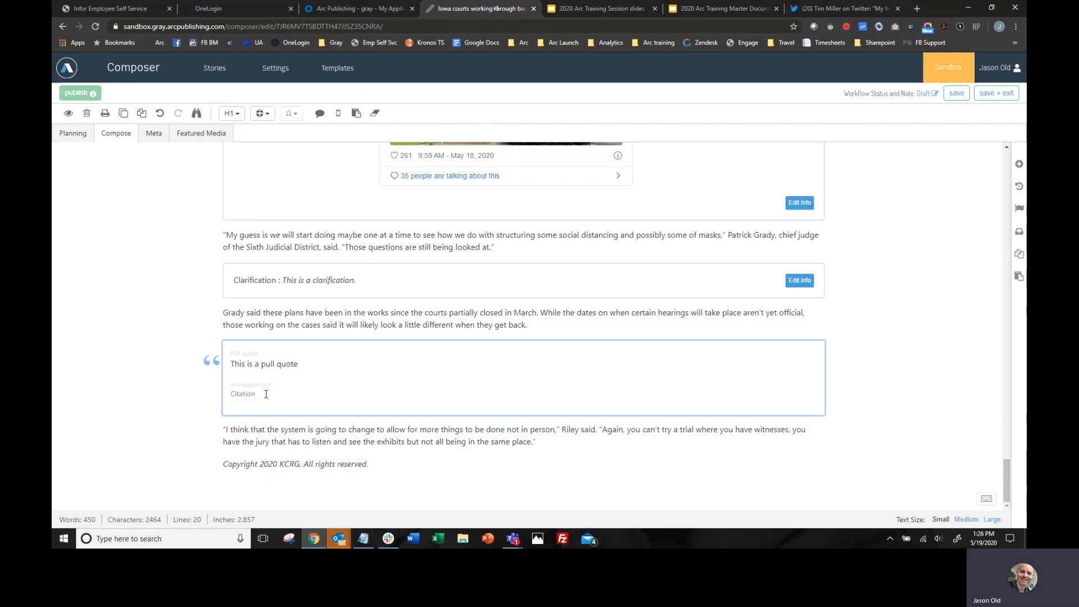
{"action": "left_click", "coordinate": [266, 394]}
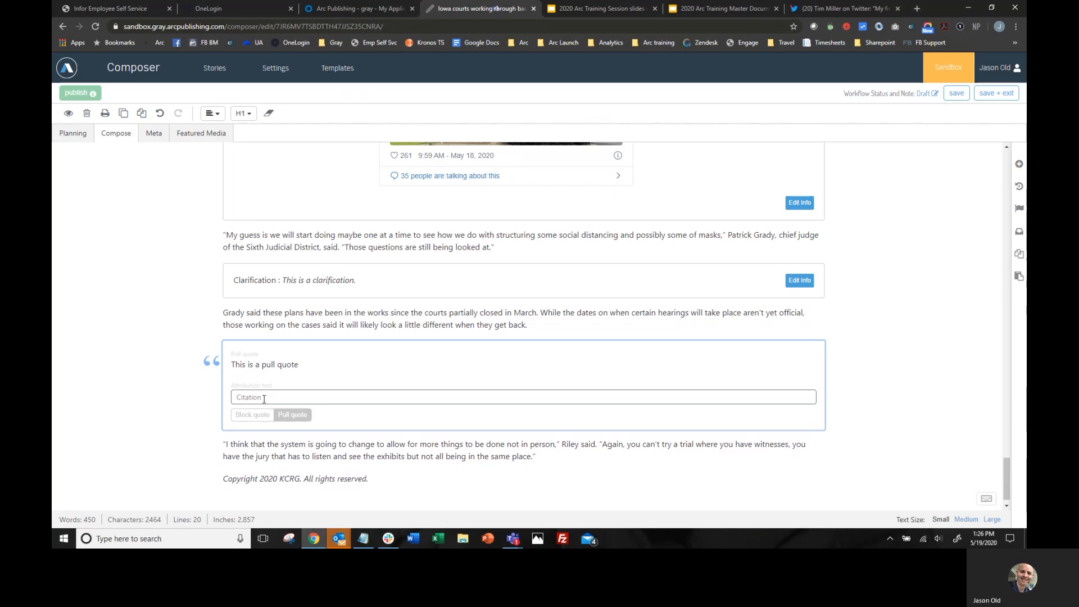
{"action": "type", "text": "Jope Smith"}
{"action": "left_click", "coordinate": [248, 397]}
{"action": "key", "text": "BackSpace"}
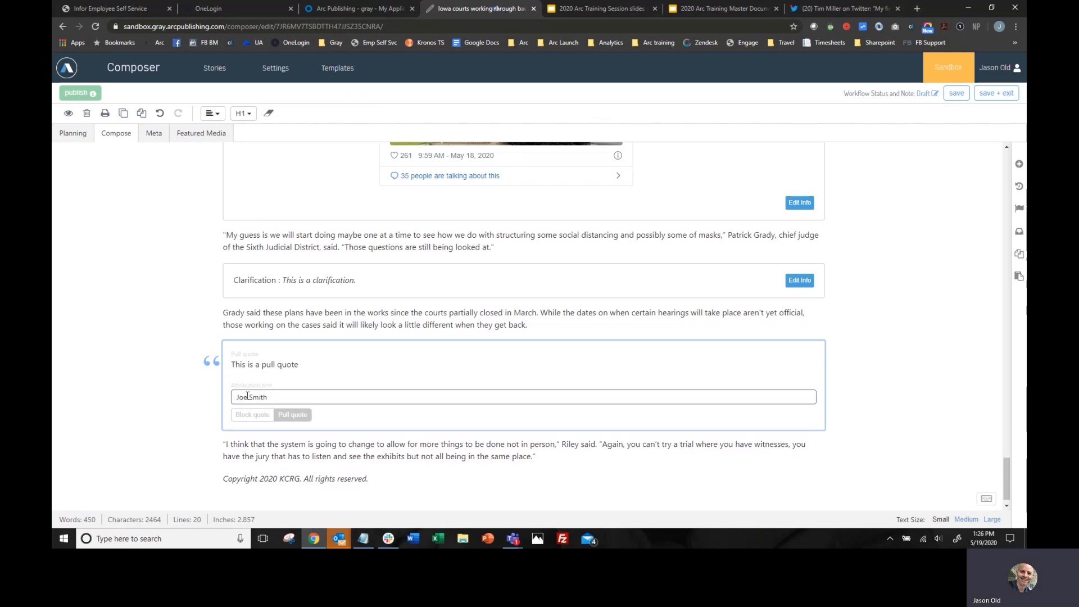
{"action": "left_click", "coordinate": [188, 402]}
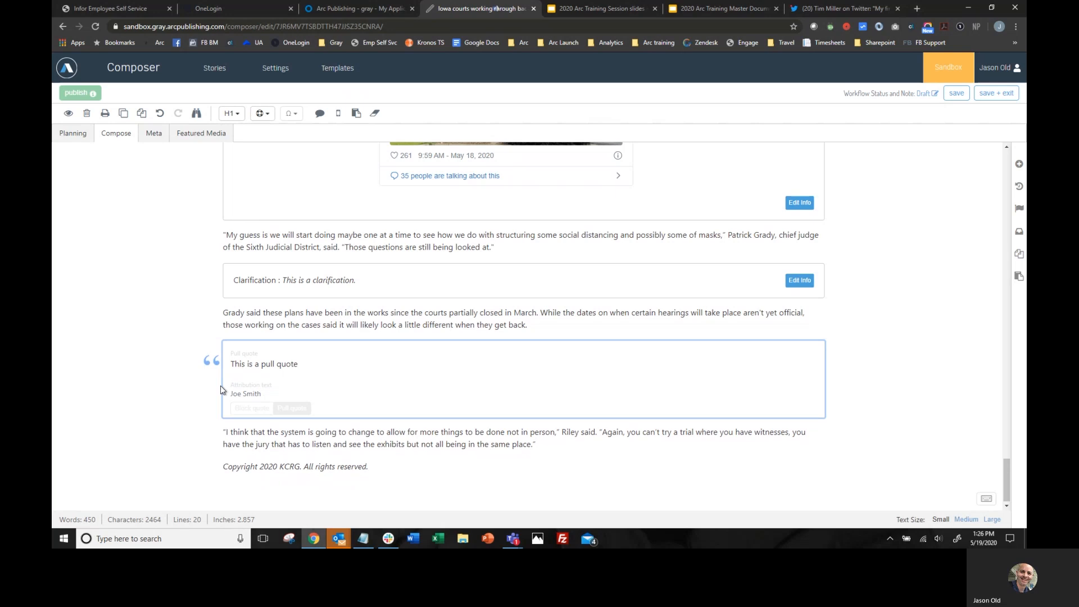
- Insert a paragraph reading "More text." between "Riley said." and the quote starting "Again, you can't try a trial", with a divider below it
{"action": "left_click", "coordinate": [600, 432]}
{"action": "key", "text": "Return"}
{"action": "key", "text": "Return"}
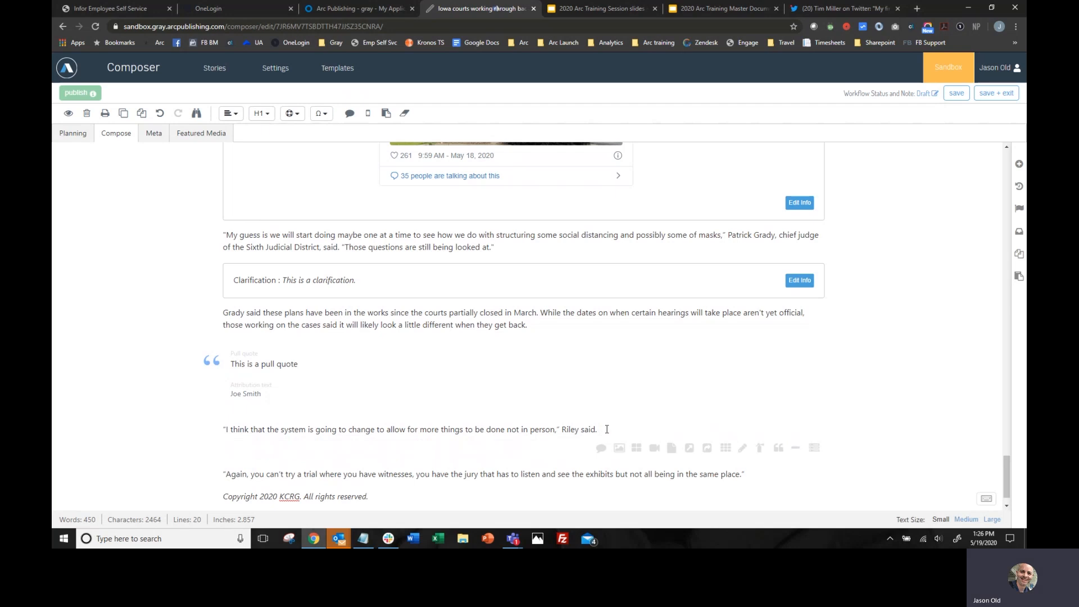
{"action": "type", "text": "Mo"}
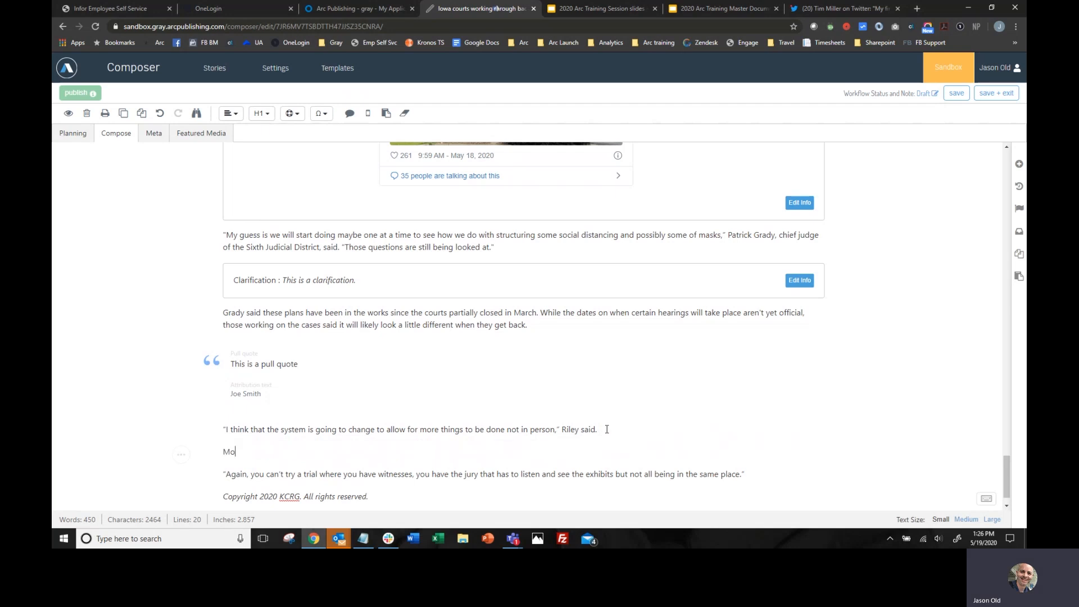
{"action": "type", "text": "re test."}
{"action": "key", "text": "BackSpace"}
{"action": "key", "text": "BackSpace"}
{"action": "left_click", "coordinate": [329, 449]}
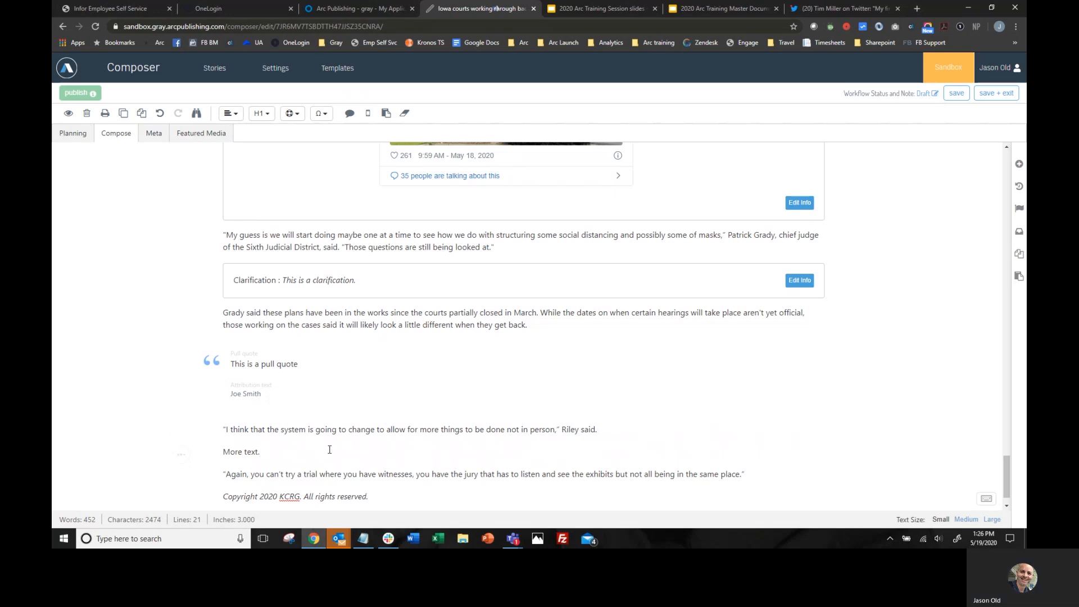
{"action": "key", "text": "Return"}
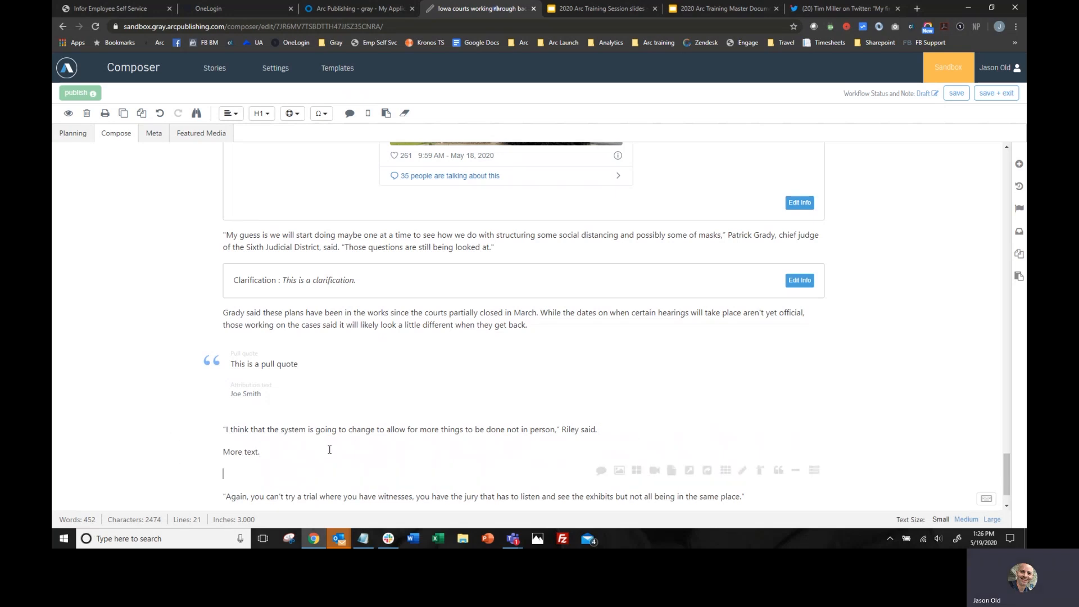
{"action": "left_click", "coordinate": [796, 472]}
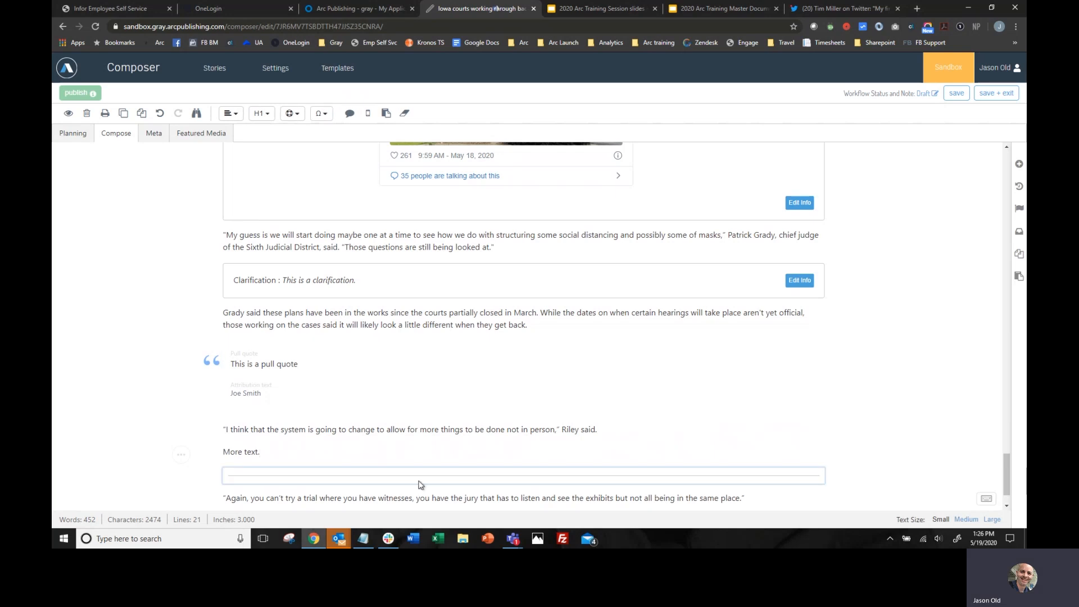
- Add a link list block between the paragraph ending "Riley said." and the "More text." paragraph
{"action": "left_click", "coordinate": [616, 433]}
{"action": "key", "text": "Return"}
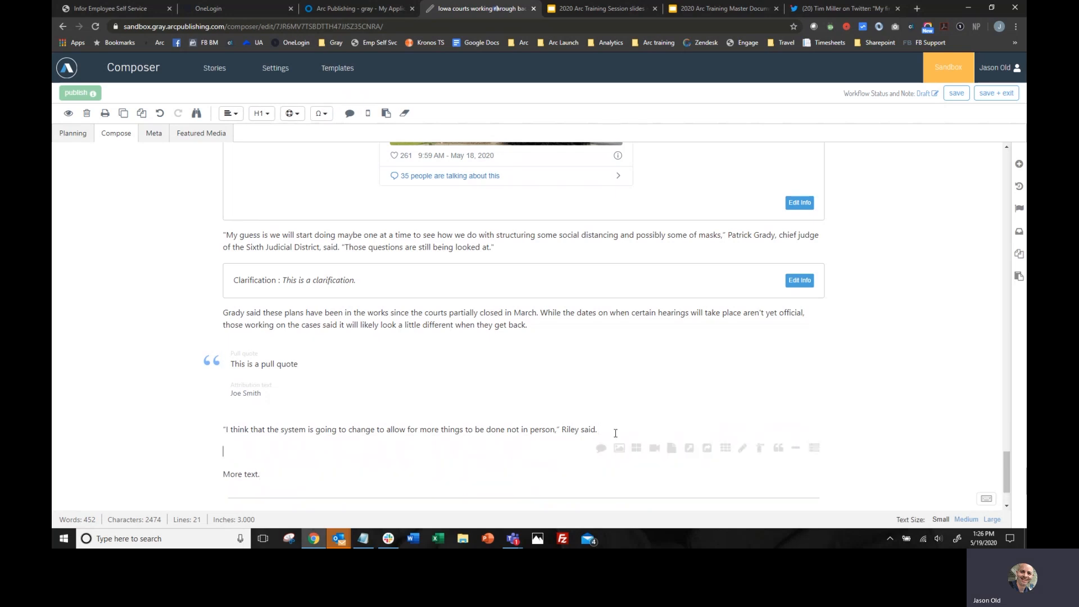
{"action": "left_click", "coordinate": [814, 448]}
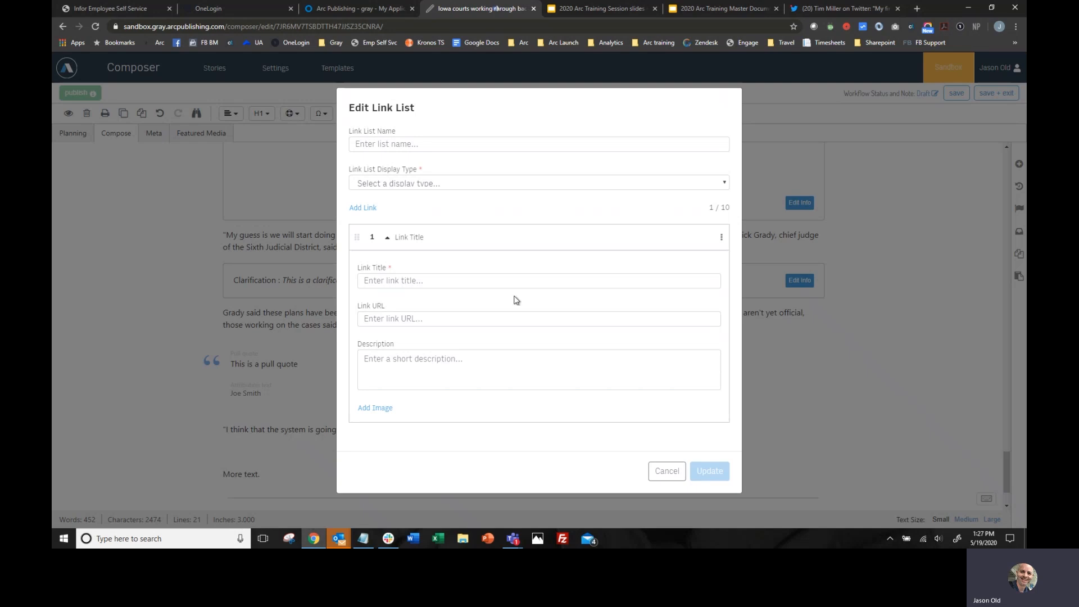
- Name the link list "This is the list name" and set its display type to Primary Buttons - 2 Columns
{"action": "left_click", "coordinate": [416, 147]}
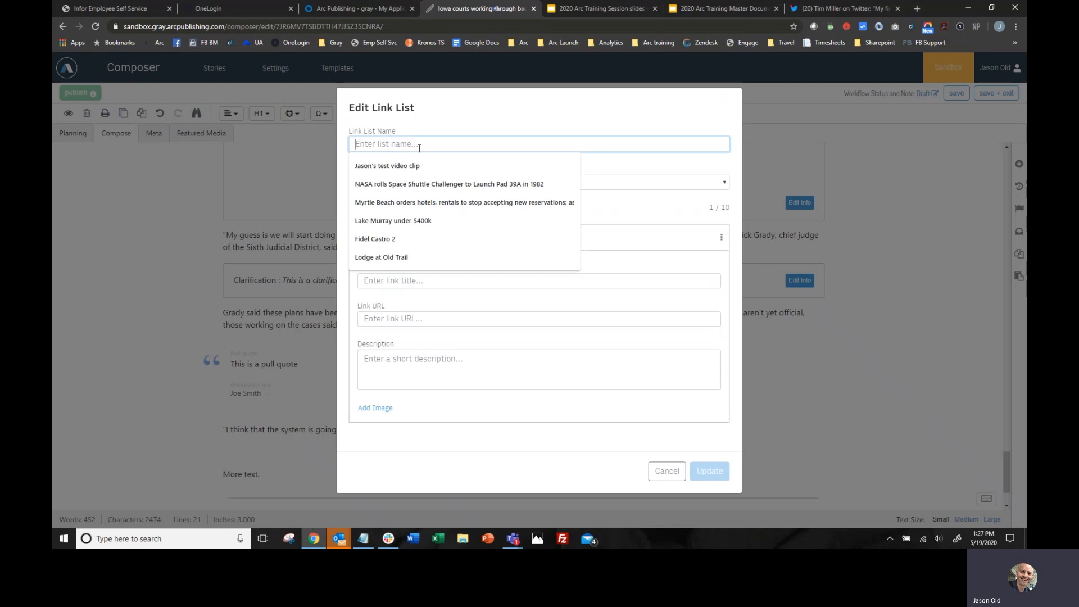
{"action": "type", "text": "Thi"}
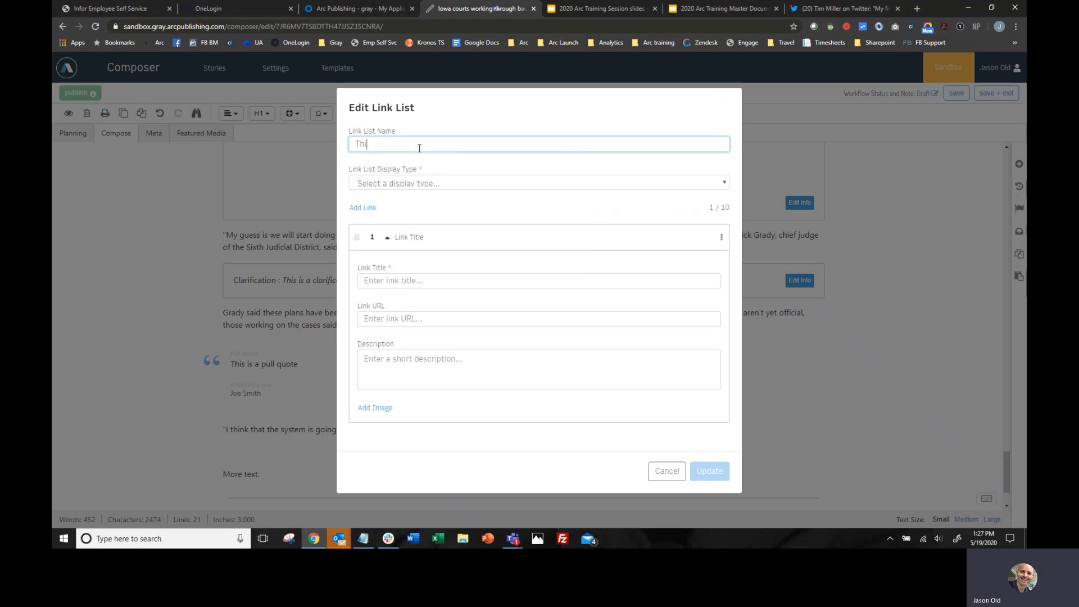
{"action": "type", "text": "s is the list name"}
{"action": "left_click", "coordinate": [423, 183]}
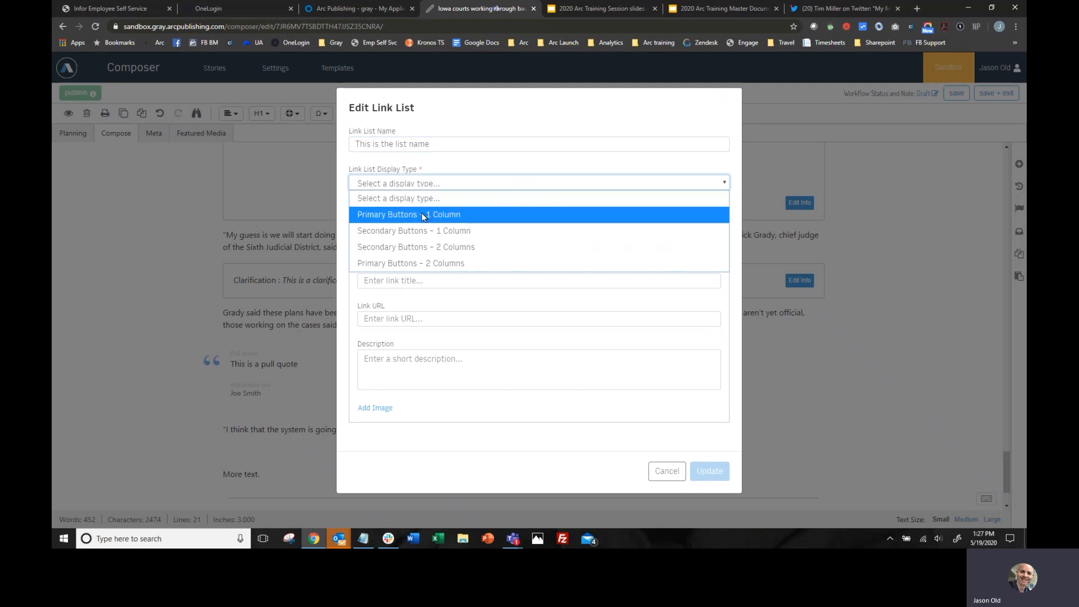
{"action": "left_click", "coordinate": [420, 262]}
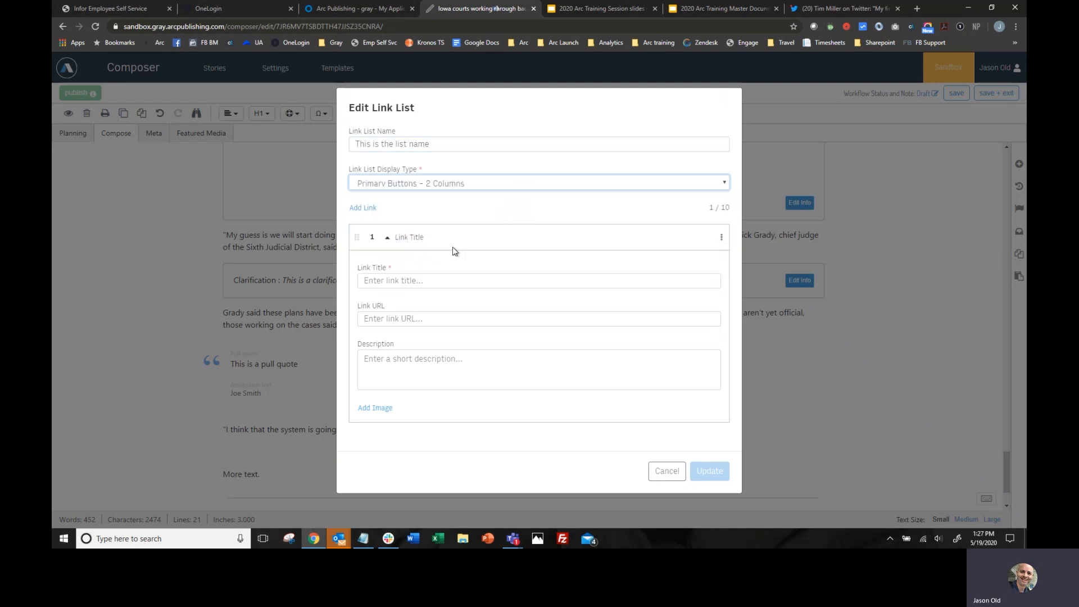
{"action": "left_click", "coordinate": [428, 282]}
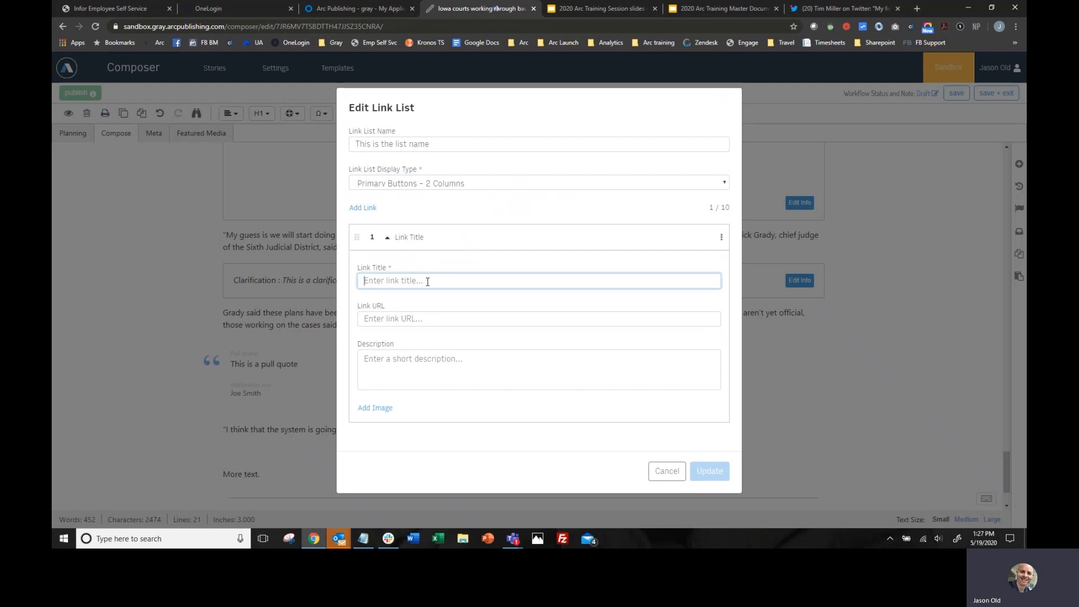
{"action": "type", "text": "This"}
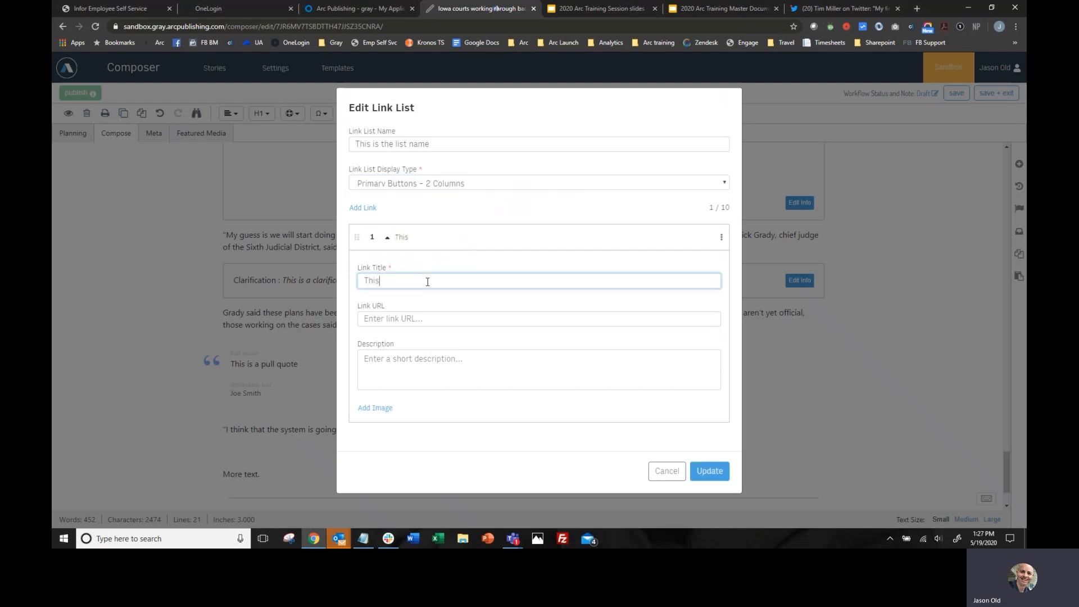
{"action": "type", "text": " is the link title"}
{"action": "left_click", "coordinate": [428, 318]}
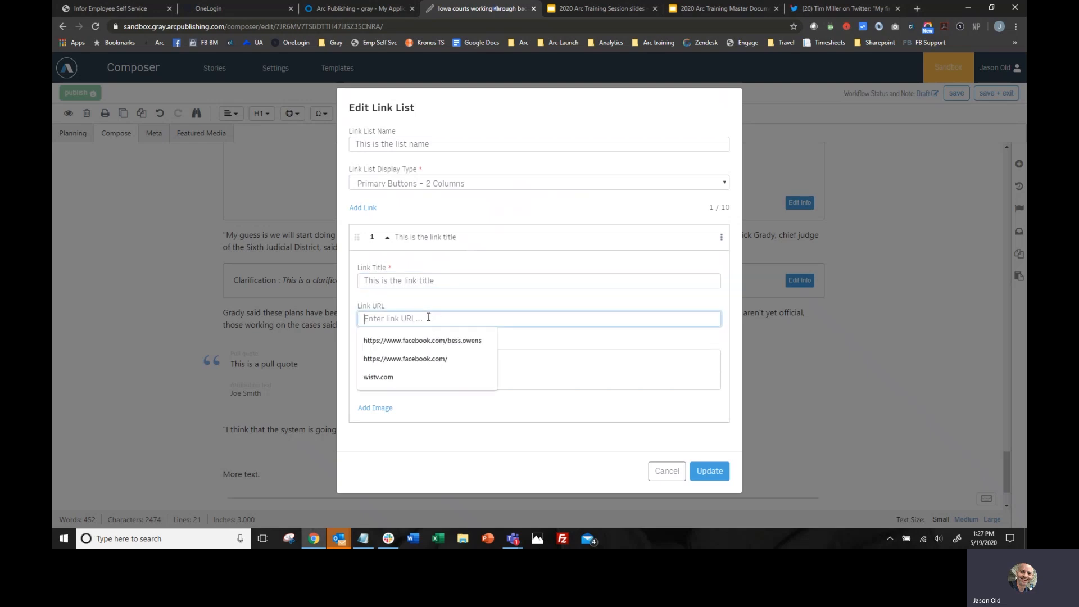
{"action": "type", "text": "http://"}
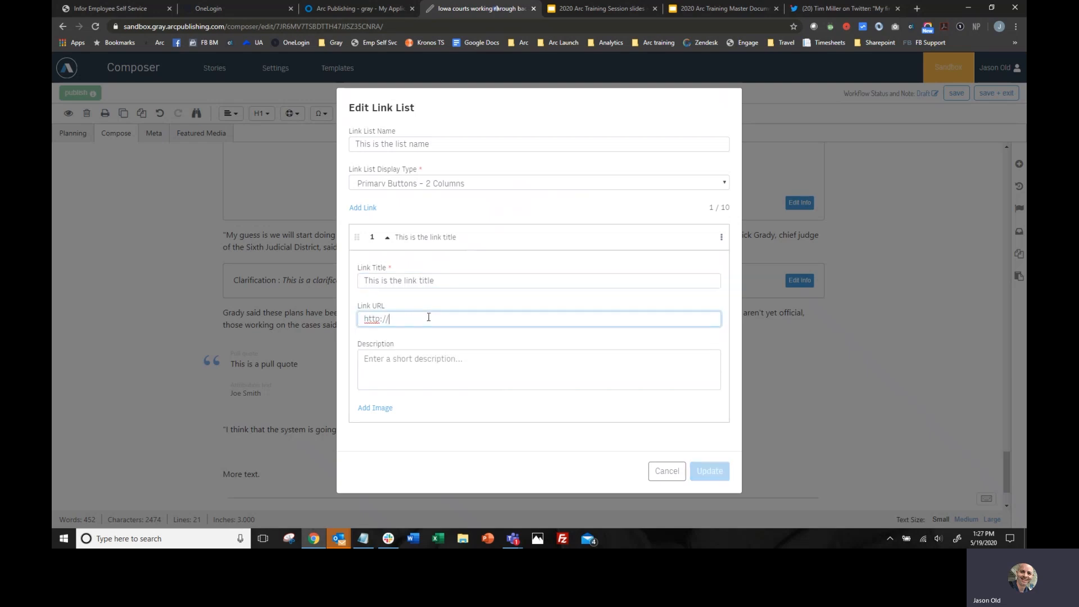
{"action": "type", "text": "www.google.com"}
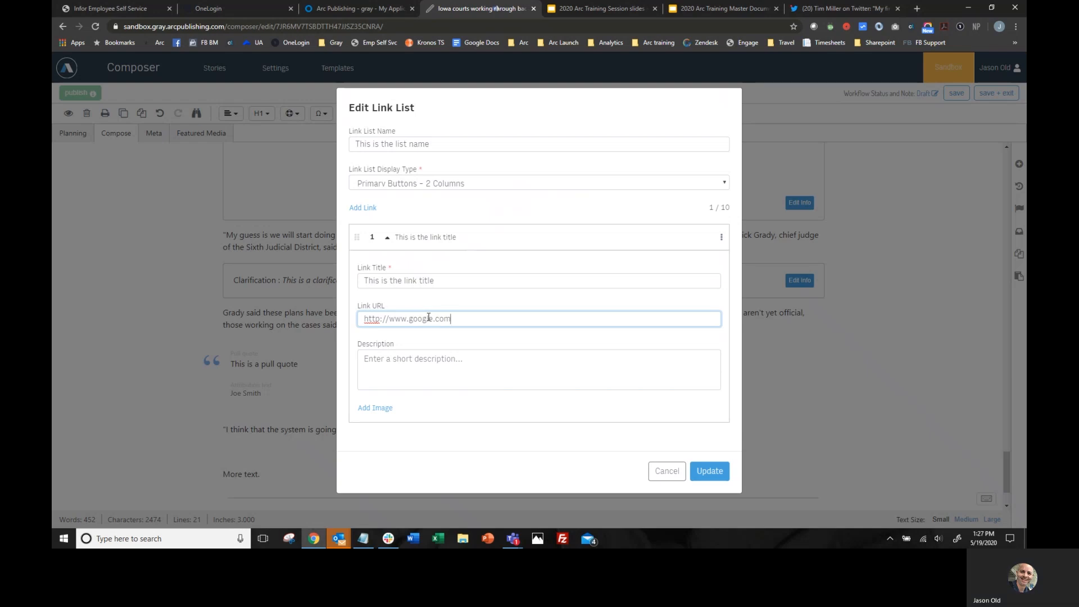
- Set the first link's description to "Short description"
{"action": "left_click", "coordinate": [454, 355]}
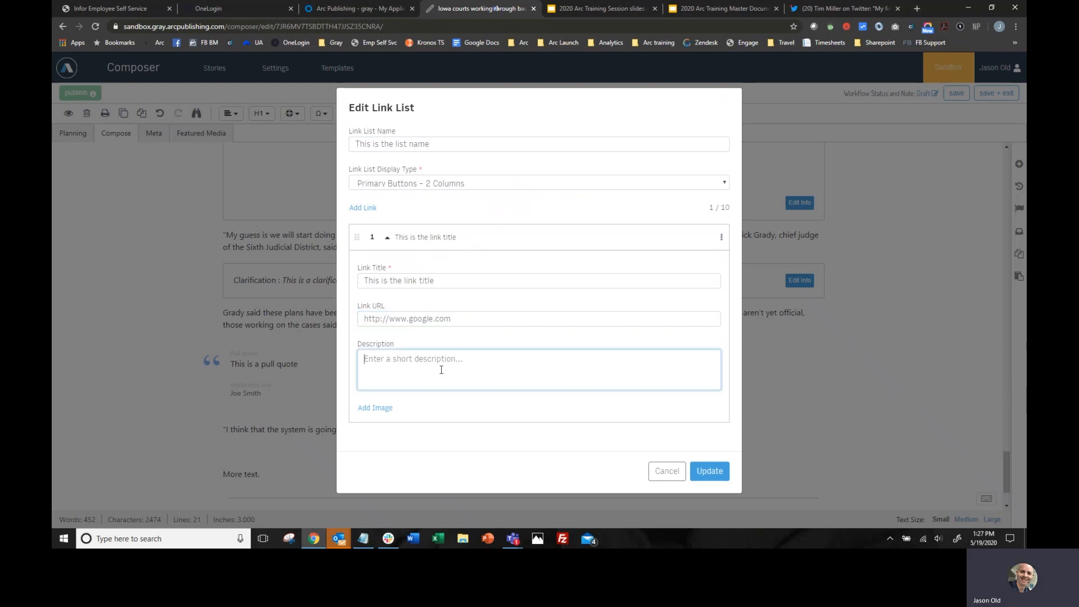
{"action": "type", "text": "Short description"}
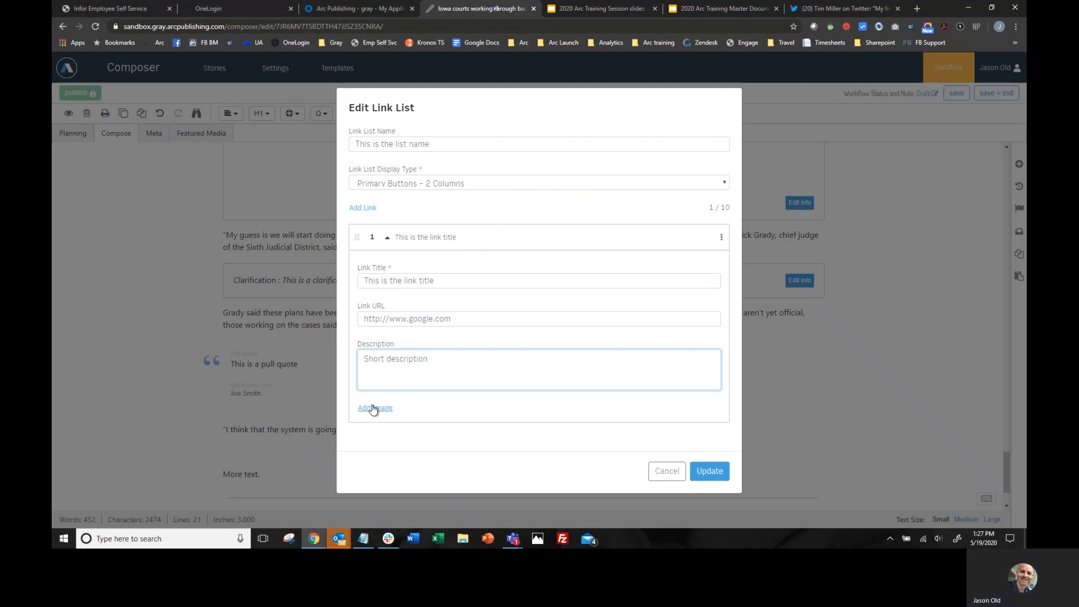
- Add the "Test image" photo of the flowering plant beside the sea cliff from Photo Center to the first link
{"action": "left_click", "coordinate": [375, 408]}
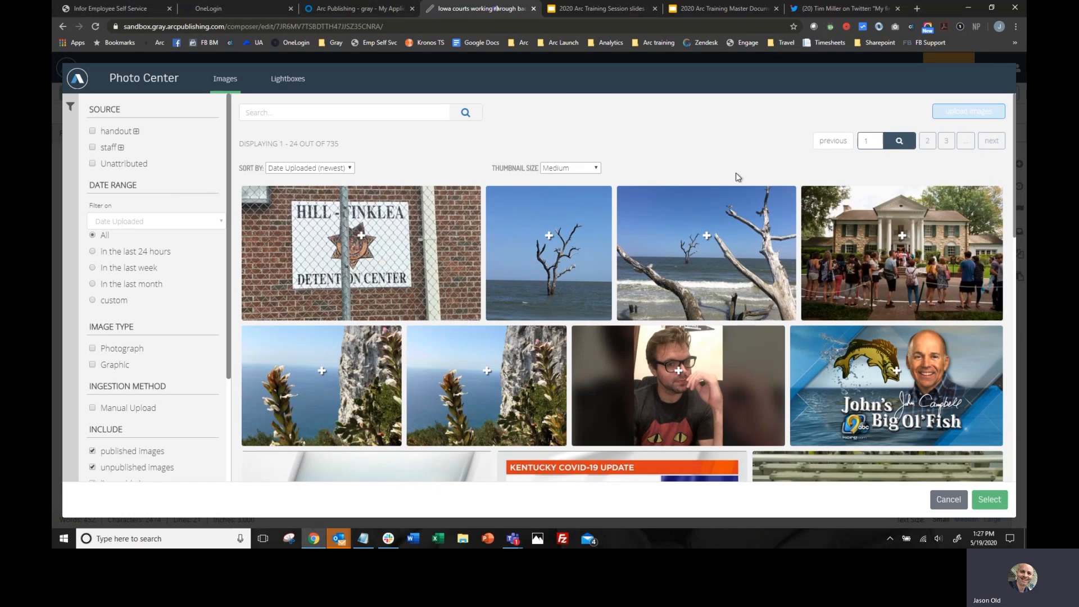
{"action": "scroll", "coordinate": [556, 285], "scroll_direction": "down", "scroll_amount": 3}
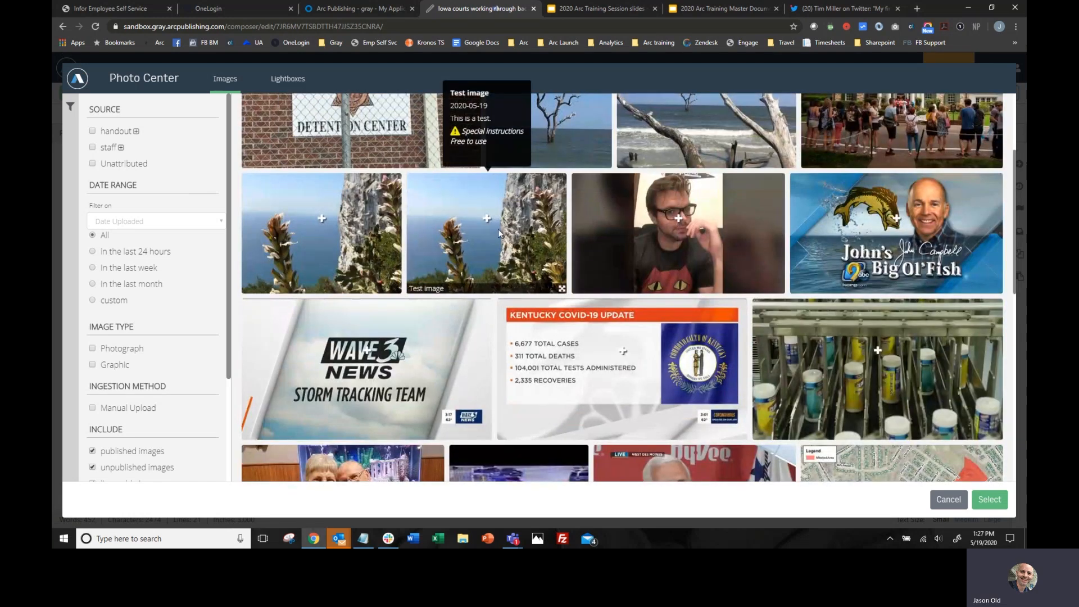
{"action": "left_click", "coordinate": [487, 218]}
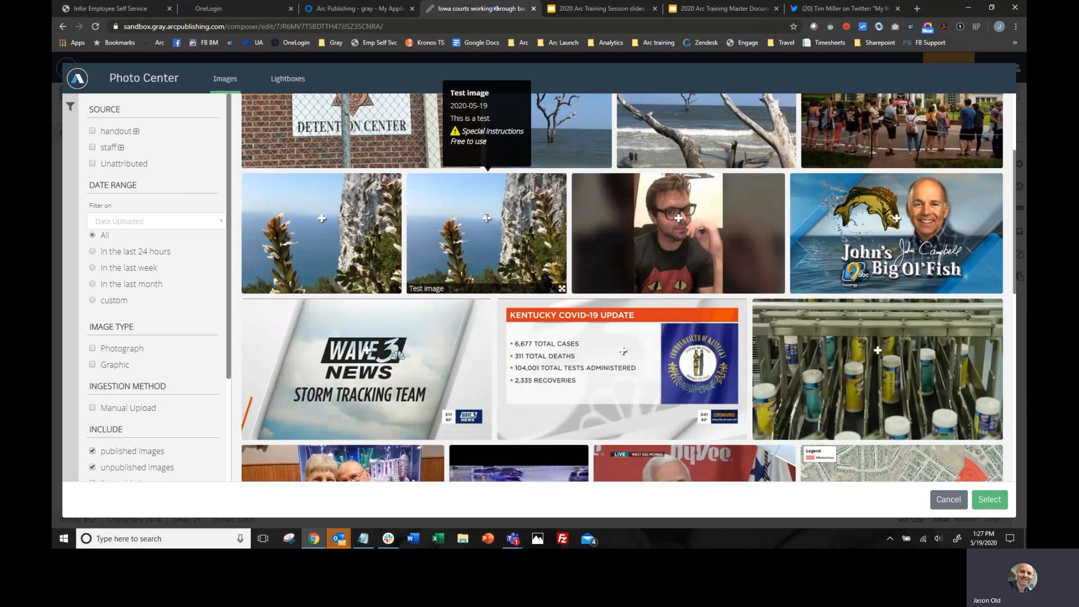
{"action": "left_click", "coordinate": [990, 499]}
{"action": "scroll", "coordinate": [571, 332], "scroll_direction": "down", "scroll_amount": 5}
{"action": "scroll", "coordinate": [571, 332], "scroll_direction": "down", "scroll_amount": 2}
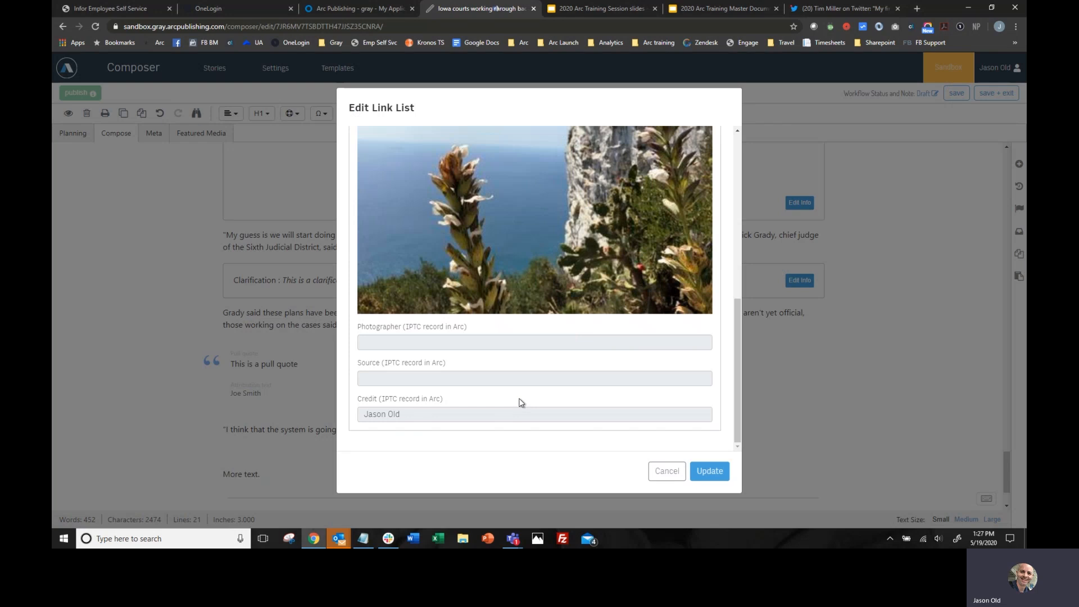
{"action": "scroll", "coordinate": [521, 403], "scroll_direction": "up", "scroll_amount": 10}
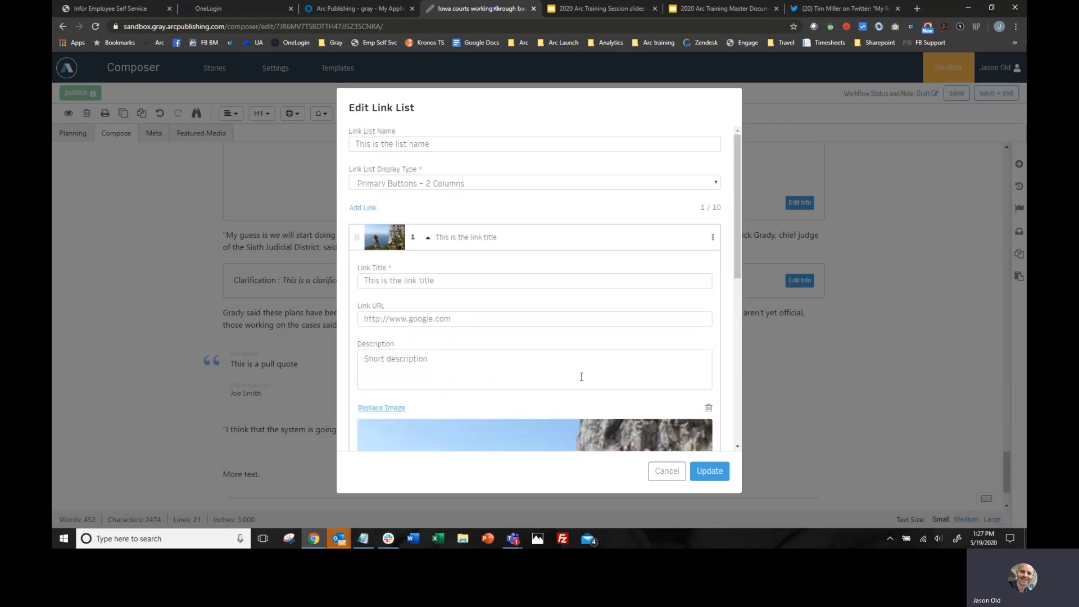
- Add a second link to the link list and title it "This is link number two"
{"action": "left_click", "coordinate": [373, 212]}
{"action": "left_click", "coordinate": [438, 281]}
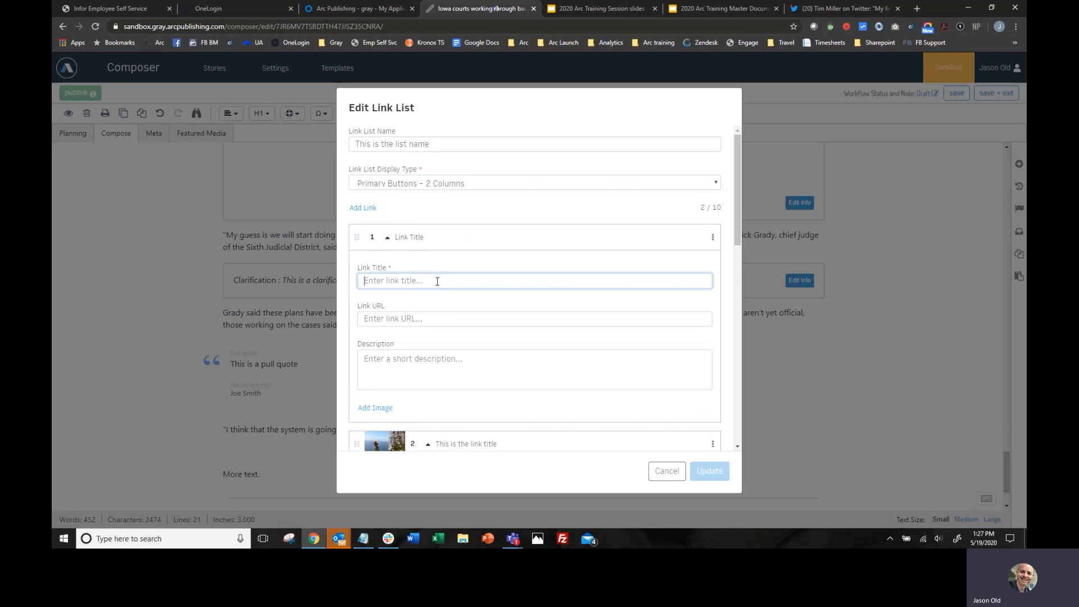
{"action": "type", "text": "This is"}
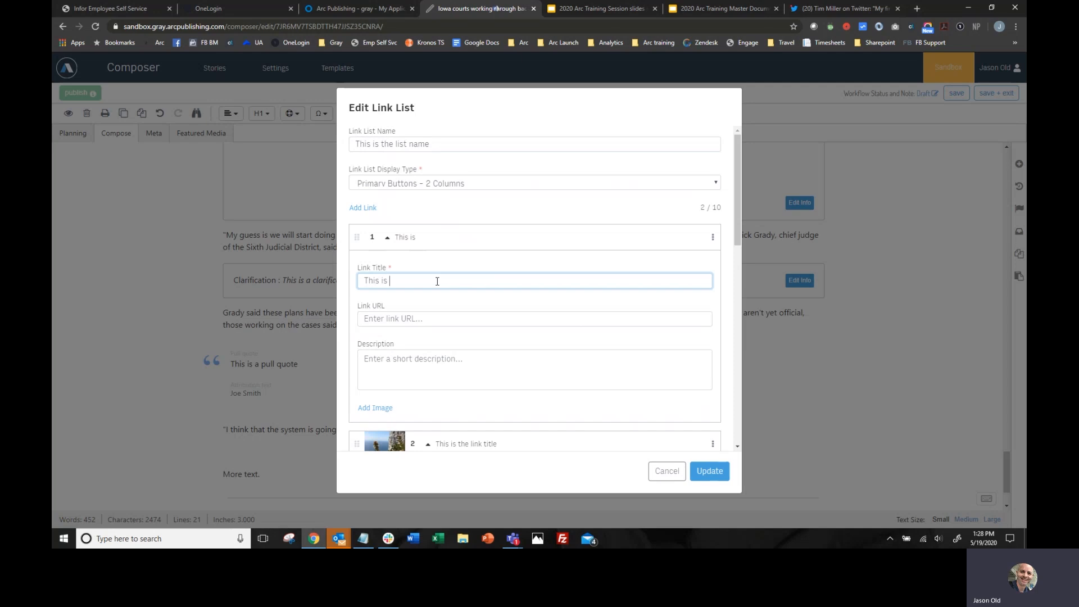
{"action": "type", "text": " photo numb"}
{"action": "key", "text": "BackSpace"}
{"action": "key", "text": "BackSpace"}
{"action": "key", "text": "BackSpace"}
{"action": "key", "text": "BackSpace"}
{"action": "key", "text": "BackSpace"}
{"action": "key", "text": "BackSpace"}
{"action": "key", "text": "BackSpace"}
{"action": "key", "text": "BackSpace"}
{"action": "key", "text": "BackSpace"}
{"action": "key", "text": "BackSpace"}
{"action": "key", "text": "BackSpace"}
{"action": "key", "text": "BackSpace"}
{"action": "key", "text": "BackSpace"}
{"action": "type", "text": "link number two"}
{"action": "left_click", "coordinate": [413, 318]}
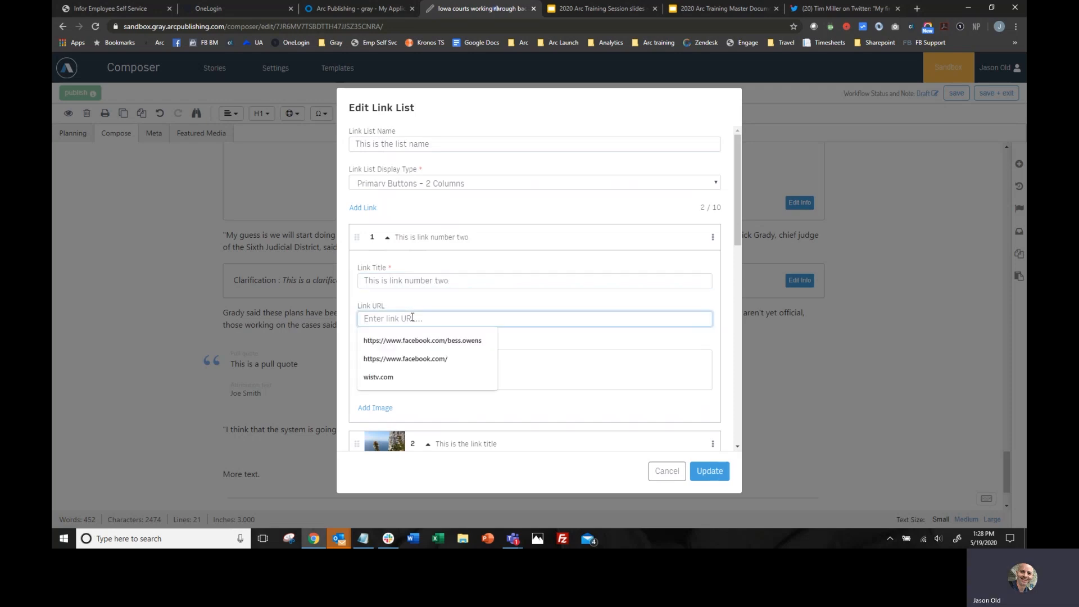
{"action": "left_click", "coordinate": [405, 358]}
{"action": "left_click", "coordinate": [451, 365]}
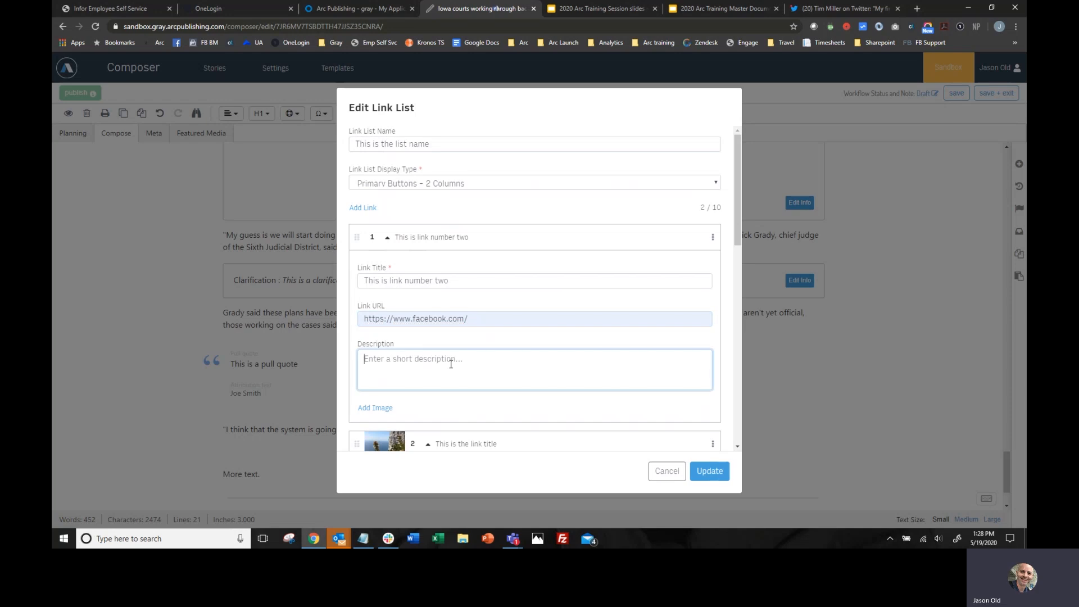
{"action": "type", "text": "Description"}
- Add the Photo Center photo of the man in glasses and a red-cat T-shirt to the new link, and update the link list
{"action": "scroll", "coordinate": [461, 357], "scroll_direction": "down", "scroll_amount": 3}
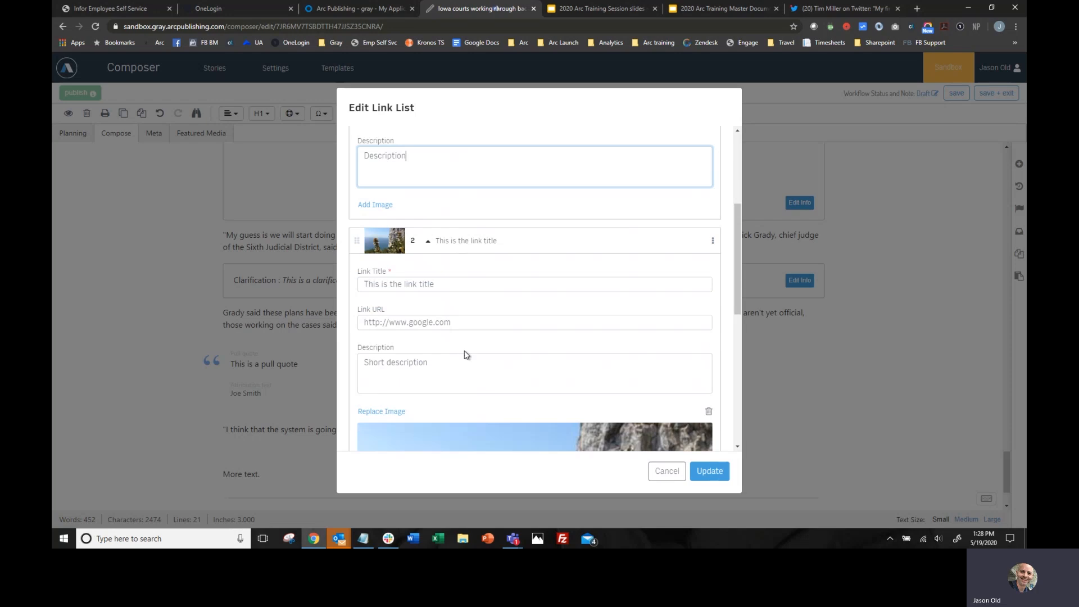
{"action": "left_click", "coordinate": [385, 205]}
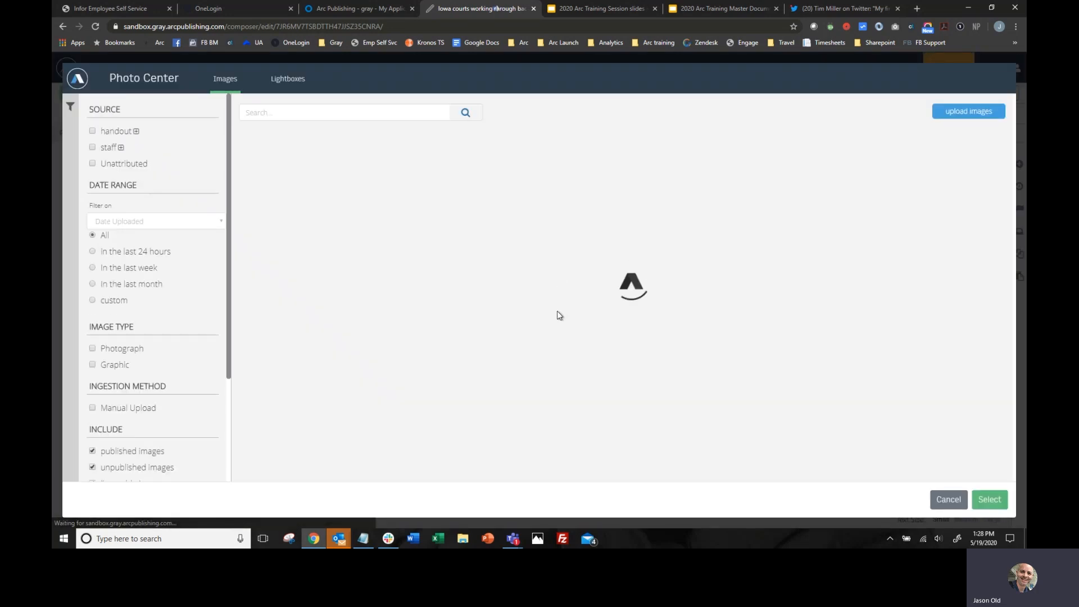
{"action": "scroll", "coordinate": [558, 311], "scroll_direction": "down", "scroll_amount": 4}
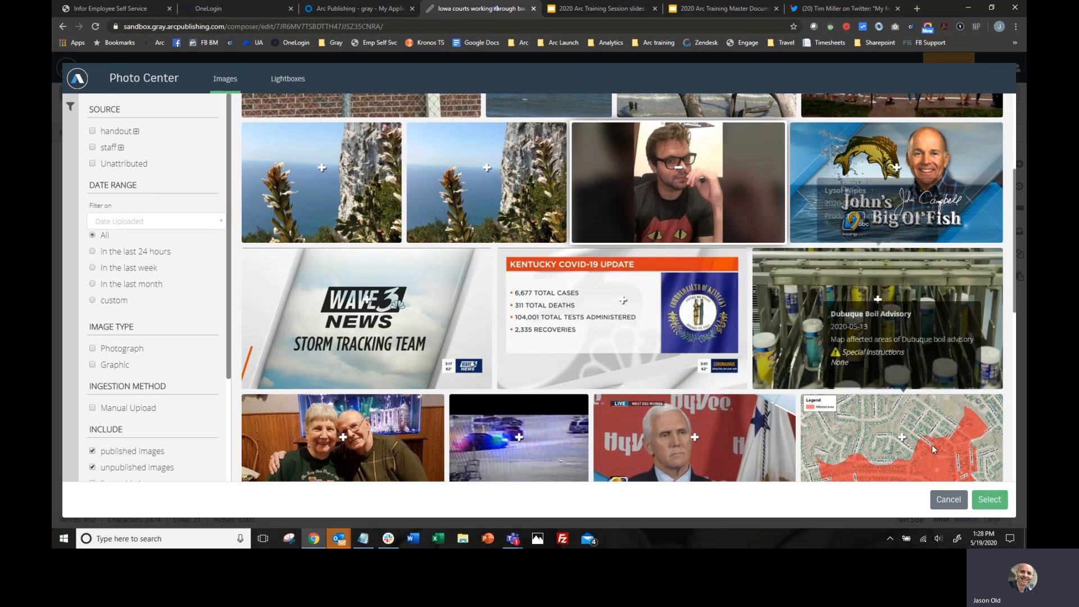
{"action": "left_click", "coordinate": [989, 499]}
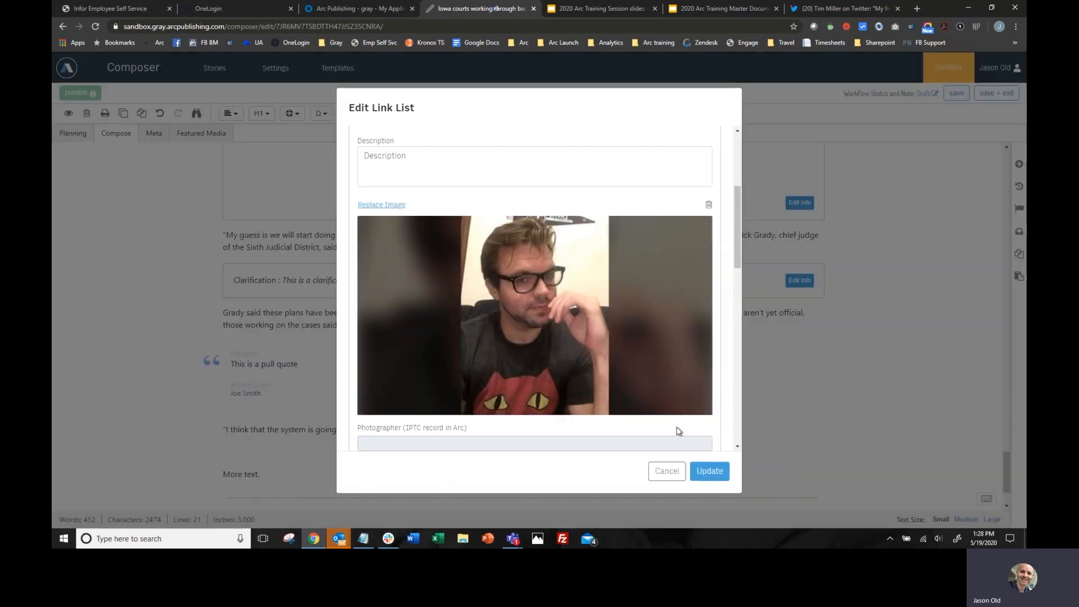
{"action": "left_click", "coordinate": [709, 471]}
- Review the inserted elements throughout the story, from the link list back up to the headline
{"action": "scroll", "coordinate": [567, 347], "scroll_direction": "down", "scroll_amount": 3}
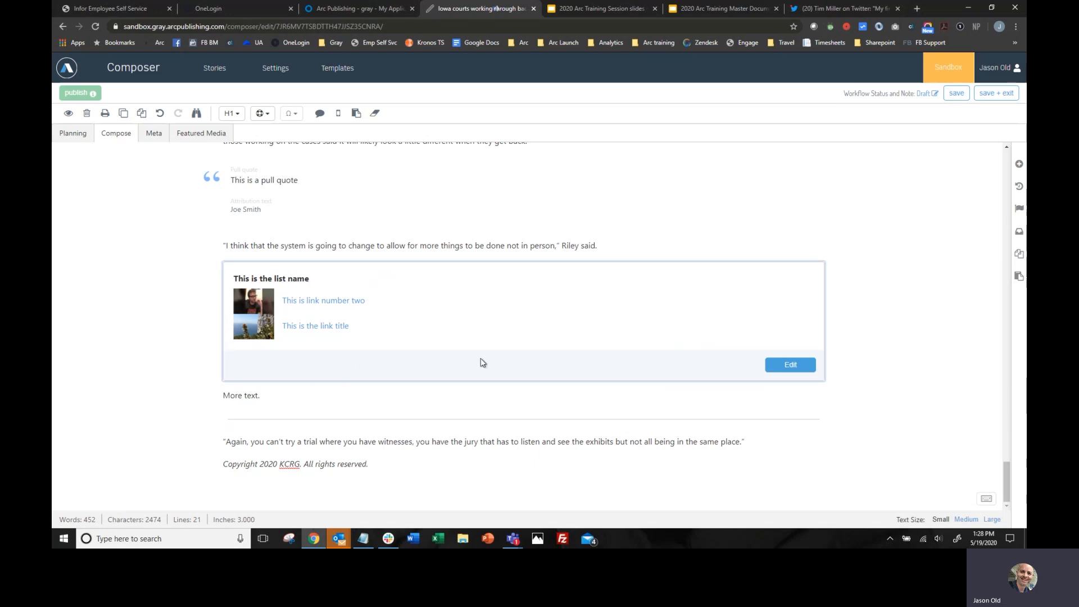
{"action": "scroll", "coordinate": [635, 363], "scroll_direction": "up", "scroll_amount": 15}
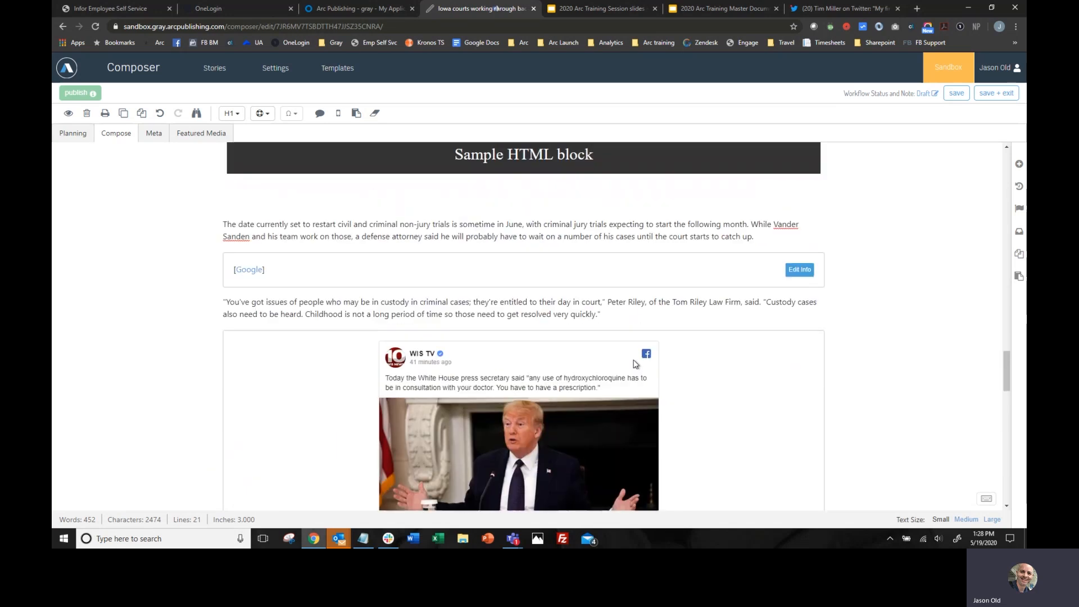
{"action": "scroll", "coordinate": [634, 364], "scroll_direction": "up", "scroll_amount": 20}
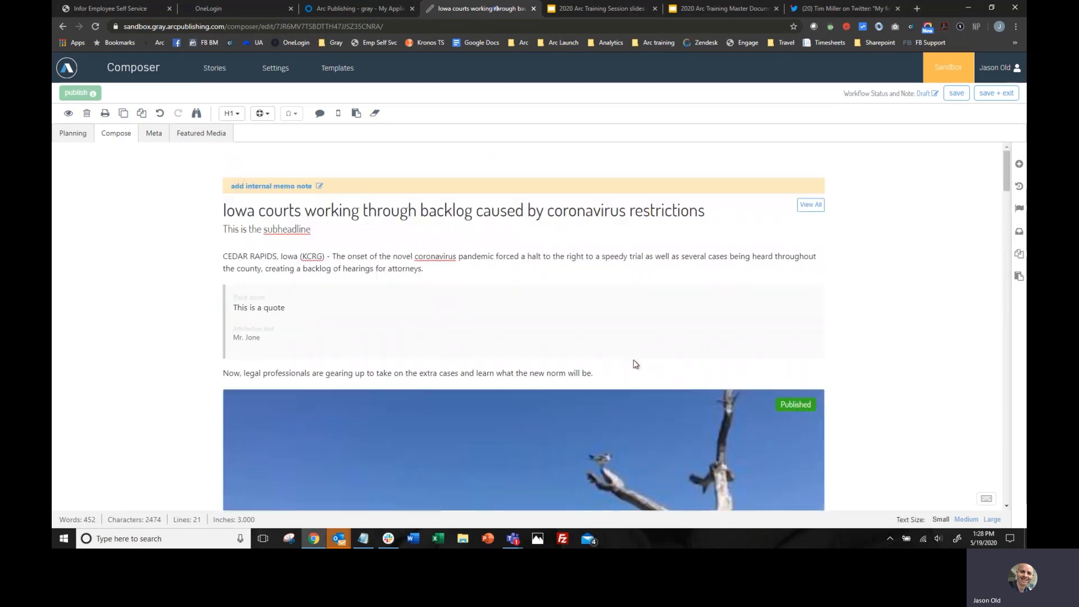
{"action": "scroll", "coordinate": [635, 364], "scroll_direction": "down", "scroll_amount": 15}
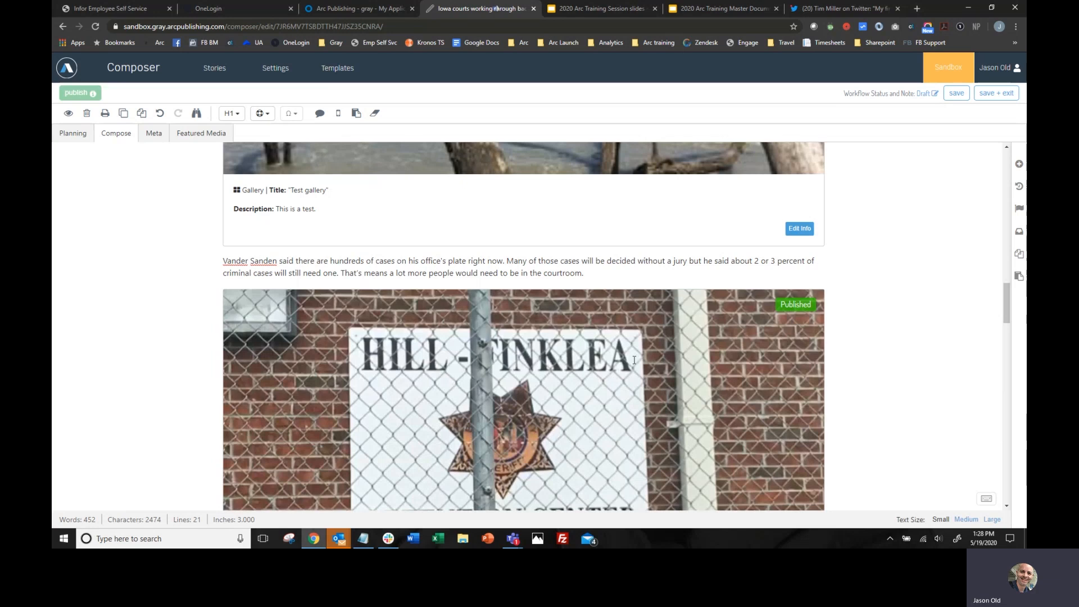
{"action": "scroll", "coordinate": [635, 360], "scroll_direction": "down", "scroll_amount": 10}
{"action": "scroll", "coordinate": [621, 369], "scroll_direction": "up", "scroll_amount": 4}
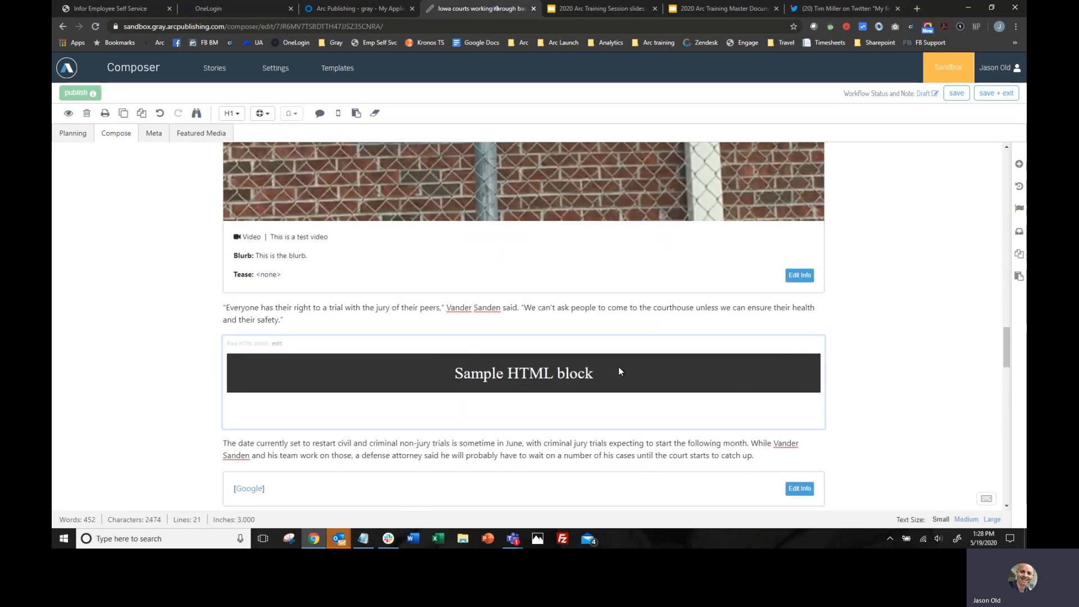
{"action": "scroll", "coordinate": [737, 275], "scroll_direction": "up", "scroll_amount": 8}
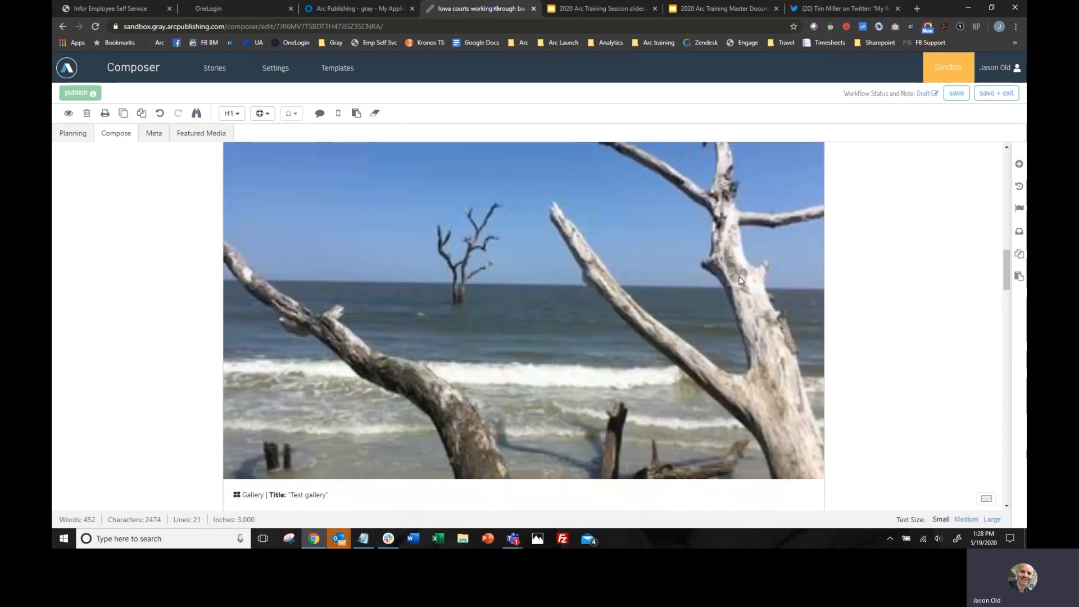
{"action": "scroll", "coordinate": [740, 277], "scroll_direction": "up", "scroll_amount": 5}
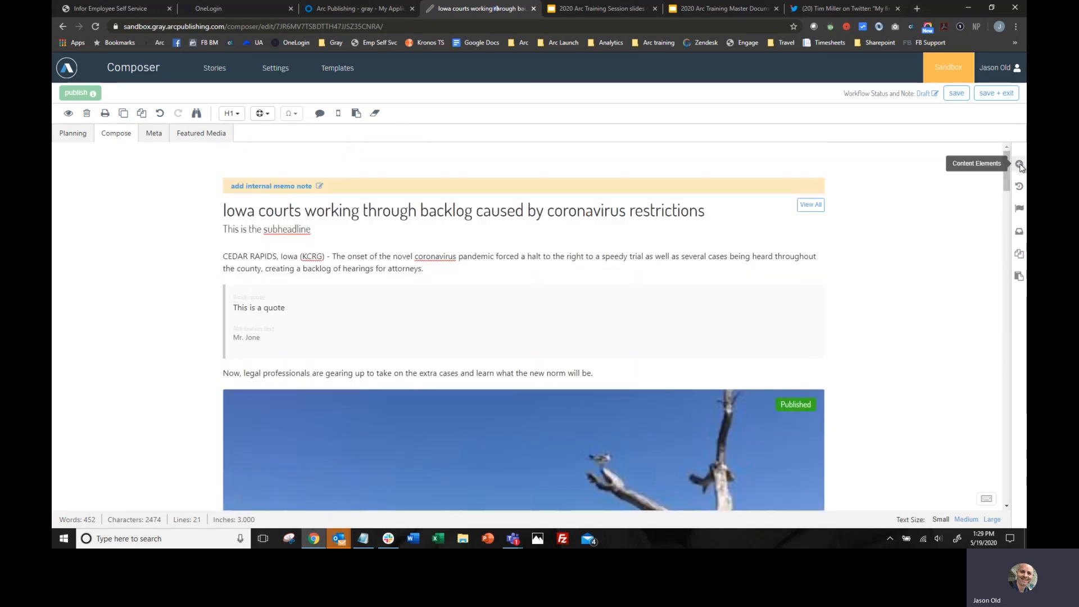
- Insert a heading element reading "This is a heading" between the subheadline and the opening Cedar Rapids paragraph
{"action": "left_click", "coordinate": [1020, 164]}
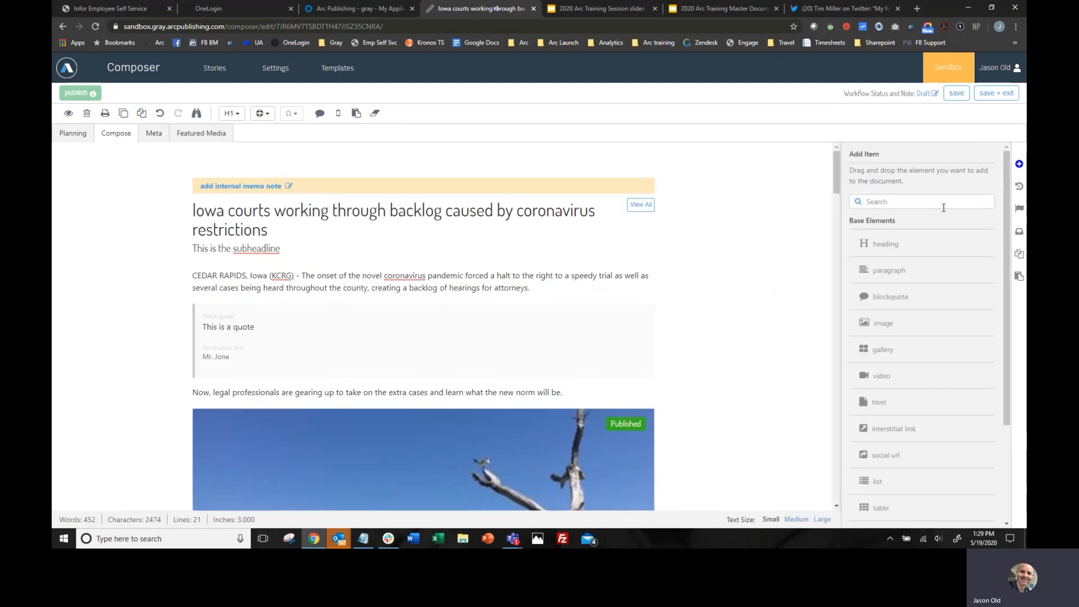
{"action": "scroll", "coordinate": [921, 250], "scroll_direction": "down", "scroll_amount": 3}
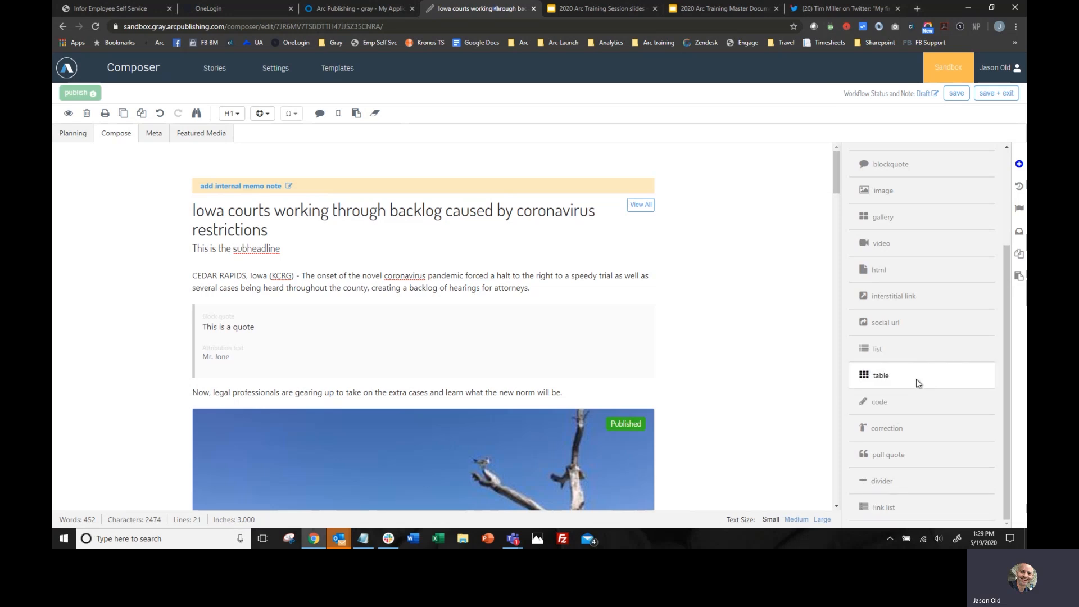
{"action": "scroll", "coordinate": [916, 379], "scroll_direction": "up", "scroll_amount": 3}
{"action": "left_click_drag", "start_coordinate": [895, 244], "coordinate": [195, 284]}
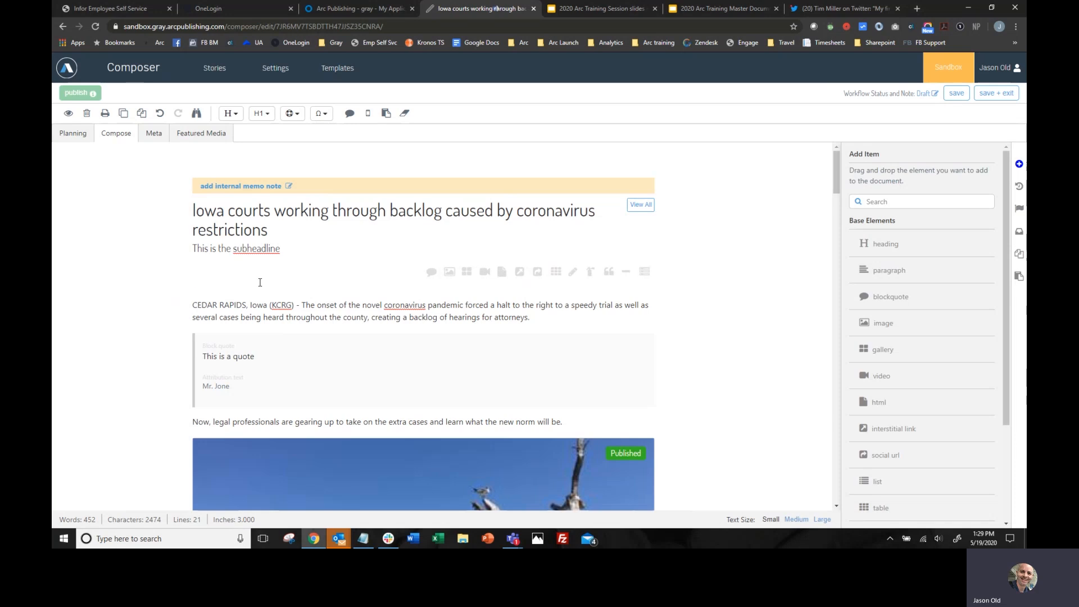
{"action": "type", "text": "This is a "}
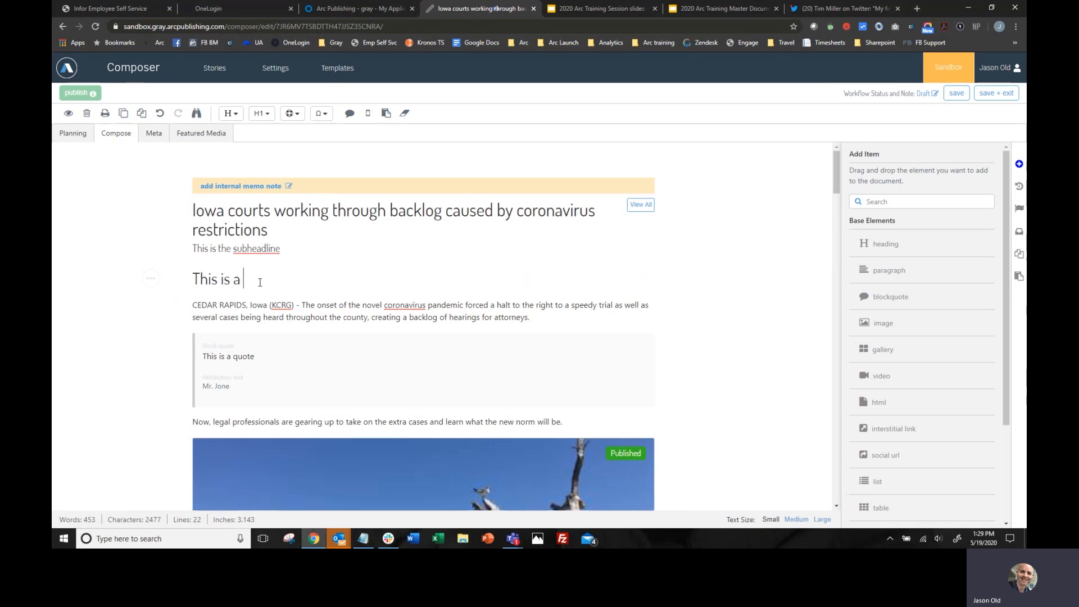
{"action": "type", "text": "heading"}
- Insert a paragraph element reading "New paragraph." between the opening paragraph and the block quote, and save the story
{"action": "left_click_drag", "start_coordinate": [874, 272], "coordinate": [599, 323]}
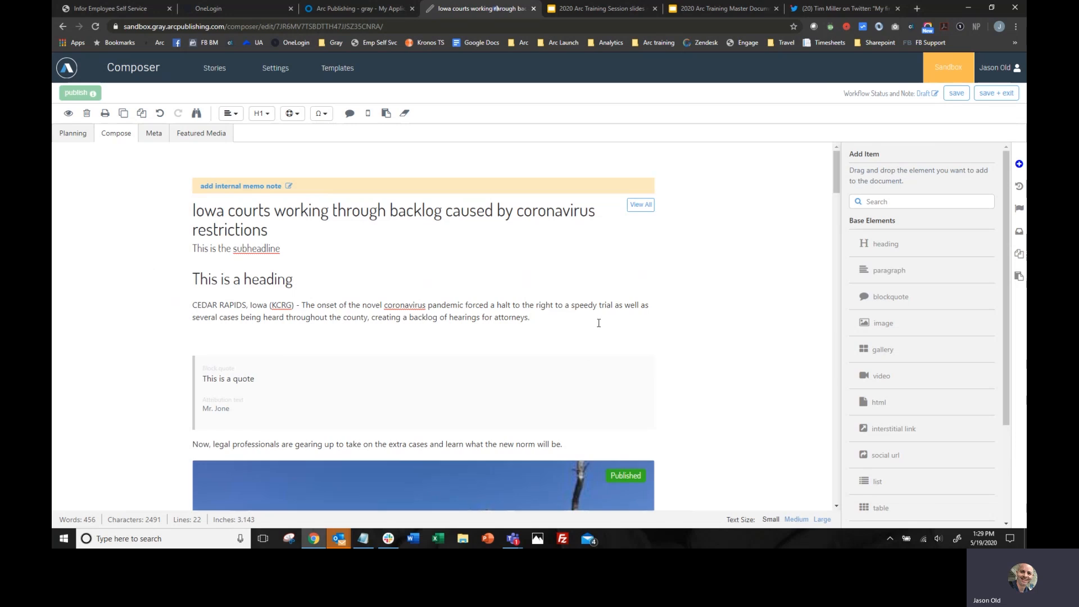
{"action": "left_click", "coordinate": [246, 342]}
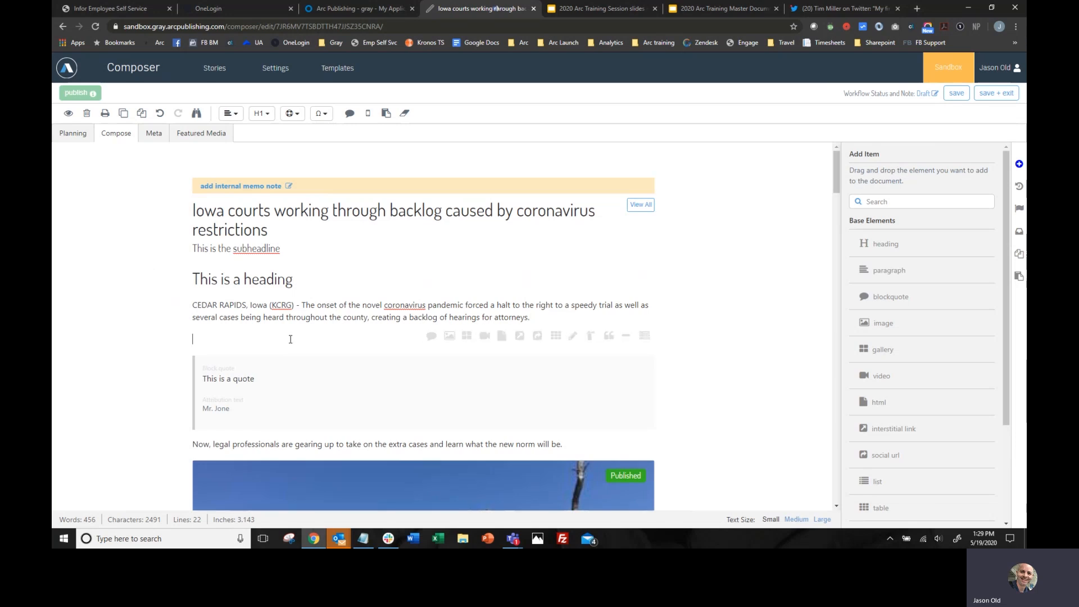
{"action": "key", "text": "ctrl+n"}
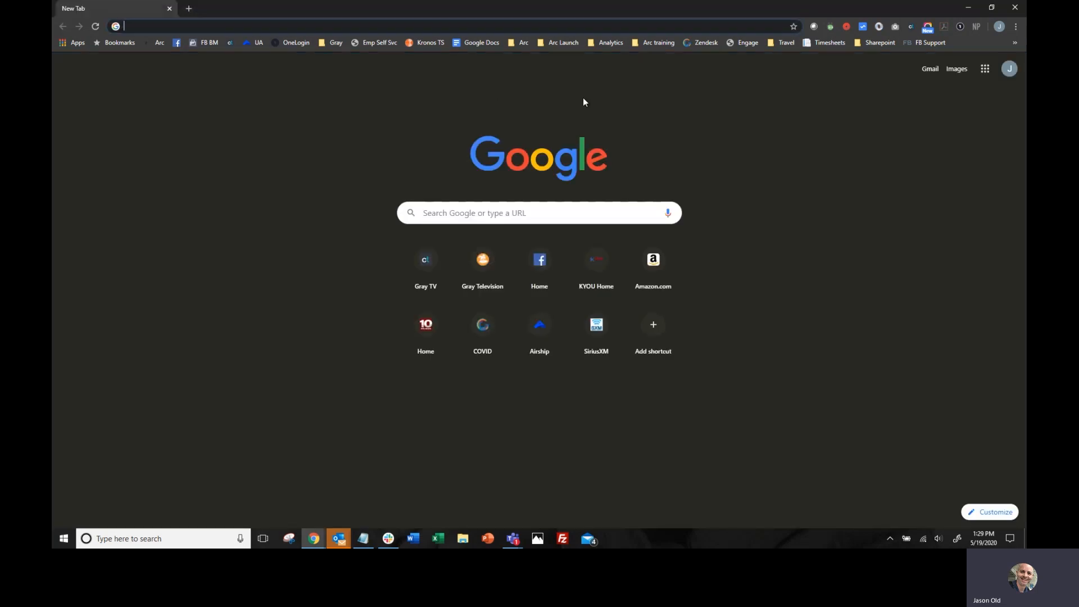
{"action": "left_click", "coordinate": [1015, 7]}
{"action": "type", "text": "Ne"}
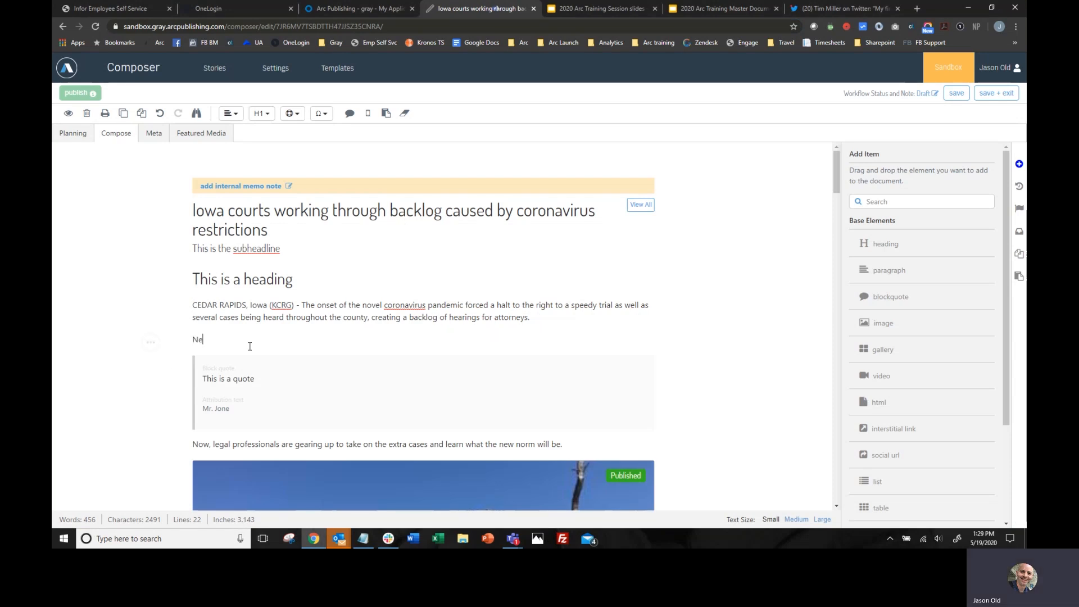
{"action": "type", "text": "w paragraph."}
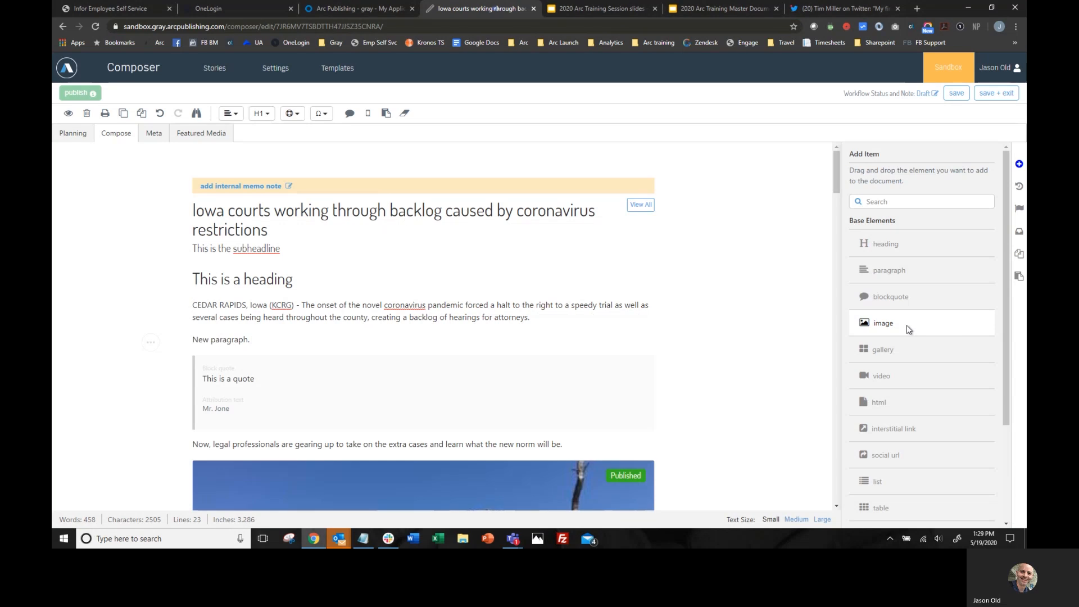
{"action": "left_click_drag", "start_coordinate": [906, 325], "coordinate": [931, 326]}
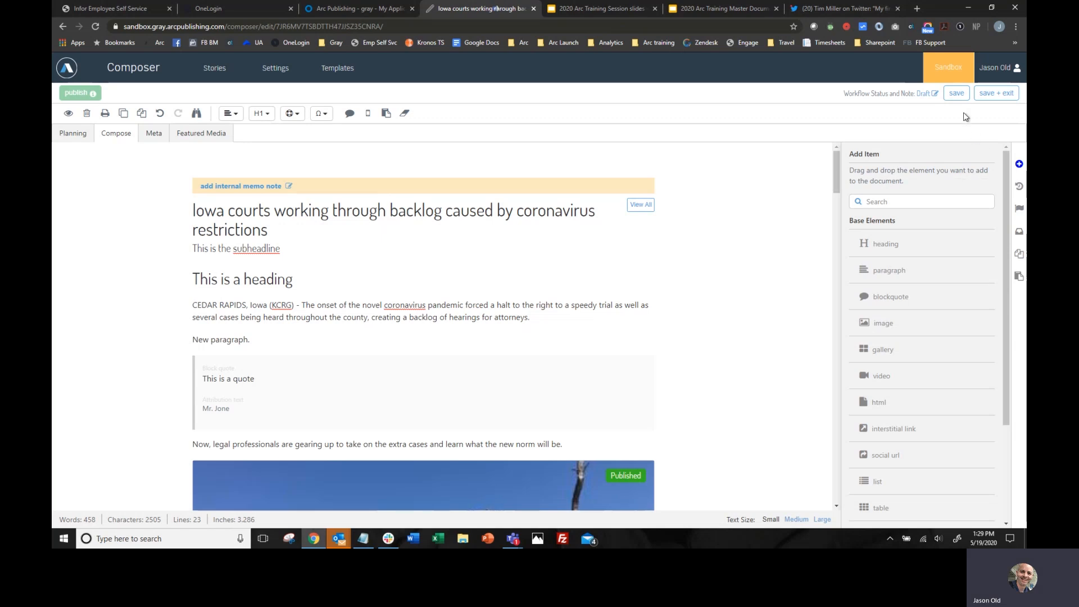
{"action": "left_click", "coordinate": [956, 93]}
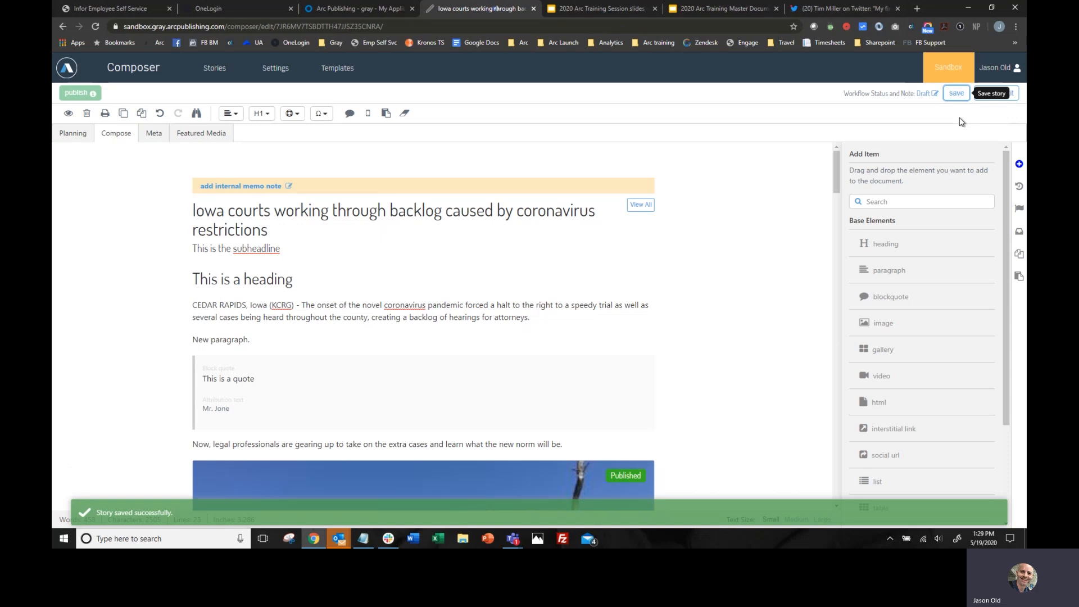
- Examine the changes in the 1:24 PM, May 19 version in the story's revision history and return to the editor
{"action": "left_click", "coordinate": [1019, 186]}
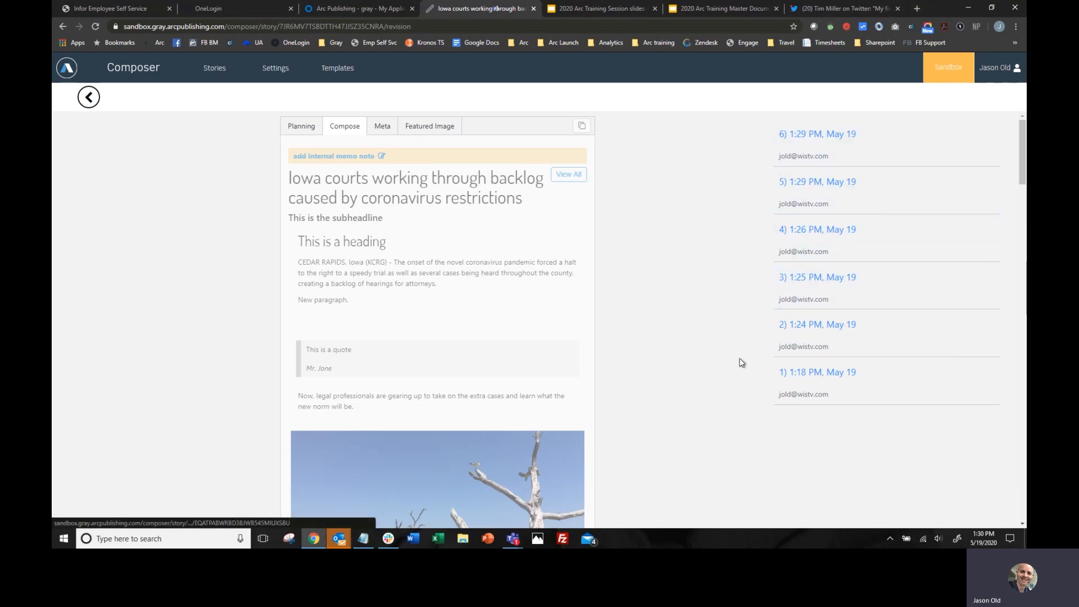
{"action": "left_click", "coordinate": [819, 329]}
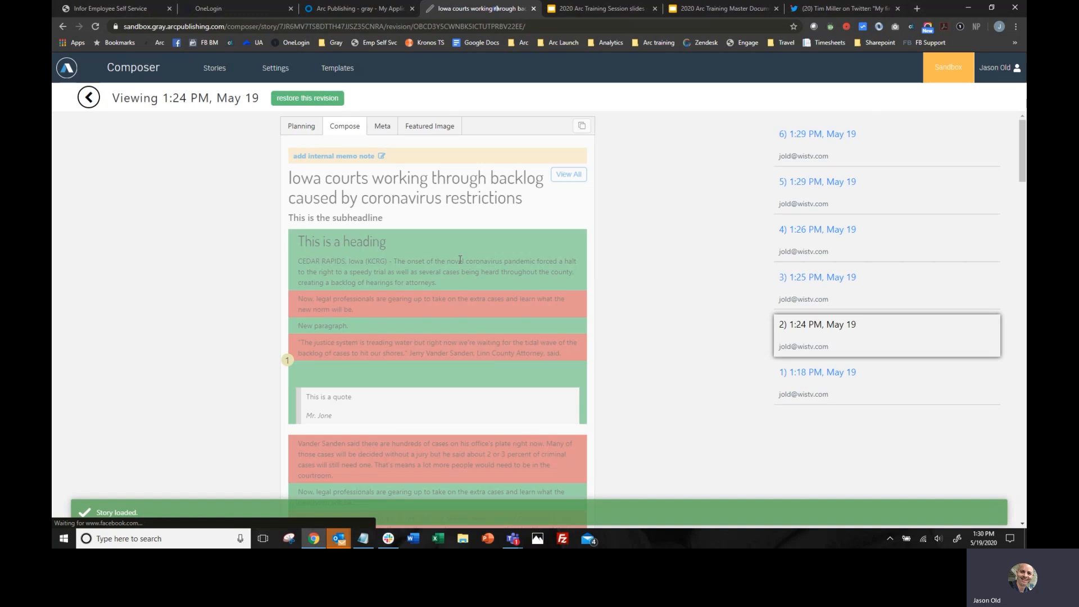
{"action": "scroll", "coordinate": [460, 260], "scroll_direction": "down", "scroll_amount": 9}
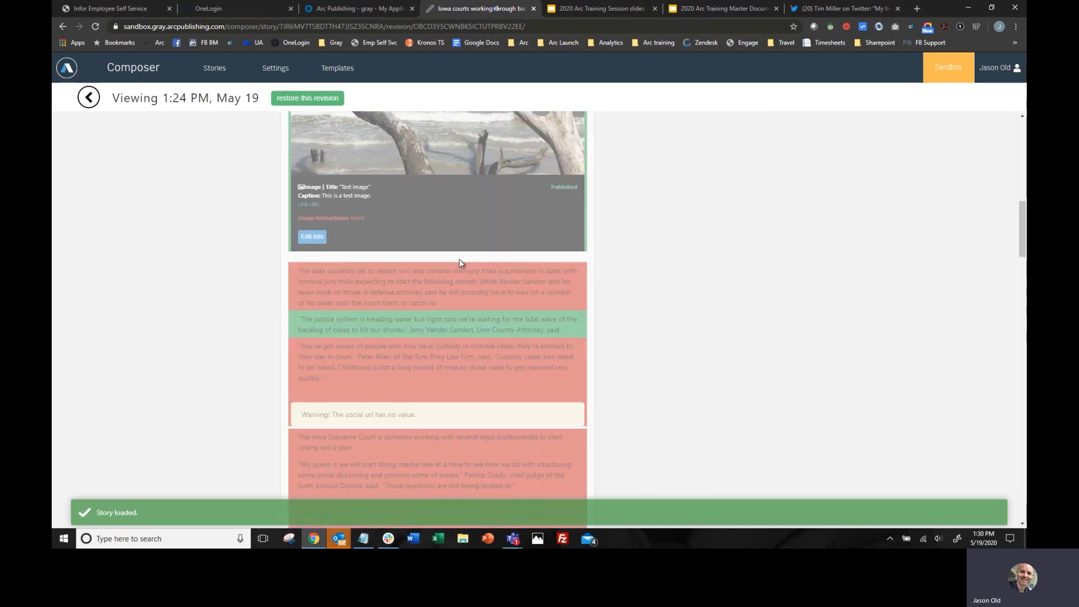
{"action": "scroll", "coordinate": [460, 259], "scroll_direction": "down", "scroll_amount": 10}
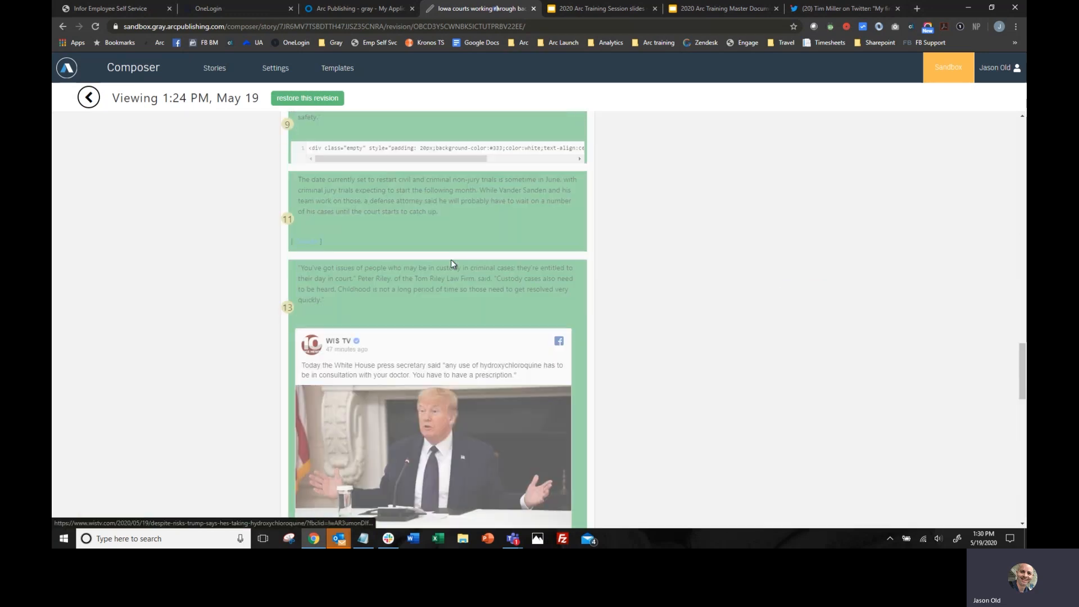
{"action": "scroll", "coordinate": [451, 259], "scroll_direction": "up", "scroll_amount": 20}
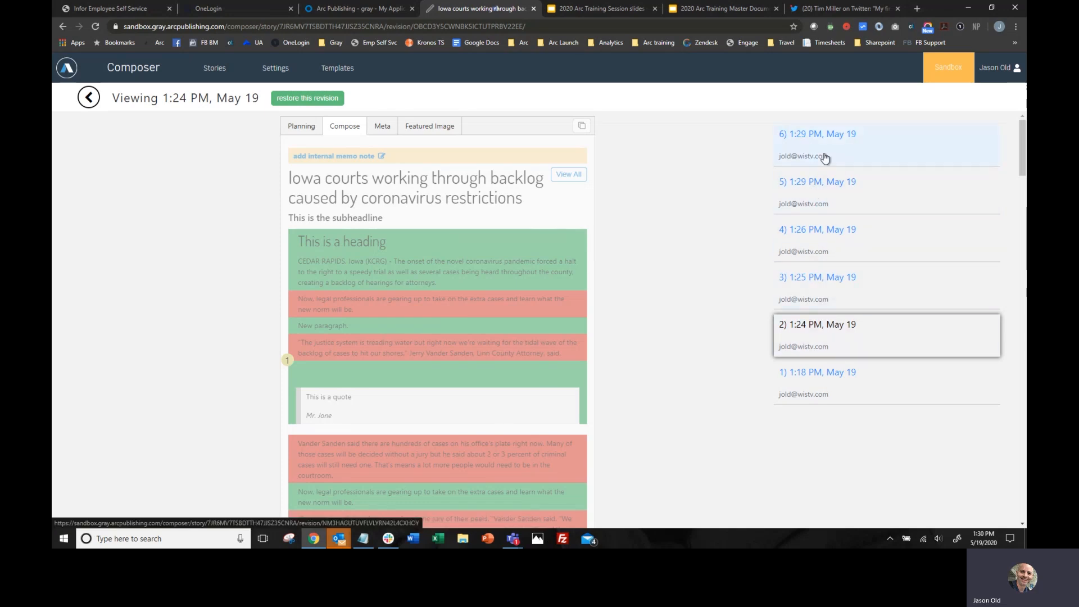
{"action": "left_click", "coordinate": [90, 108]}
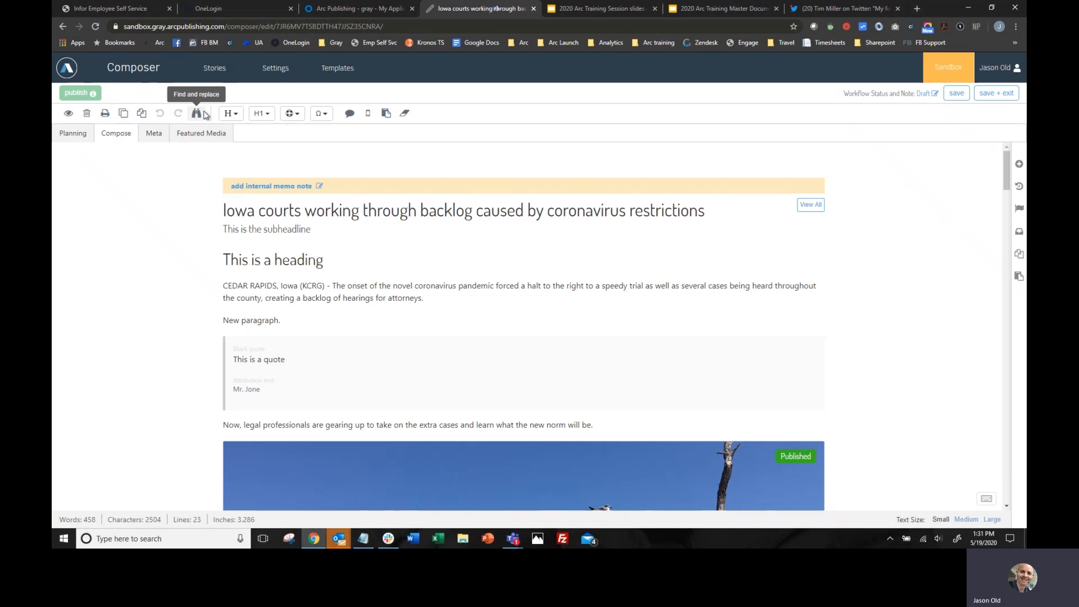
{"action": "left_click", "coordinate": [236, 114]}
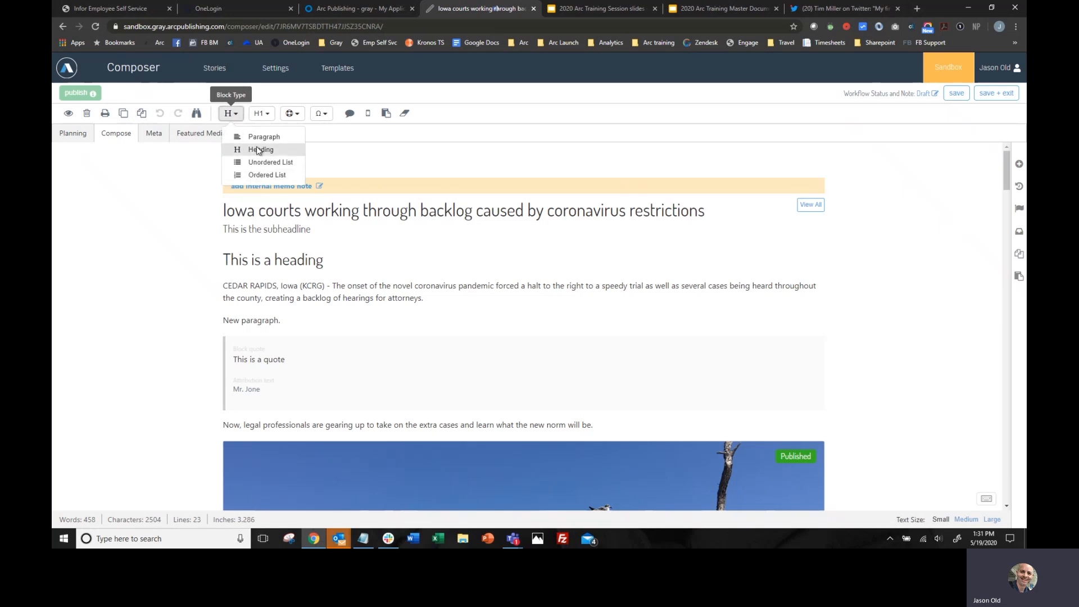
{"action": "left_click", "coordinate": [268, 113]}
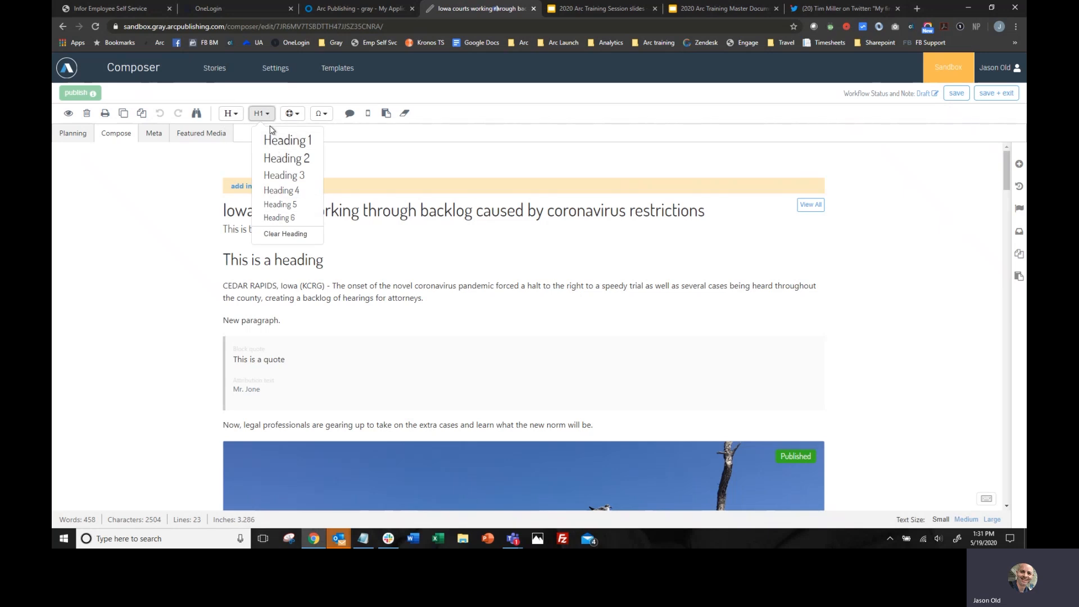
{"action": "left_click", "coordinate": [295, 115]}
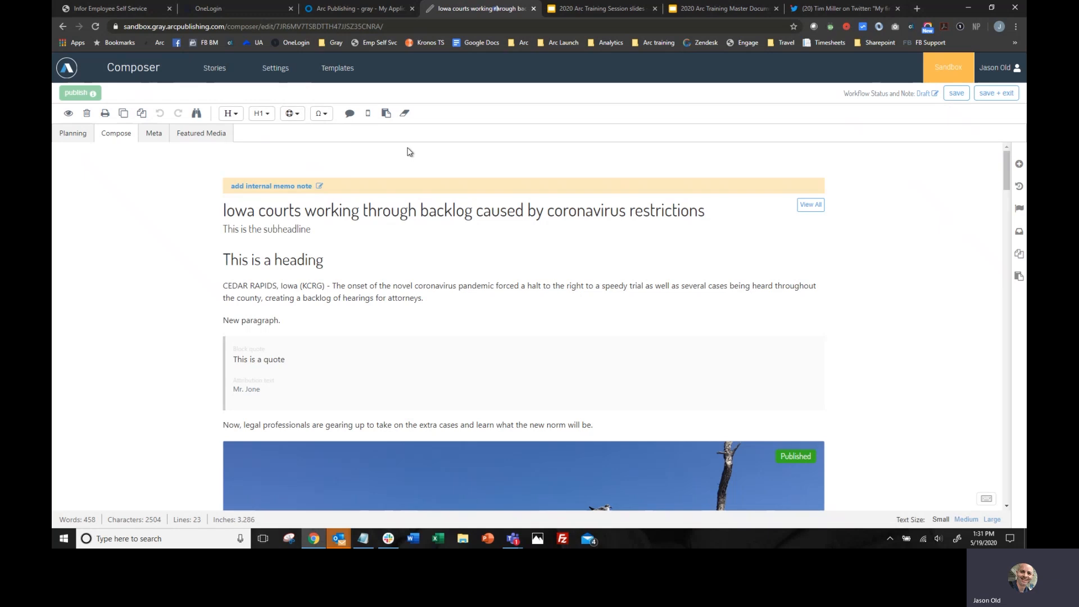
- Float the seaside tree photo below the "Now, legal professionals" paragraph to the left
{"action": "scroll", "coordinate": [407, 150], "scroll_direction": "down", "scroll_amount": 5}
{"action": "scroll", "coordinate": [477, 302], "scroll_direction": "up", "scroll_amount": 3}
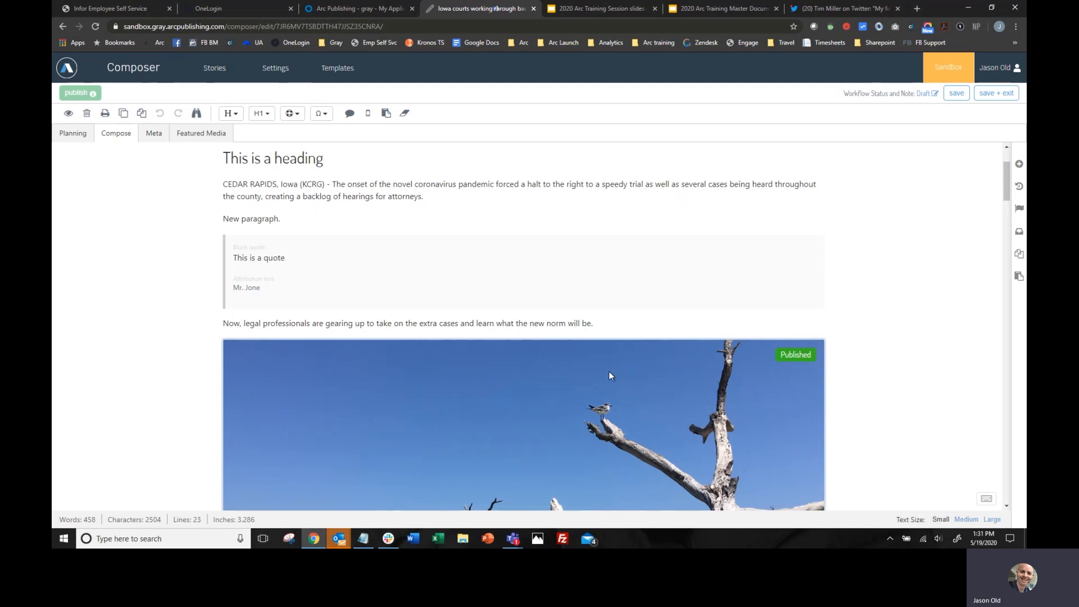
{"action": "scroll", "coordinate": [609, 371], "scroll_direction": "down", "scroll_amount": 4}
{"action": "scroll", "coordinate": [361, 302], "scroll_direction": "up", "scroll_amount": 2}
{"action": "left_click", "coordinate": [361, 303]}
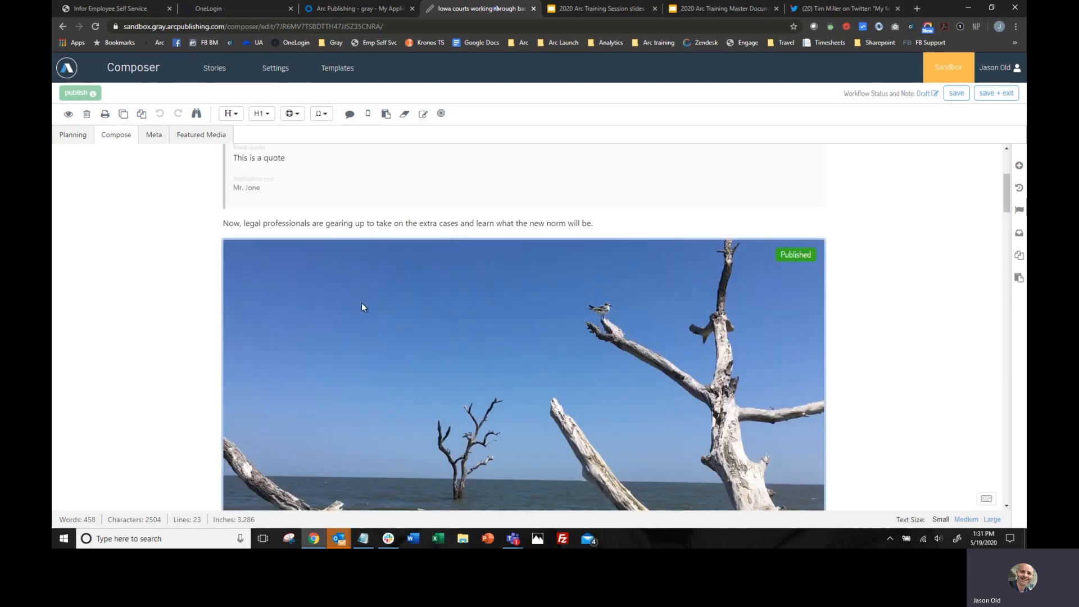
{"action": "left_click", "coordinate": [267, 114]}
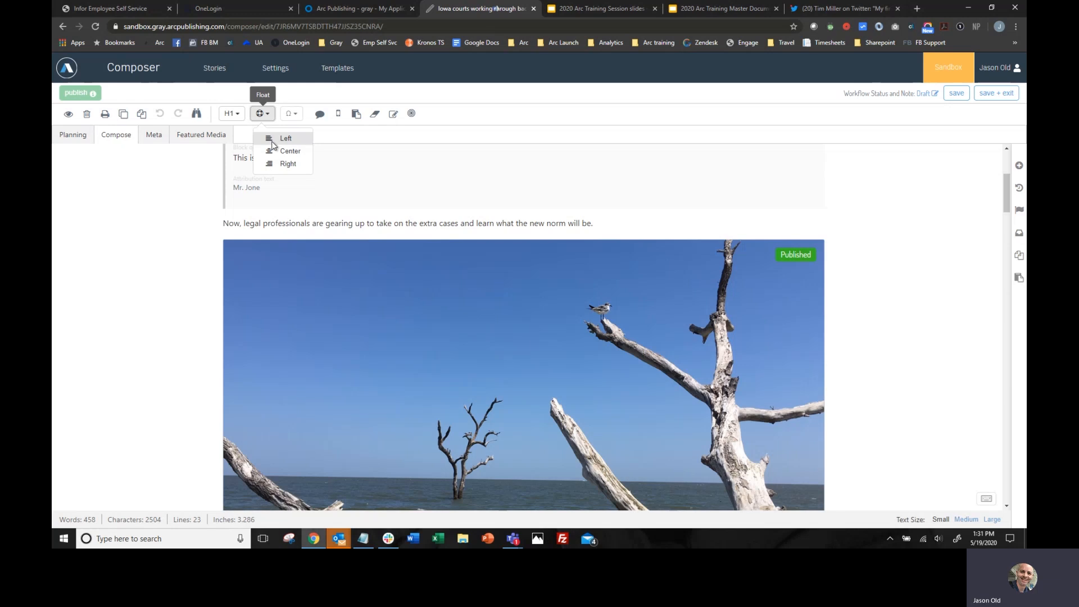
{"action": "left_click", "coordinate": [275, 139]}
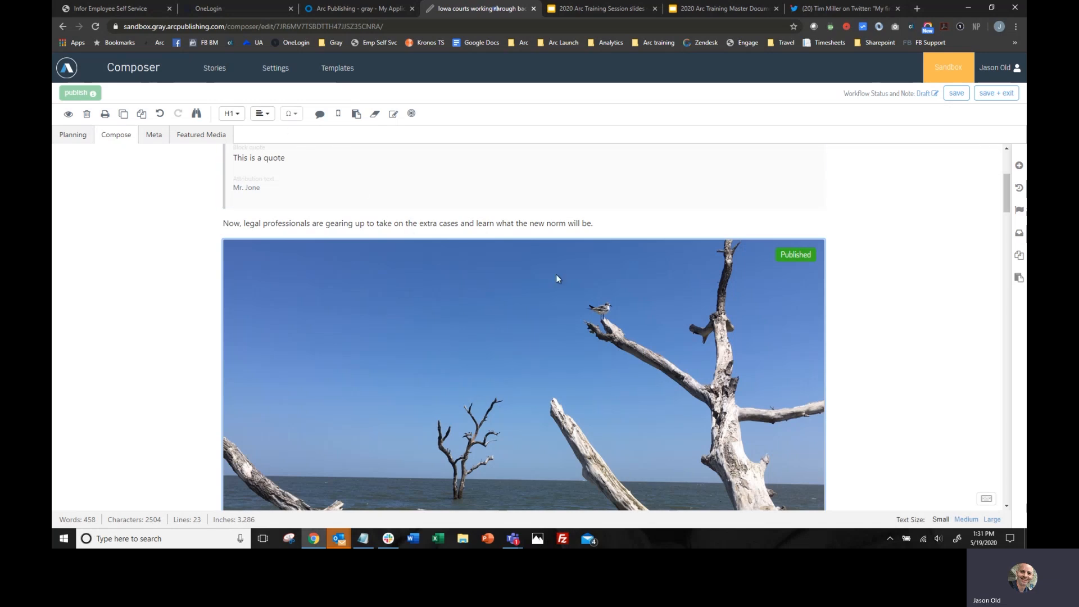
- Add a new line after the "Now, legal professionals" paragraph containing the special characters Ù and ‰
{"action": "left_click", "coordinate": [662, 227]}
{"action": "key", "text": "Return"}
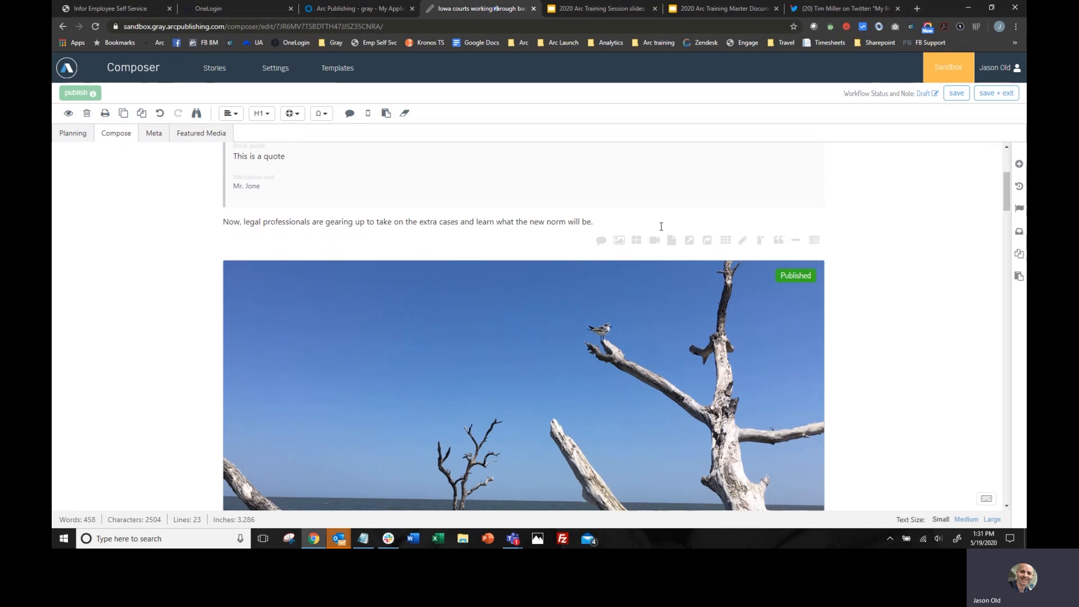
{"action": "left_click", "coordinate": [321, 114]}
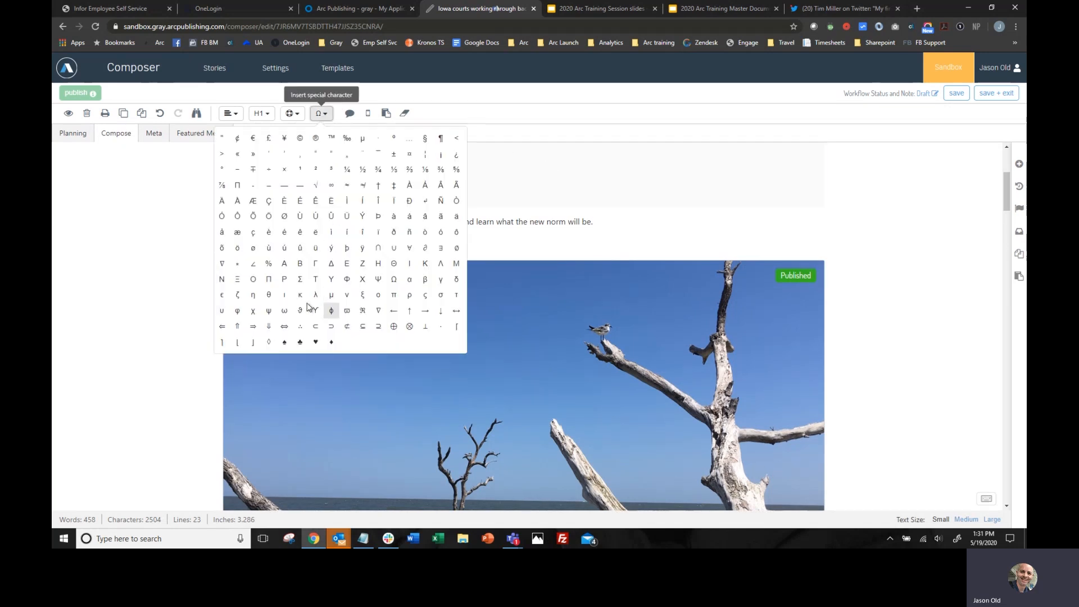
{"action": "left_click", "coordinate": [301, 216]}
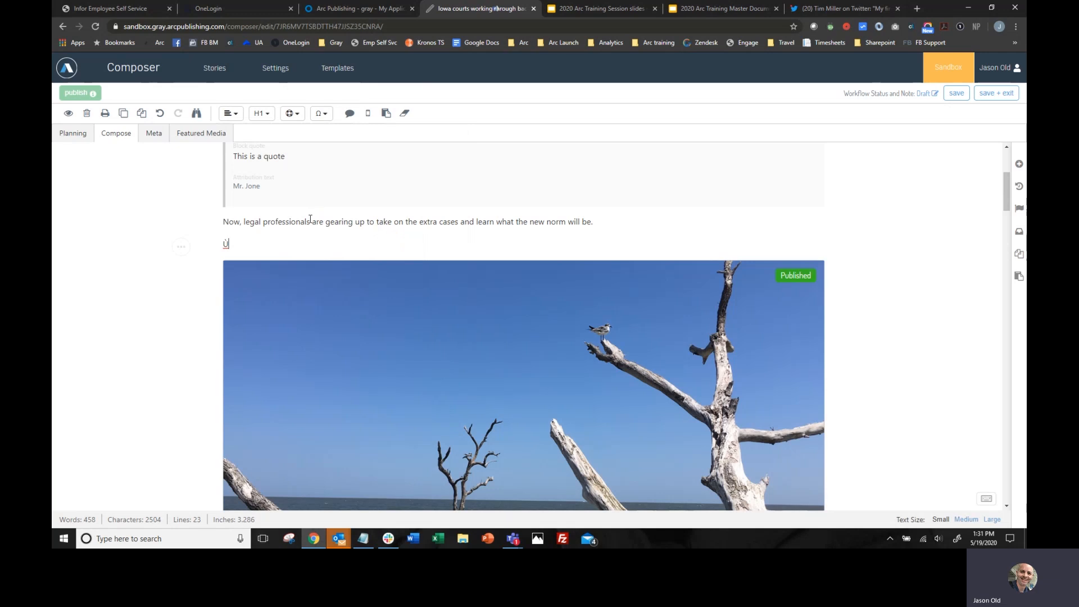
{"action": "left_click", "coordinate": [322, 114]}
{"action": "left_click", "coordinate": [347, 141]}
- Attach the comment "How does this paragraph look?" to the whole "Now, legal professionals" paragraph
{"action": "left_click_drag", "start_coordinate": [614, 220], "coordinate": [189, 215]}
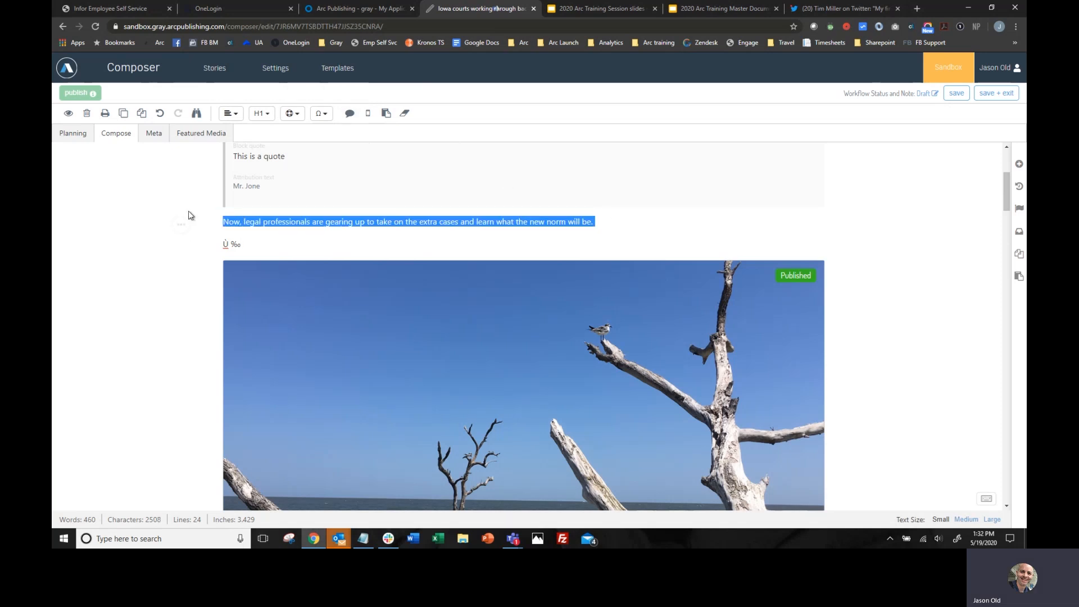
{"action": "left_click", "coordinate": [349, 115]}
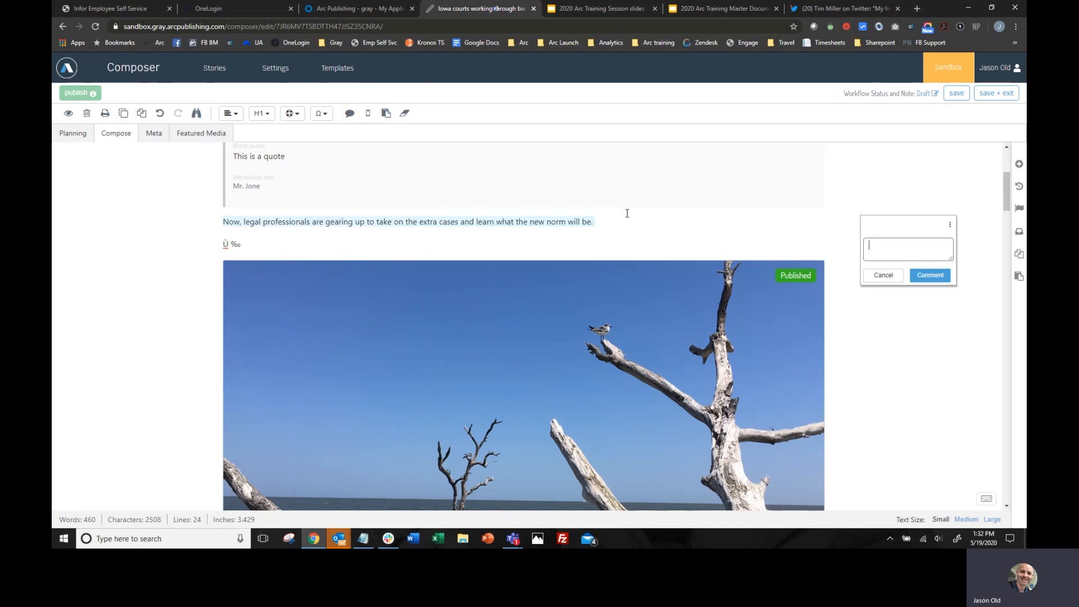
{"action": "type", "text": "How does this paragraph look?"}
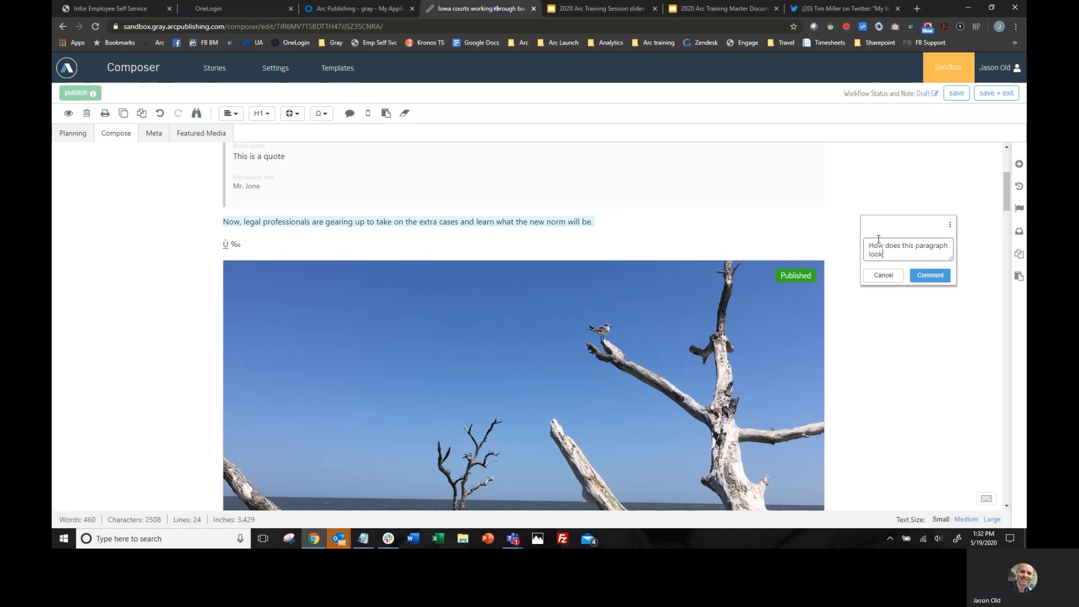
{"action": "left_click", "coordinate": [946, 278]}
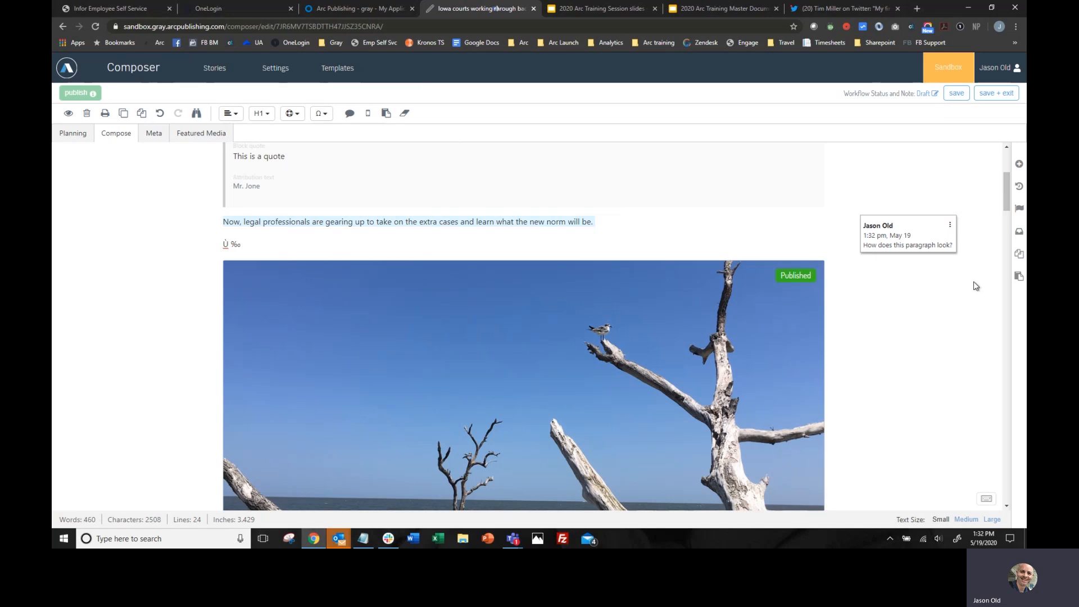
- Reply to the paragraph comment with "This look okay, but need some work."
{"action": "left_click", "coordinate": [950, 225]}
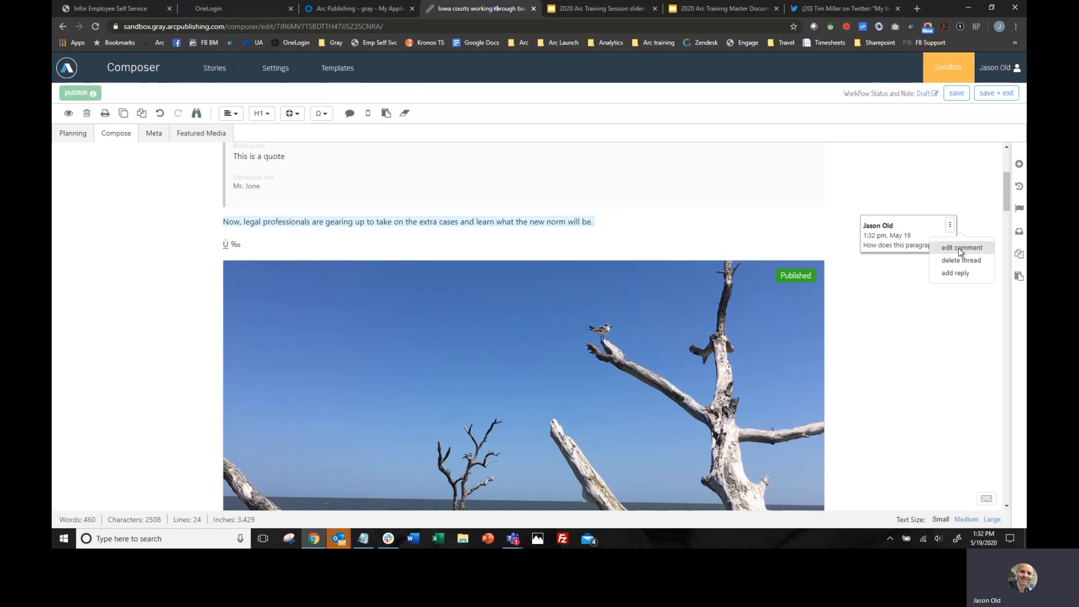
{"action": "left_click", "coordinate": [956, 274]}
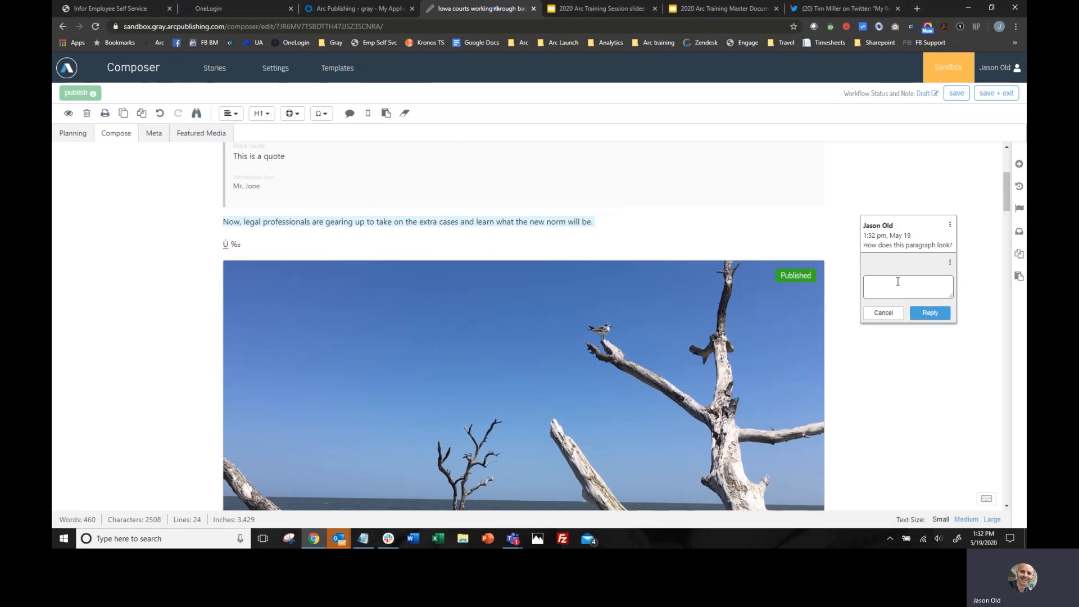
{"action": "type", "text": "This looks okay."}
{"action": "key", "text": "BackSpace"}
{"action": "key", "text": "BackSpace"}
{"action": "type", "text": ", but need some wor"}
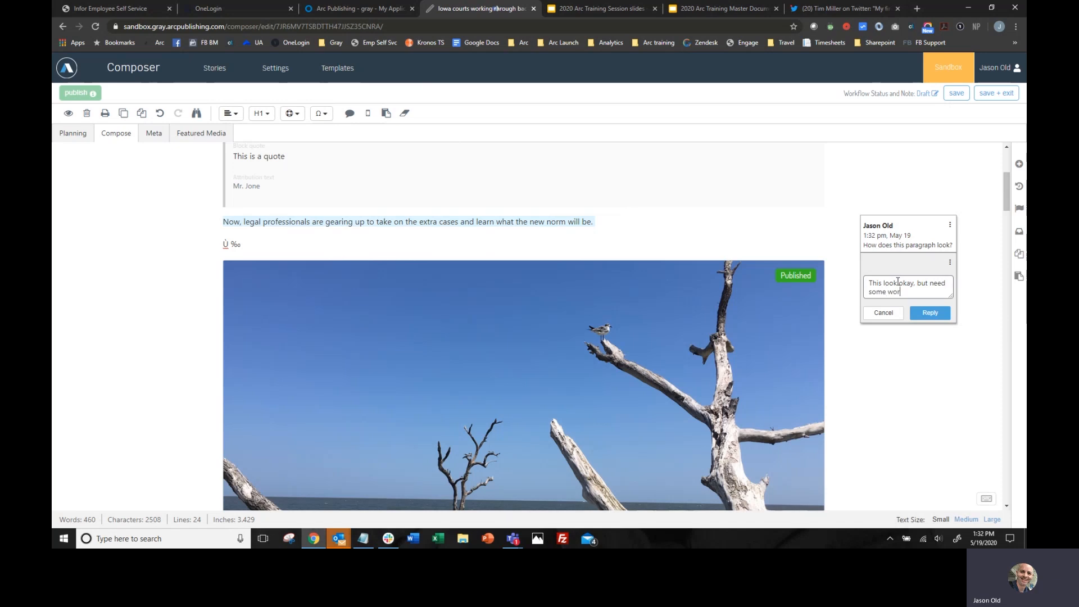
{"action": "type", "text": "k."}
{"action": "left_click", "coordinate": [930, 313]}
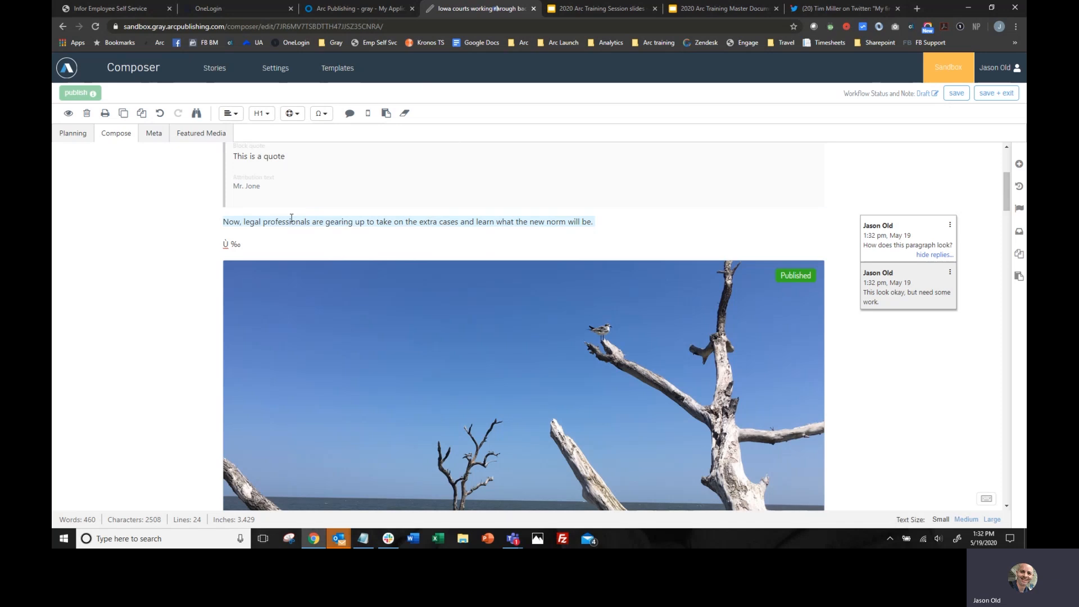
- Delete the reply and the whole comment thread on the "Now, legal professionals" paragraph
{"action": "left_click", "coordinate": [951, 274]}
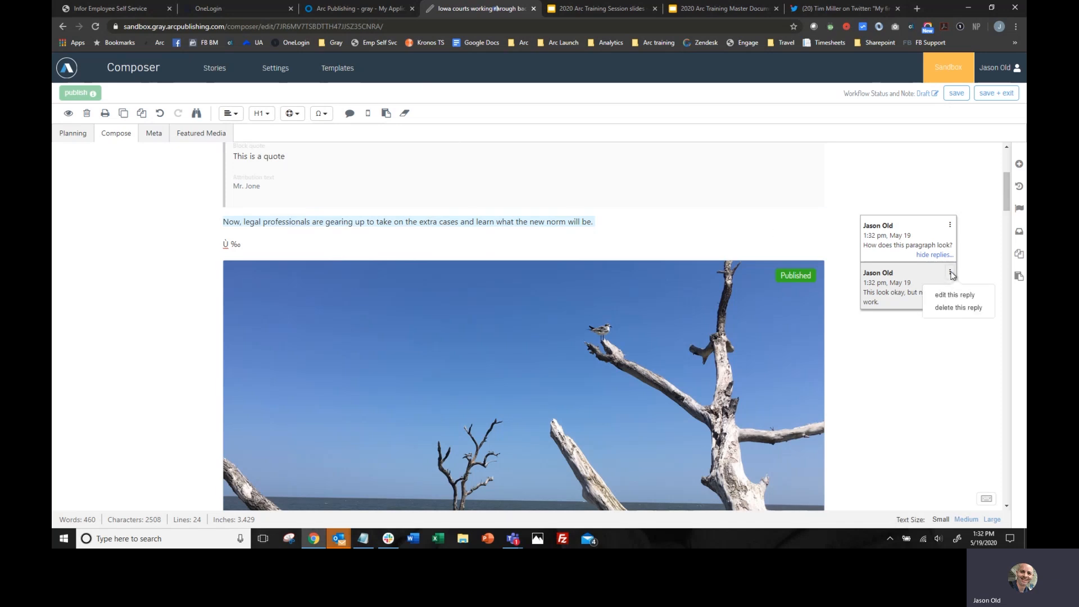
{"action": "left_click", "coordinate": [959, 307]}
{"action": "left_click", "coordinate": [951, 225]}
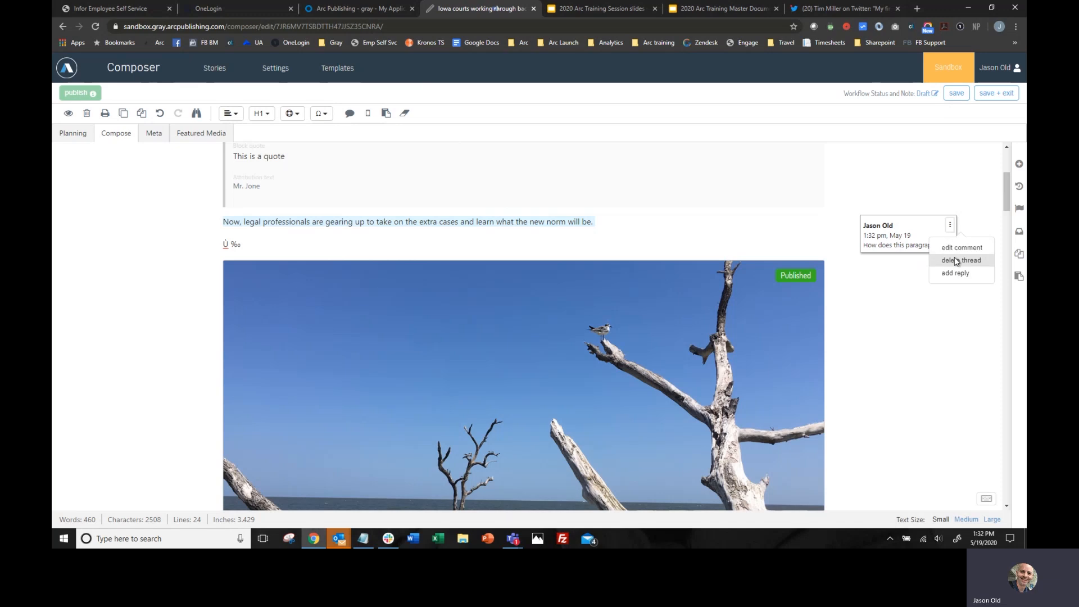
{"action": "left_click", "coordinate": [954, 258]}
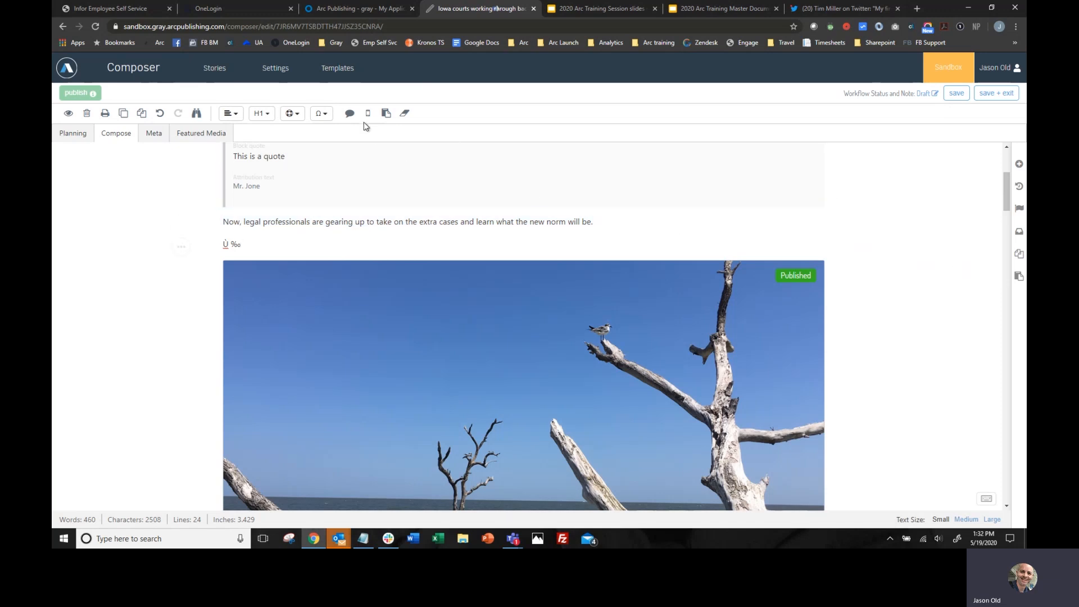
- Examine all the headline variants, including basic, mobile, native and meta title, and collapse them again
{"action": "scroll", "coordinate": [614, 222], "scroll_direction": "up", "scroll_amount": 4}
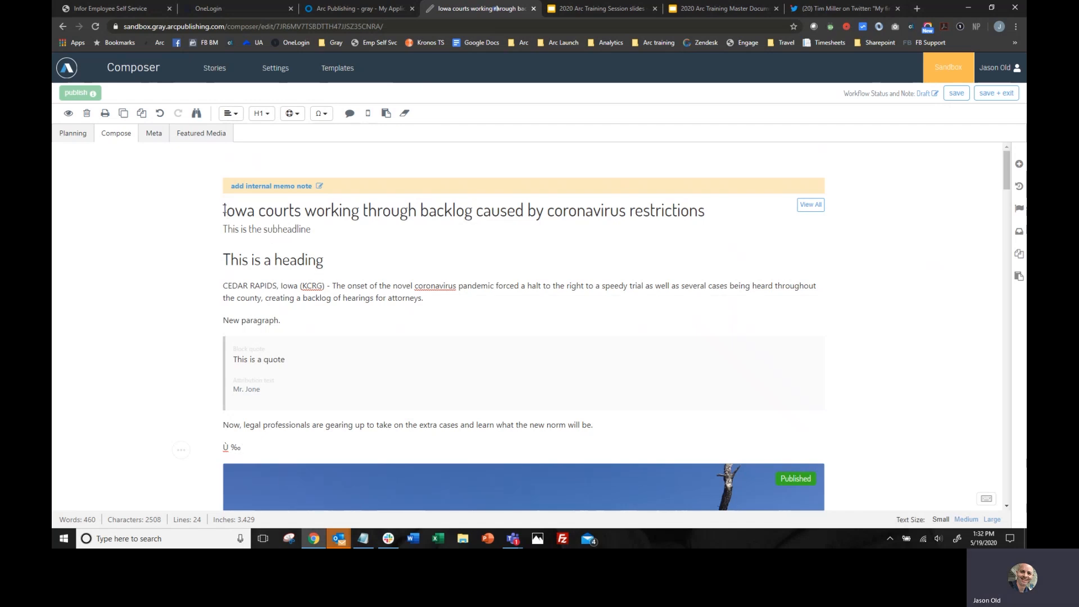
{"action": "left_click_drag", "start_coordinate": [224, 209], "coordinate": [361, 209]}
{"action": "left_click", "coordinate": [382, 210]}
{"action": "left_click", "coordinate": [810, 205]}
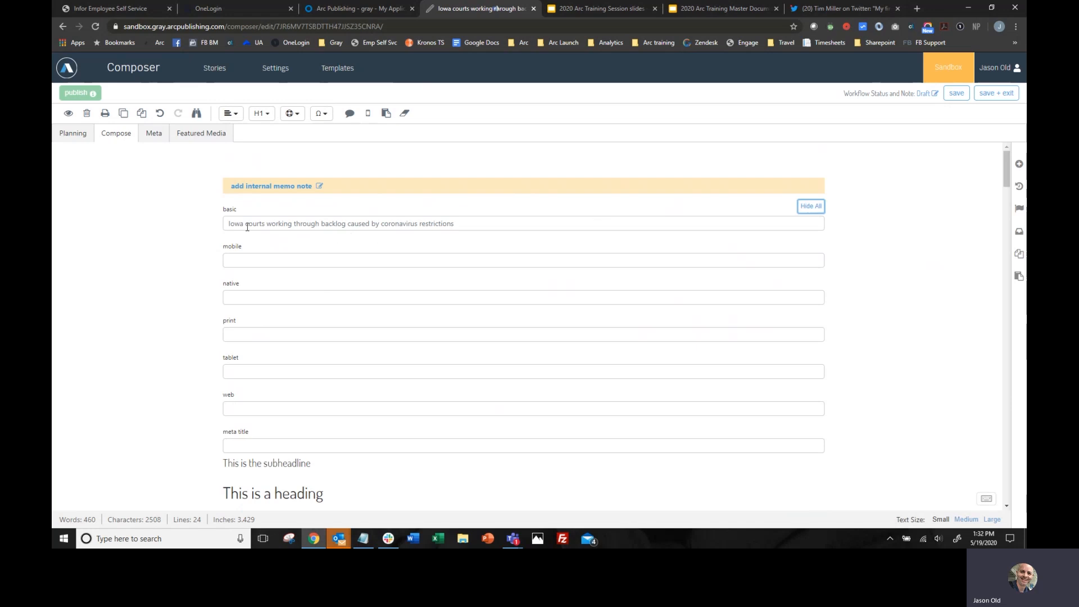
{"action": "left_click_drag", "start_coordinate": [229, 223], "coordinate": [470, 237]}
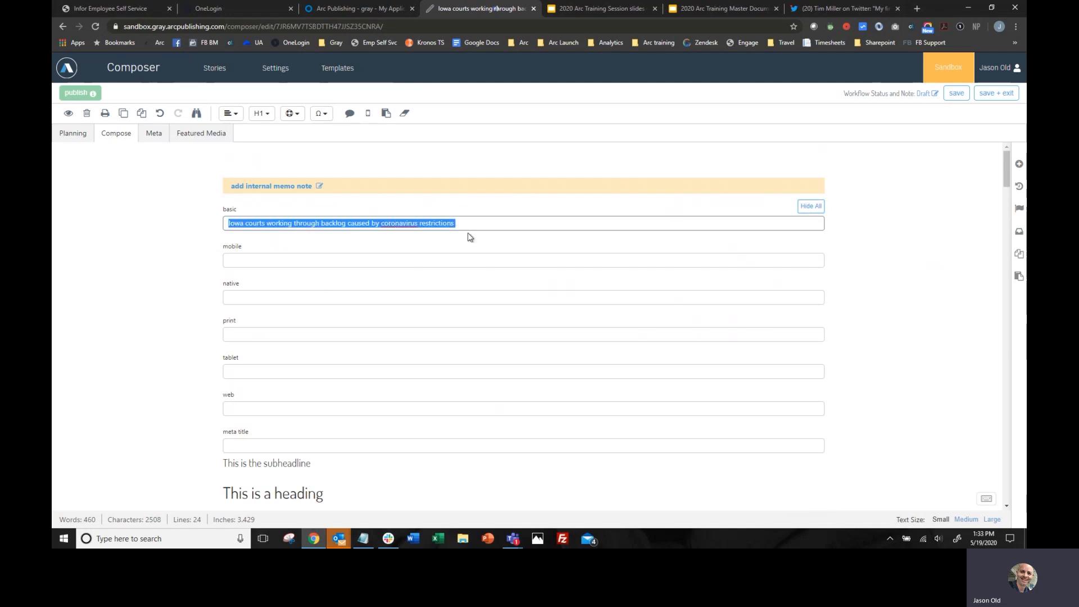
{"action": "left_click", "coordinate": [468, 227]}
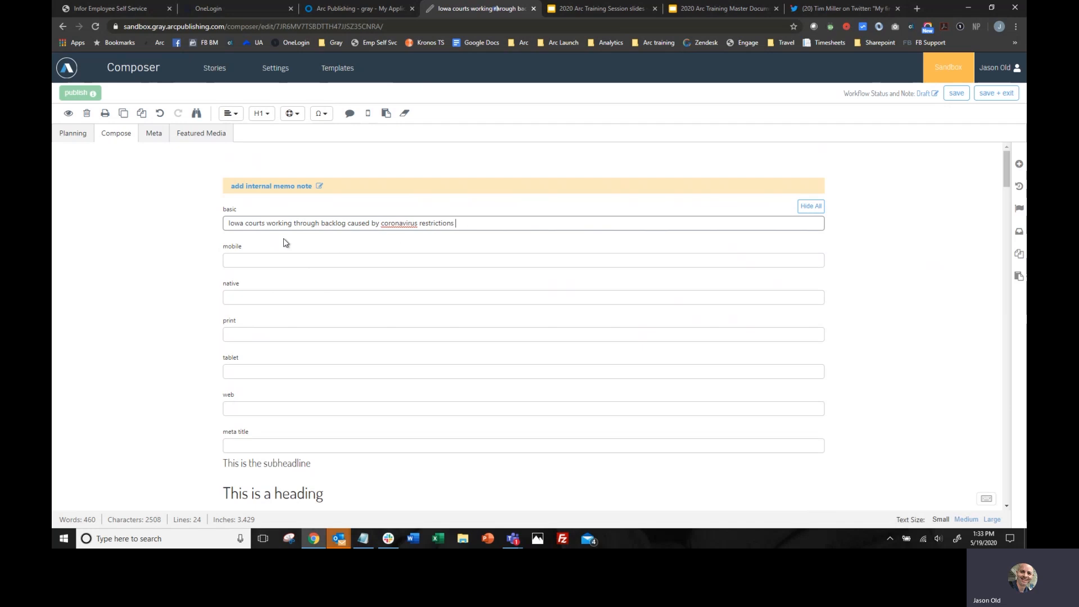
{"action": "left_click", "coordinate": [242, 256]}
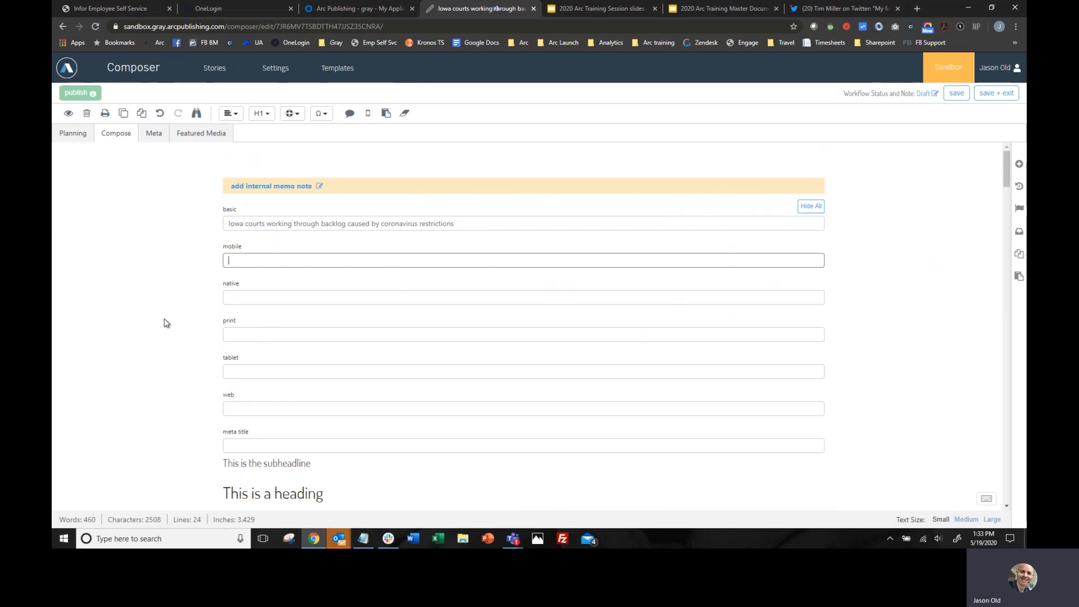
{"action": "left_click", "coordinate": [809, 205]}
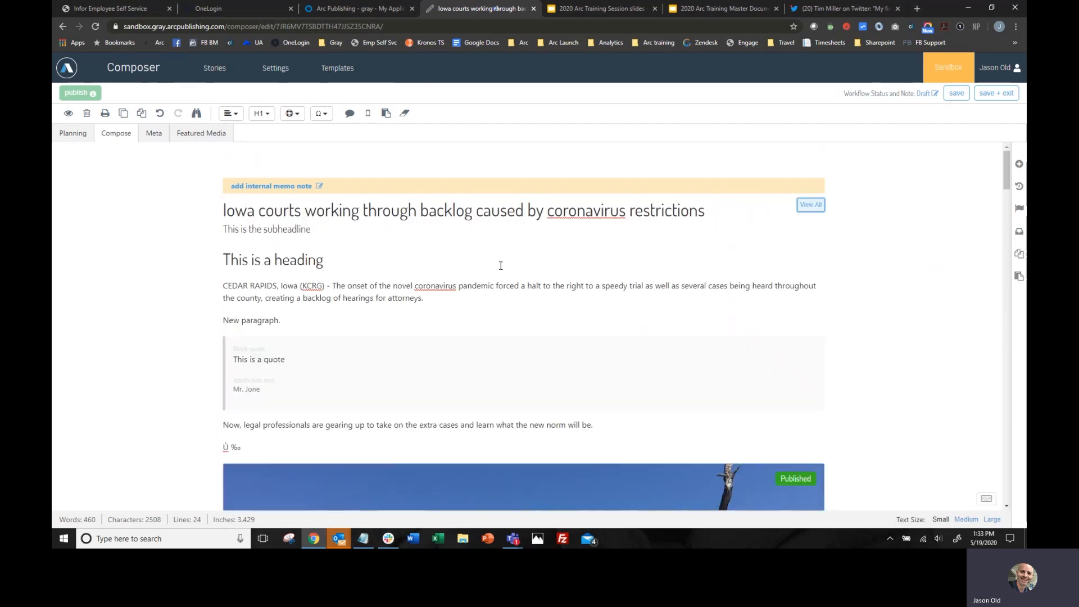
- Assign the opening Cedar Rapids paragraph to the Mobile and Tablet channels
{"action": "left_click_drag", "start_coordinate": [439, 298], "coordinate": [373, 298]}
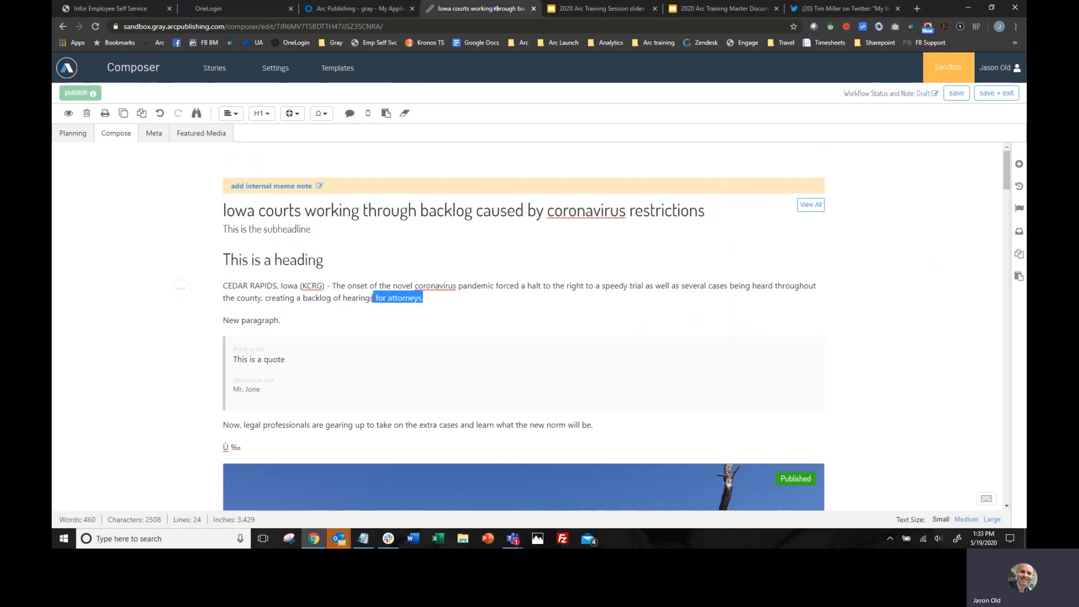
{"action": "left_click", "coordinate": [434, 298]}
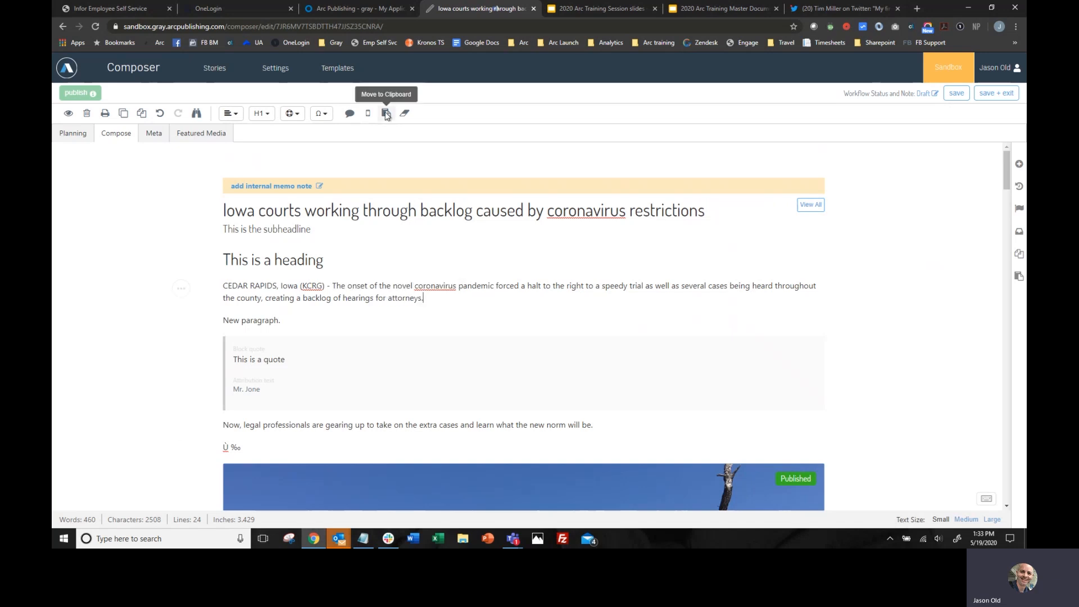
{"action": "left_click", "coordinate": [369, 114]}
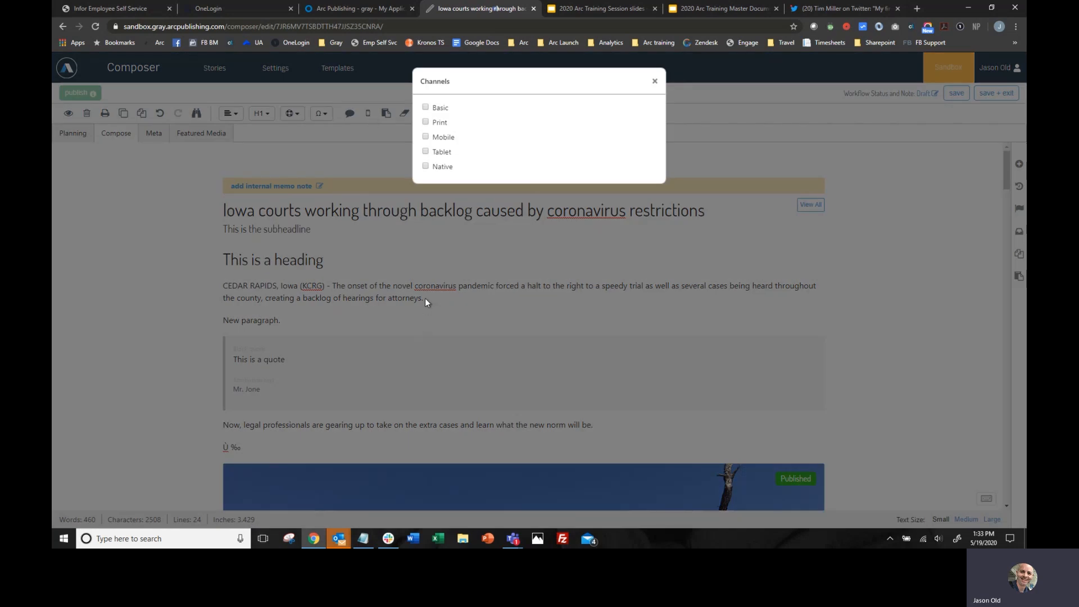
{"action": "left_click", "coordinate": [426, 108]}
{"action": "left_click", "coordinate": [426, 107]}
{"action": "left_click", "coordinate": [426, 137]}
{"action": "left_click", "coordinate": [426, 152]}
{"action": "left_click", "coordinate": [655, 83]}
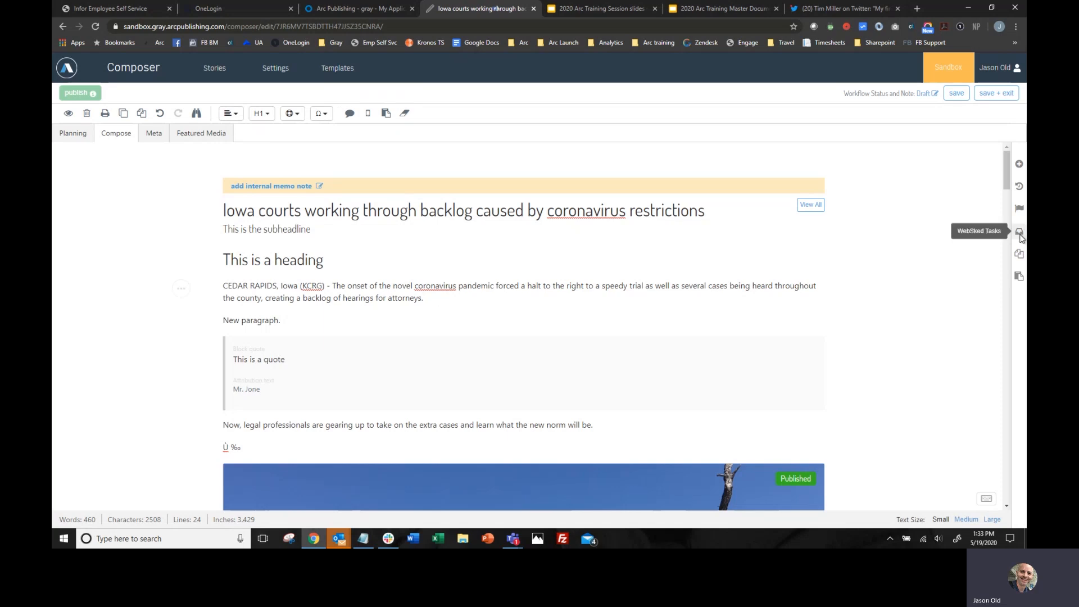
- Show the clipboard items and move the opening Cedar Rapids paragraph out of the story into them
{"action": "left_click", "coordinate": [1019, 277]}
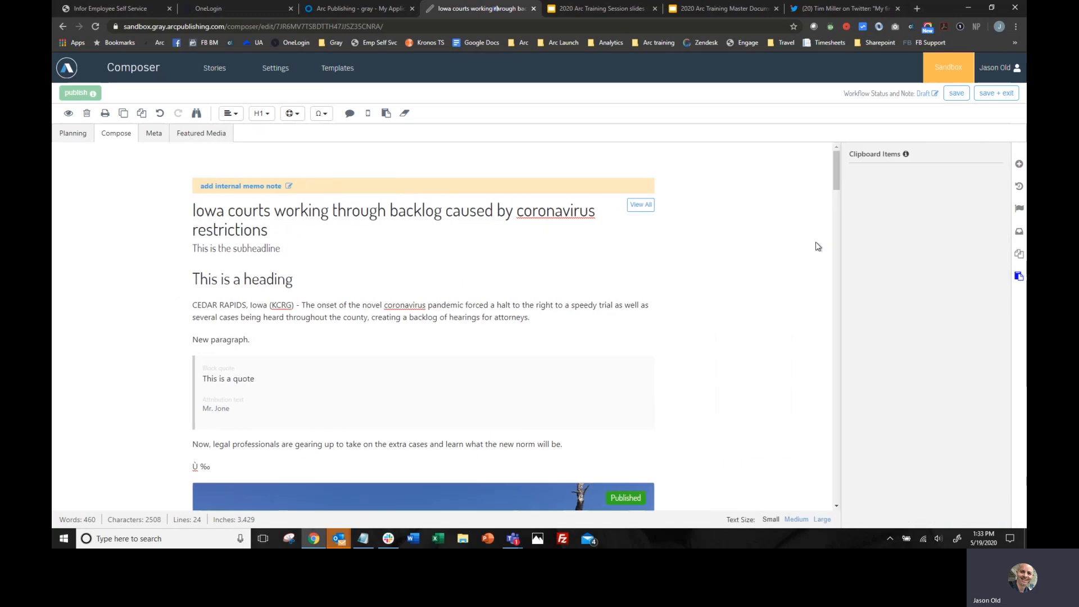
{"action": "triple_click", "coordinate": [571, 318]}
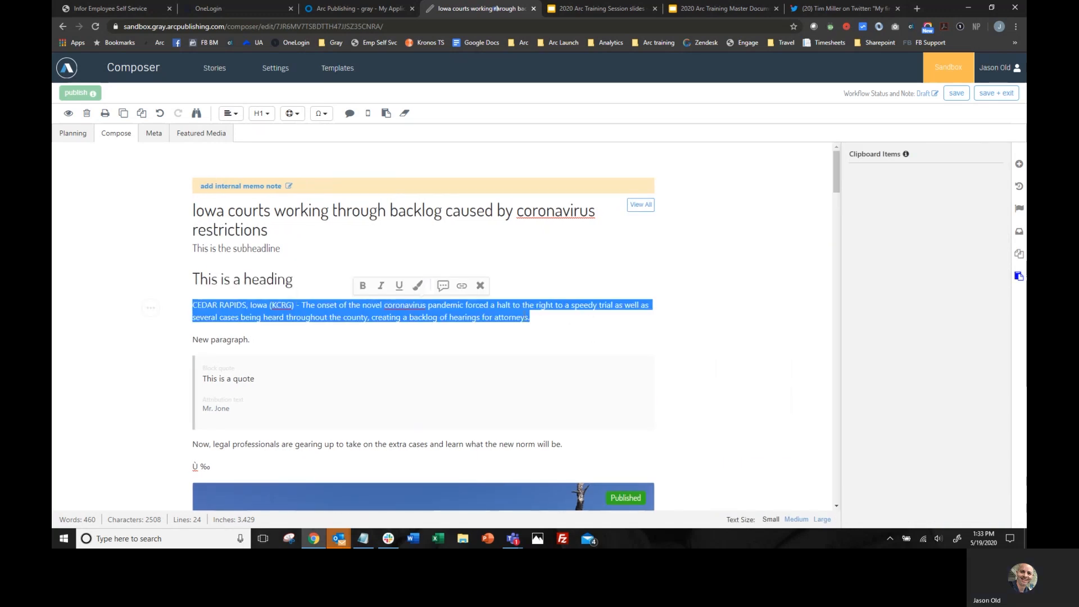
{"action": "left_click", "coordinate": [527, 317]}
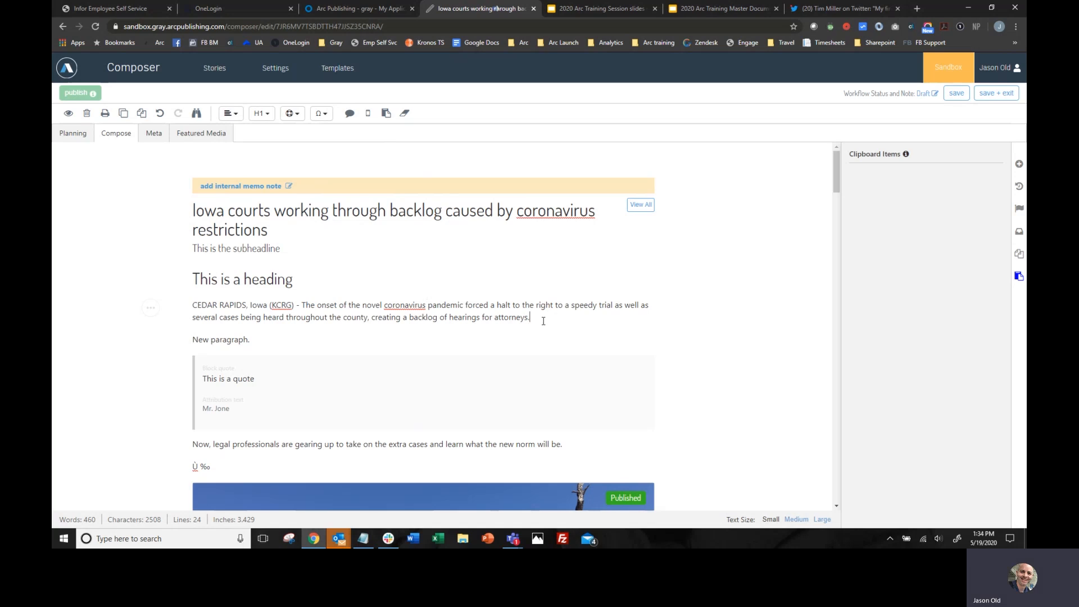
{"action": "left_click", "coordinate": [387, 114]}
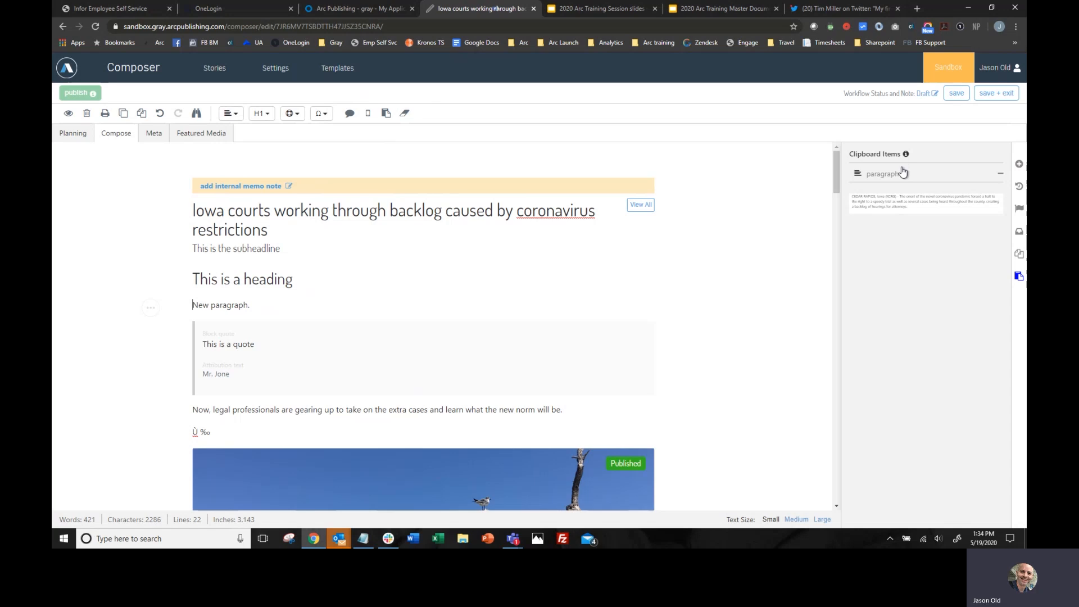
- Place the Cedar Rapids paragraph from the clipboard items between the heading and "New paragraph."
{"action": "mouse_move", "coordinate": [851, 202]}
{"action": "left_click_drag", "start_coordinate": [903, 205], "coordinate": [190, 310]}
{"action": "left_click_drag", "start_coordinate": [873, 205], "coordinate": [194, 311]}
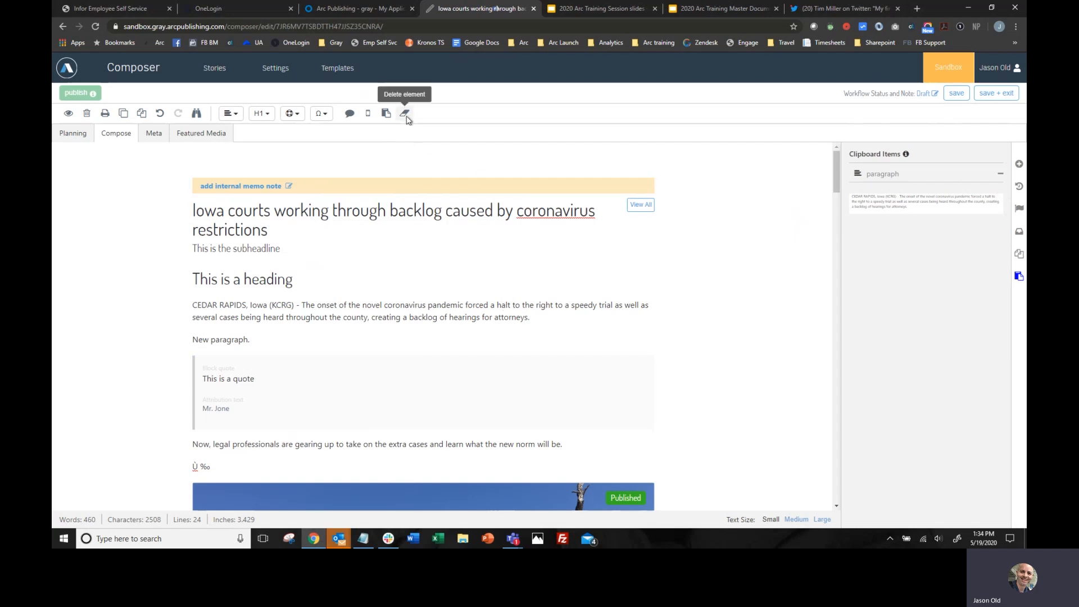
- Highlight the phrase "backlog of hearings for attorneys." at the end of the Cedar Rapids paragraph
{"action": "left_click_drag", "start_coordinate": [532, 318], "coordinate": [115, 308]}
{"action": "left_click", "coordinate": [530, 319]}
{"action": "mouse_move", "coordinate": [532, 318]}
{"action": "left_mouse_down"}
{"action": "mouse_move", "coordinate": [396, 319]}
{"action": "mouse_move", "coordinate": [410, 319]}
{"action": "left_mouse_up"}
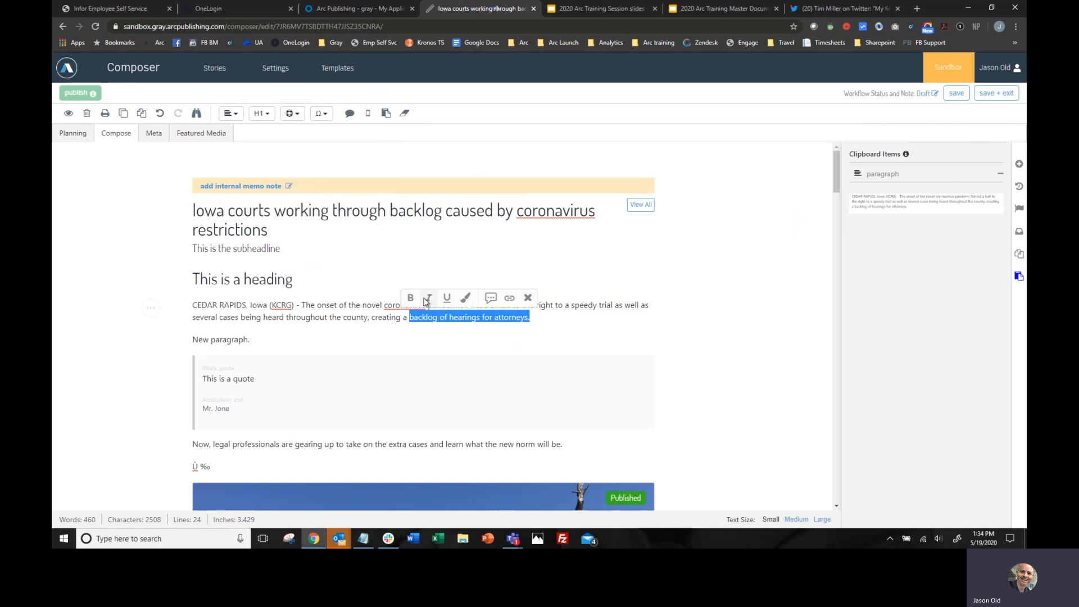
{"action": "left_click", "coordinate": [466, 299]}
{"action": "left_click", "coordinate": [429, 297]}
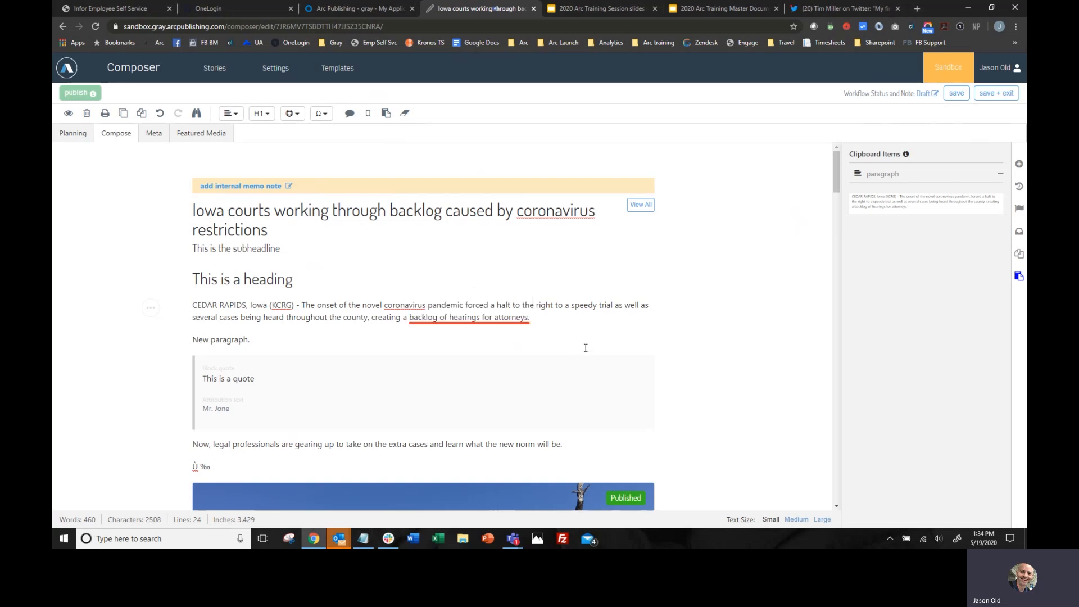
- Italicize "acklog of hearings for attorneys." within the highlighted phrase and remove the italics again
{"action": "left_click_drag", "start_coordinate": [531, 318], "coordinate": [414, 317]}
{"action": "key", "text": "ctrl+i"}
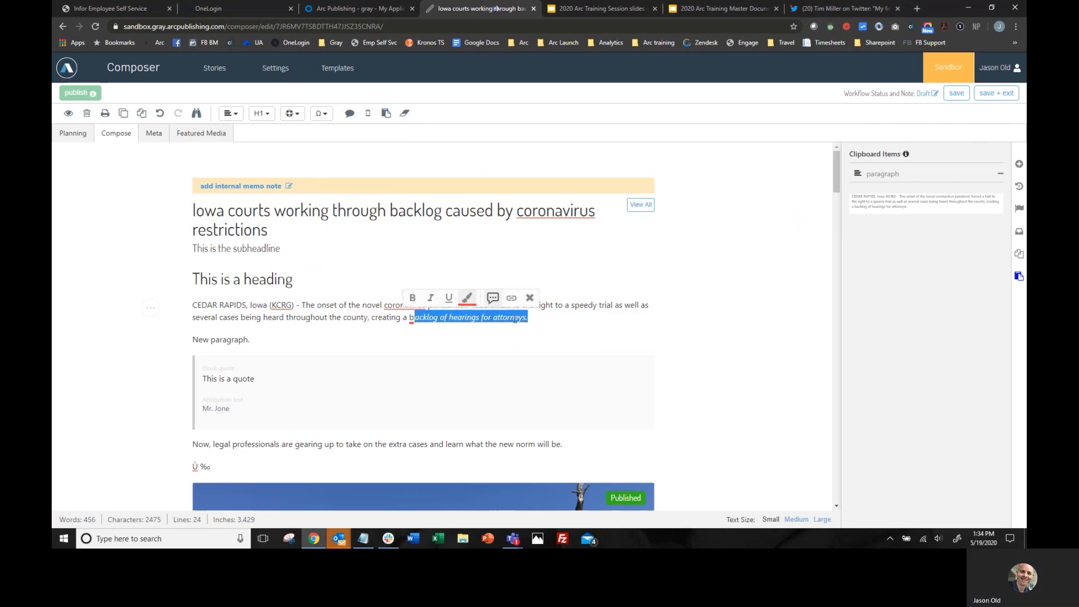
{"action": "key", "text": "ctrl+i"}
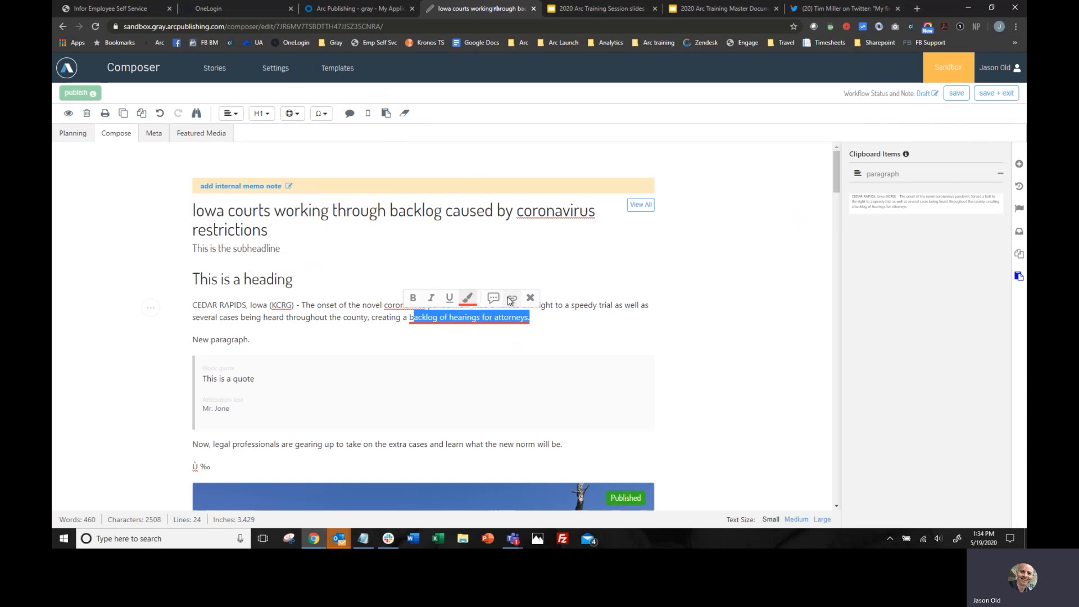
{"action": "left_click", "coordinate": [537, 318]}
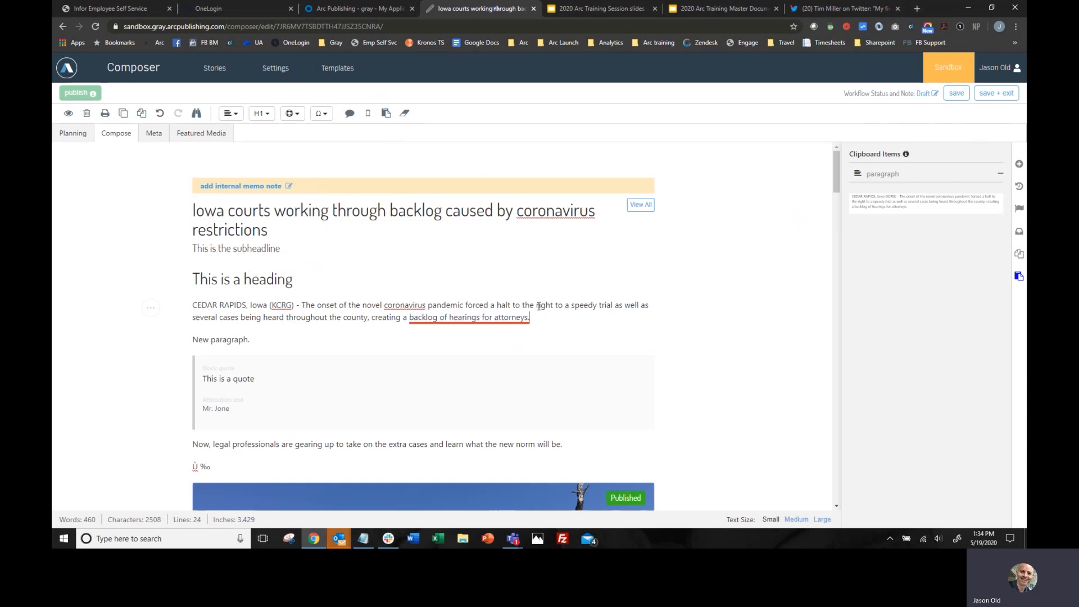
- Show the link settings for the phrase "right to a speedy trial as" and close them without adding a link
{"action": "mouse_move", "coordinate": [542, 305]}
{"action": "left_mouse_down"}
{"action": "mouse_move", "coordinate": [617, 304]}
{"action": "mouse_move", "coordinate": [535, 303]}
{"action": "left_mouse_up"}
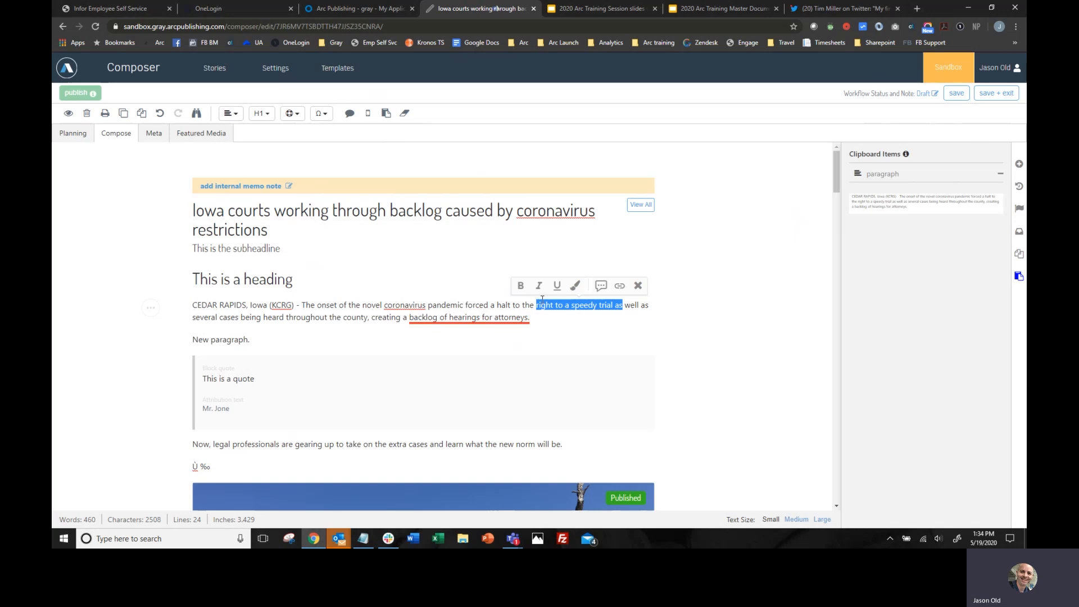
{"action": "left_click", "coordinate": [620, 286]}
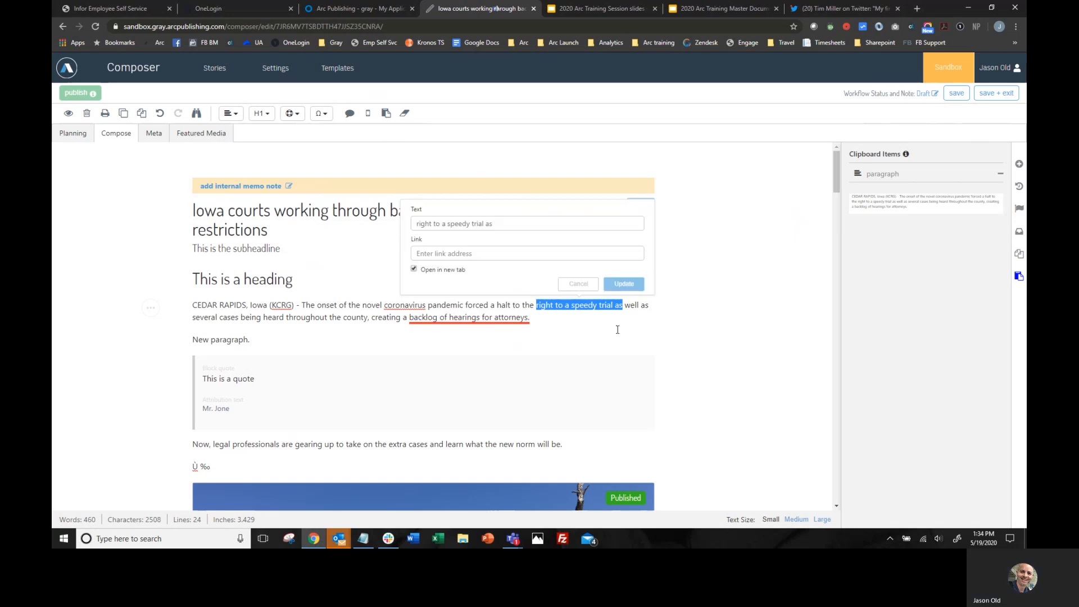
{"action": "left_click", "coordinate": [470, 254]}
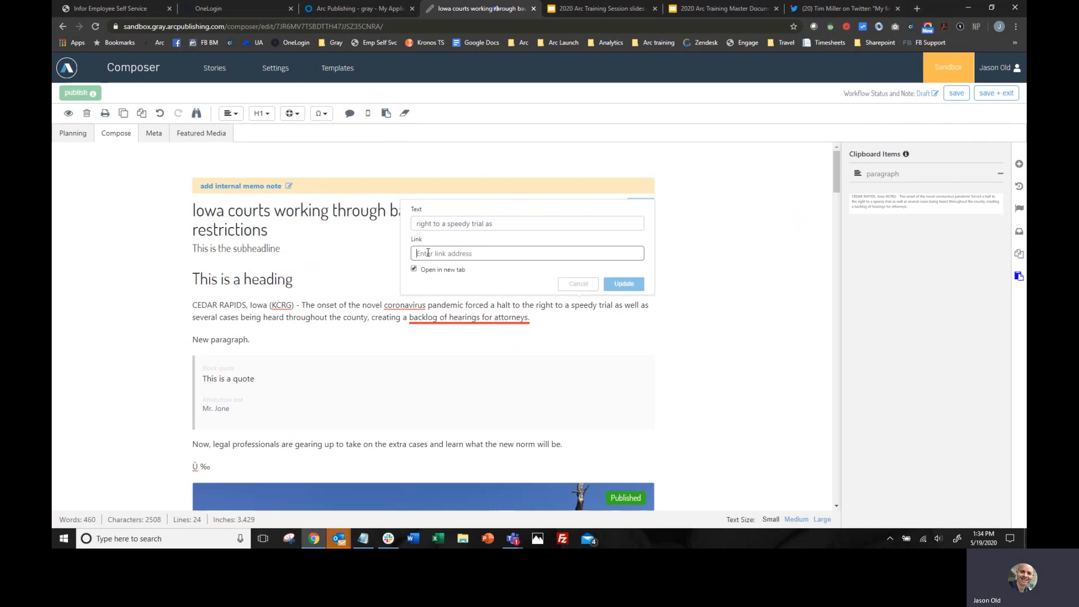
{"action": "left_click", "coordinate": [700, 337]}
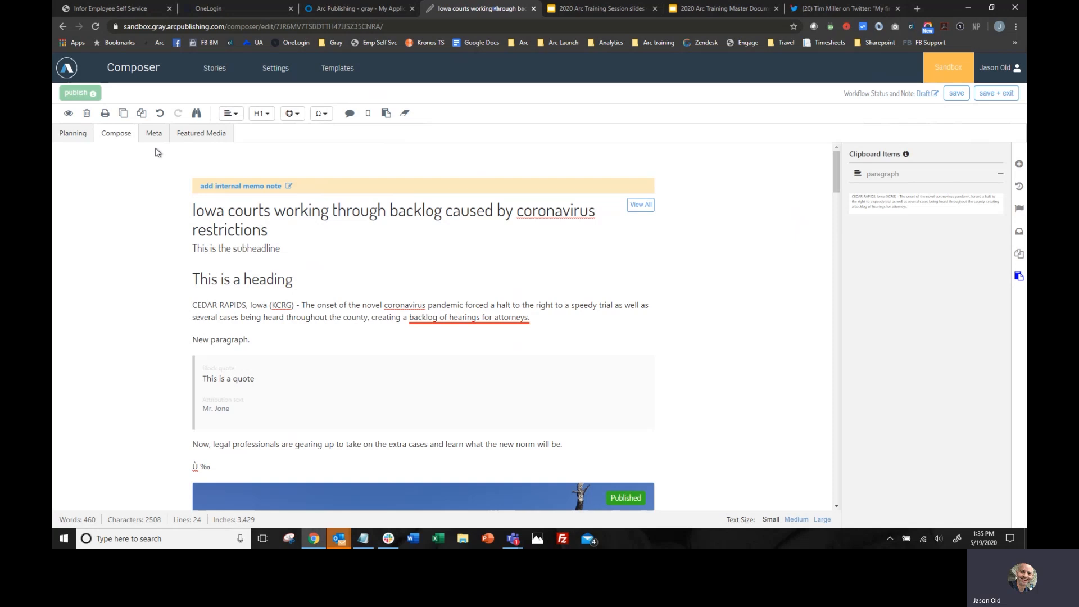
- Save the story and open its draft preview
{"action": "left_click", "coordinate": [956, 93]}
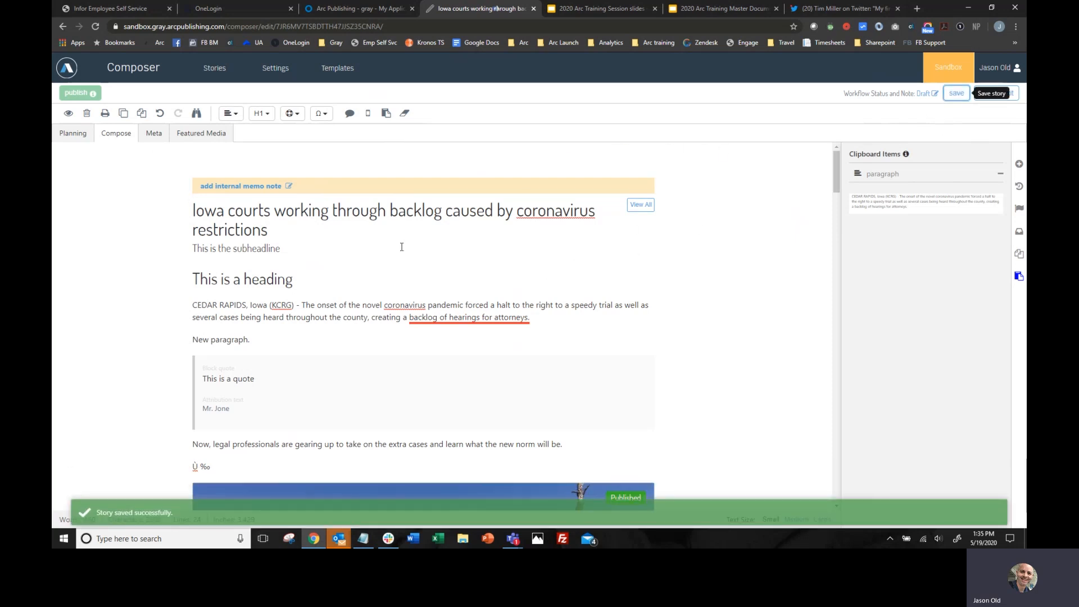
{"action": "left_click", "coordinate": [68, 114]}
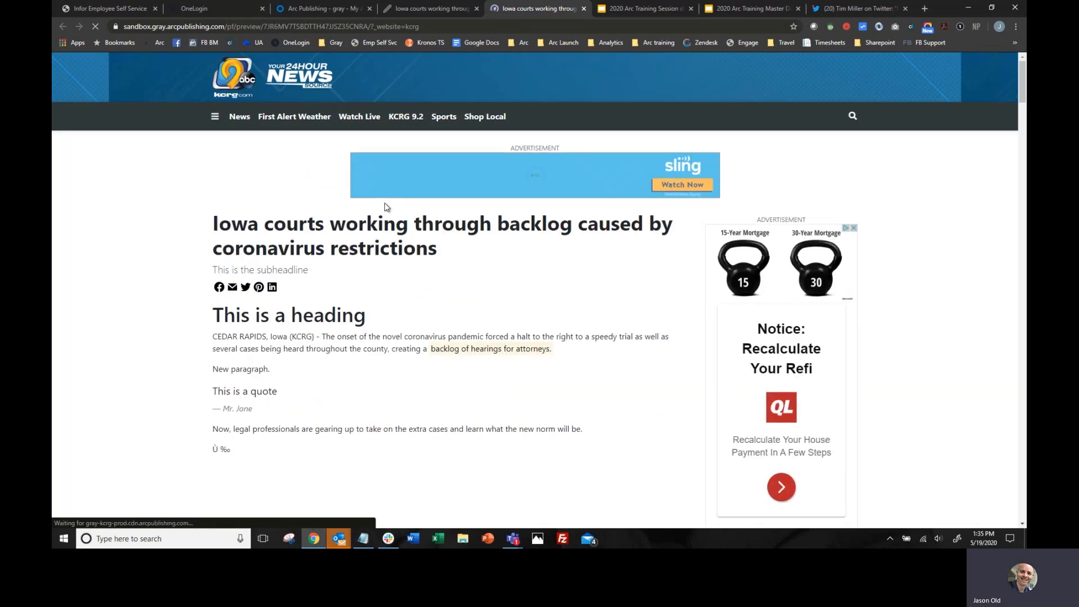
- Examine the previewed story from the highlighted phrase through the photos, embeds, pull quote and link list, and close the preview
{"action": "scroll", "coordinate": [373, 272], "scroll_direction": "down", "scroll_amount": 3}
{"action": "scroll", "coordinate": [377, 274], "scroll_direction": "down", "scroll_amount": 8}
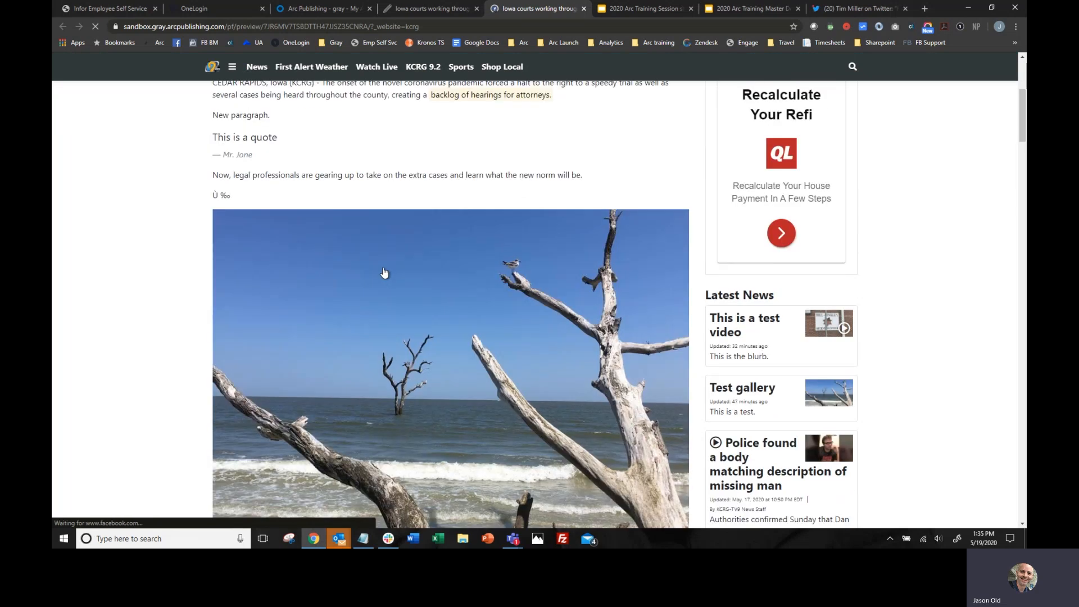
{"action": "scroll", "coordinate": [383, 268], "scroll_direction": "down", "scroll_amount": 7}
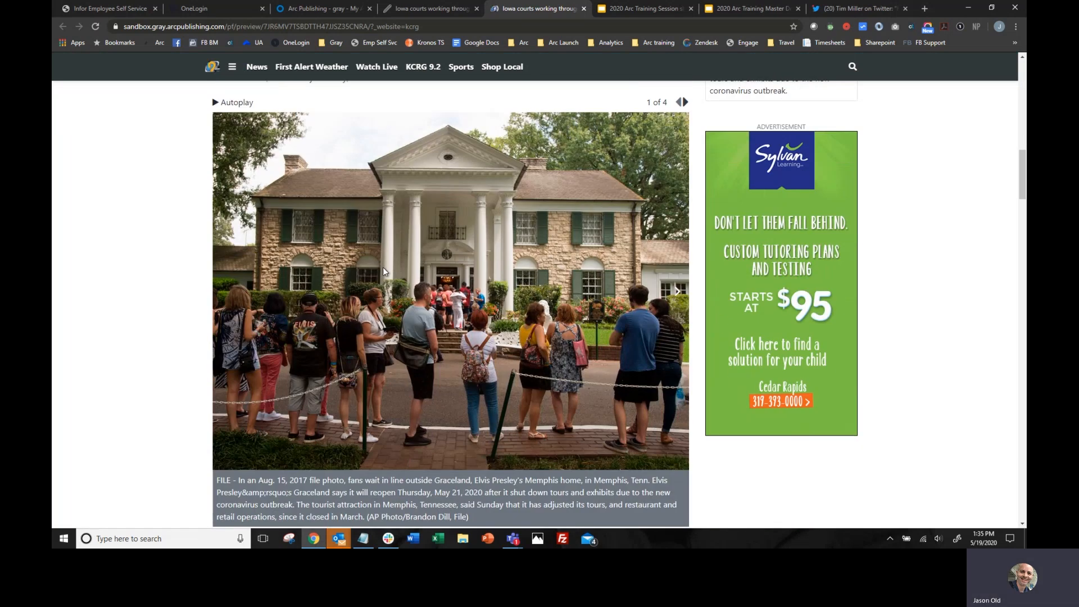
{"action": "scroll", "coordinate": [383, 268], "scroll_direction": "down", "scroll_amount": 3}
{"action": "scroll", "coordinate": [383, 267], "scroll_direction": "down", "scroll_amount": 10}
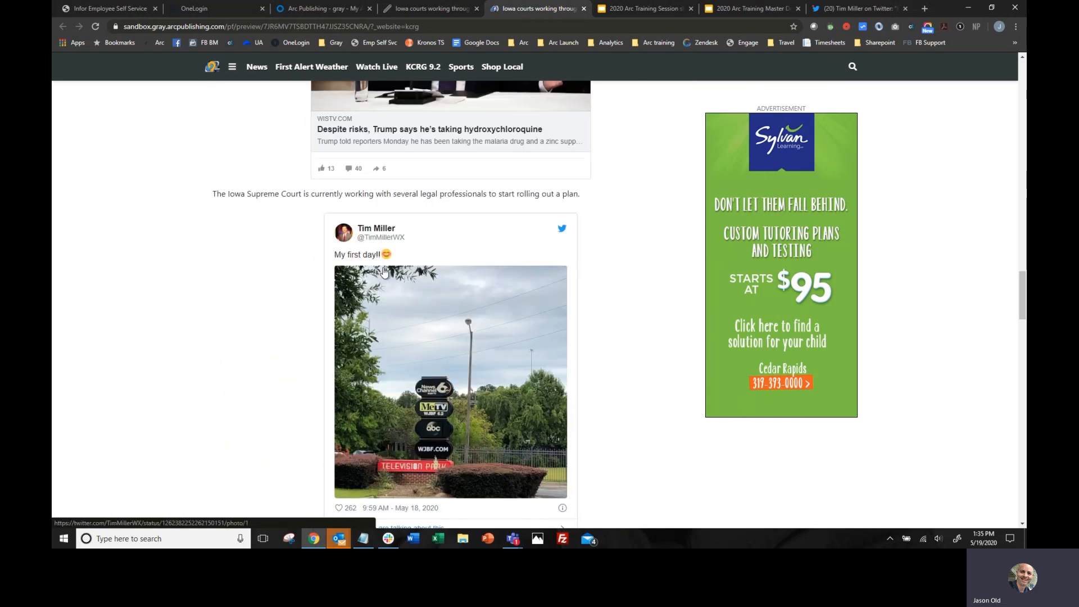
{"action": "scroll", "coordinate": [382, 267], "scroll_direction": "down", "scroll_amount": 6}
{"action": "scroll", "coordinate": [384, 273], "scroll_direction": "down", "scroll_amount": 2}
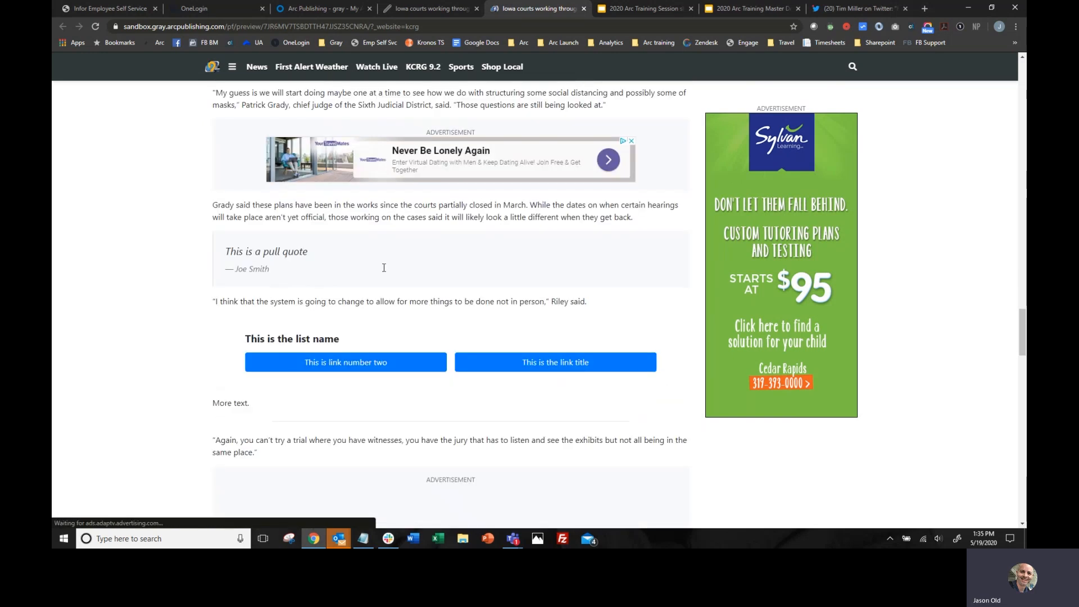
{"action": "scroll", "coordinate": [402, 267], "scroll_direction": "down", "scroll_amount": 2}
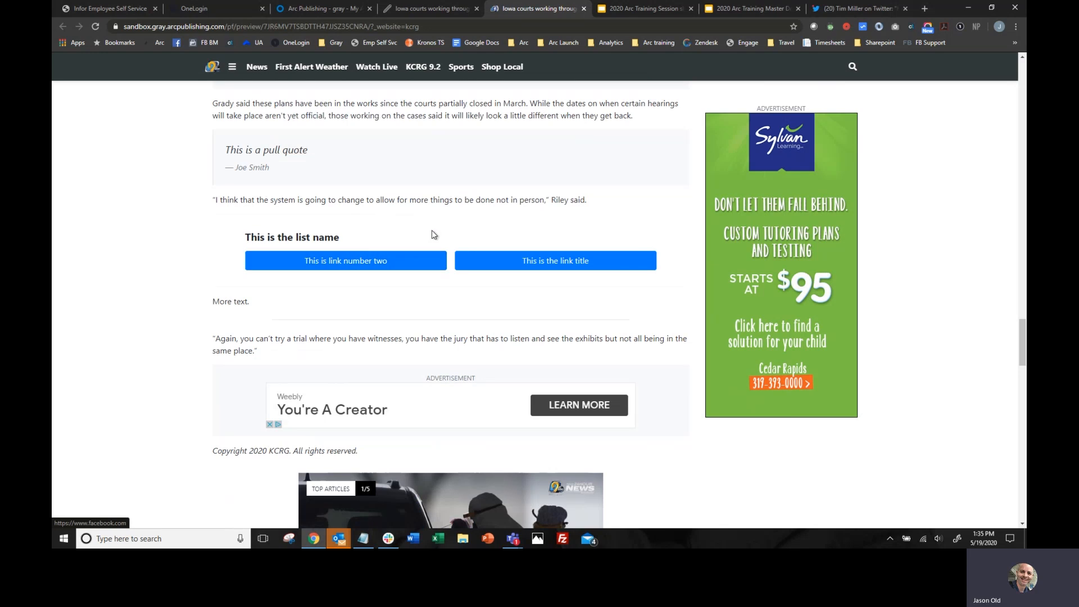
{"action": "scroll", "coordinate": [431, 230], "scroll_direction": "down", "scroll_amount": 5}
{"action": "scroll", "coordinate": [430, 236], "scroll_direction": "up", "scroll_amount": 20}
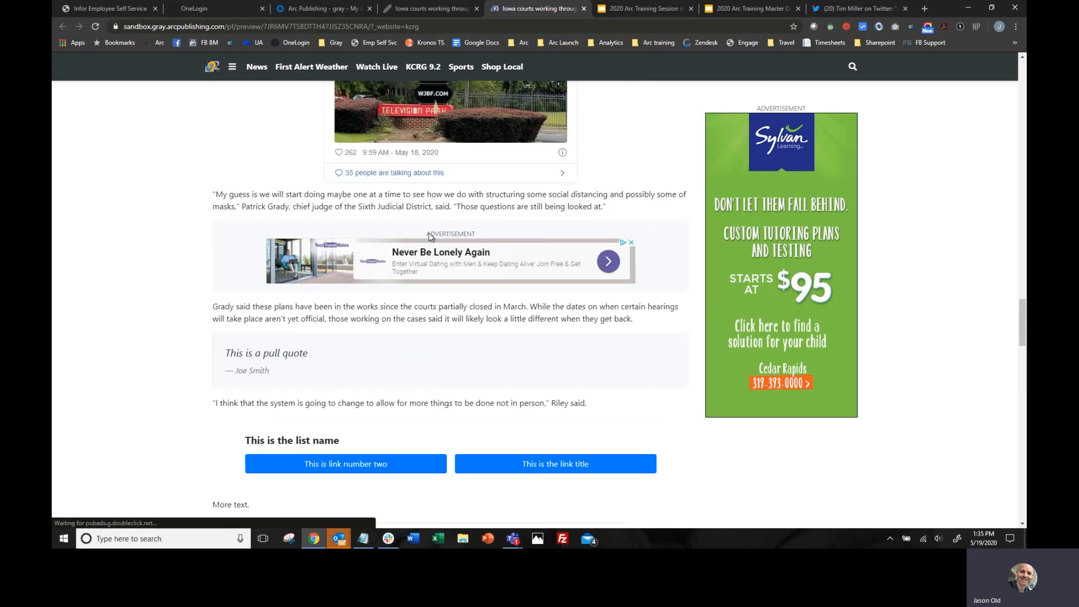
{"action": "scroll", "coordinate": [429, 239], "scroll_direction": "up", "scroll_amount": 8}
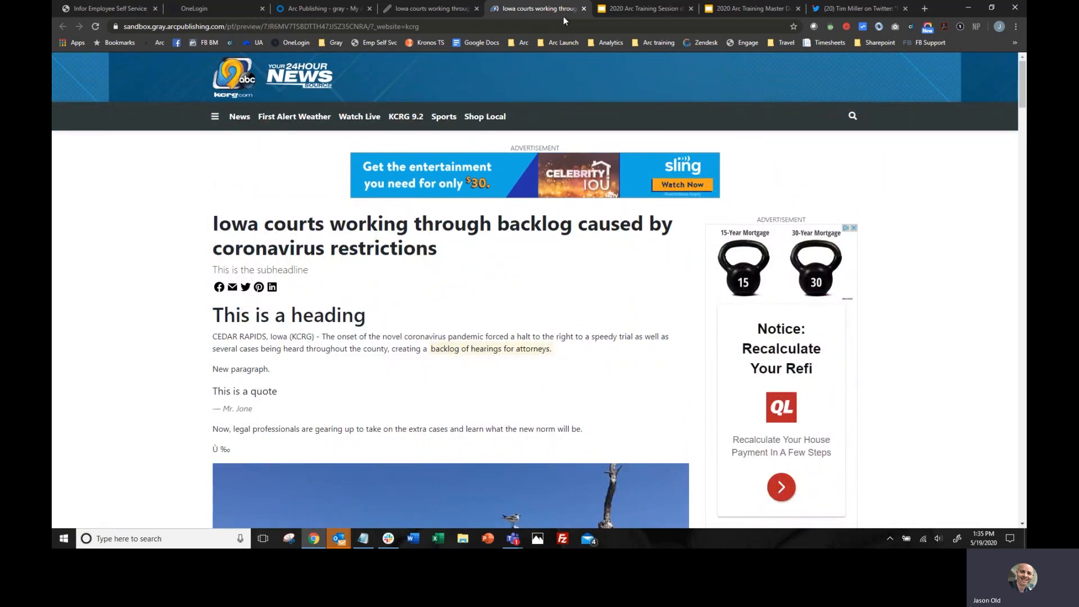
{"action": "left_click", "coordinate": [583, 9]}
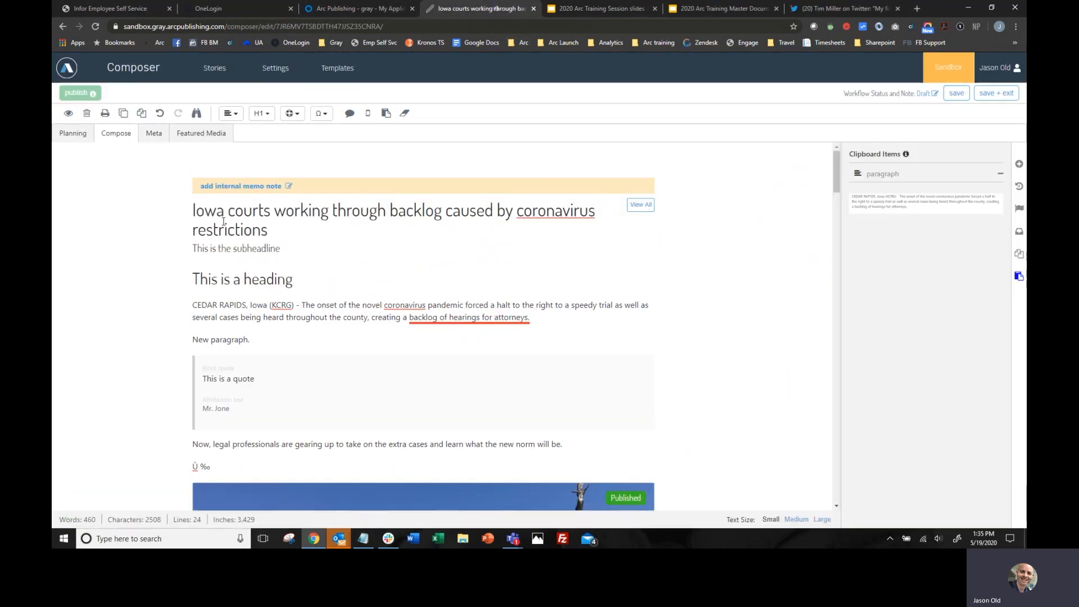
- Open the story's metadata and its Description field for editing
{"action": "left_click", "coordinate": [153, 137]}
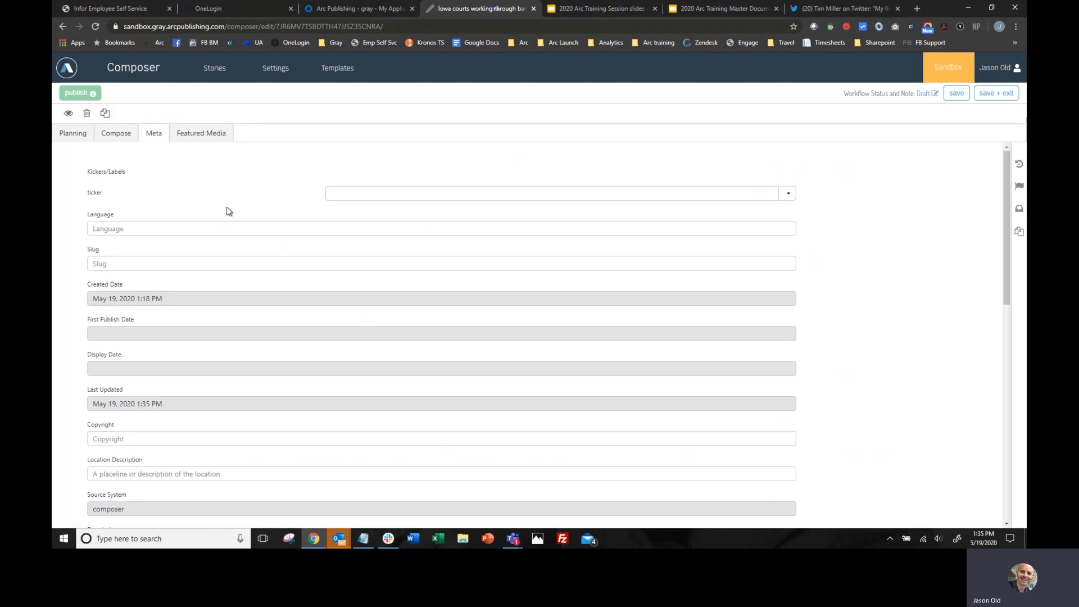
{"action": "scroll", "coordinate": [247, 209], "scroll_direction": "down", "scroll_amount": 3}
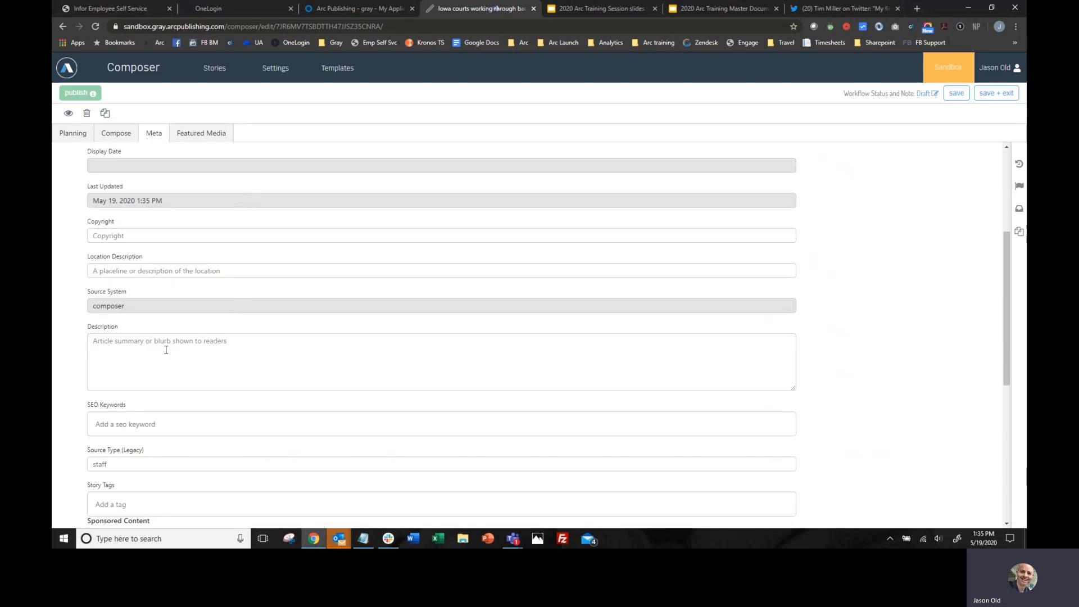
{"action": "left_click", "coordinate": [142, 344]}
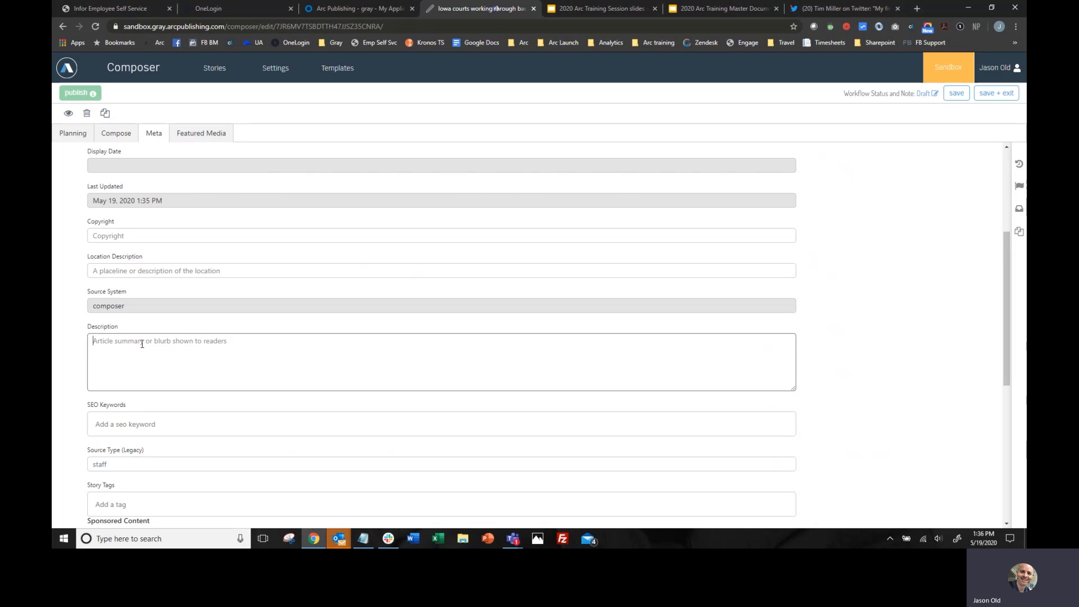
- Enter "This is the description." as the story's description
{"action": "type", "text": "This is the description."}
- Add the SEO keyword "keyword" to the story's metadata and save the story
{"action": "scroll", "coordinate": [142, 344], "scroll_direction": "down", "scroll_amount": 3}
{"action": "left_click", "coordinate": [195, 273]}
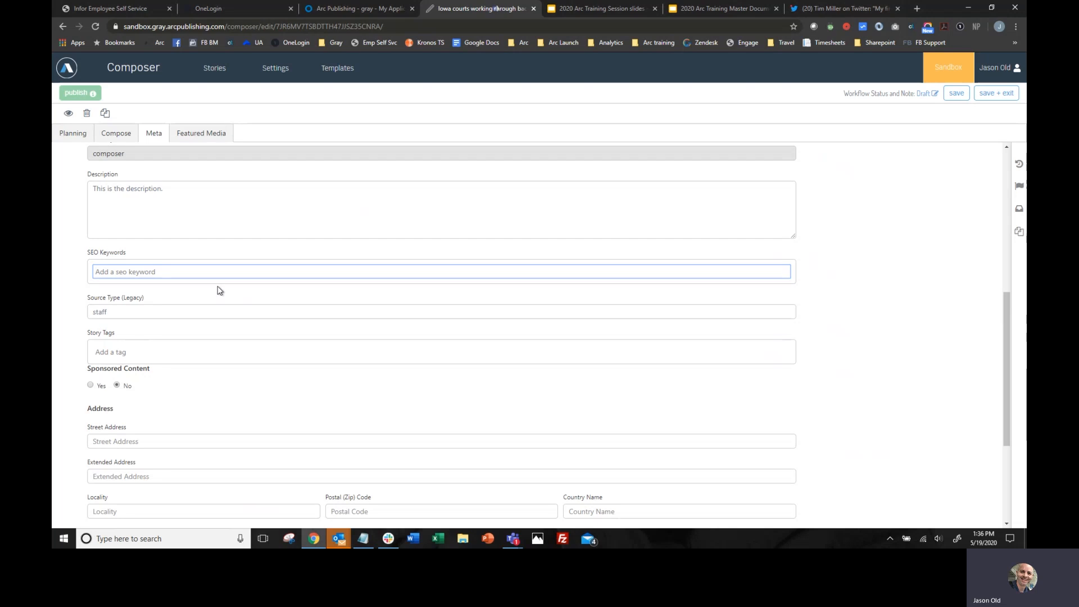
{"action": "type", "text": "kew"}
{"action": "type", "text": "word"}
{"action": "key", "text": "Return"}
{"action": "scroll", "coordinate": [219, 291], "scroll_direction": "down", "scroll_amount": 3}
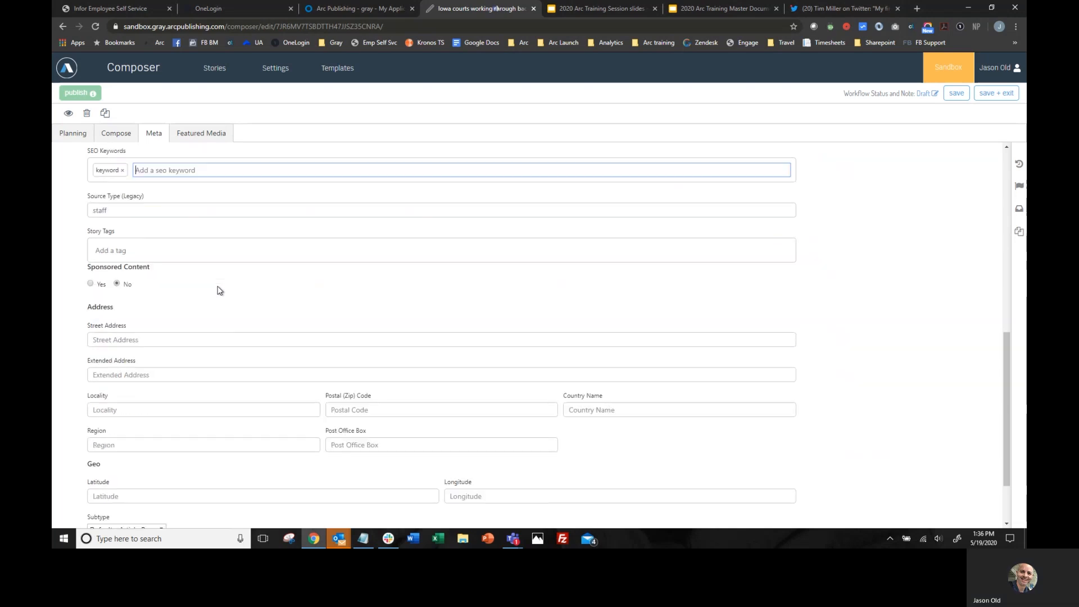
{"action": "scroll", "coordinate": [219, 288], "scroll_direction": "up", "scroll_amount": 5}
{"action": "scroll", "coordinate": [218, 287], "scroll_direction": "up", "scroll_amount": 4}
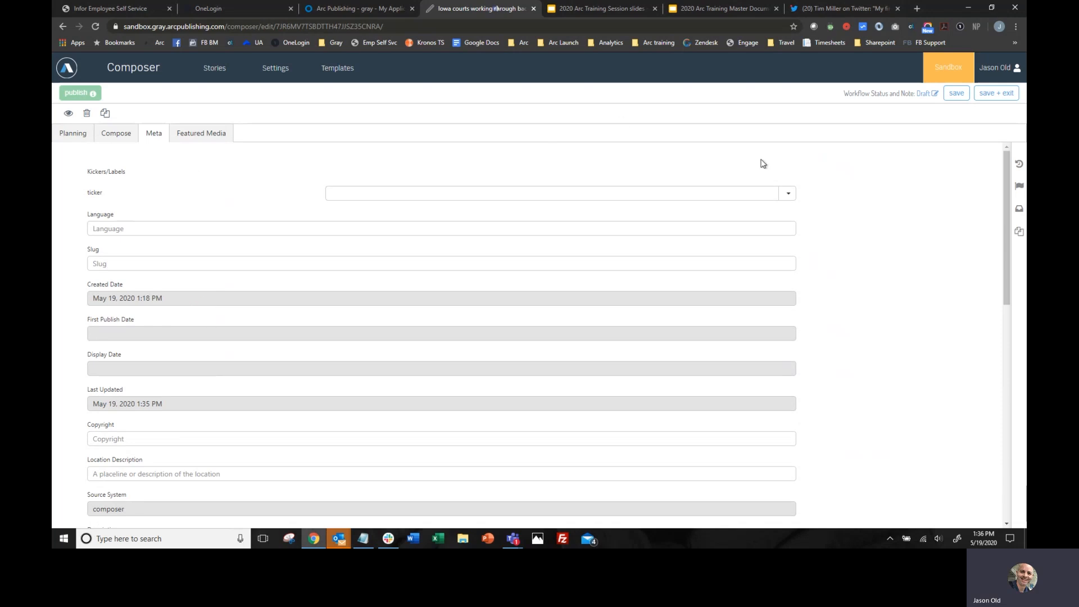
{"action": "left_click", "coordinate": [956, 93]}
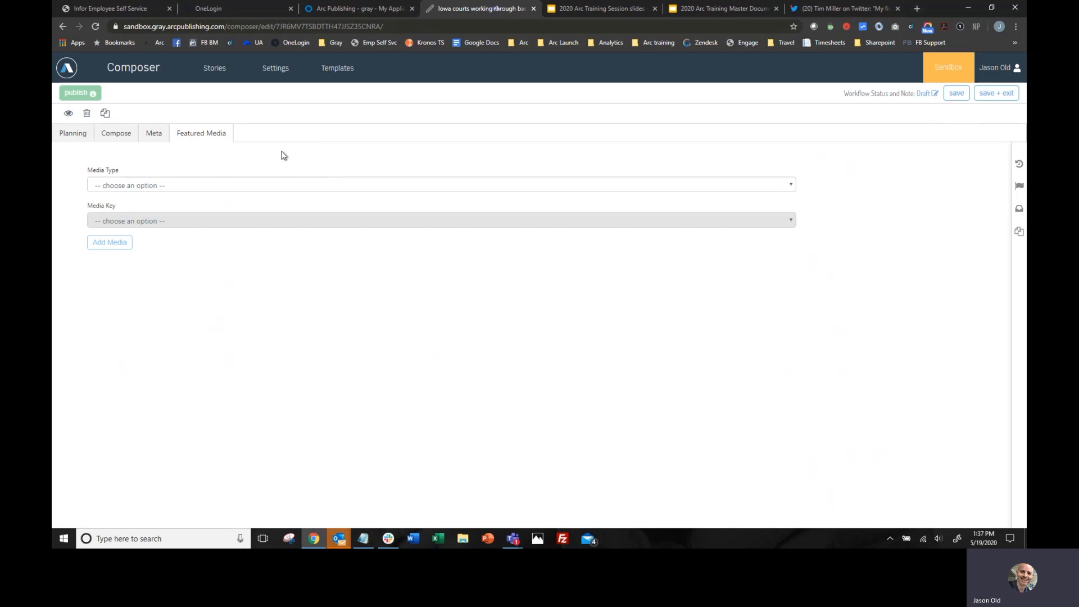
- Set the story's featured media type to Image with the media key basic
{"action": "left_click", "coordinate": [224, 189]}
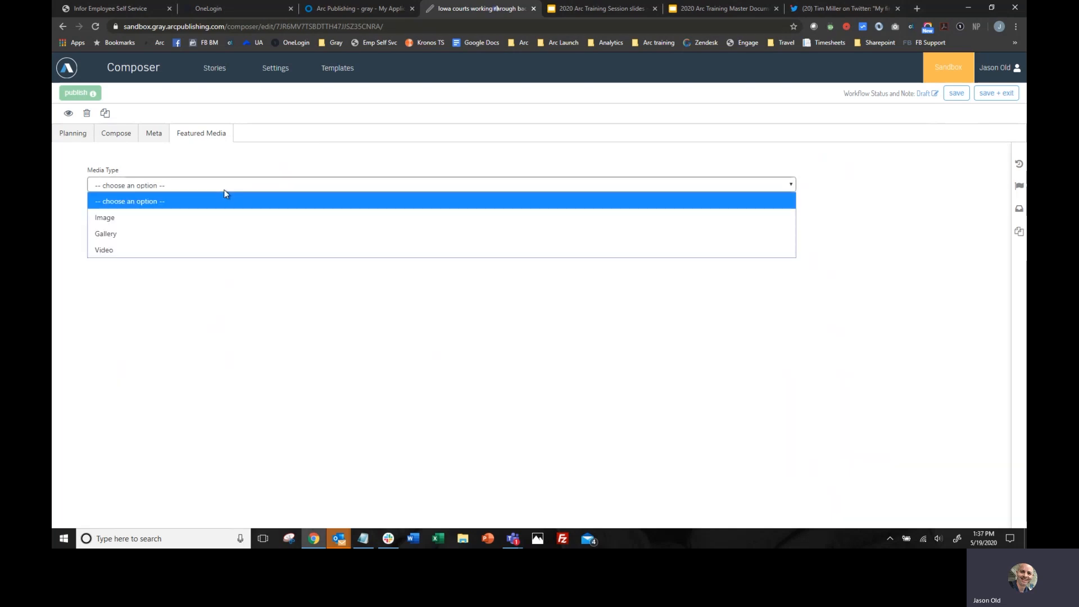
{"action": "left_click", "coordinate": [224, 190]}
{"action": "left_click", "coordinate": [234, 183]}
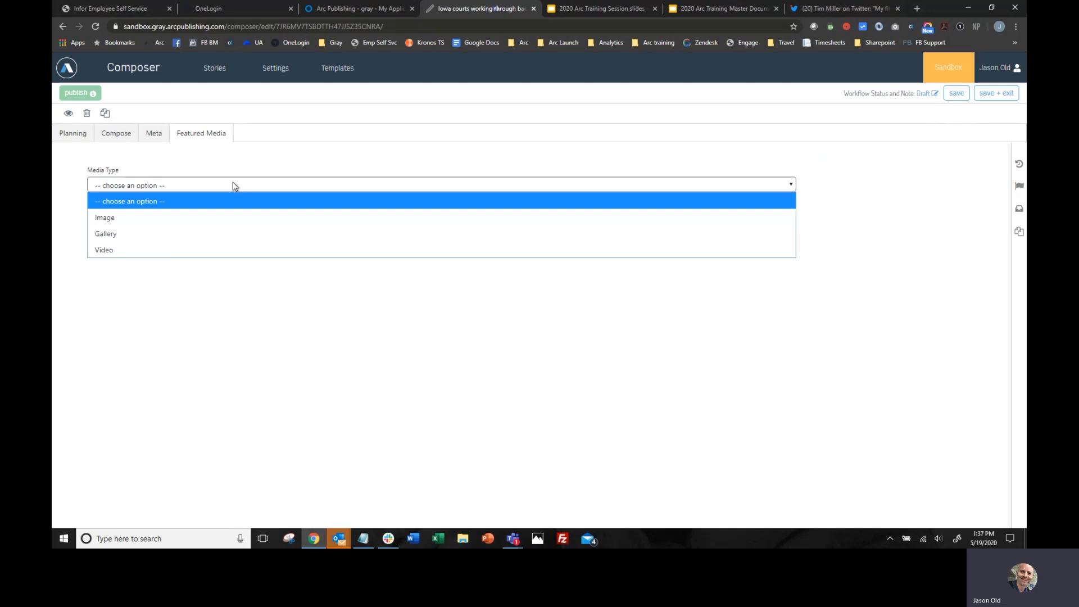
{"action": "left_click", "coordinate": [190, 222]}
{"action": "left_click", "coordinate": [196, 222]}
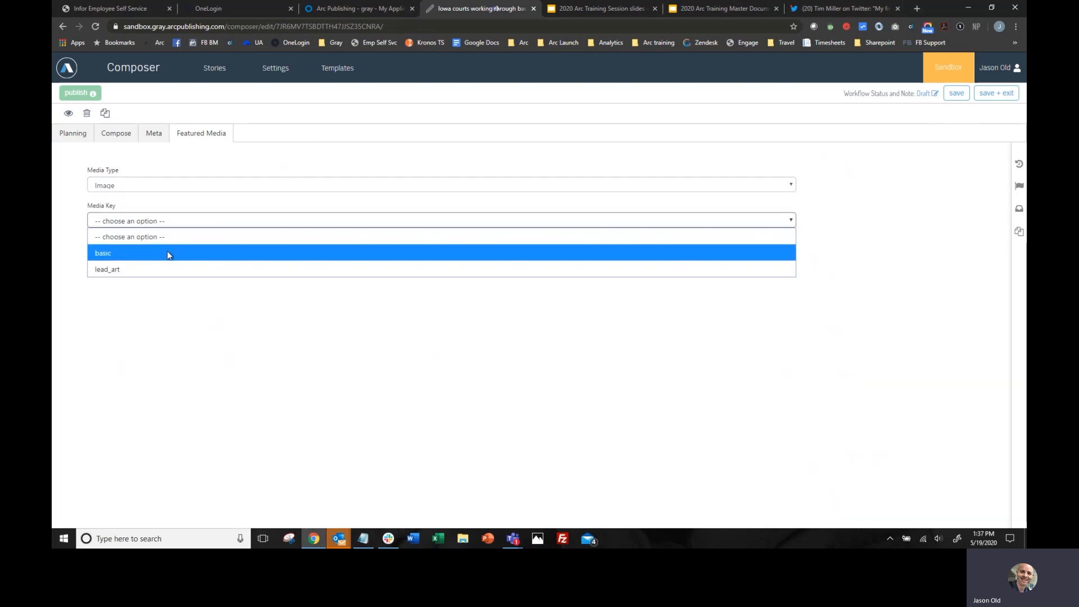
{"action": "left_click", "coordinate": [114, 254]}
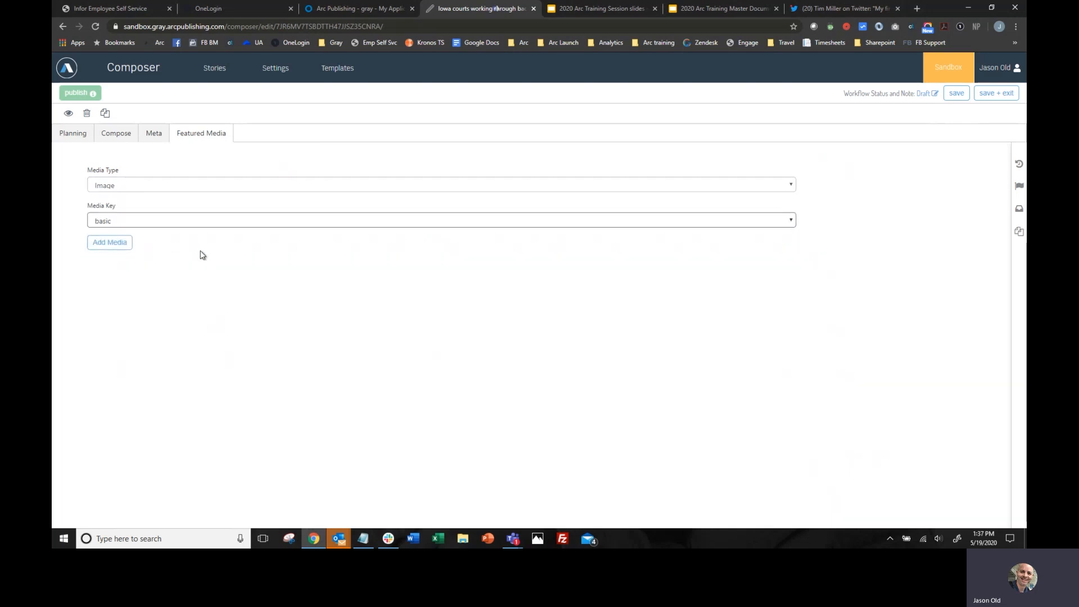
- Add the Venice photo of the canal seen through an iron wheel as the featured image
{"action": "left_click", "coordinate": [111, 245]}
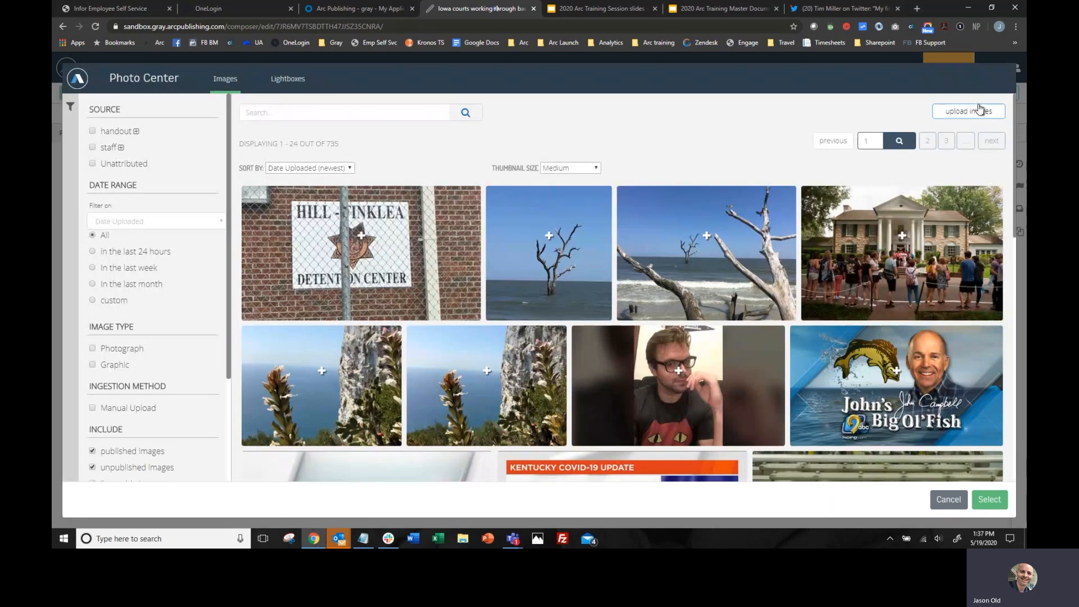
{"action": "mouse_move", "coordinate": [518, 240]}
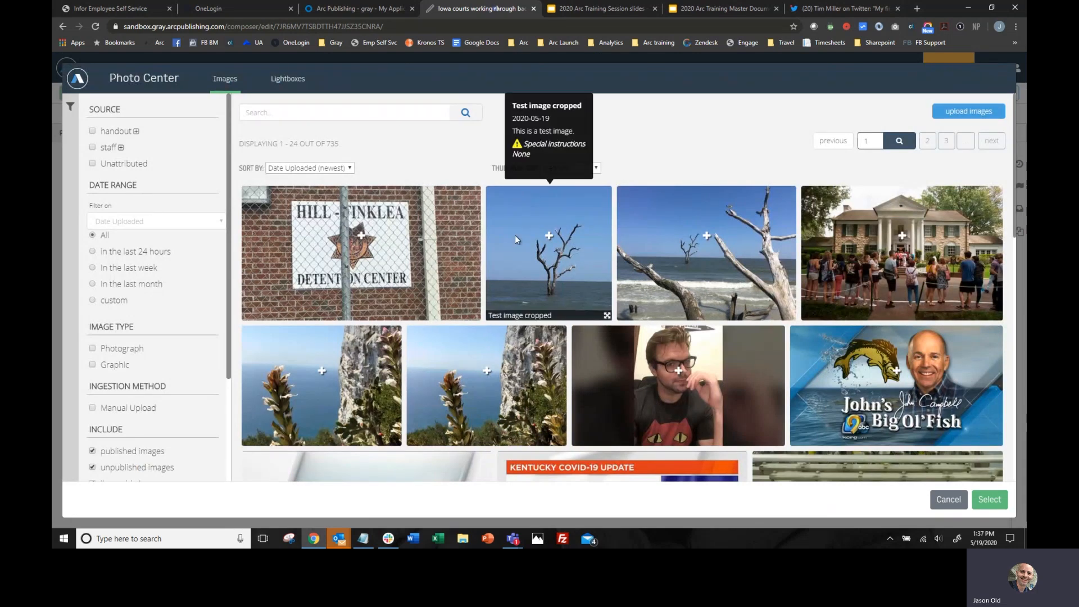
{"action": "scroll", "coordinate": [515, 235], "scroll_direction": "down", "scroll_amount": 10}
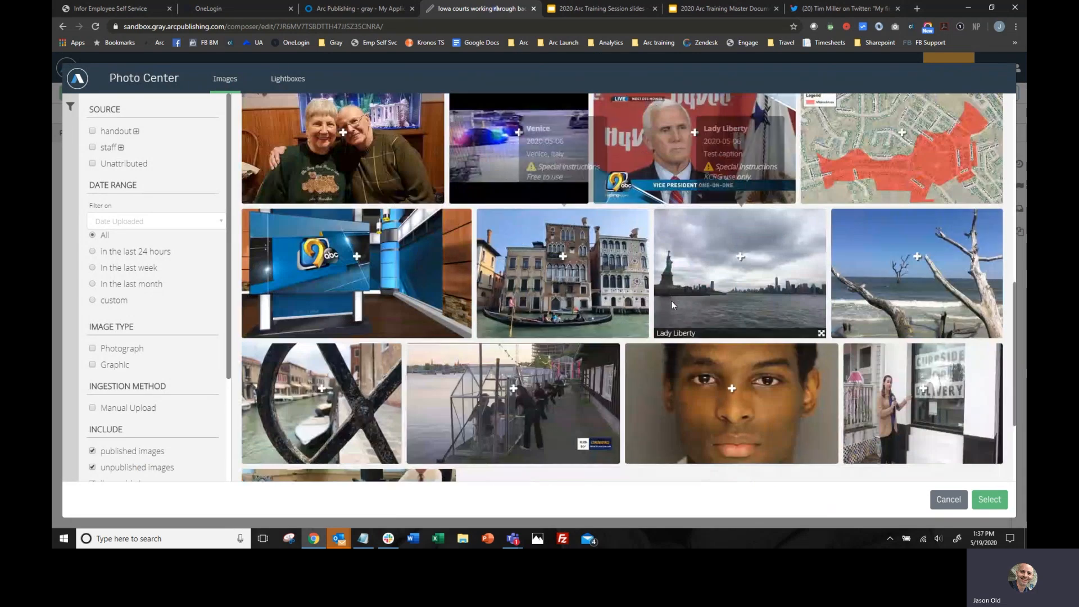
{"action": "scroll", "coordinate": [673, 305], "scroll_direction": "down", "scroll_amount": 3}
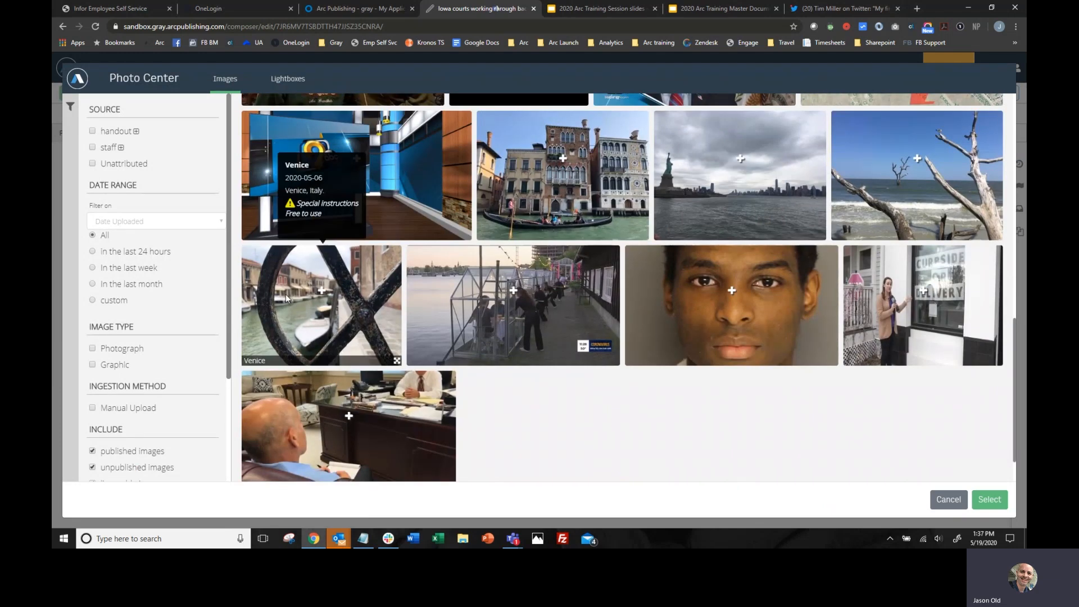
{"action": "left_click", "coordinate": [325, 292]}
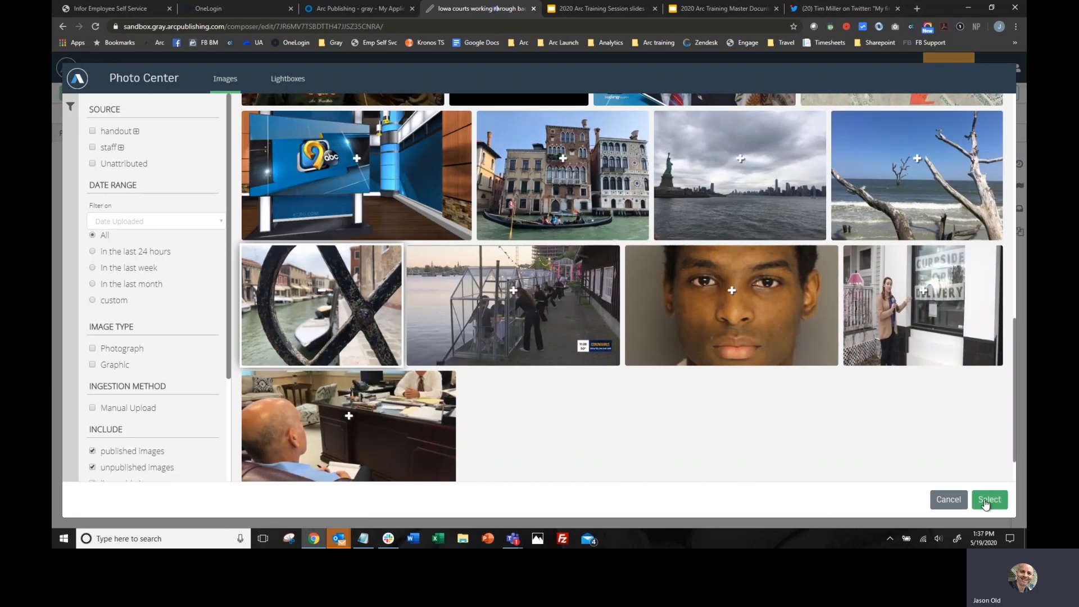
{"action": "left_click", "coordinate": [988, 500]}
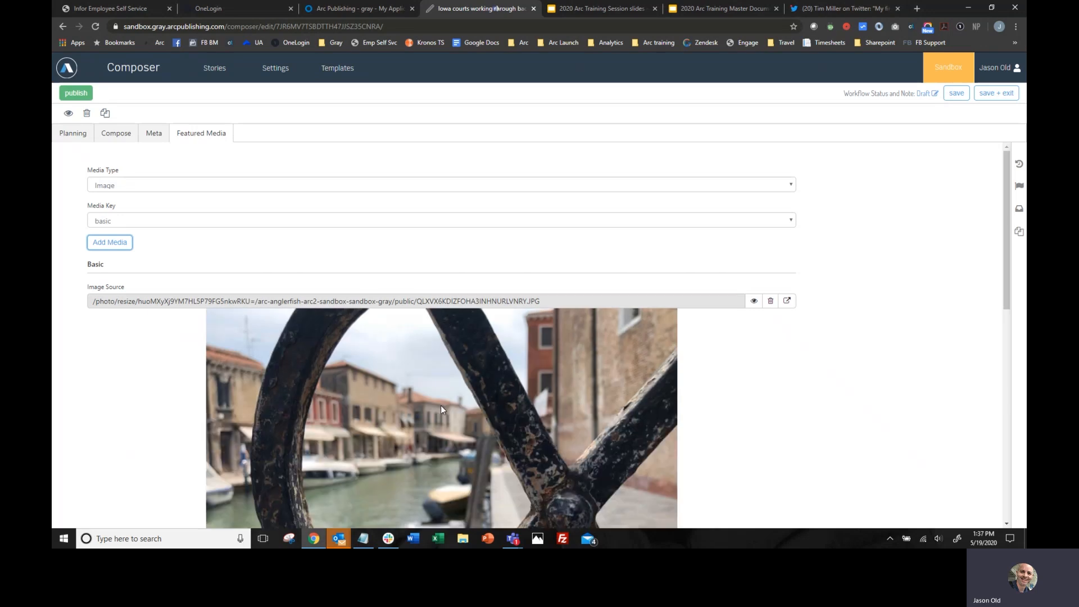
- Examine the featured Venice image and its caption, title, source and focal point fields
{"action": "scroll", "coordinate": [433, 372], "scroll_direction": "down", "scroll_amount": 5}
{"action": "scroll", "coordinate": [433, 372], "scroll_direction": "up", "scroll_amount": 5}
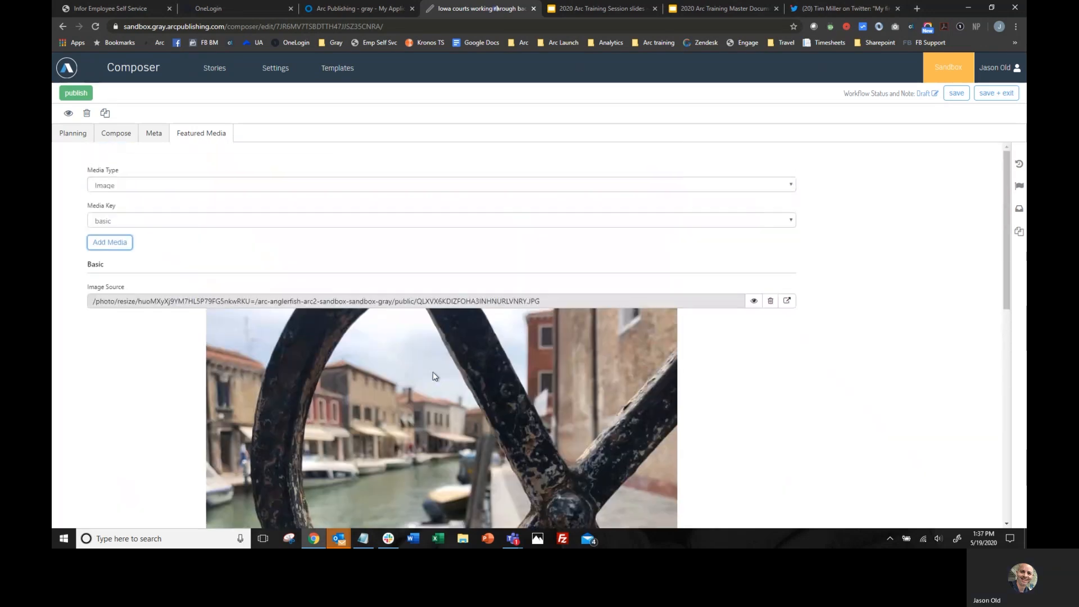
{"action": "scroll", "coordinate": [432, 372], "scroll_direction": "down", "scroll_amount": 10}
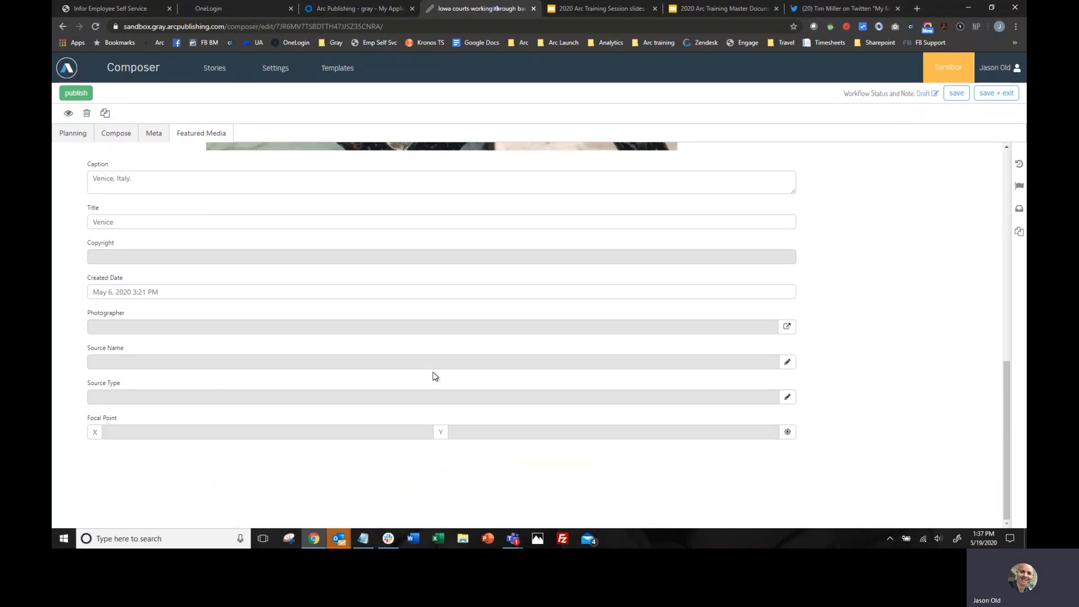
{"action": "scroll", "coordinate": [433, 376], "scroll_direction": "up", "scroll_amount": 5}
{"action": "scroll", "coordinate": [433, 376], "scroll_direction": "down", "scroll_amount": 5}
{"action": "scroll", "coordinate": [393, 378], "scroll_direction": "up", "scroll_amount": 3}
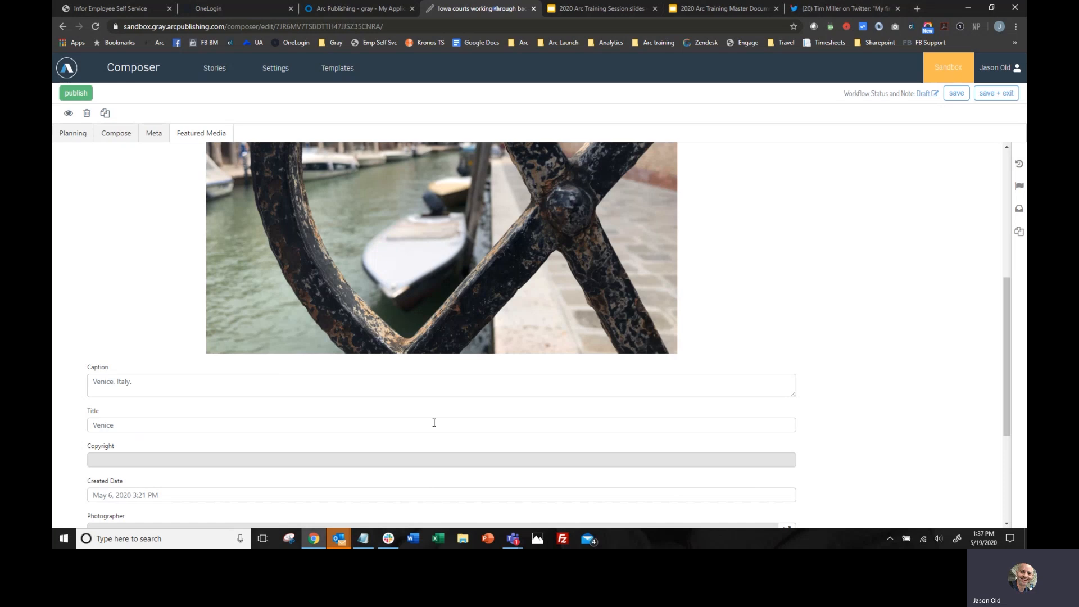
{"action": "scroll", "coordinate": [456, 407], "scroll_direction": "up", "scroll_amount": 10}
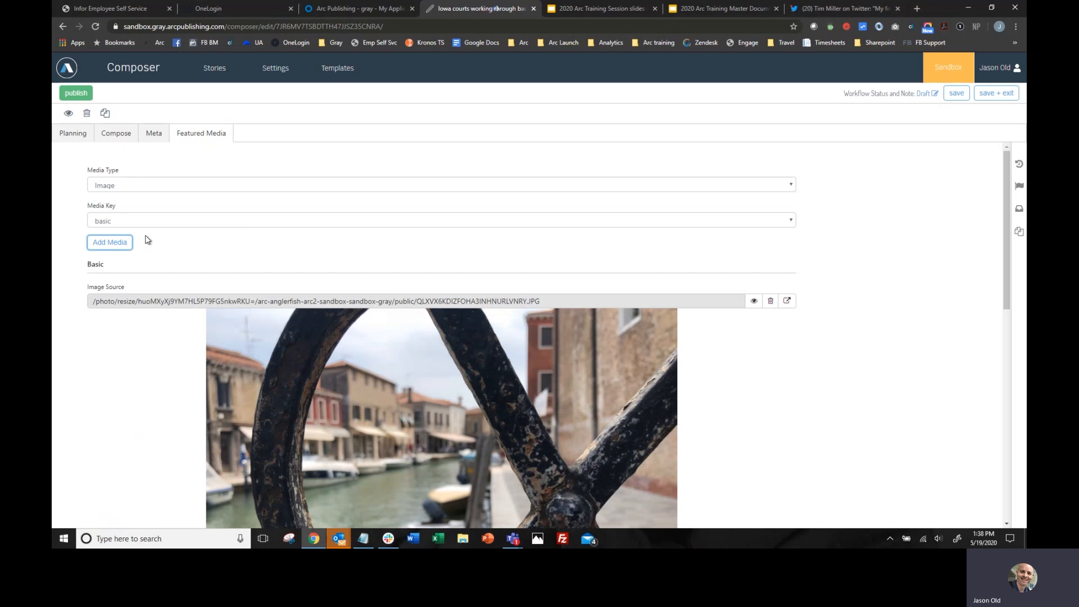
- Add the published "Full Weather" video as featured media with the media key lead_art
{"action": "left_click", "coordinate": [143, 185]}
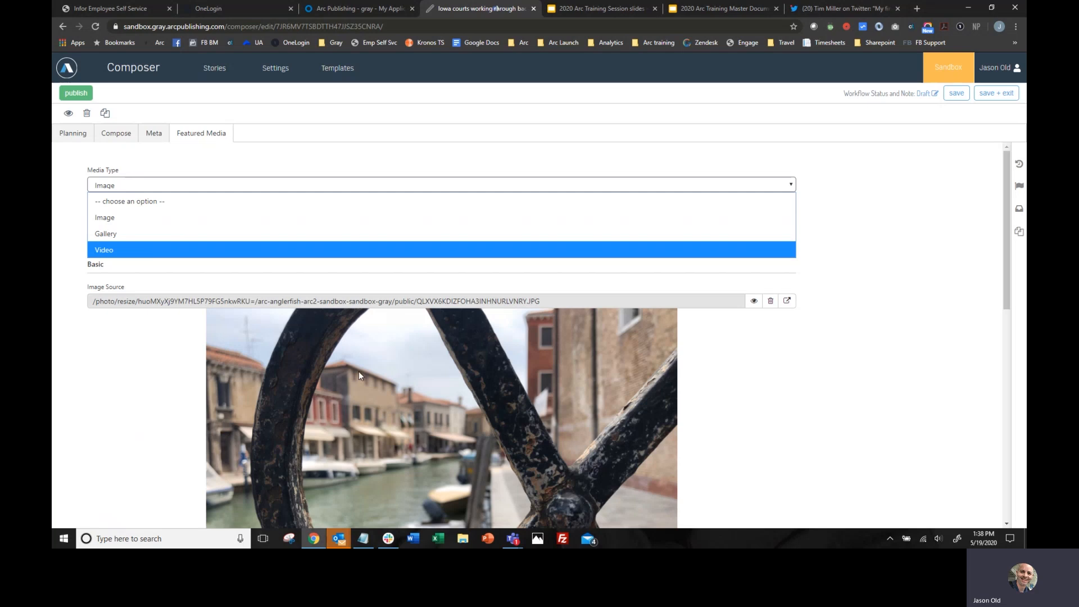
{"action": "left_click", "coordinate": [133, 251]}
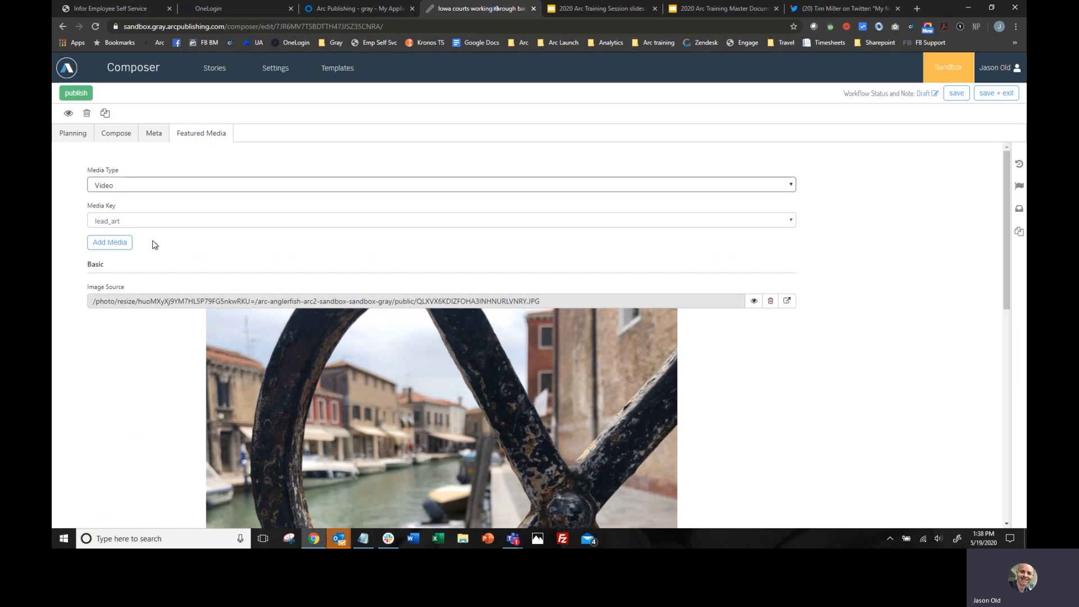
{"action": "left_click", "coordinate": [119, 242]}
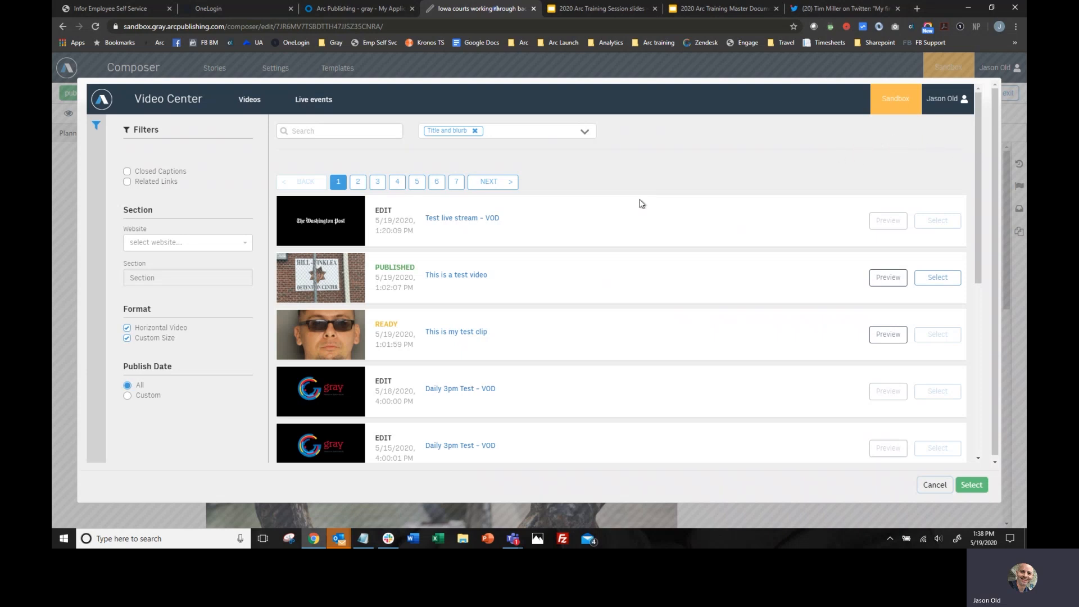
{"action": "scroll", "coordinate": [505, 307], "scroll_direction": "down", "scroll_amount": 5}
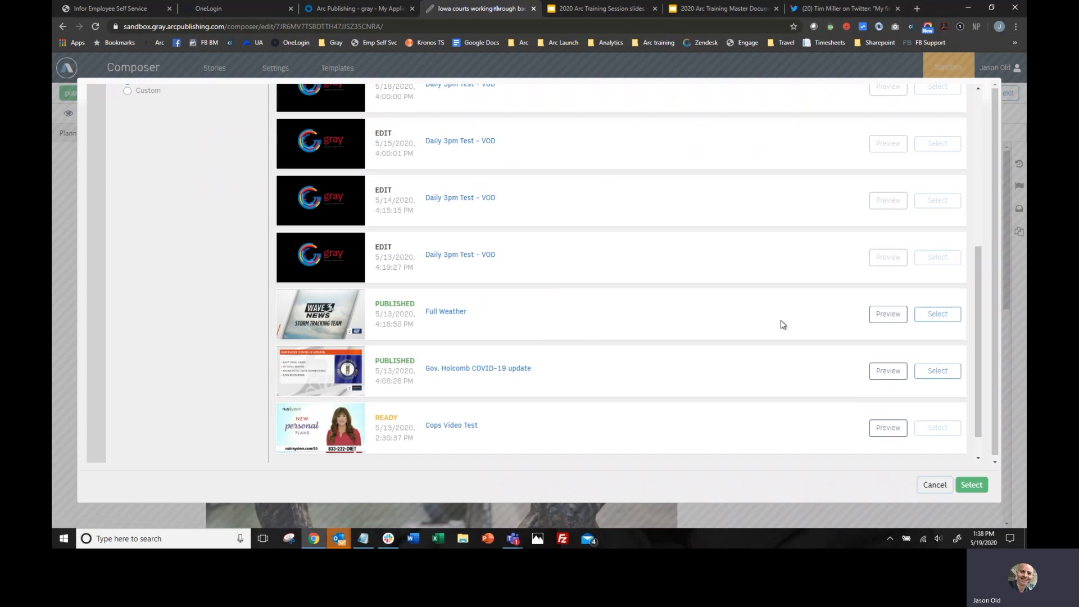
{"action": "left_click", "coordinate": [949, 318]}
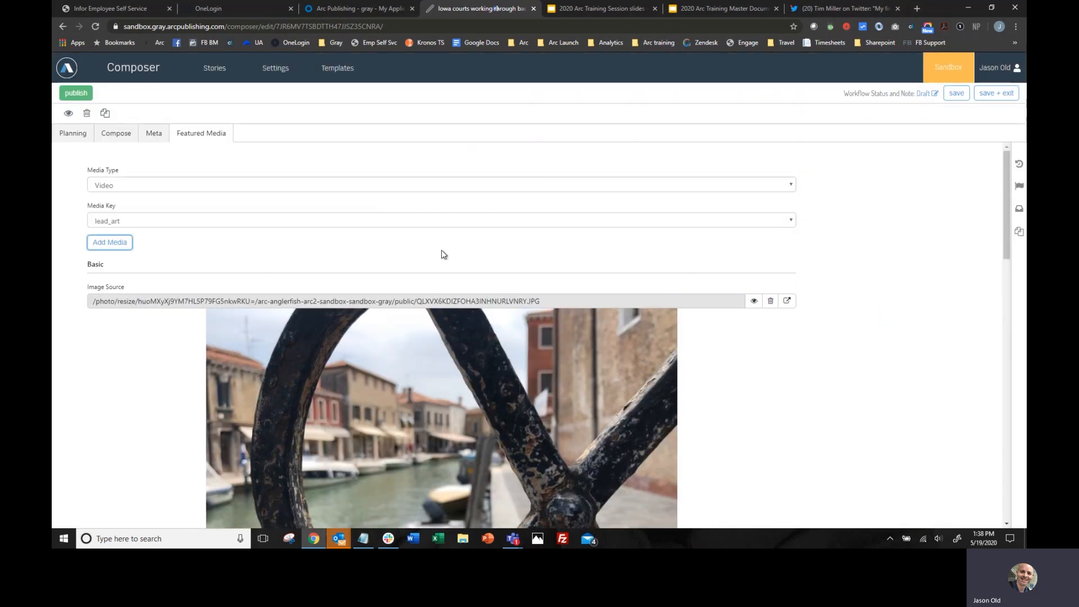
- Review the featured media entries, comparing the basic Venice image with the lead art video and its title, blurb and tease fields
{"action": "scroll", "coordinate": [866, 324], "scroll_direction": "down", "scroll_amount": 15}
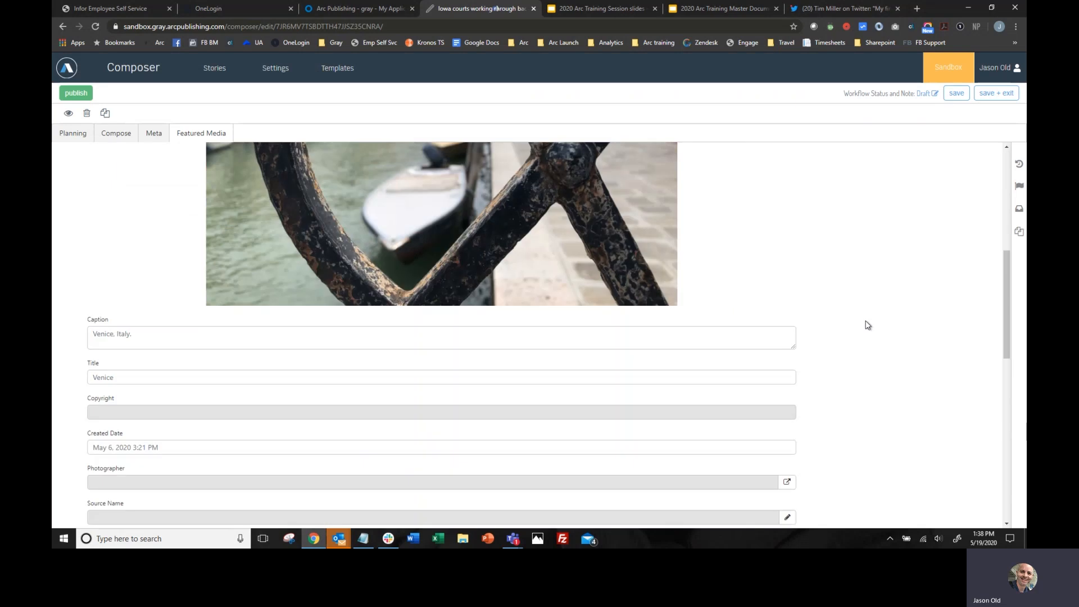
{"action": "scroll", "coordinate": [866, 325], "scroll_direction": "up", "scroll_amount": 1}
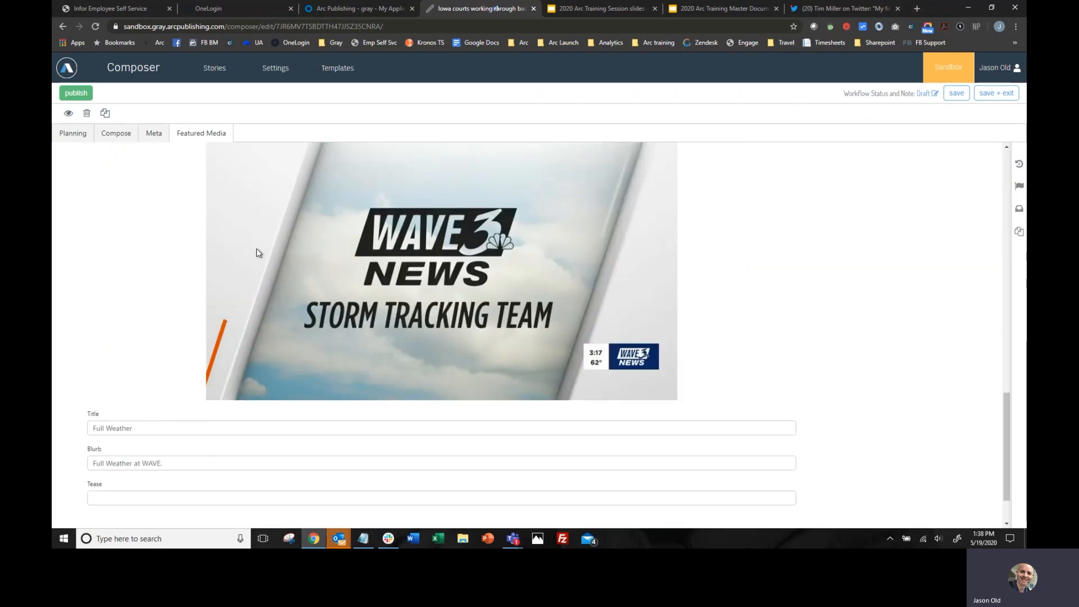
{"action": "scroll", "coordinate": [342, 332], "scroll_direction": "up", "scroll_amount": 2}
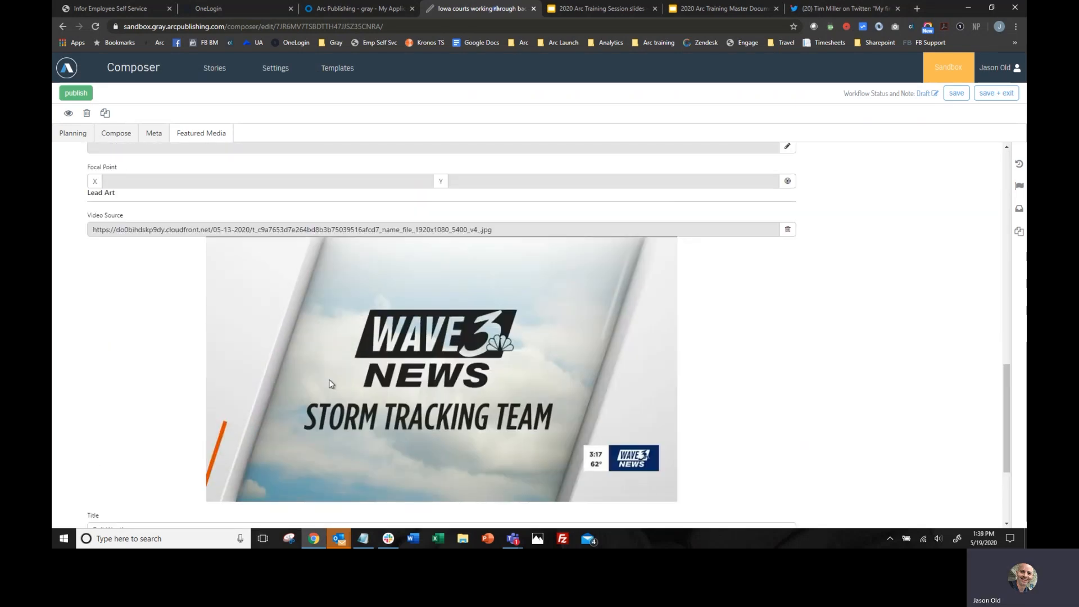
{"action": "scroll", "coordinate": [420, 328], "scroll_direction": "up", "scroll_amount": 1}
{"action": "scroll", "coordinate": [420, 328], "scroll_direction": "down", "scroll_amount": 3}
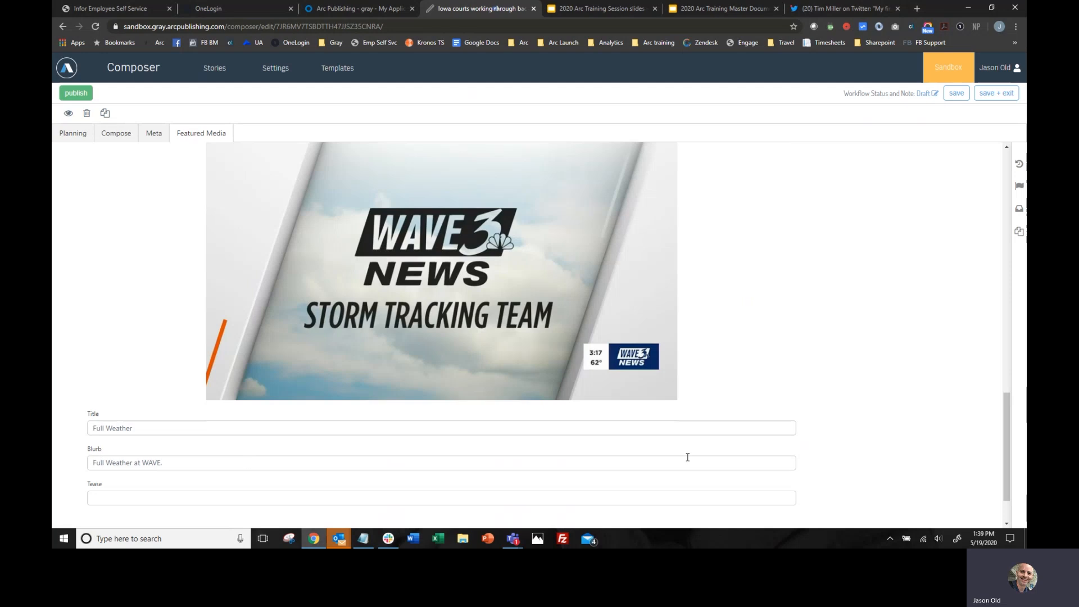
{"action": "scroll", "coordinate": [697, 453], "scroll_direction": "up", "scroll_amount": 15}
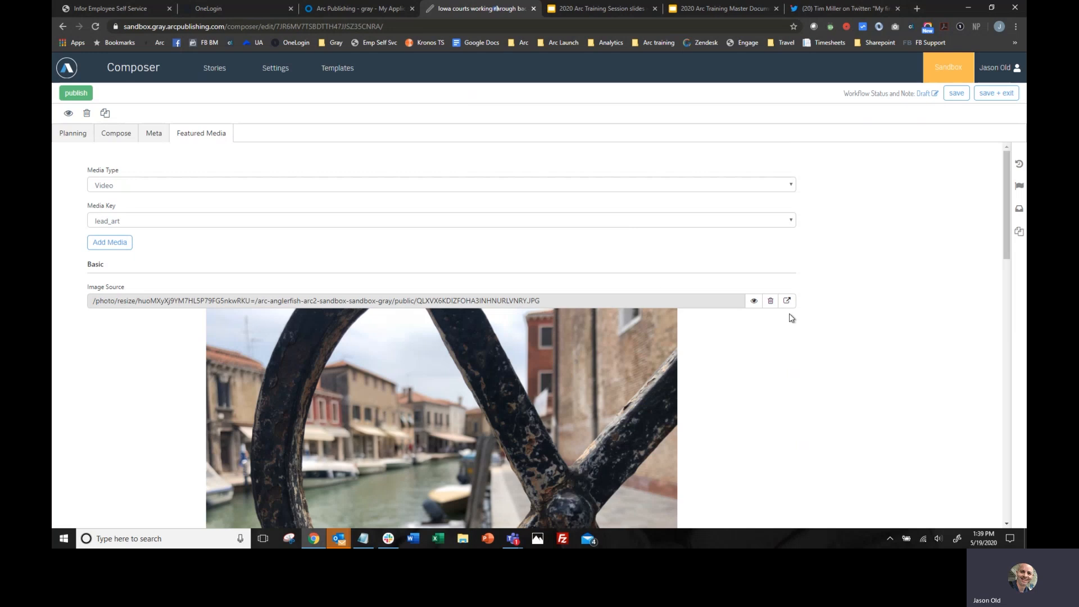
{"action": "scroll", "coordinate": [771, 366], "scroll_direction": "down", "scroll_amount": 12}
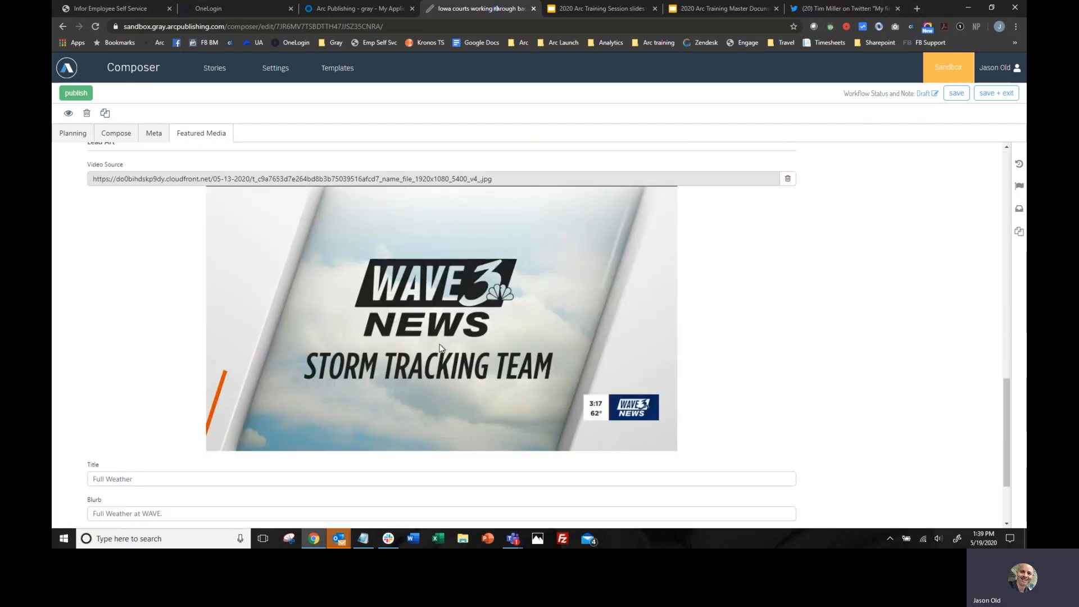
{"action": "scroll", "coordinate": [842, 386], "scroll_direction": "up", "scroll_amount": 5}
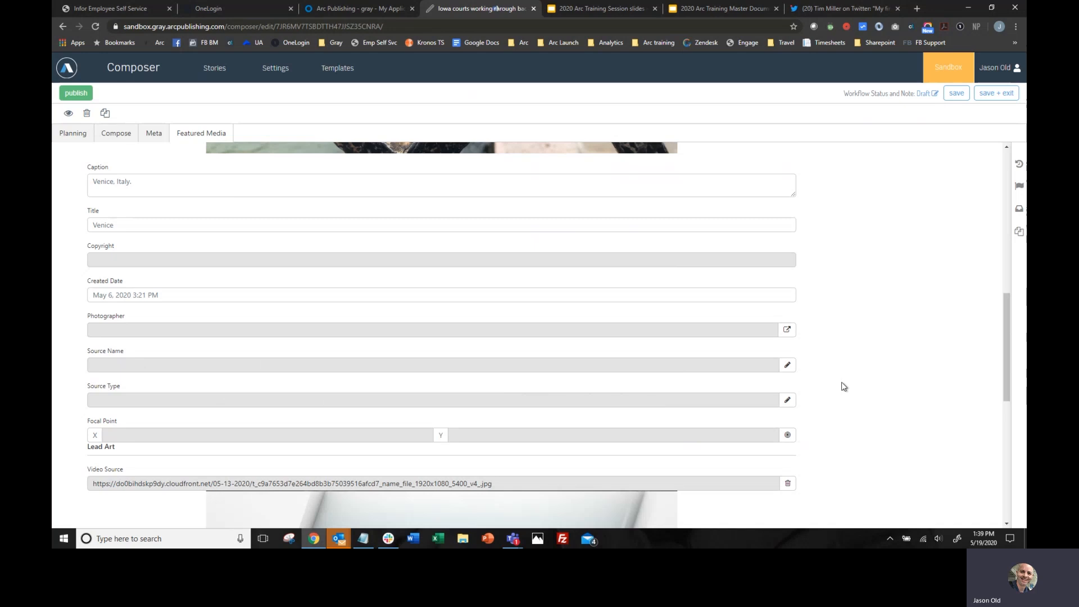
{"action": "scroll", "coordinate": [842, 386], "scroll_direction": "up", "scroll_amount": 10}
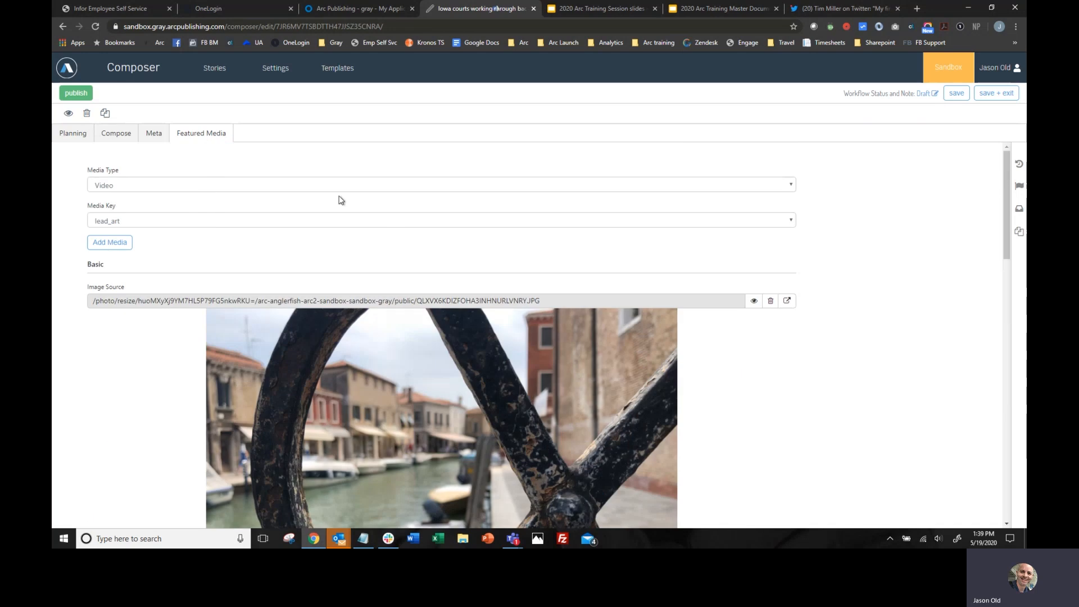
- Save the story and open its draft preview to check the lead video beneath the headline
{"action": "left_click", "coordinate": [957, 93]}
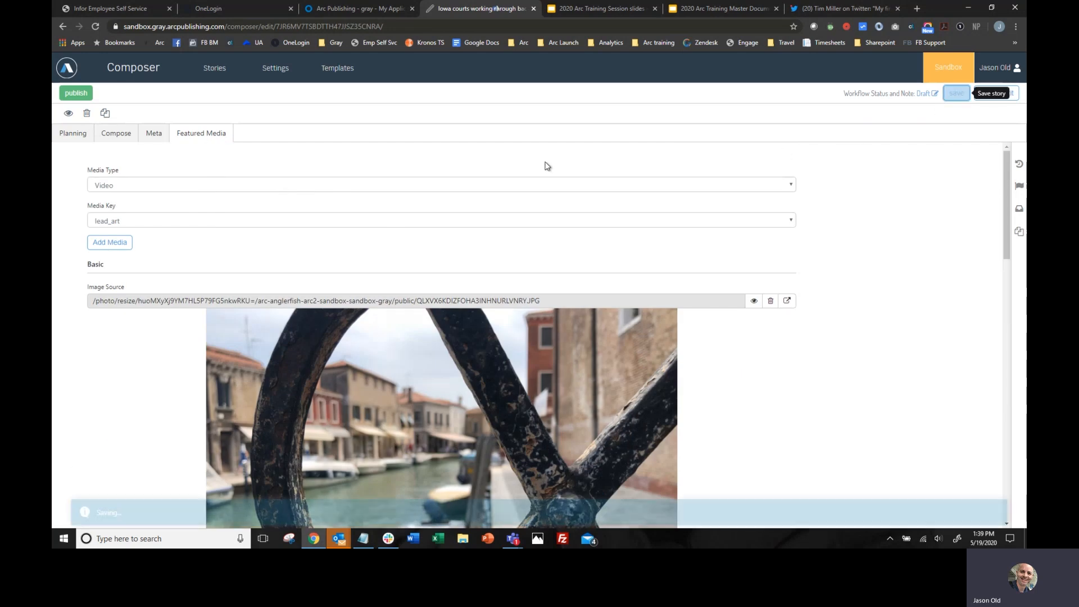
{"action": "left_click", "coordinate": [68, 113]}
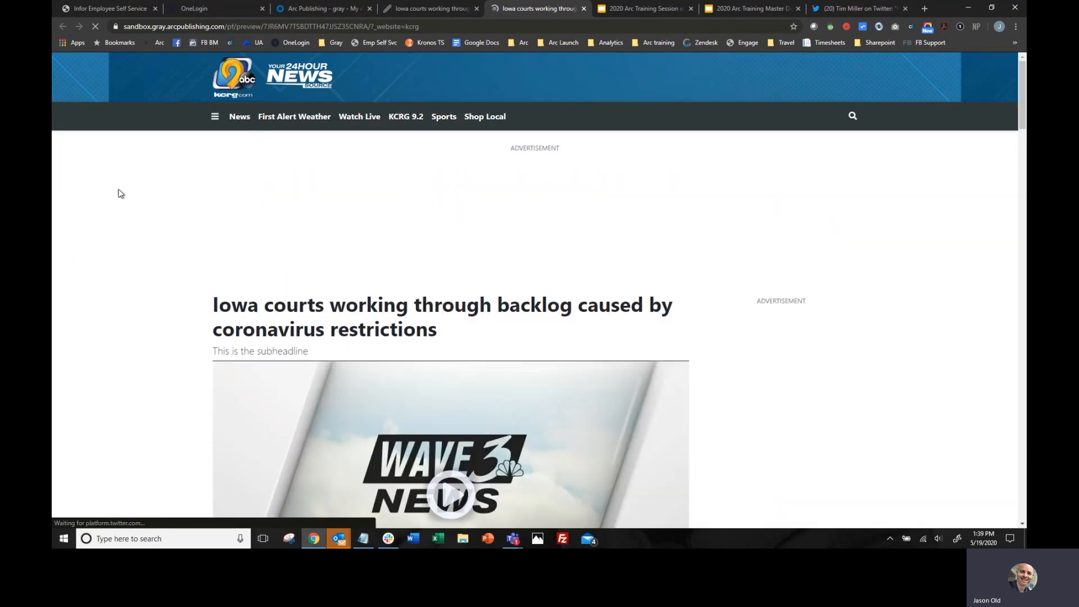
{"action": "scroll", "coordinate": [118, 194], "scroll_direction": "down", "scroll_amount": 6}
{"action": "scroll", "coordinate": [441, 188], "scroll_direction": "up", "scroll_amount": 2}
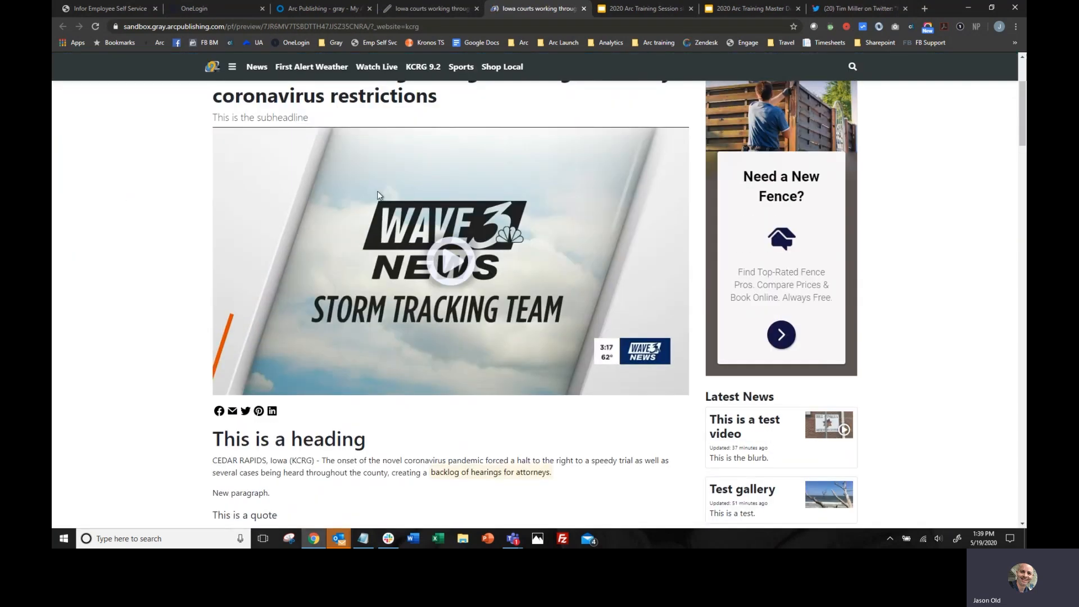
{"action": "scroll", "coordinate": [377, 195], "scroll_direction": "up", "scroll_amount": 1}
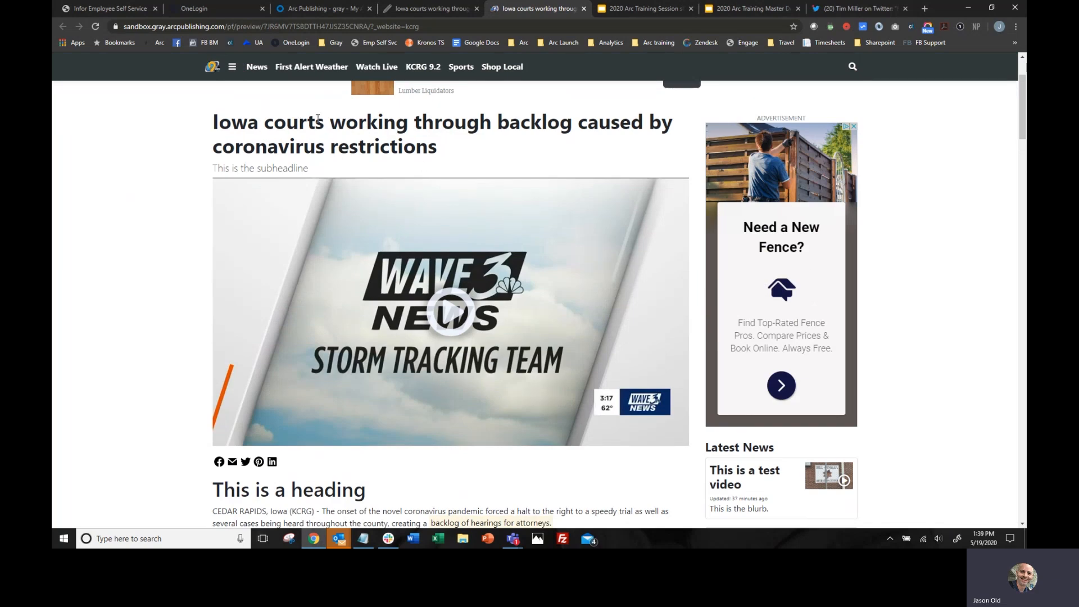
- Look over the previewed story's lead video, heading, quote and body text, and close the preview
{"action": "scroll", "coordinate": [159, 369], "scroll_direction": "down", "scroll_amount": 3}
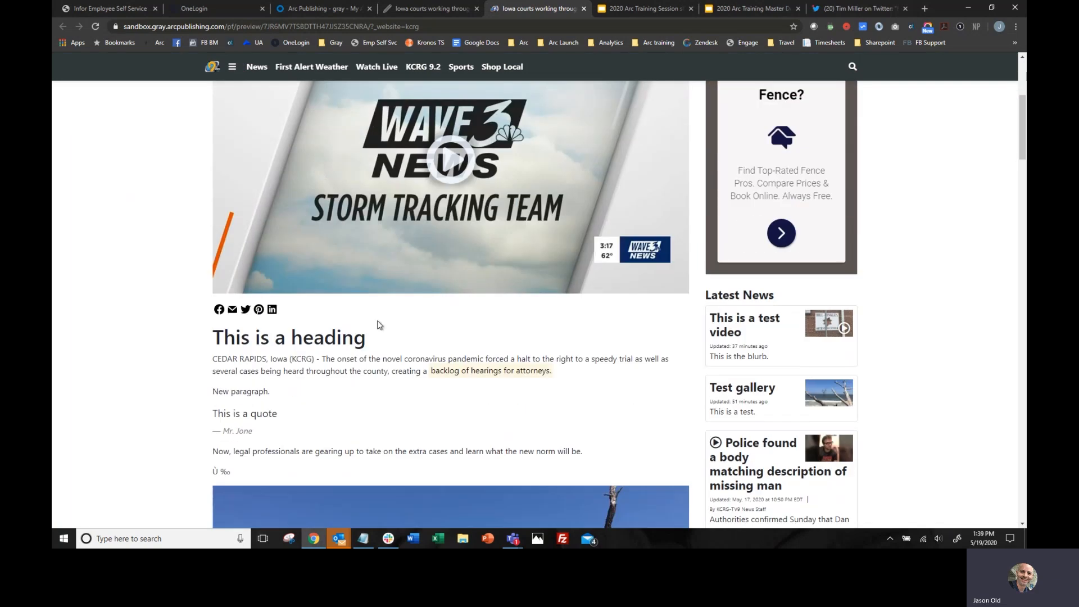
{"action": "scroll", "coordinate": [424, 350], "scroll_direction": "up", "scroll_amount": 3}
{"action": "scroll", "coordinate": [424, 349], "scroll_direction": "up", "scroll_amount": 2}
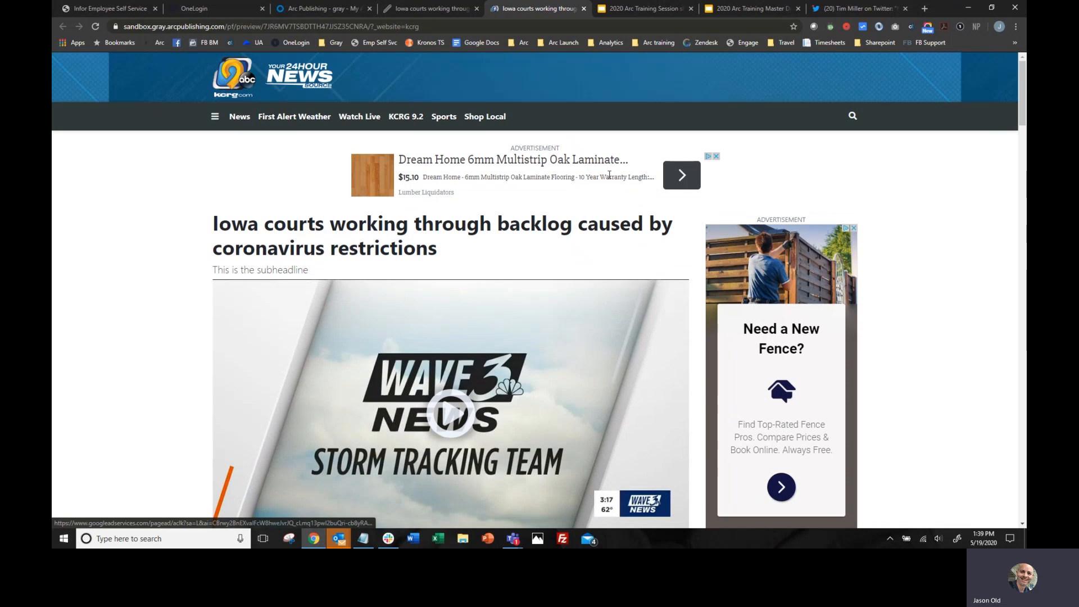
{"action": "left_click", "coordinate": [585, 9]}
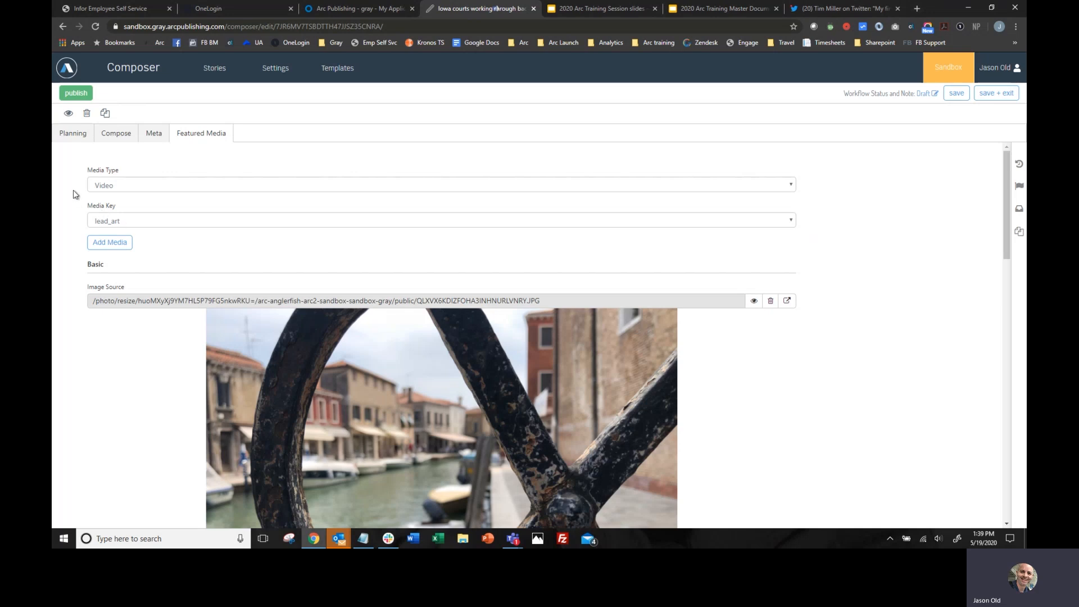
- Review the Iowa courts story's planning details, body content and metadata fields, including the description and SEO keywords
{"action": "left_click", "coordinate": [71, 139]}
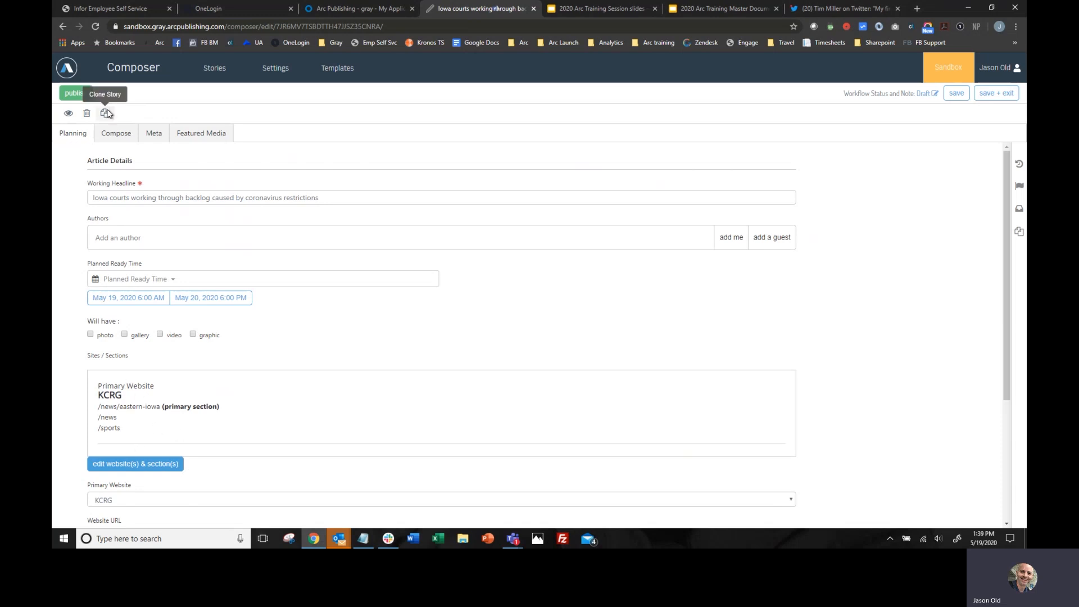
{"action": "left_click", "coordinate": [156, 135]}
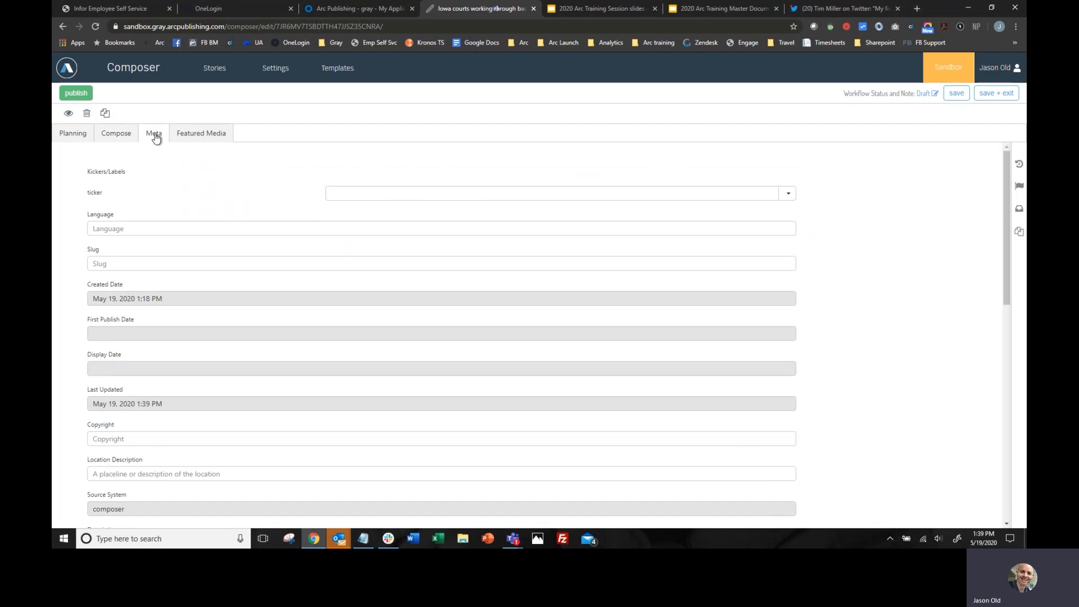
{"action": "left_click", "coordinate": [120, 134]}
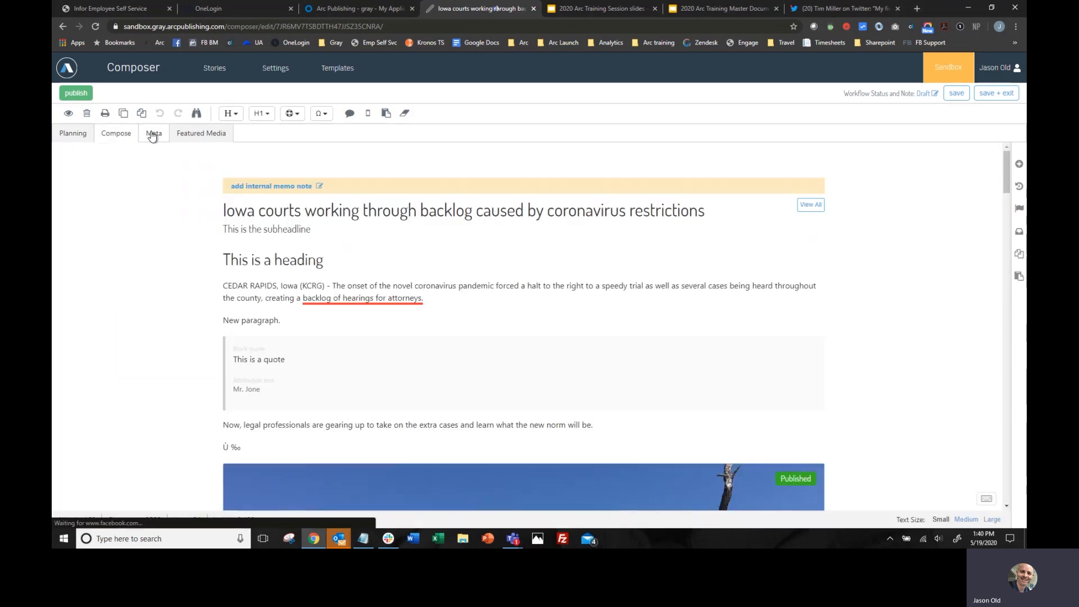
{"action": "left_click", "coordinate": [152, 137]}
{"action": "scroll", "coordinate": [398, 355], "scroll_direction": "down", "scroll_amount": 5}
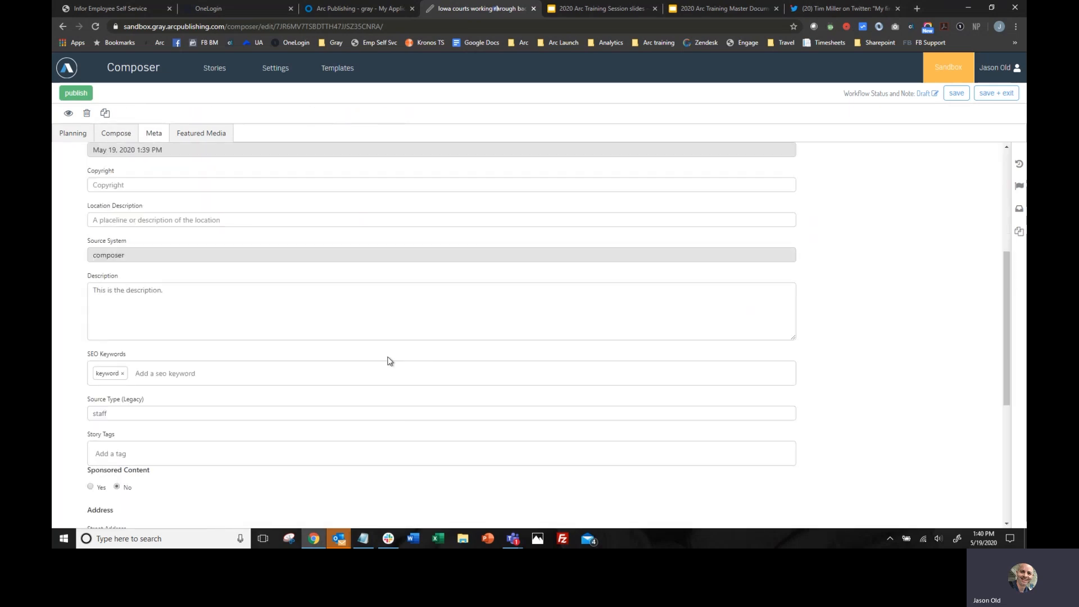
{"action": "scroll", "coordinate": [309, 319], "scroll_direction": "up", "scroll_amount": 5}
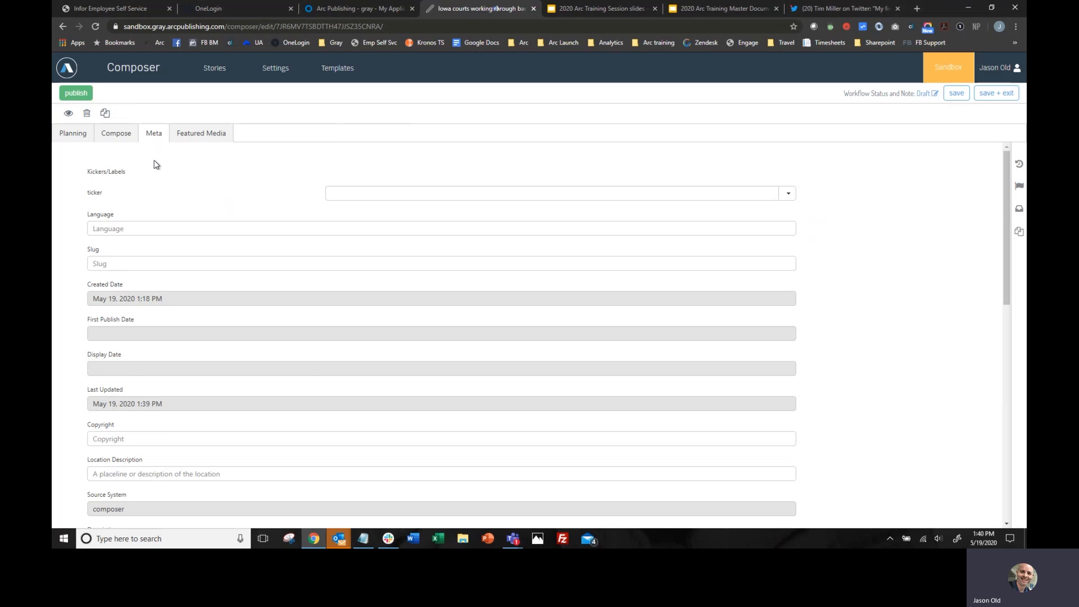
- Open the publishing options for the Iowa courts story and show its display time
{"action": "left_click", "coordinate": [76, 93]}
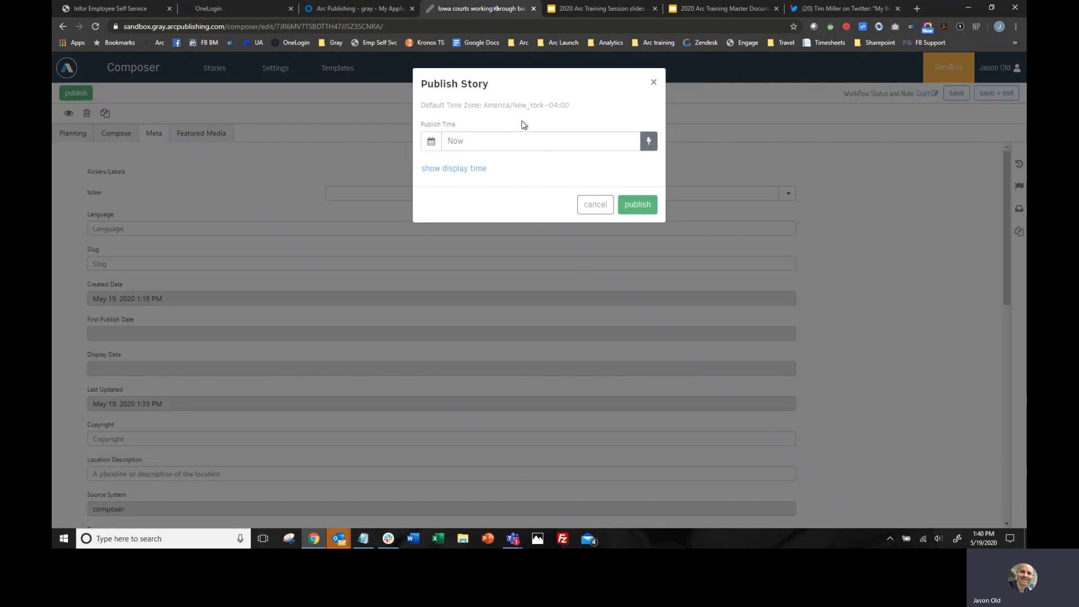
{"action": "left_click", "coordinate": [457, 169]}
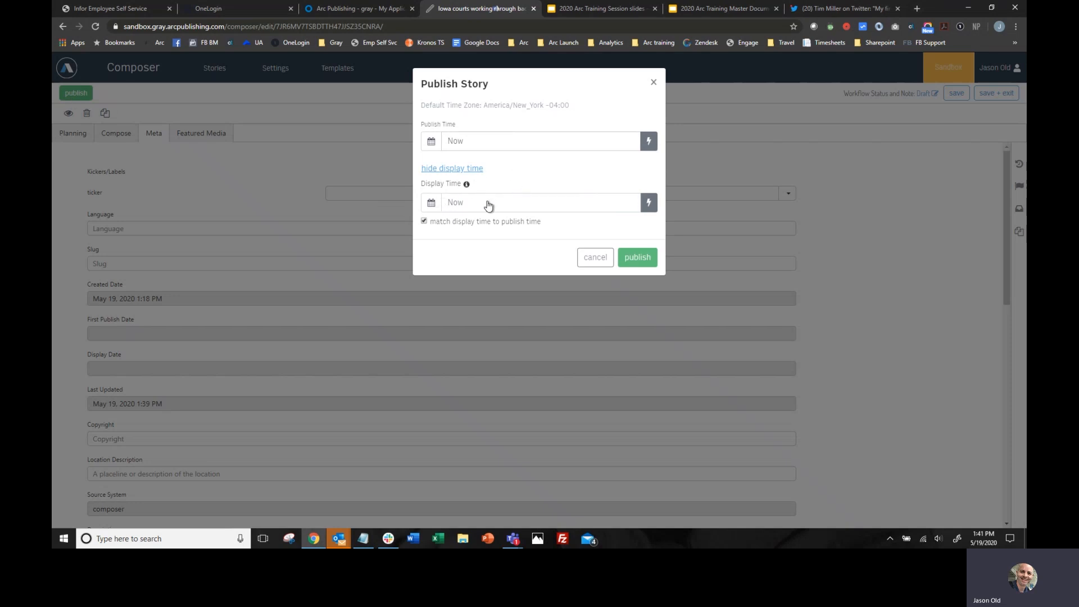
- Set the story's display time to May 19, 2020 at 6:40 AM
{"action": "left_click", "coordinate": [431, 203]}
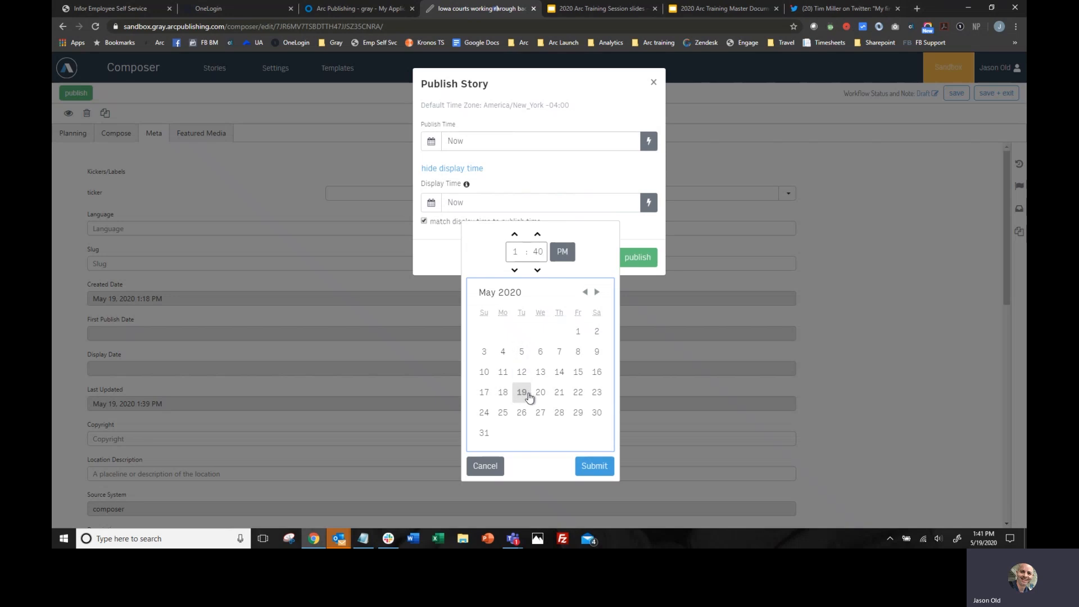
{"action": "left_click", "coordinate": [515, 272]}
{"action": "triple_click", "coordinate": [515, 271]}
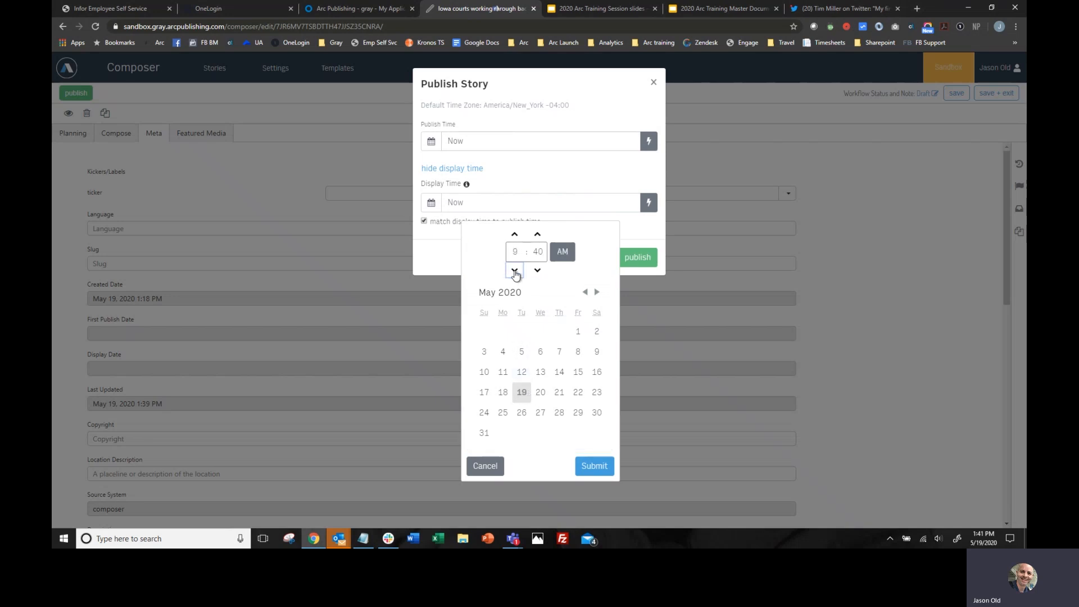
{"action": "left_click", "coordinate": [515, 272]}
{"action": "left_click", "coordinate": [594, 466]}
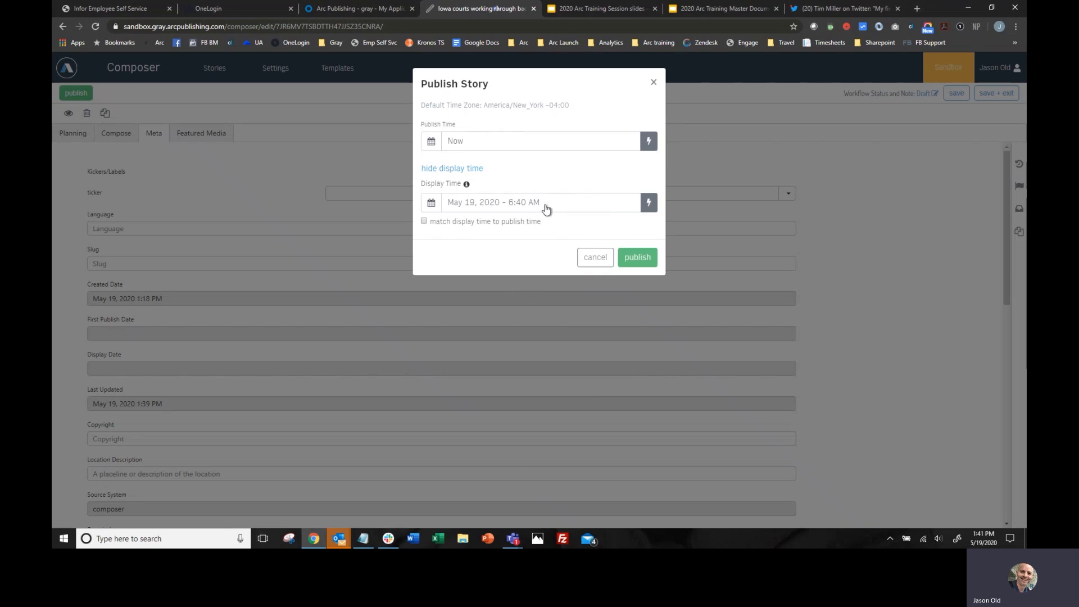
- Set the display time to Now and publish the story
{"action": "left_click", "coordinate": [649, 205]}
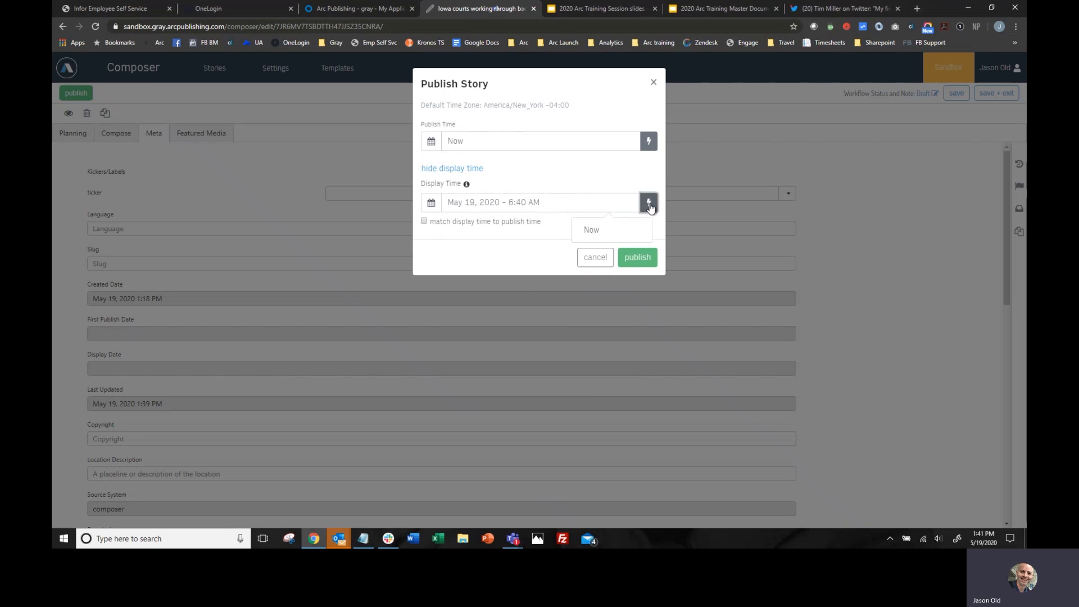
{"action": "left_click", "coordinate": [601, 231]}
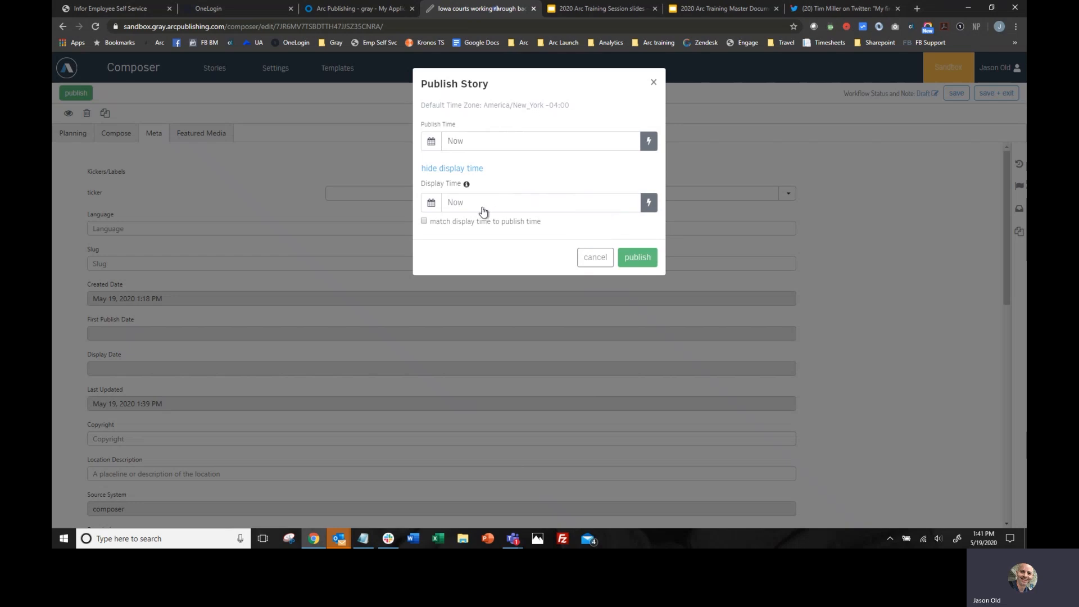
{"action": "left_click", "coordinate": [635, 258]}
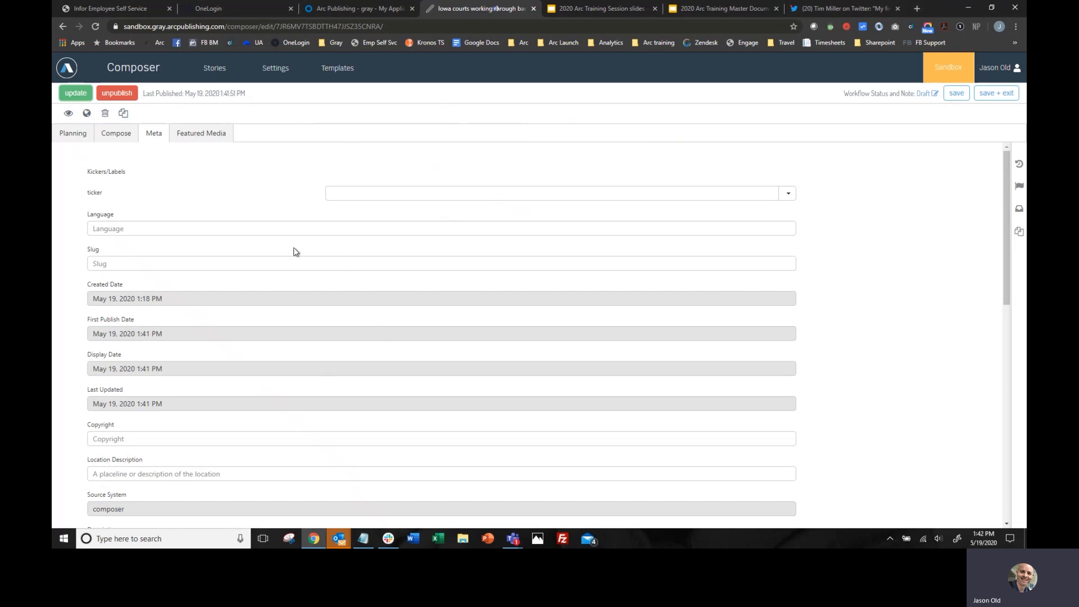
- Add the published Iowa courts story to the KCRG test collection
{"action": "left_click", "coordinate": [1021, 187]}
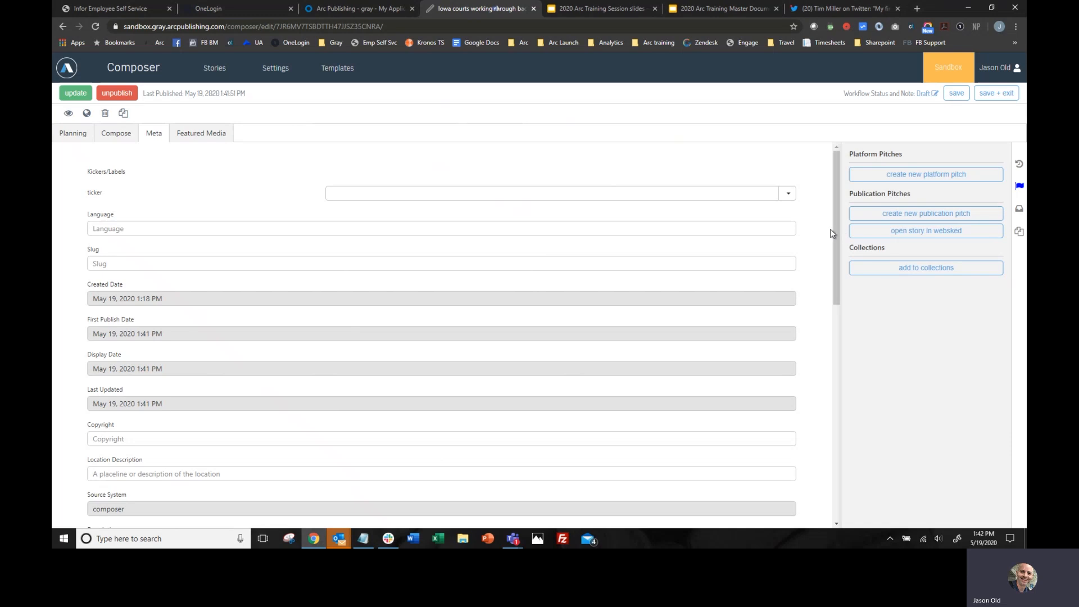
{"action": "left_click", "coordinate": [924, 274]}
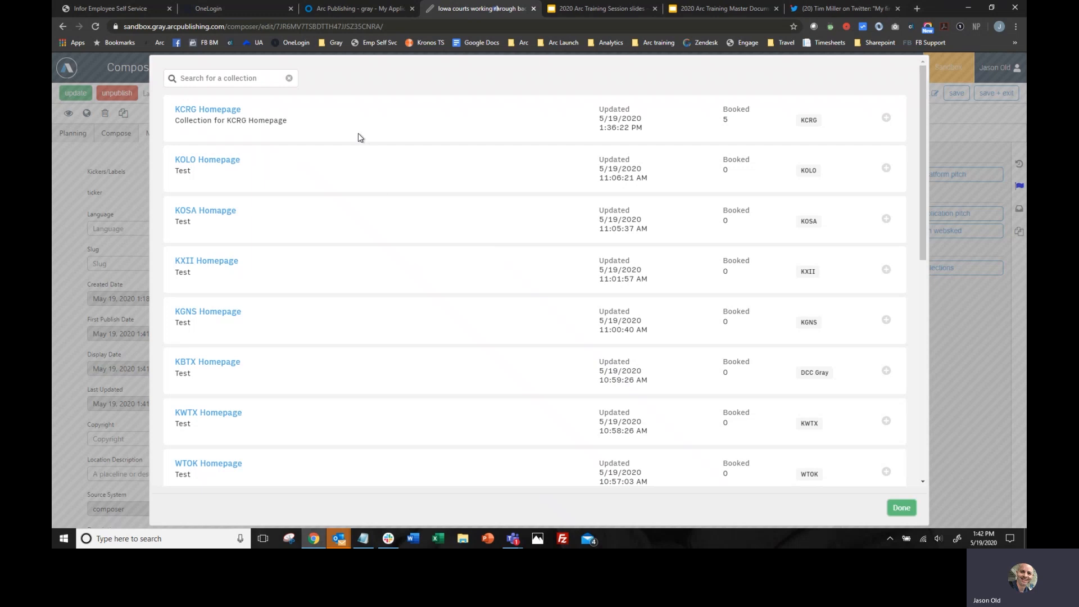
{"action": "scroll", "coordinate": [360, 137], "scroll_direction": "down", "scroll_amount": 5}
{"action": "scroll", "coordinate": [357, 156], "scroll_direction": "down", "scroll_amount": 3}
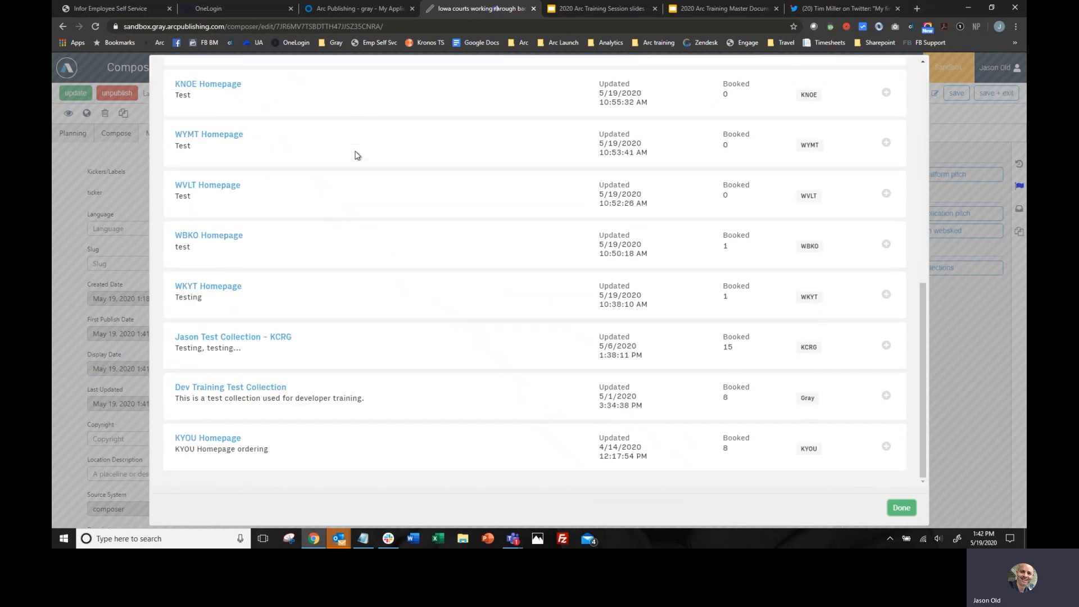
{"action": "scroll", "coordinate": [357, 156], "scroll_direction": "up", "scroll_amount": 10}
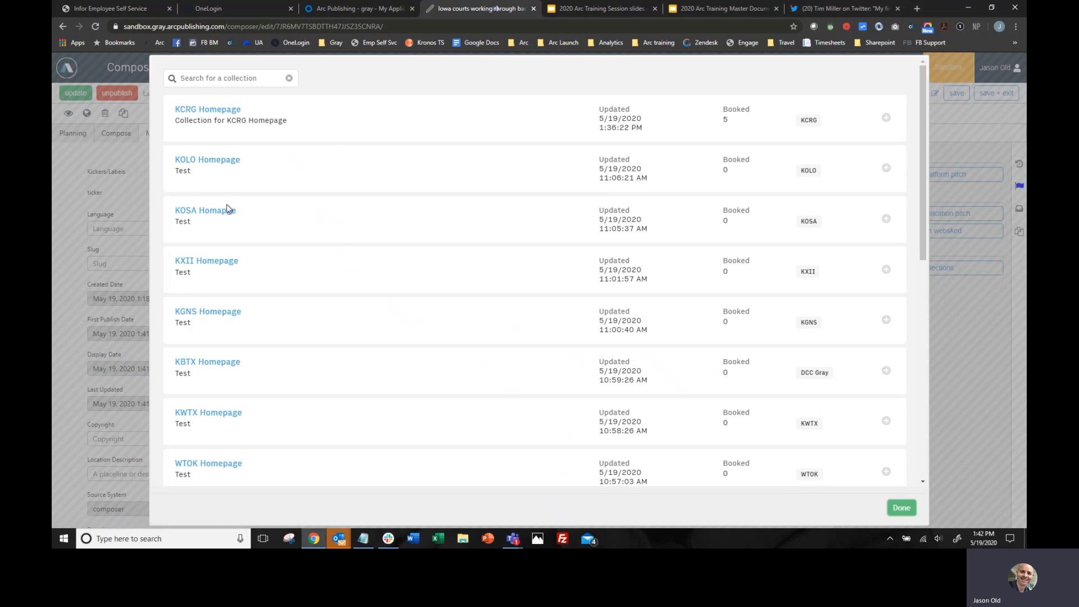
{"action": "scroll", "coordinate": [316, 299], "scroll_direction": "down", "scroll_amount": 6}
{"action": "scroll", "coordinate": [316, 300], "scroll_direction": "down", "scroll_amount": 2}
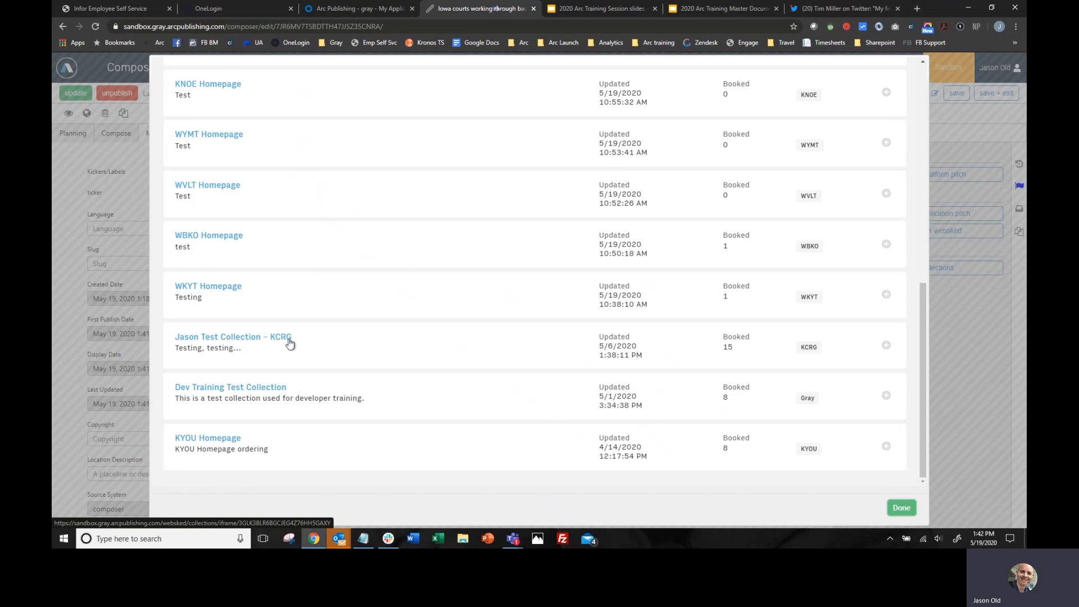
{"action": "left_click", "coordinate": [885, 346]}
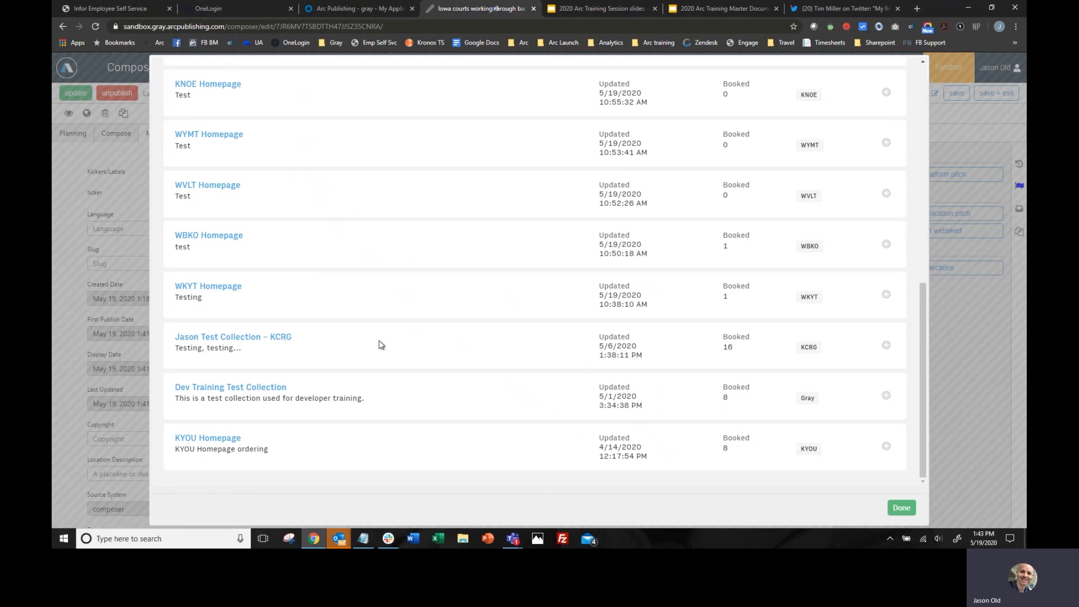
- Open the KCRG test collection and move "Test Hayden Fry Memorial" to position 1 and the Iowa courts story to position 6
{"action": "left_click", "coordinate": [255, 338]}
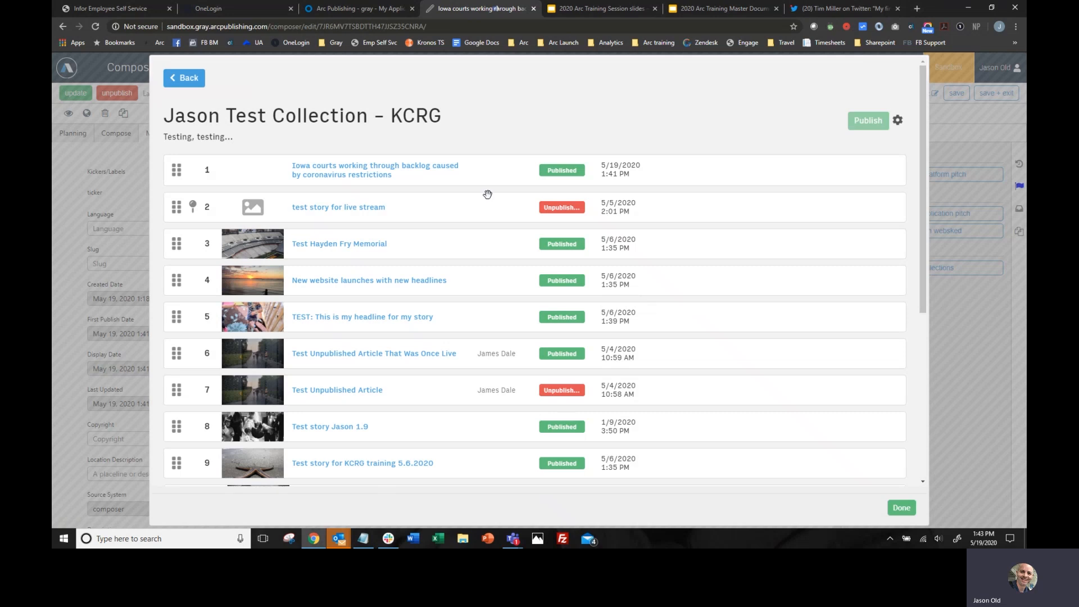
{"action": "scroll", "coordinate": [406, 236], "scroll_direction": "down", "scroll_amount": 5}
{"action": "scroll", "coordinate": [406, 237], "scroll_direction": "up", "scroll_amount": 3}
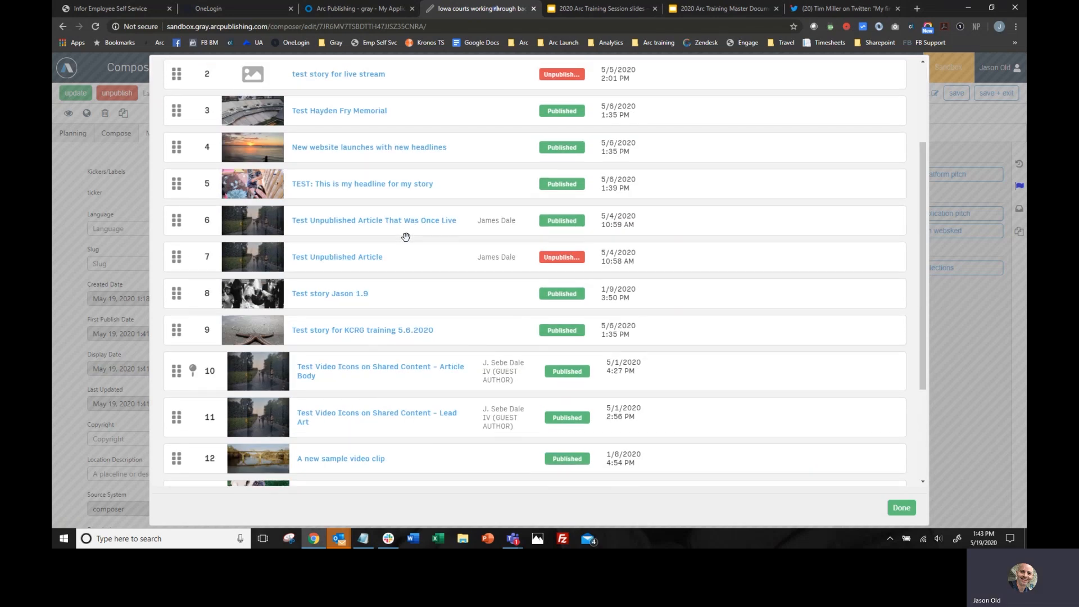
{"action": "scroll", "coordinate": [406, 237], "scroll_direction": "up", "scroll_amount": 2}
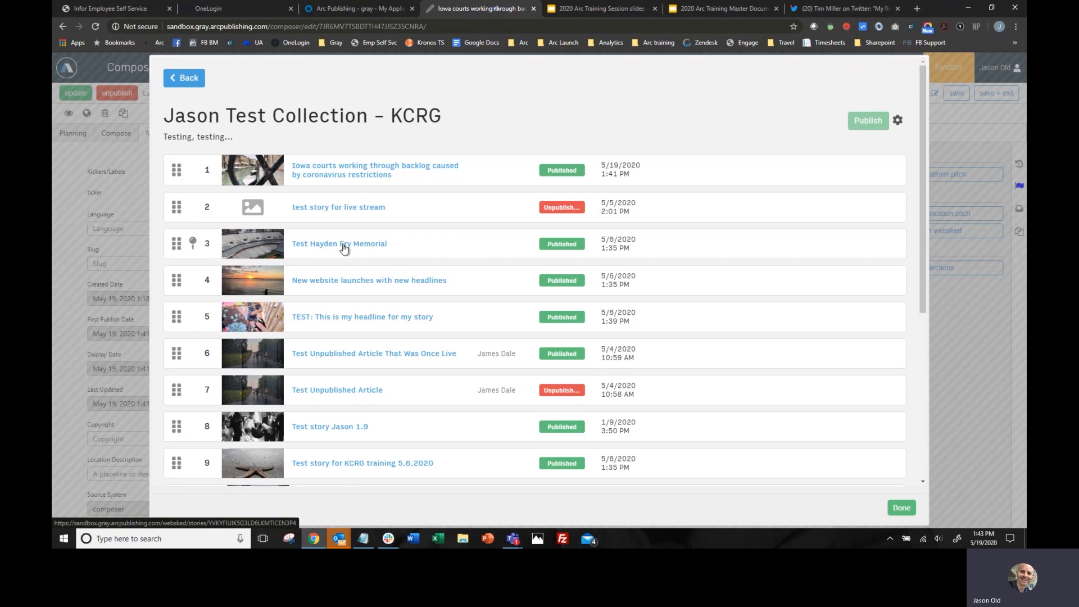
{"action": "left_click_drag", "start_coordinate": [344, 248], "coordinate": [345, 172]}
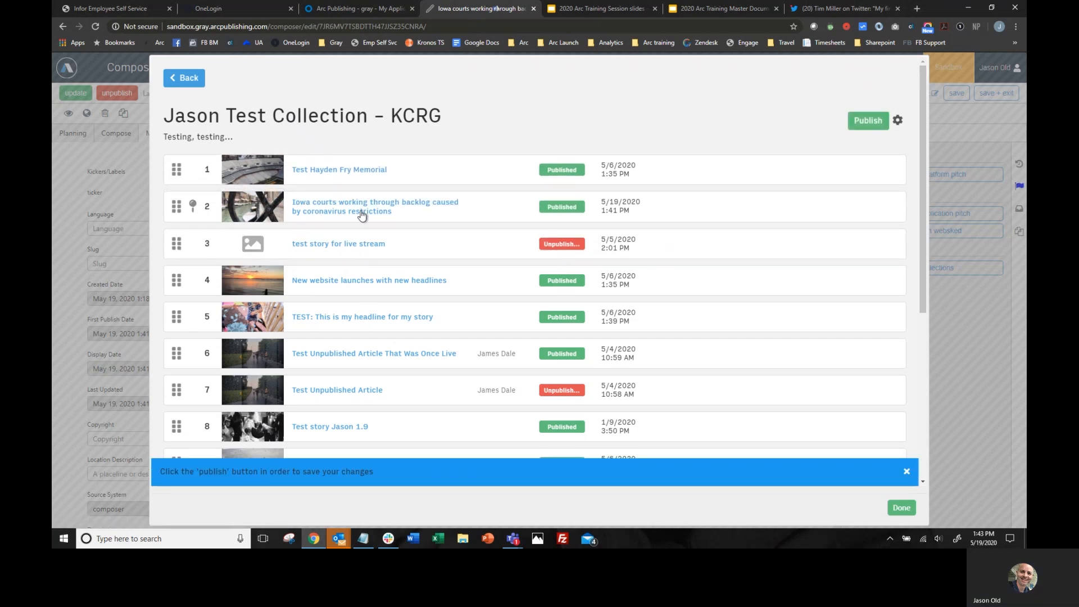
{"action": "left_click_drag", "start_coordinate": [361, 208], "coordinate": [360, 352]}
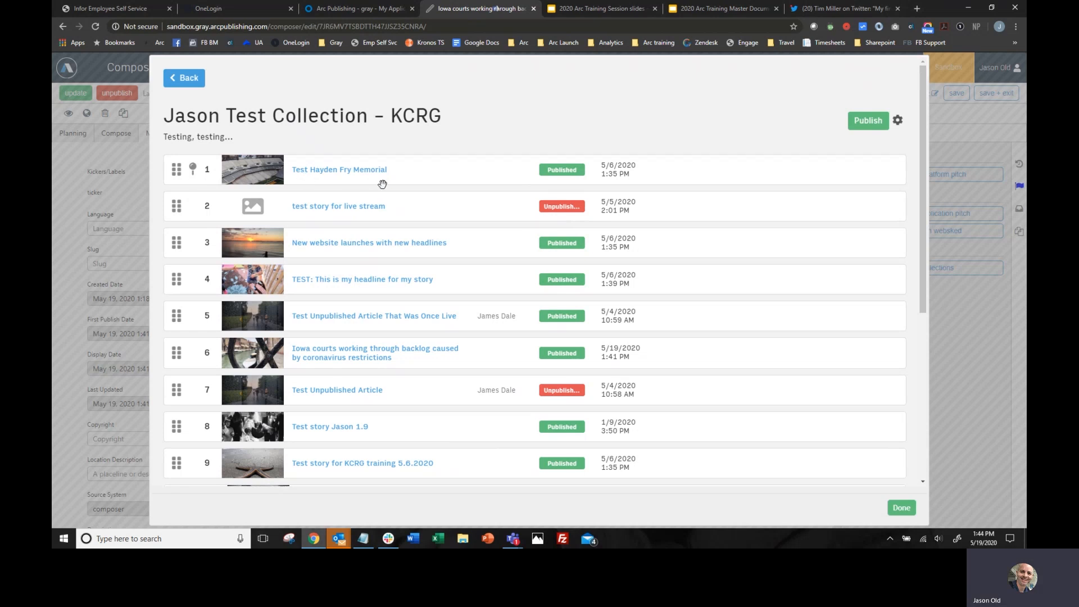
- Pin the first four collection positions and reorder their stories as Hayden Fry Memorial, TEST headline, New website launches, and live stream
{"action": "left_click", "coordinate": [194, 169]}
{"action": "left_click", "coordinate": [194, 205]}
{"action": "left_click", "coordinate": [193, 242]}
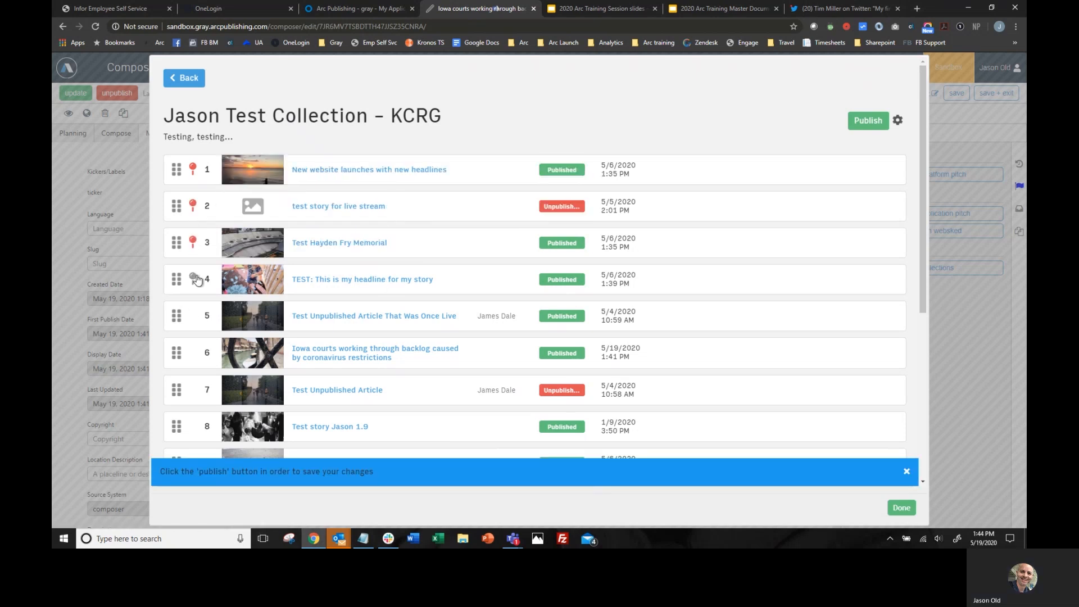
{"action": "left_click", "coordinate": [193, 279]}
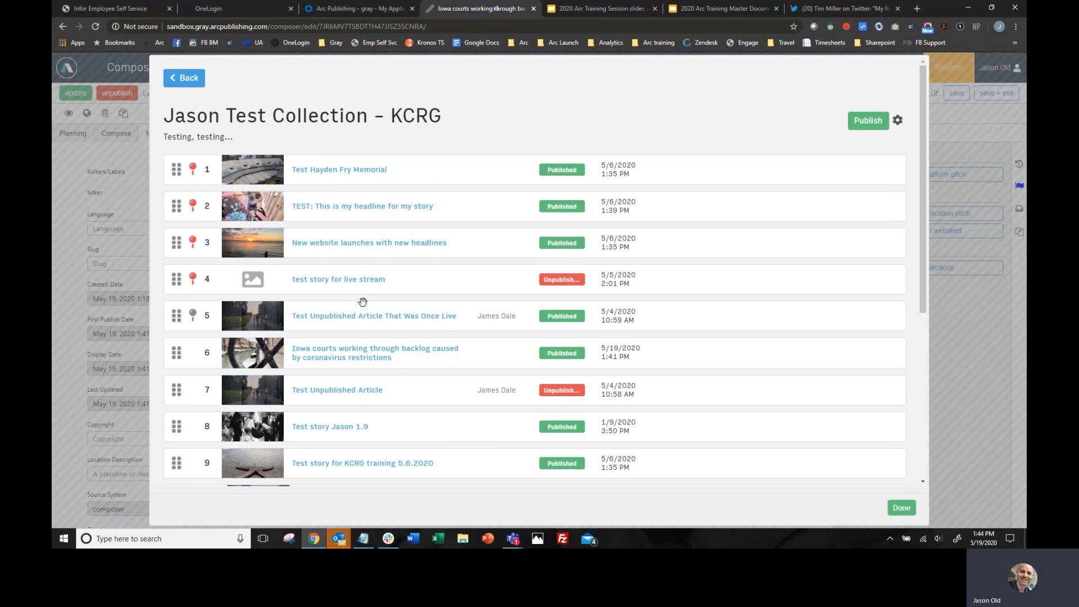
- Unpin the stories at positions 2 to 4, publish the collection changes and return to the story
{"action": "left_click", "coordinate": [193, 279]}
{"action": "left_click", "coordinate": [192, 242]}
{"action": "left_click", "coordinate": [193, 206]}
{"action": "left_click", "coordinate": [870, 122]}
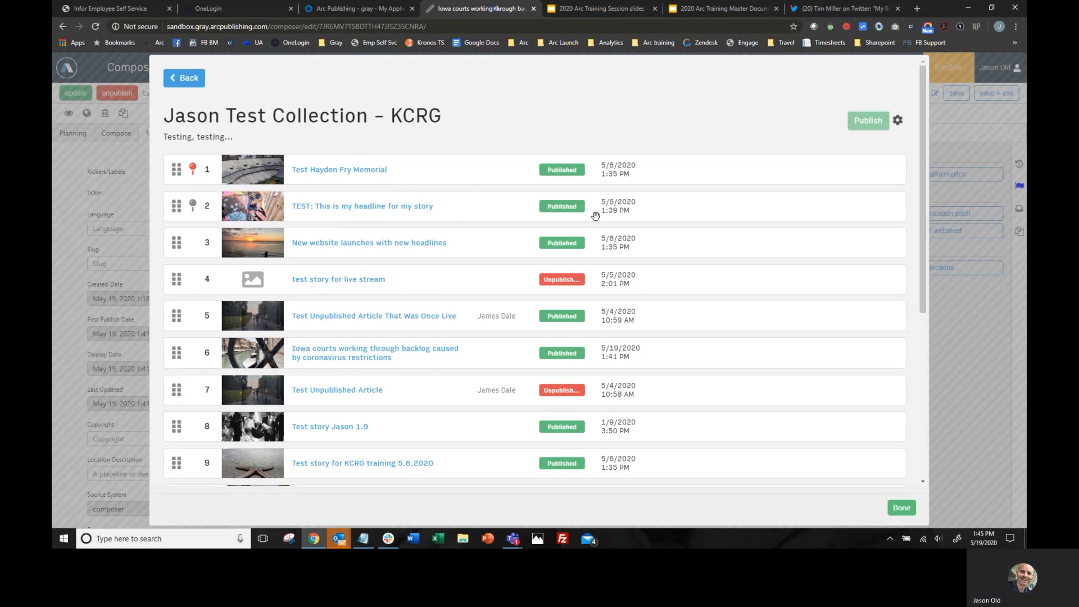
{"action": "left_click", "coordinate": [901, 508]}
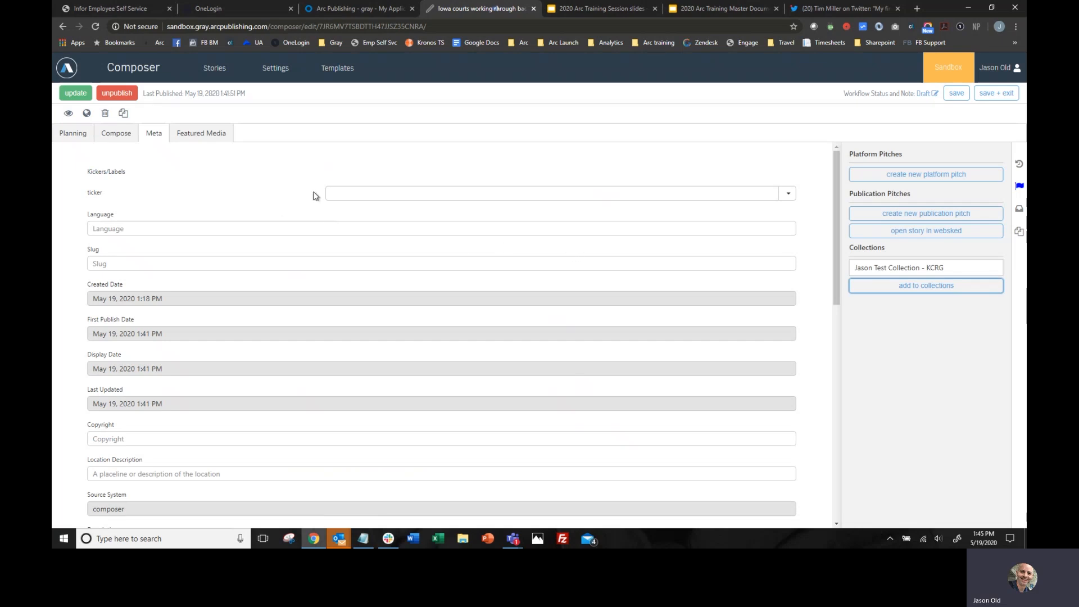
- Open the stories list and examine its search field, sort-by options and website filter choices
{"action": "left_click", "coordinate": [214, 67]}
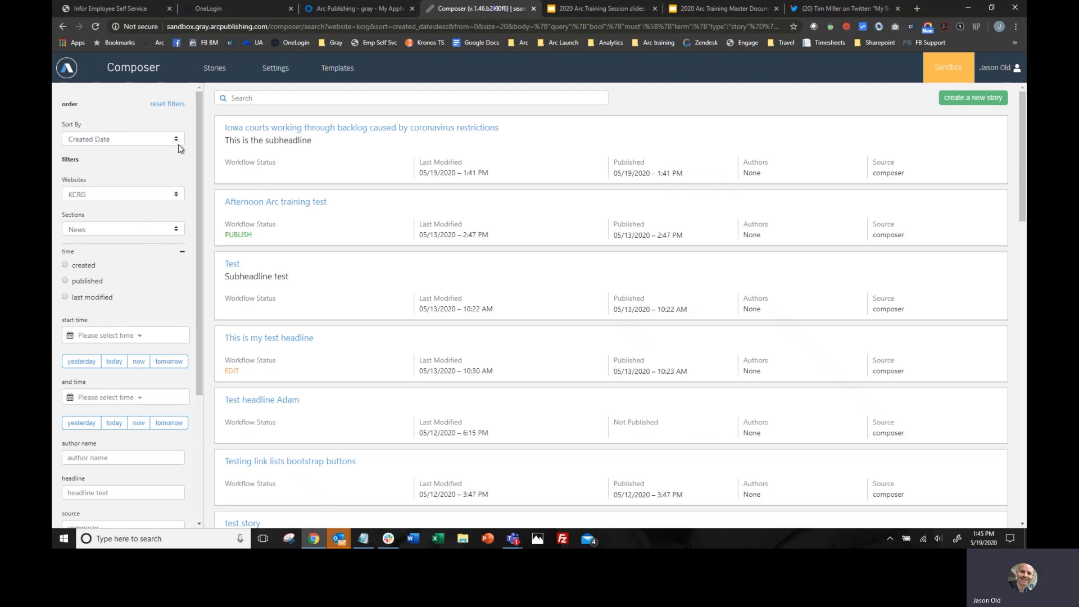
{"action": "left_click", "coordinate": [248, 97]}
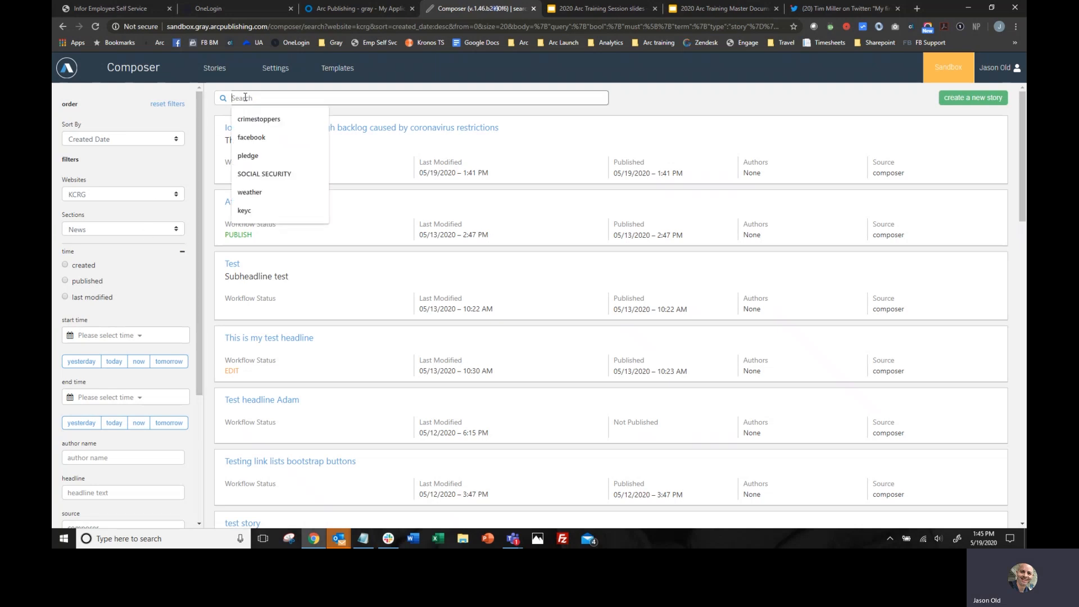
{"action": "left_click", "coordinate": [211, 115]}
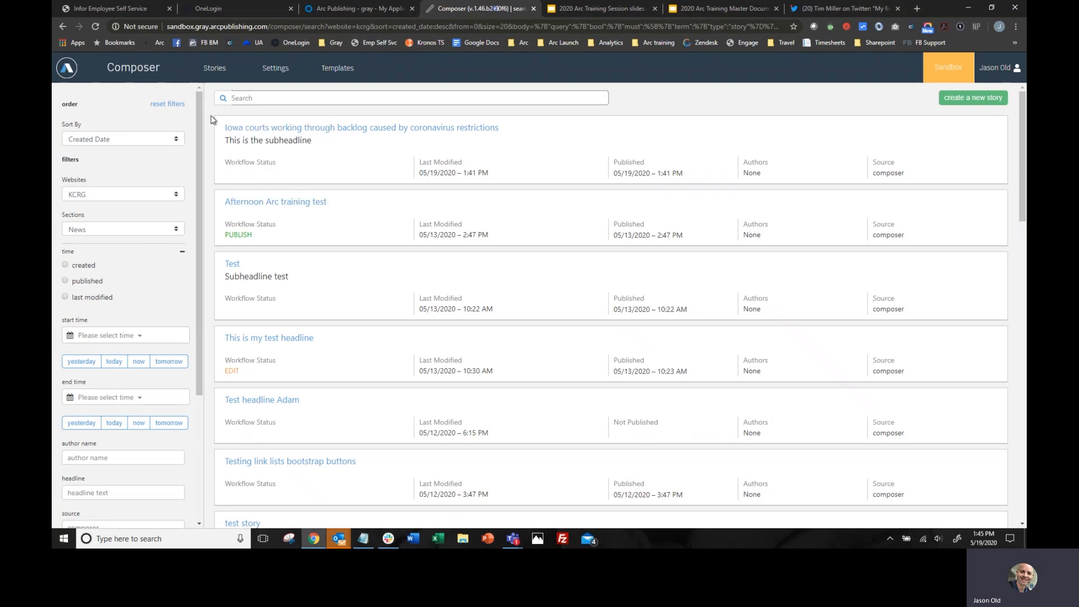
{"action": "left_click", "coordinate": [119, 137]}
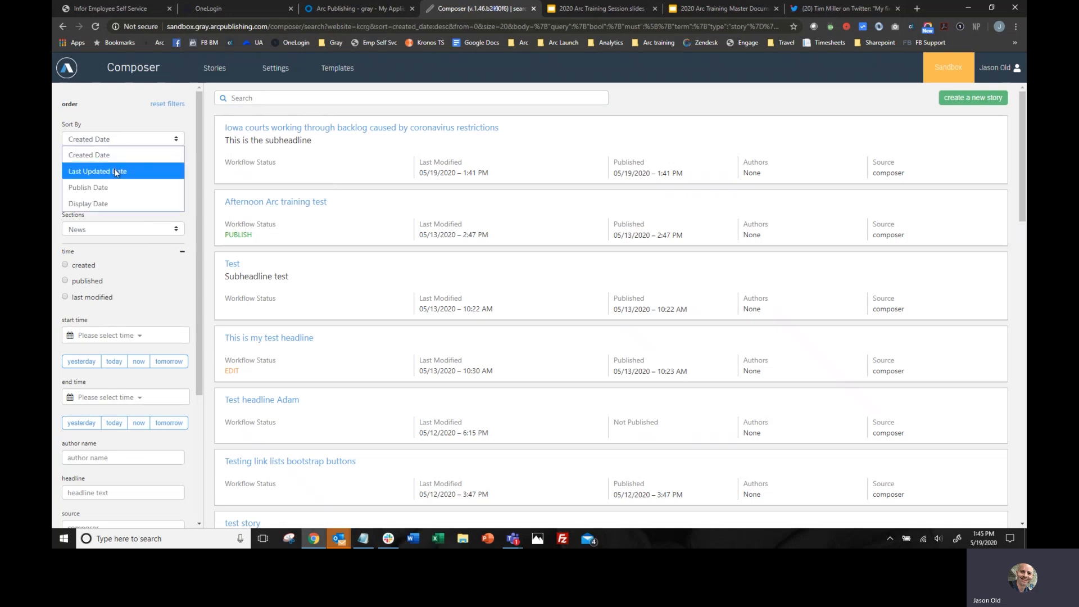
{"action": "left_click", "coordinate": [190, 179]}
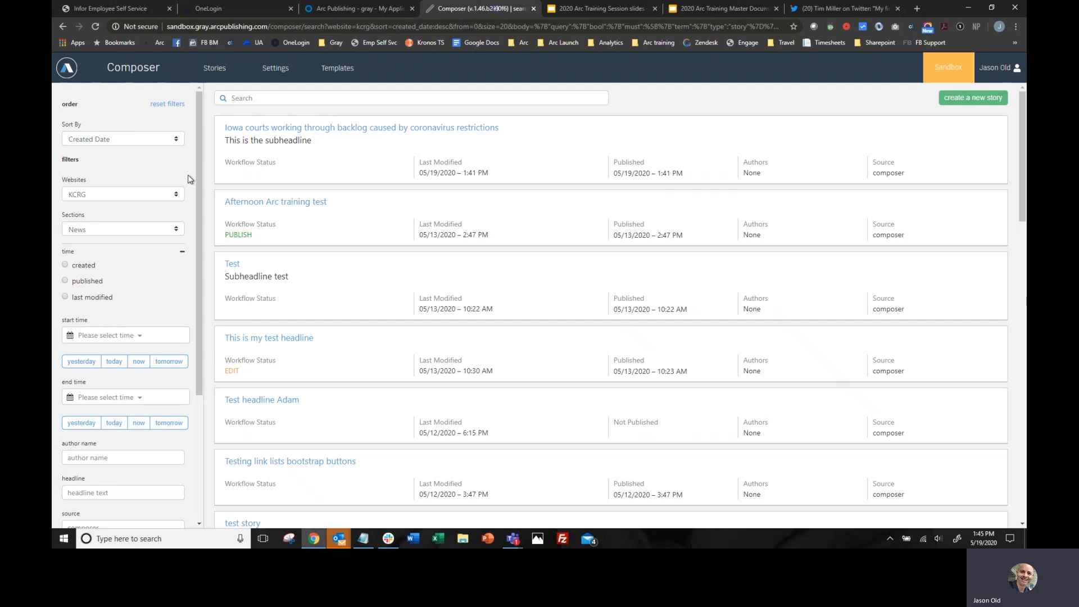
{"action": "left_click", "coordinate": [137, 194]}
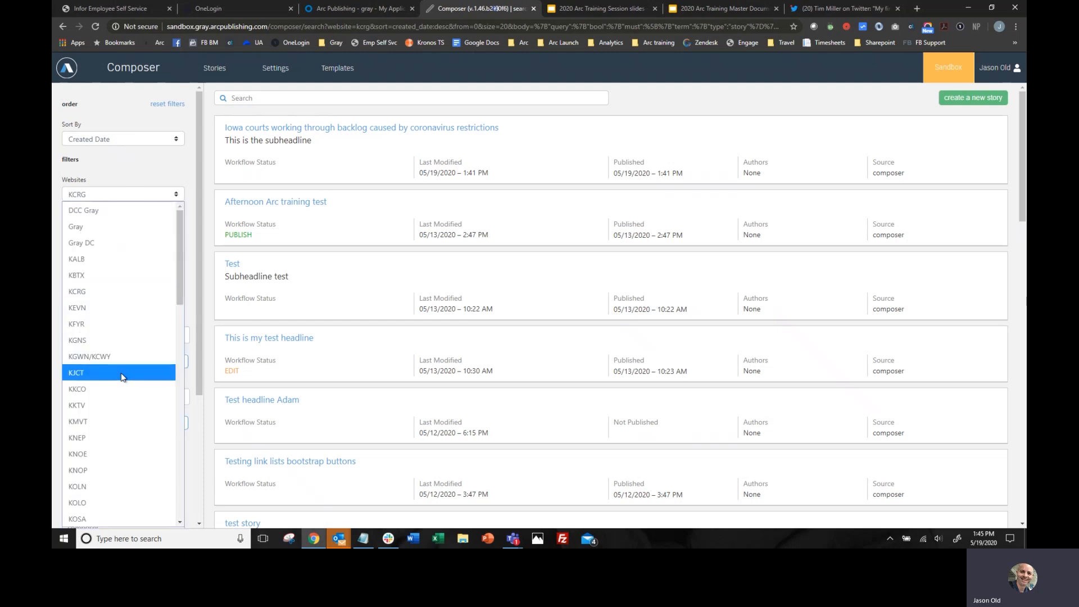
{"action": "scroll", "coordinate": [111, 390], "scroll_direction": "down", "scroll_amount": 15}
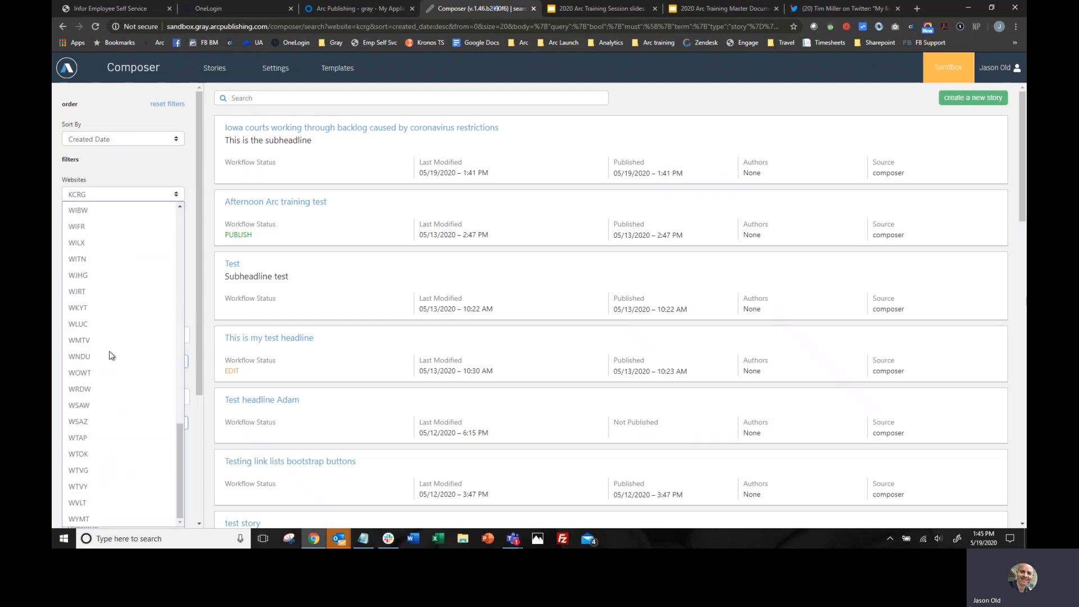
{"action": "scroll", "coordinate": [110, 353], "scroll_direction": "up", "scroll_amount": 15}
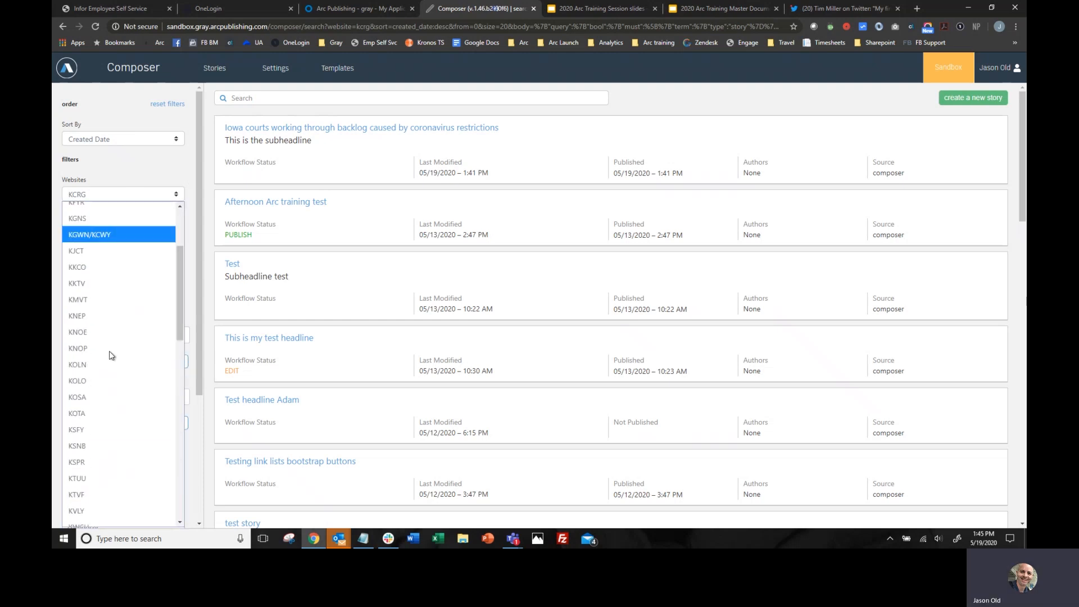
{"action": "left_click", "coordinate": [193, 239]}
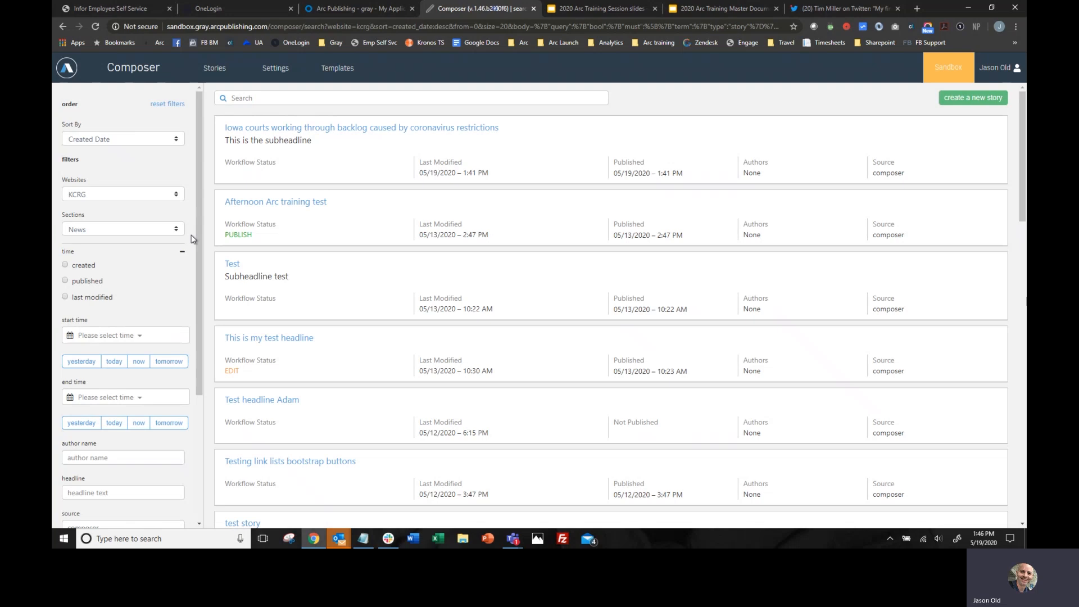
- Filter the stories list by the DCC Gray website
{"action": "left_click", "coordinate": [176, 194]}
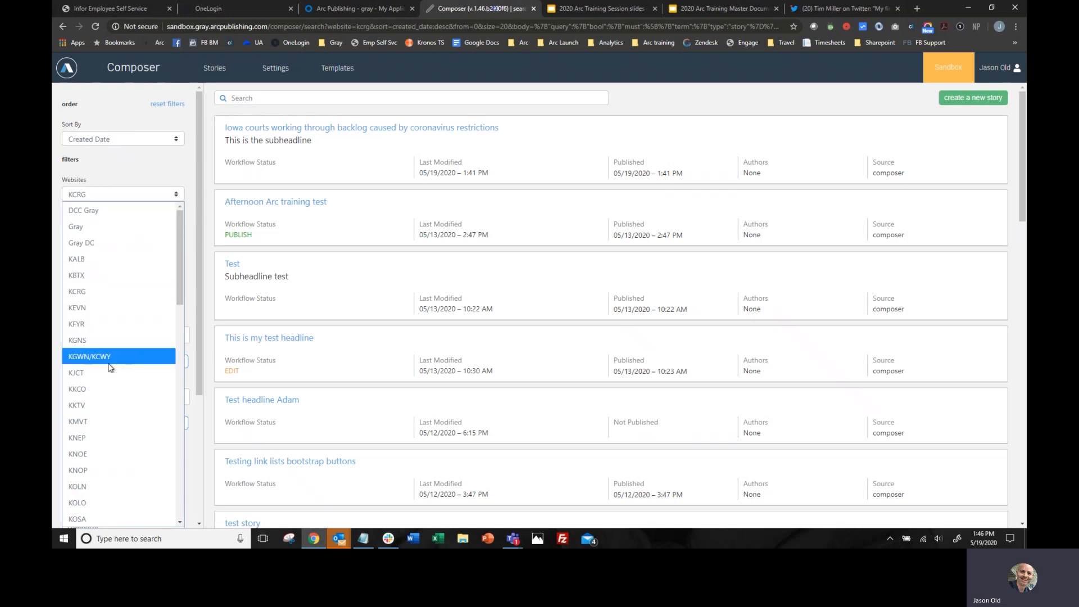
{"action": "scroll", "coordinate": [112, 419], "scroll_direction": "down", "scroll_amount": 5}
{"action": "scroll", "coordinate": [113, 422], "scroll_direction": "up", "scroll_amount": 5}
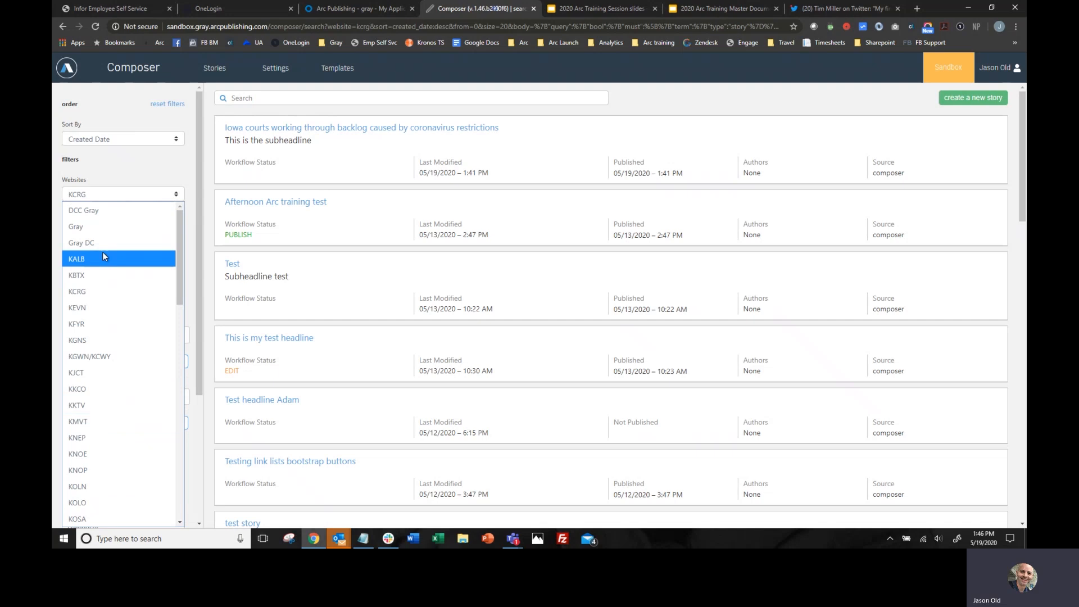
{"action": "left_click", "coordinate": [103, 211]}
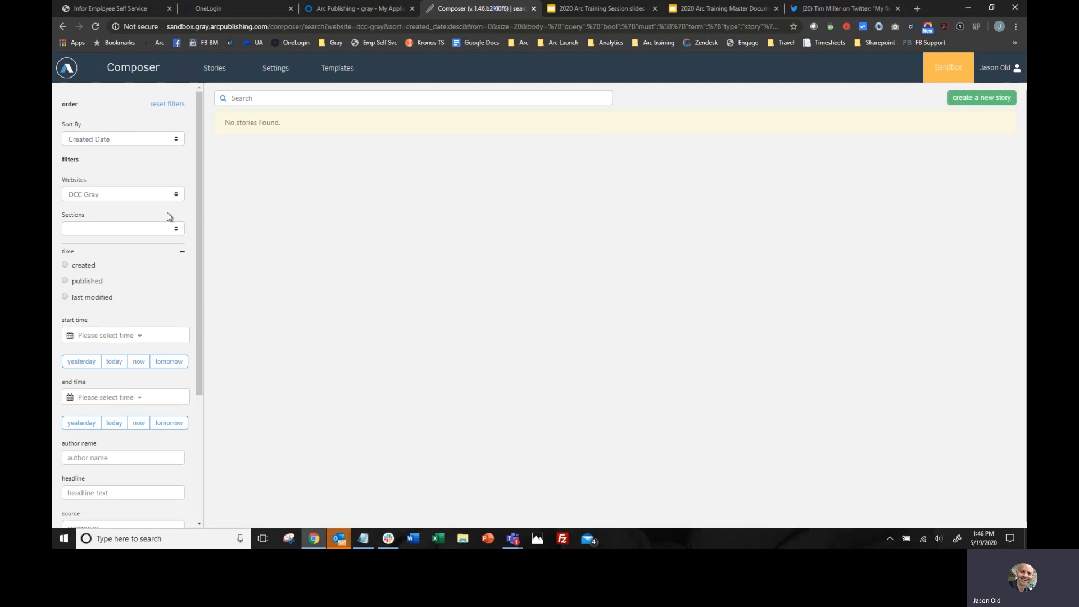
{"action": "left_click", "coordinate": [175, 191]}
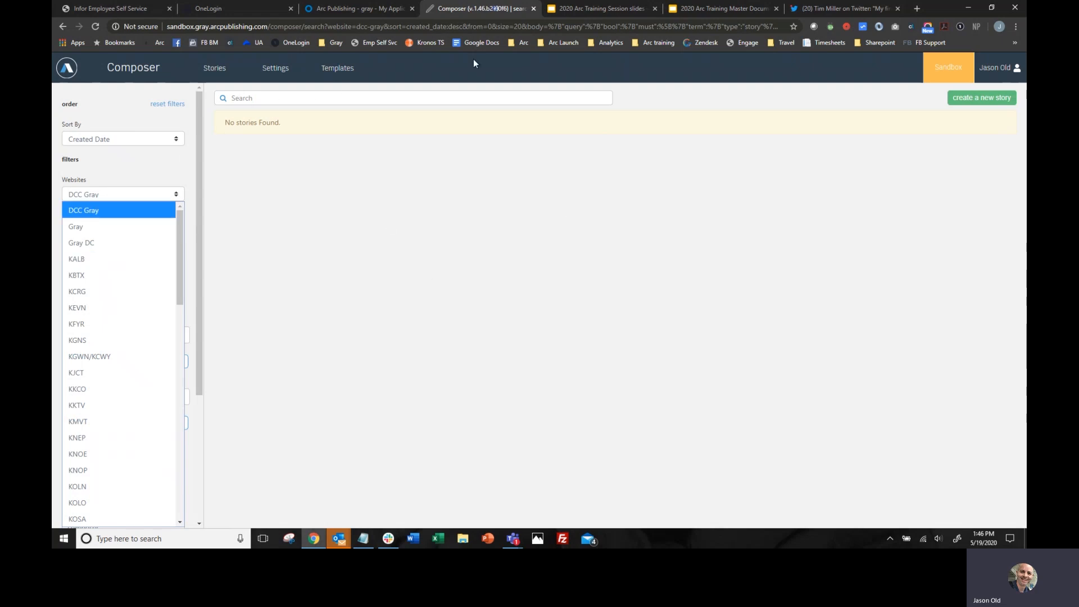
{"action": "left_click", "coordinate": [186, 257]}
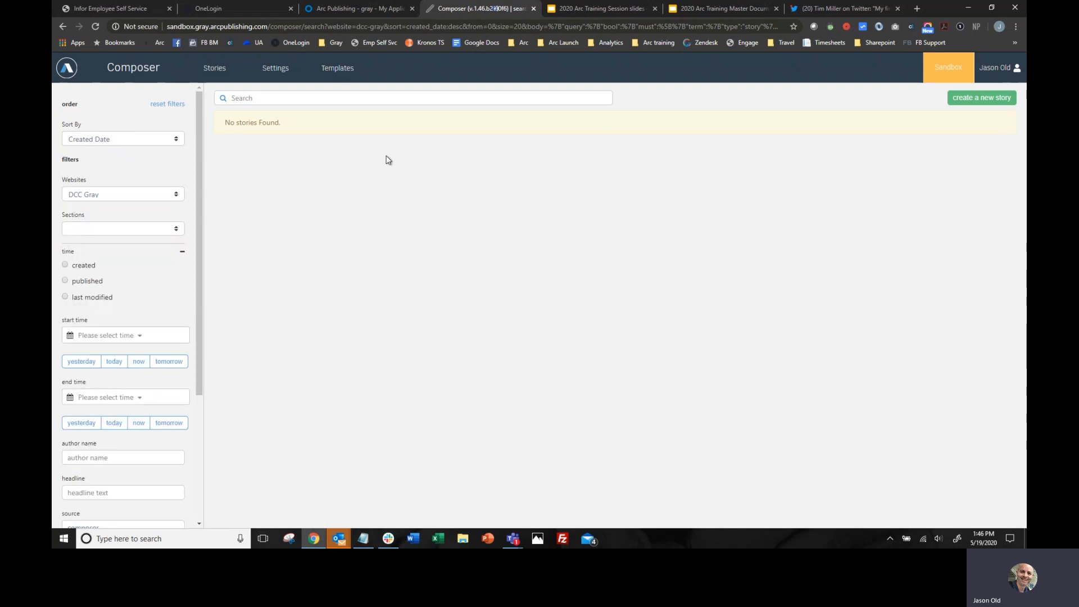
- Filter the stories list by the KYOU website and open the "Test Forecast article" story
{"action": "left_click", "coordinate": [179, 195]}
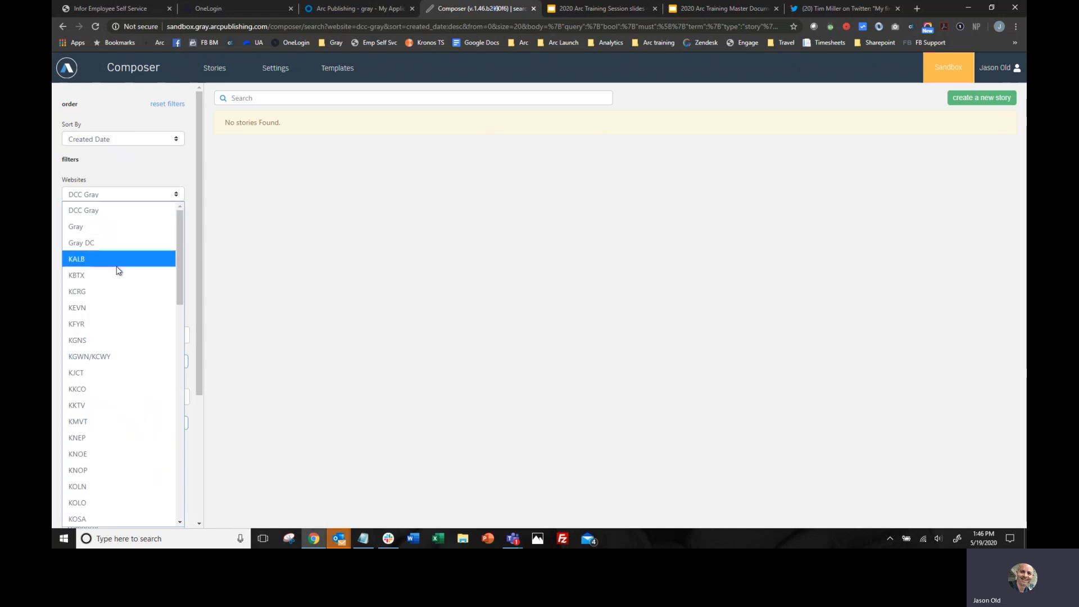
{"action": "scroll", "coordinate": [115, 380], "scroll_direction": "down", "scroll_amount": 5}
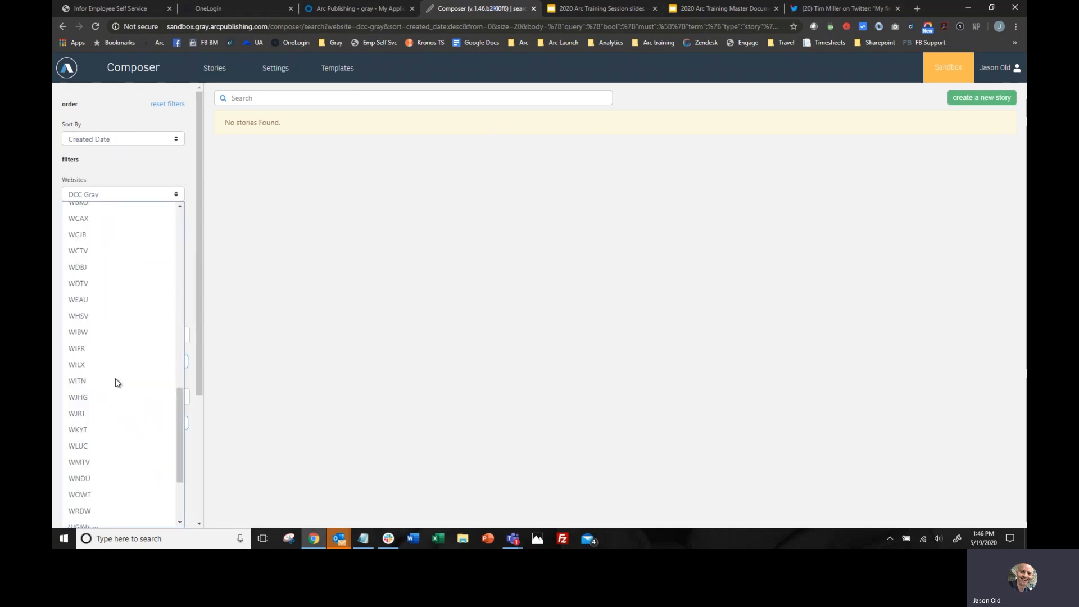
{"action": "left_click", "coordinate": [115, 355]}
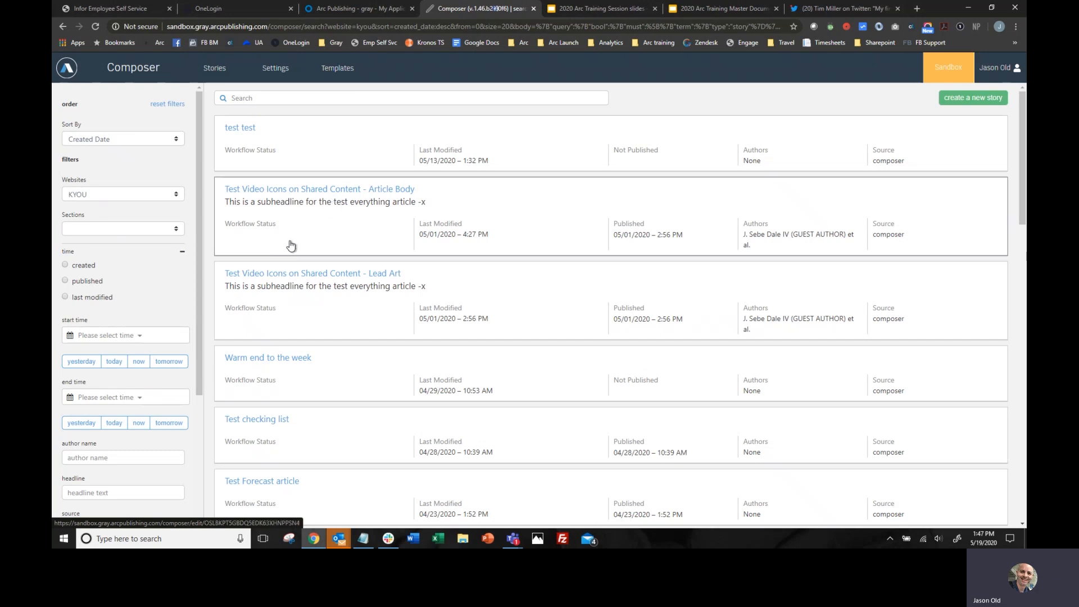
{"action": "scroll", "coordinate": [325, 288], "scroll_direction": "down", "scroll_amount": 5}
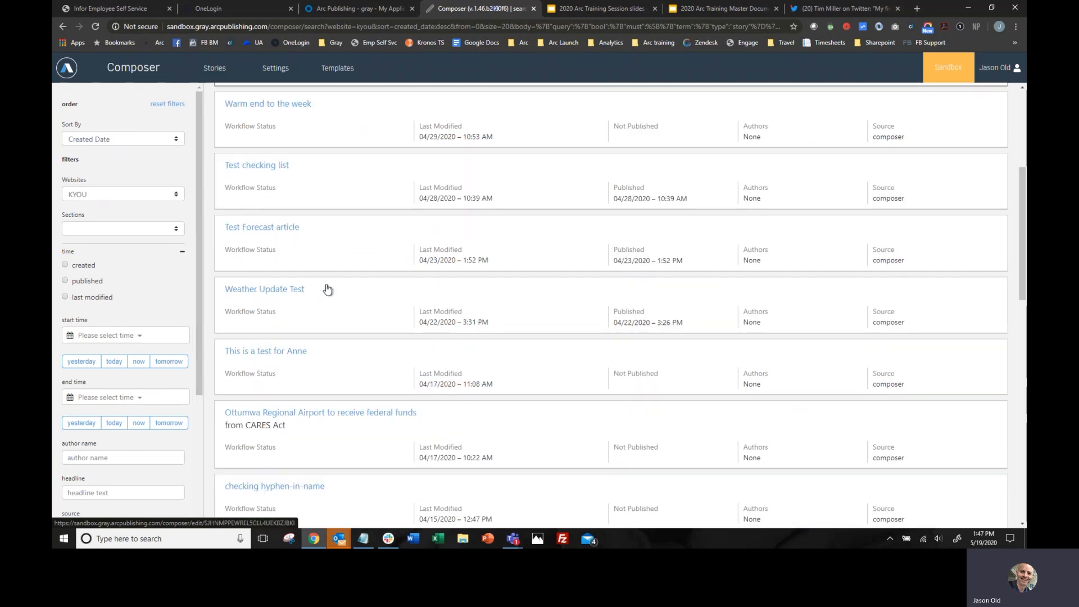
{"action": "left_click", "coordinate": [333, 234]}
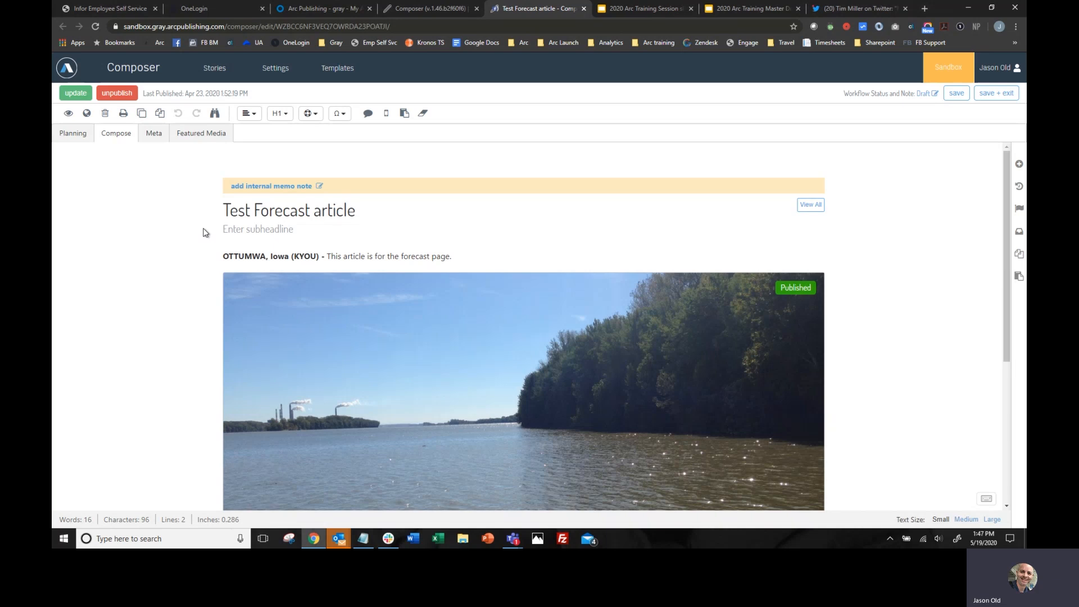
- Reload the KYOU stories list and examine the lock marker on the "Test Forecast article" entry
{"action": "left_click", "coordinate": [438, 8]}
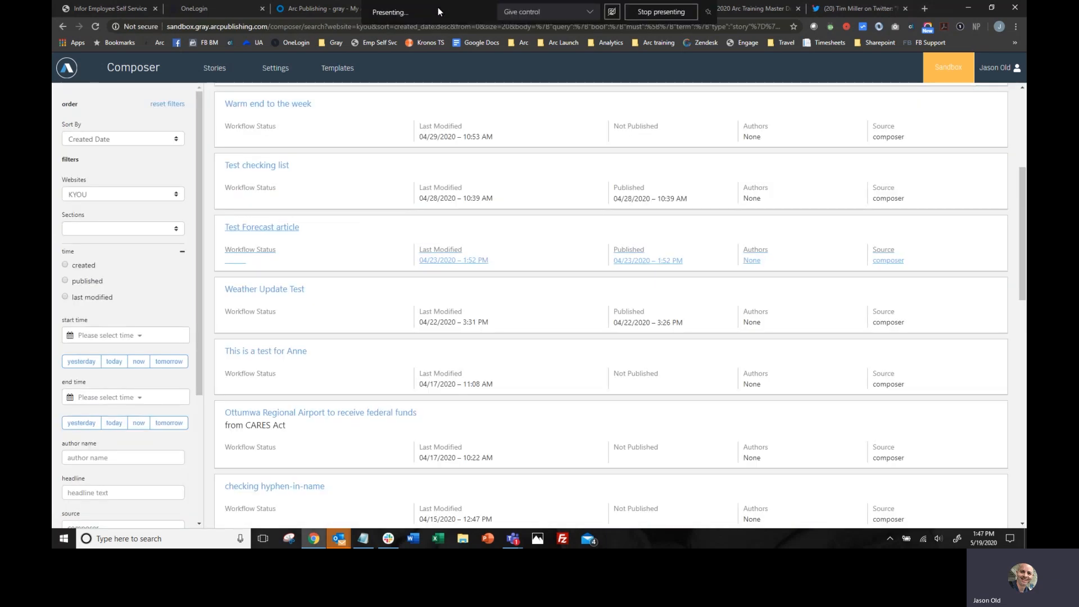
{"action": "scroll", "coordinate": [424, 167], "scroll_direction": "up", "scroll_amount": 3}
{"action": "left_click", "coordinate": [95, 26]}
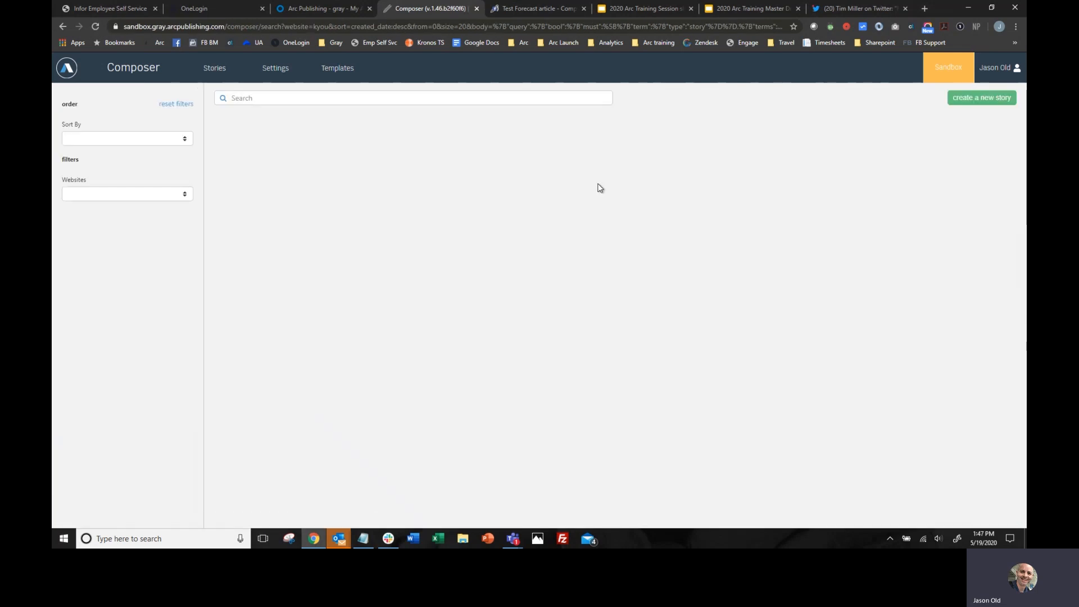
{"action": "scroll", "coordinate": [602, 225], "scroll_direction": "down", "scroll_amount": 4}
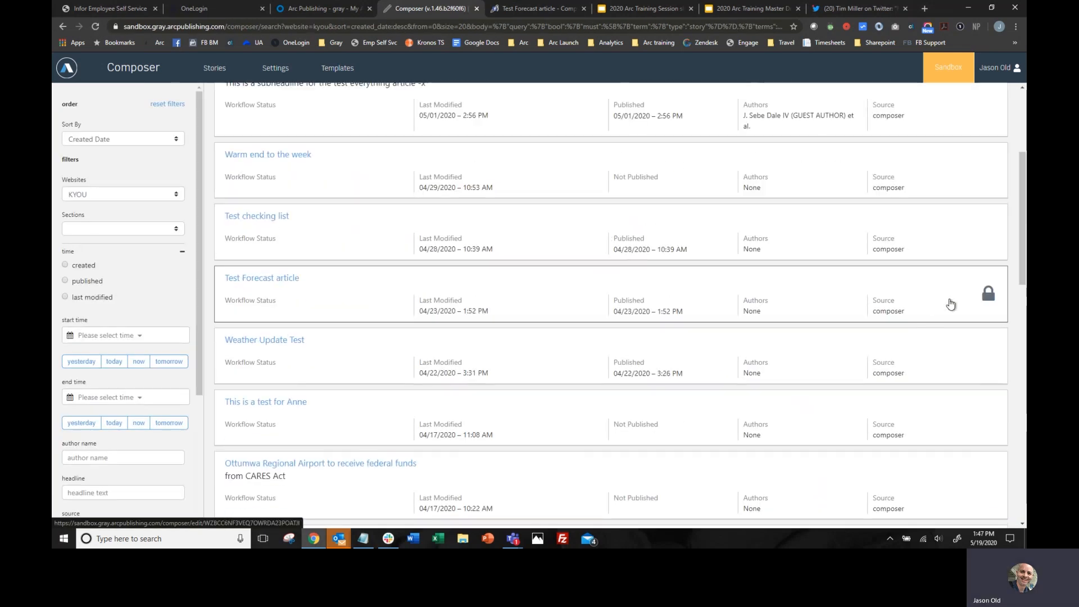
{"action": "left_click", "coordinate": [562, 301]}
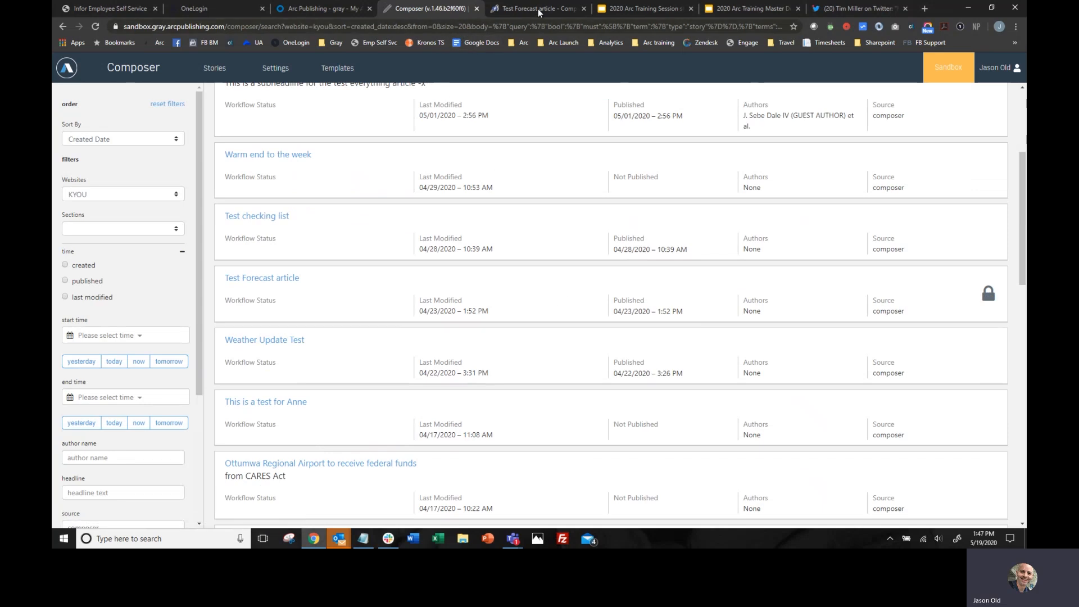
{"action": "key", "text": "ctrl+shift+Tab"}
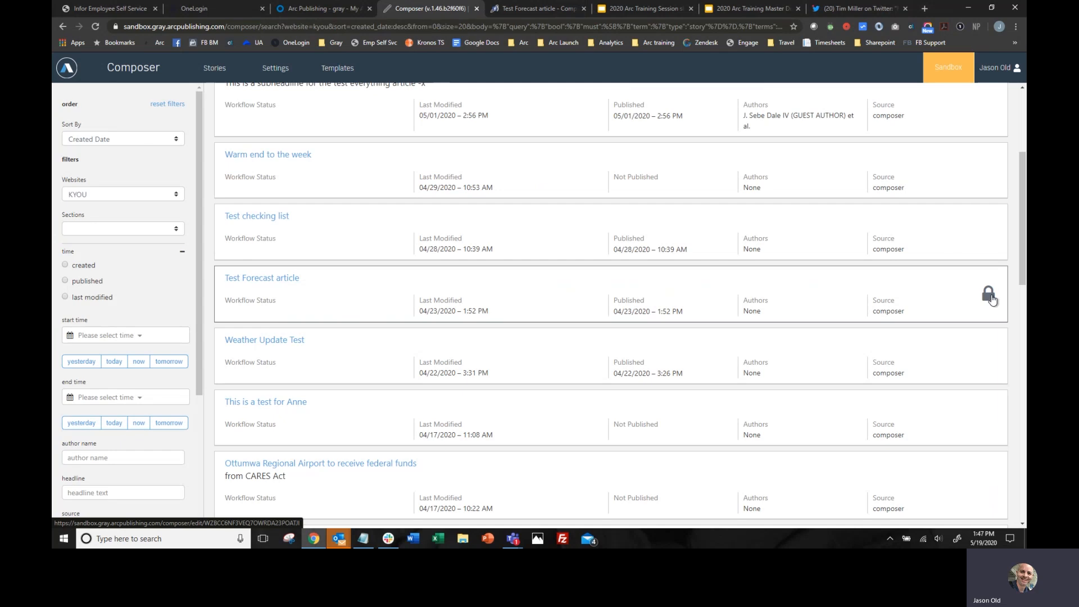
{"action": "mouse_move", "coordinate": [990, 297]}
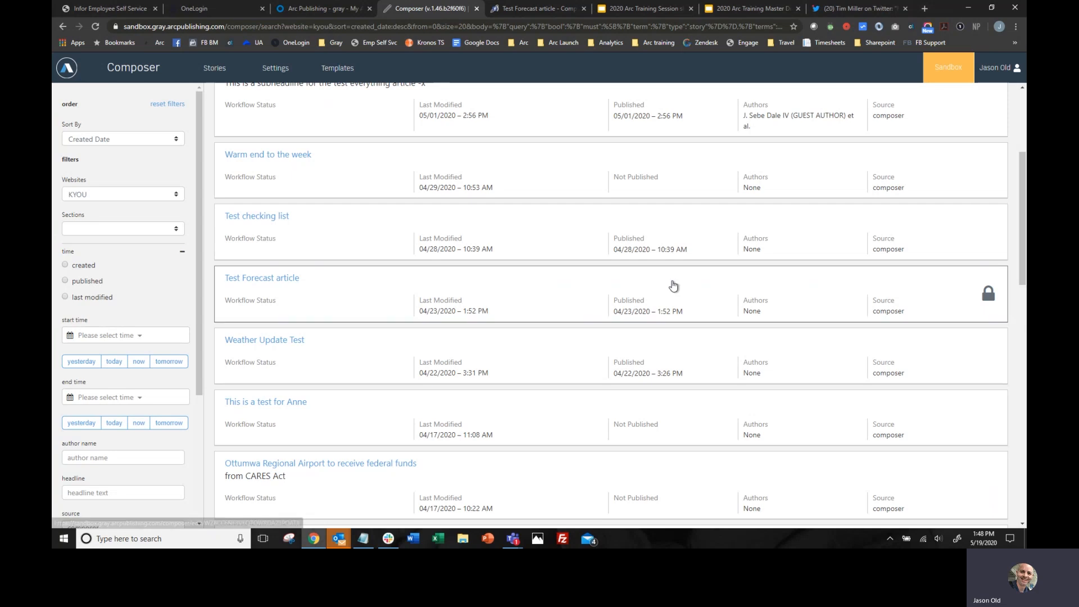
- Open the locked "Test Forecast article" a second time, close the duplicate and compare the open story with its list entry
{"action": "left_click", "coordinate": [269, 279]}
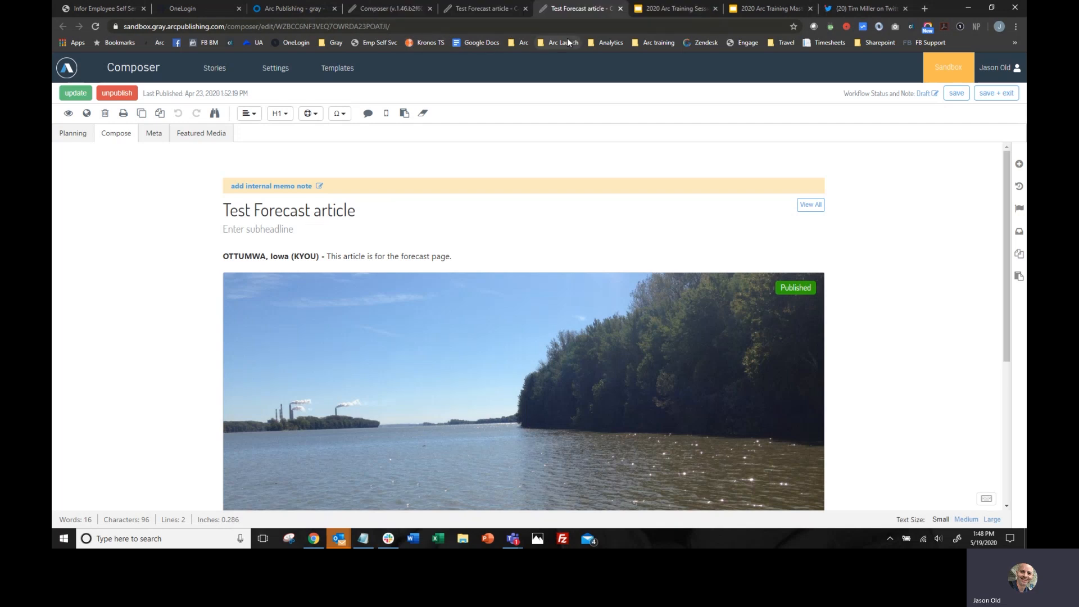
{"action": "left_click", "coordinate": [525, 8]}
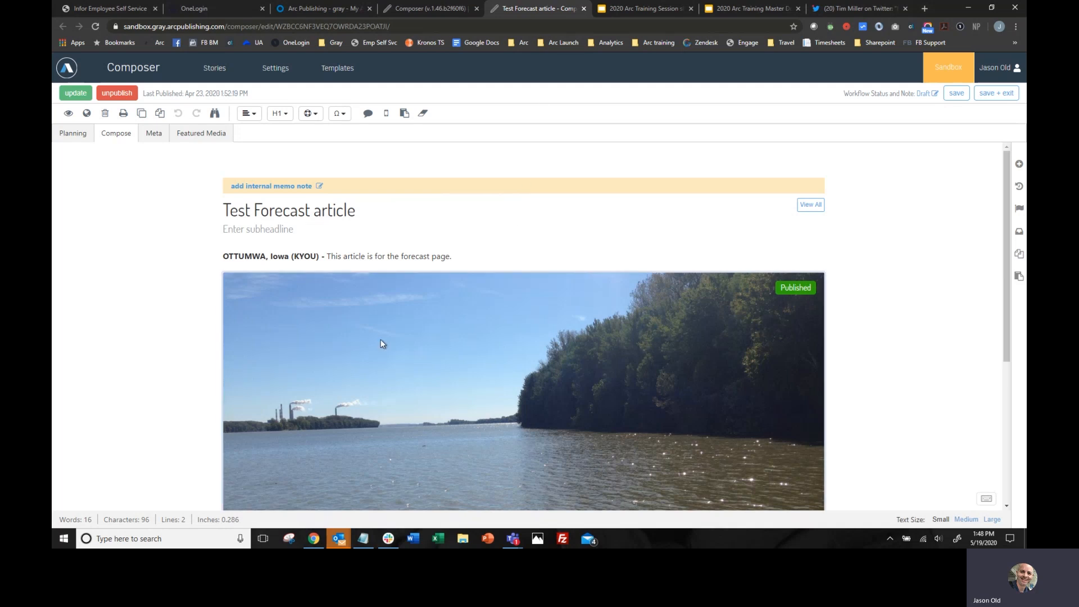
{"action": "scroll", "coordinate": [477, 386], "scroll_direction": "down", "scroll_amount": 4}
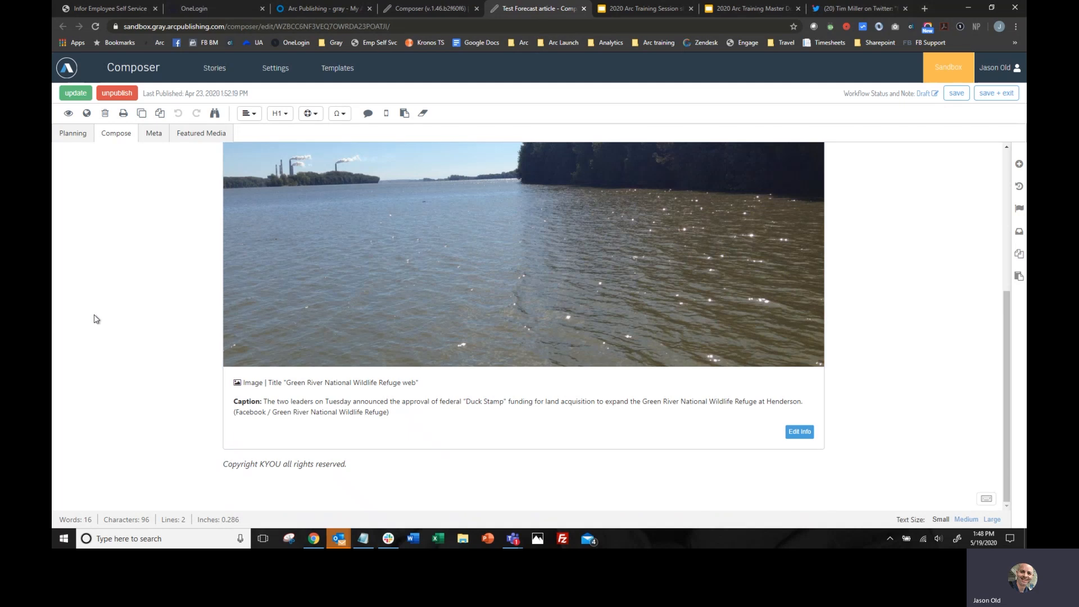
{"action": "scroll", "coordinate": [517, 282], "scroll_direction": "up", "scroll_amount": 5}
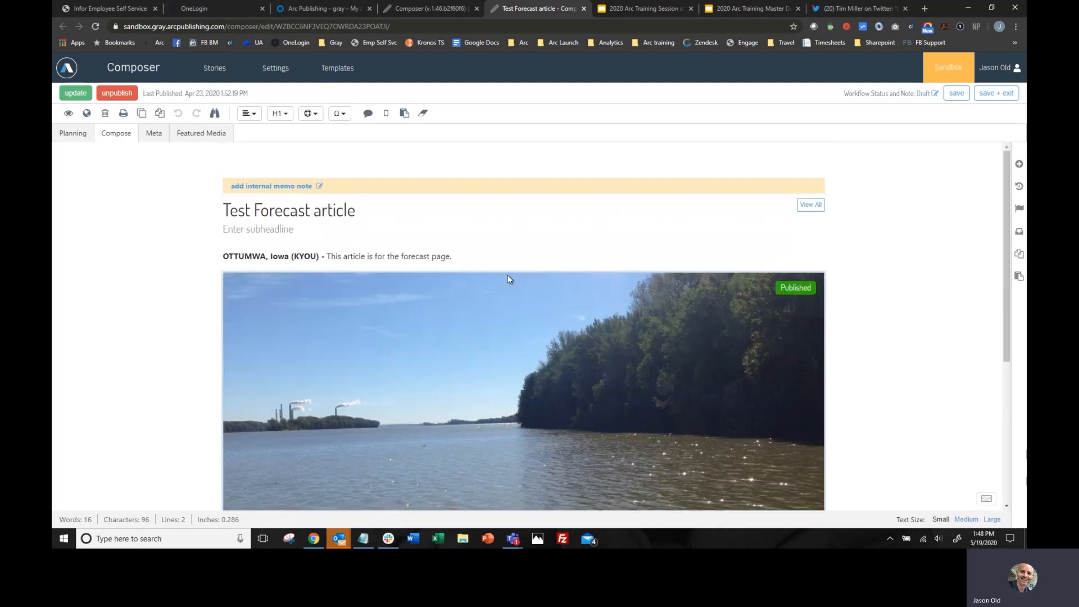
{"action": "left_click", "coordinate": [434, 9]}
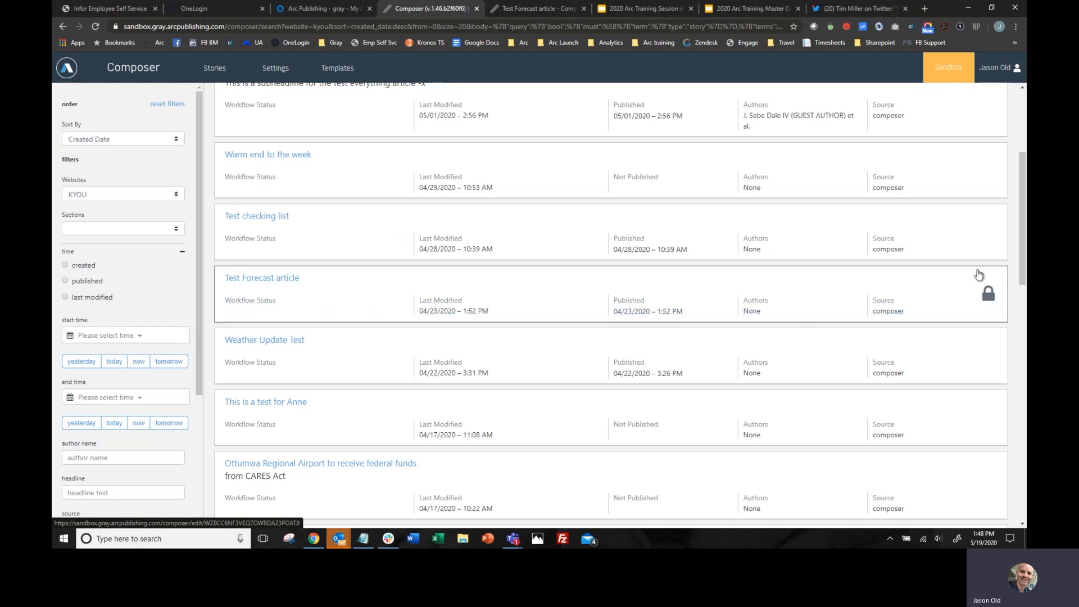
{"action": "left_click", "coordinate": [298, 281]}
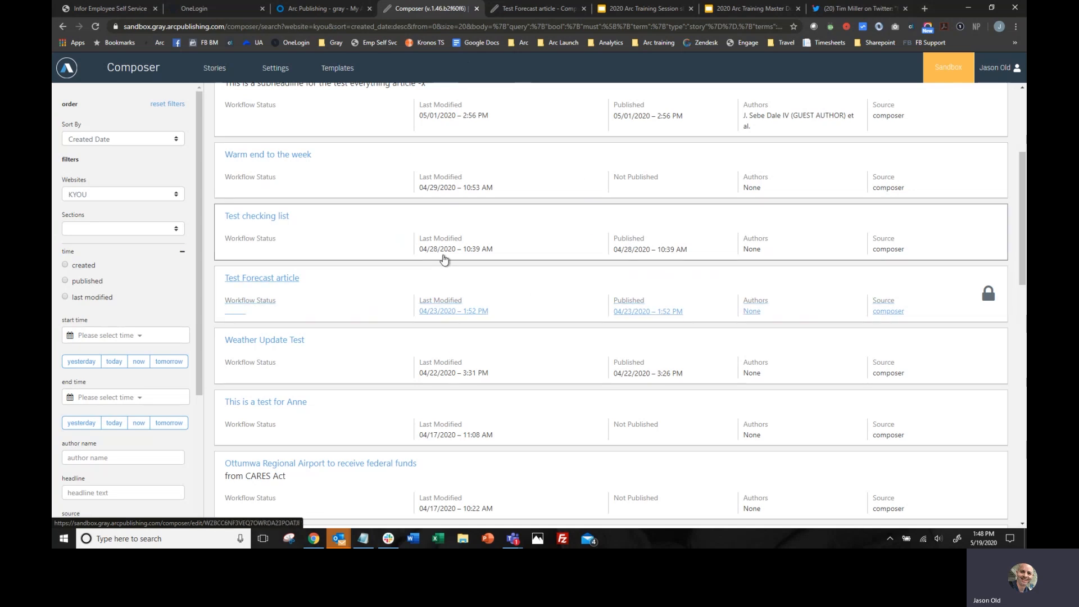
{"action": "left_click", "coordinate": [542, 275]}
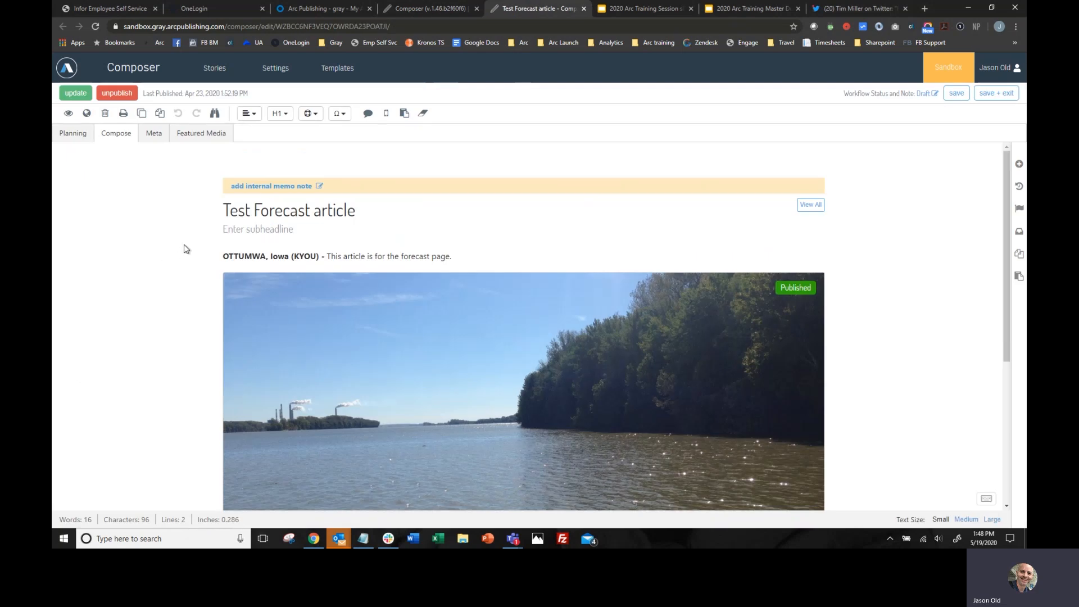
- In the "Test Forecast article" planning details, add the KCRG website with its /news section to the publishing sites and save
{"action": "scroll", "coordinate": [185, 247], "scroll_direction": "down", "scroll_amount": 2}
{"action": "scroll", "coordinate": [183, 246], "scroll_direction": "up", "scroll_amount": 2}
{"action": "left_click", "coordinate": [73, 134]}
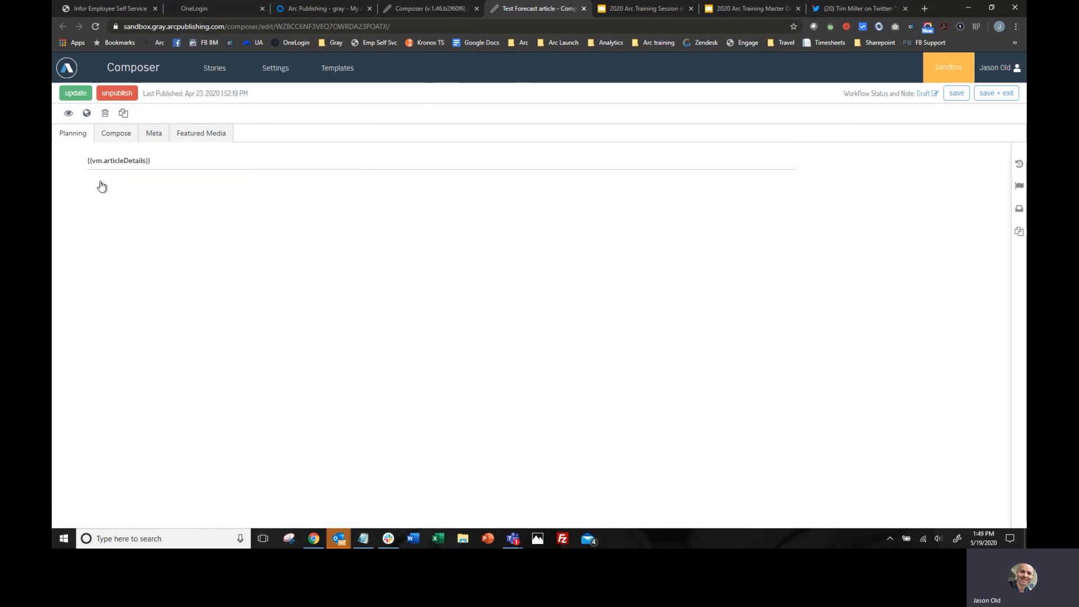
{"action": "scroll", "coordinate": [287, 317], "scroll_direction": "down", "scroll_amount": 3}
{"action": "scroll", "coordinate": [236, 287], "scroll_direction": "up", "scroll_amount": 1}
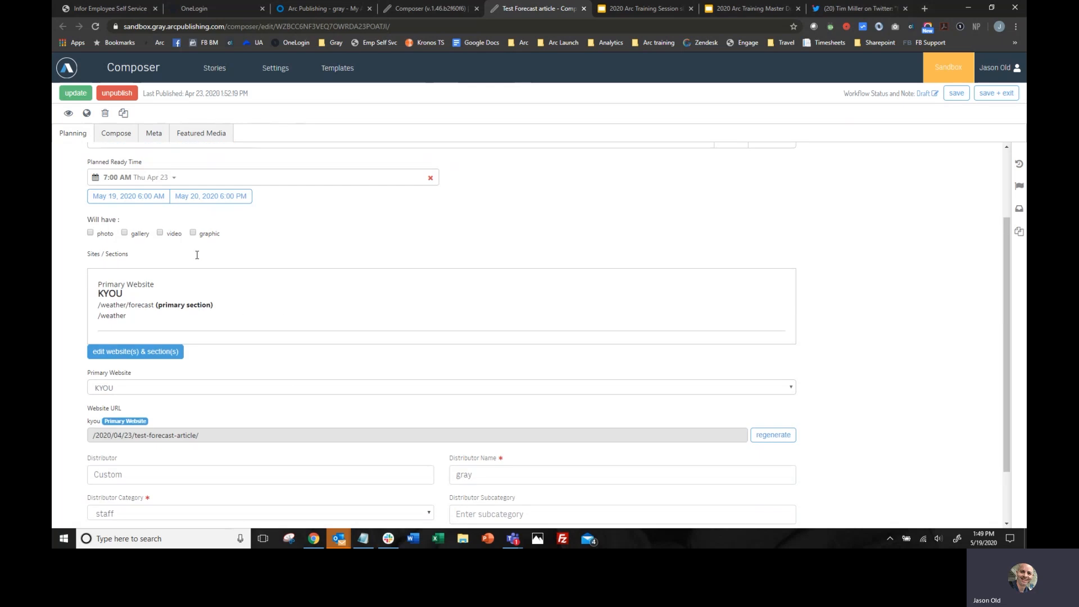
{"action": "scroll", "coordinate": [197, 254], "scroll_direction": "up", "scroll_amount": 1}
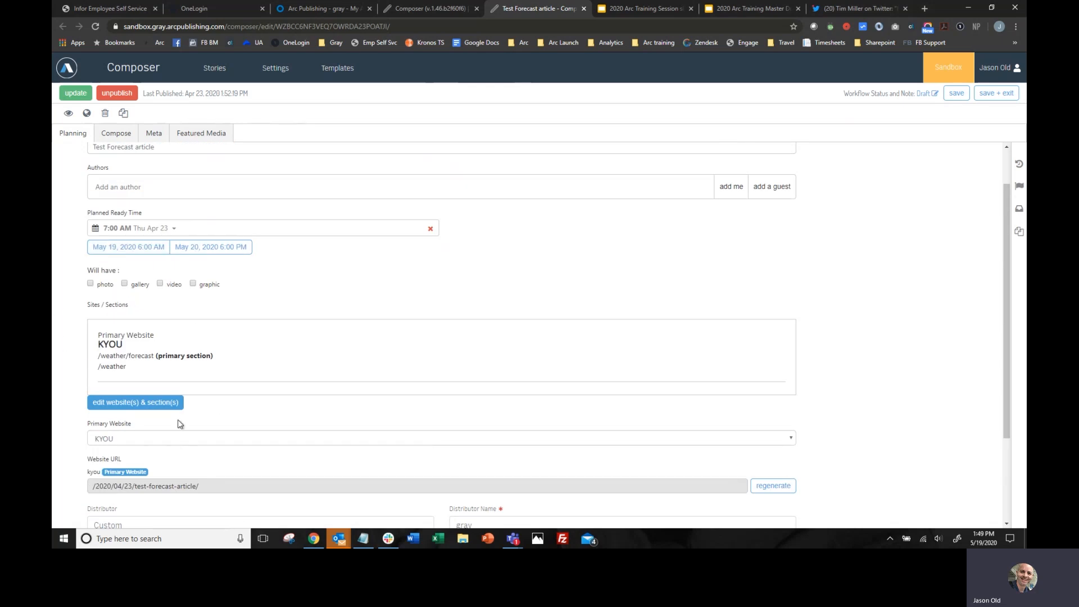
{"action": "left_click", "coordinate": [148, 402]}
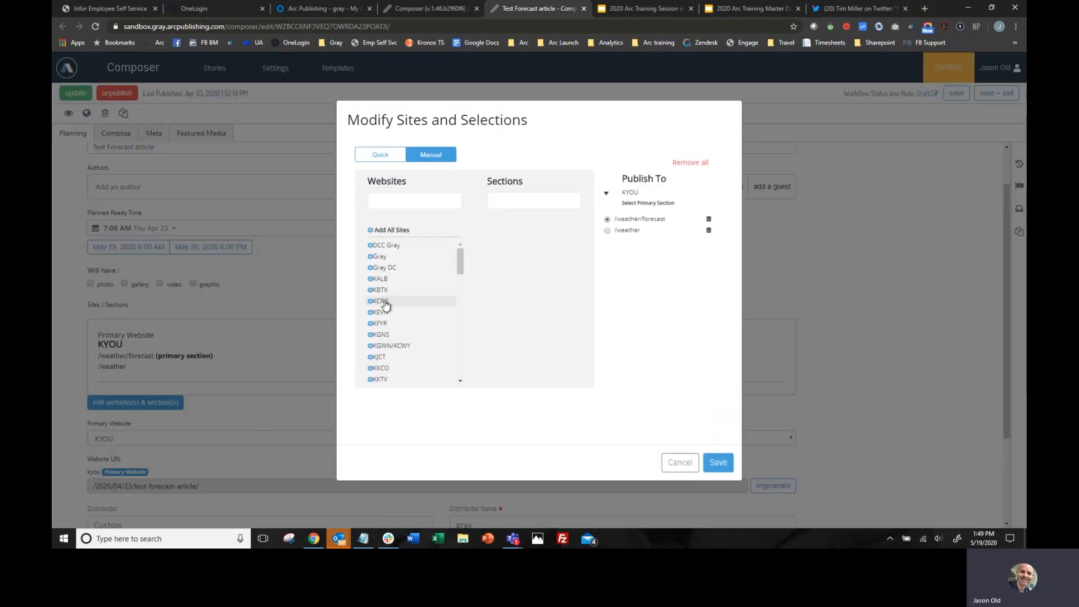
{"action": "left_click", "coordinate": [391, 300]}
{"action": "left_click", "coordinate": [510, 254]}
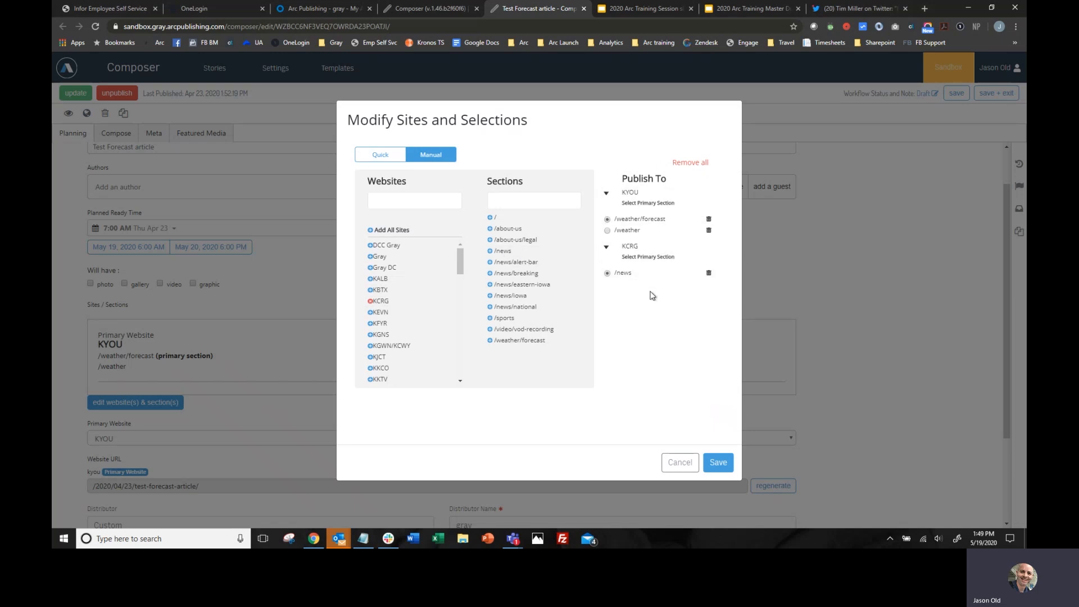
{"action": "left_click", "coordinate": [717, 462]}
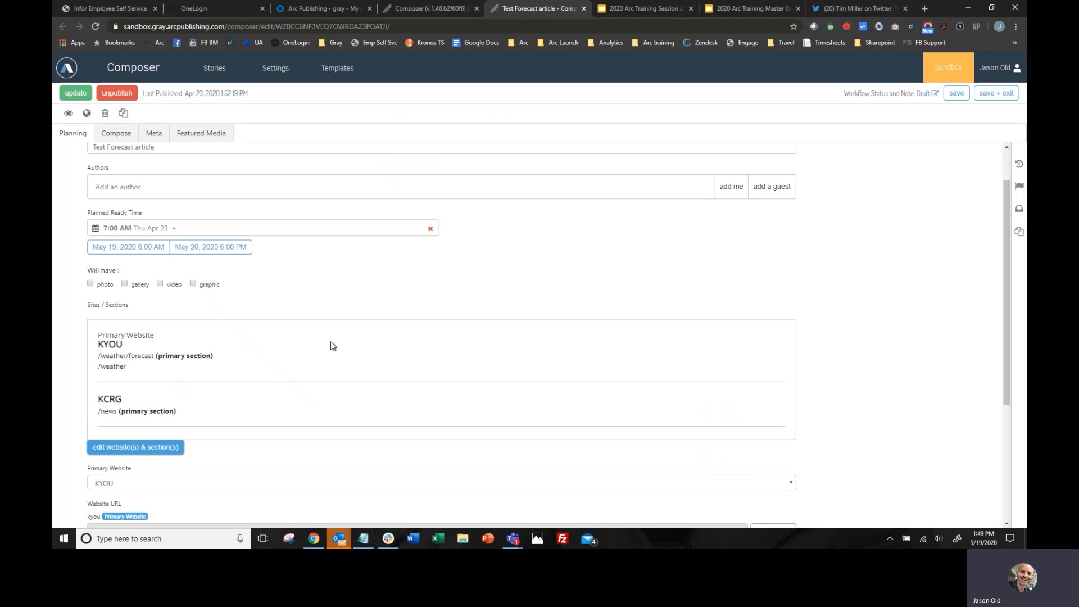
- Update the published story with the publish time set to Now, close it and return to the stories list
{"action": "scroll", "coordinate": [331, 343], "scroll_direction": "up", "scroll_amount": 1}
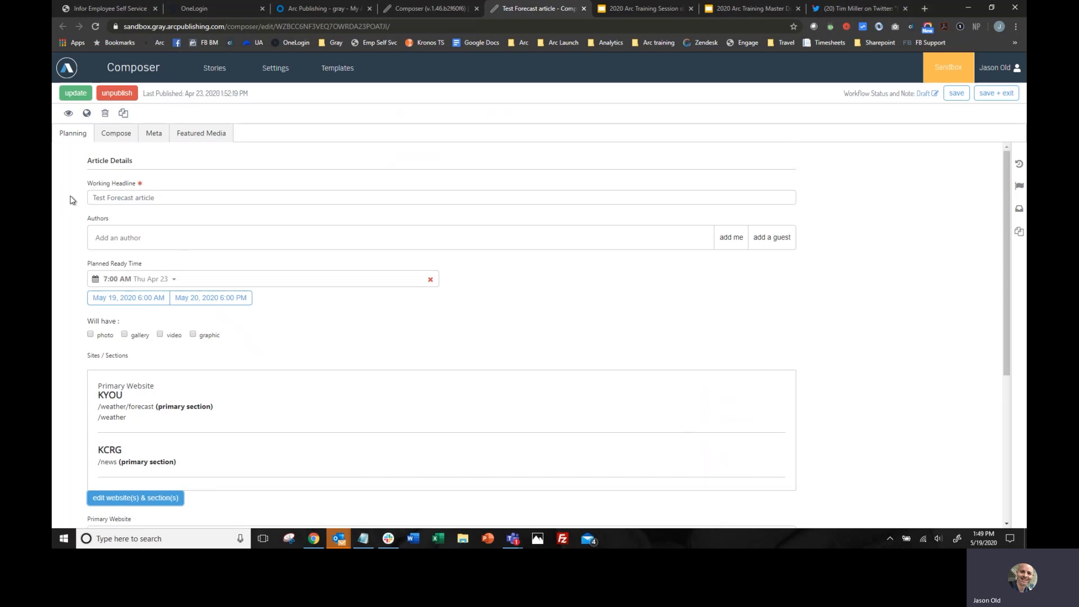
{"action": "left_click", "coordinate": [76, 94]}
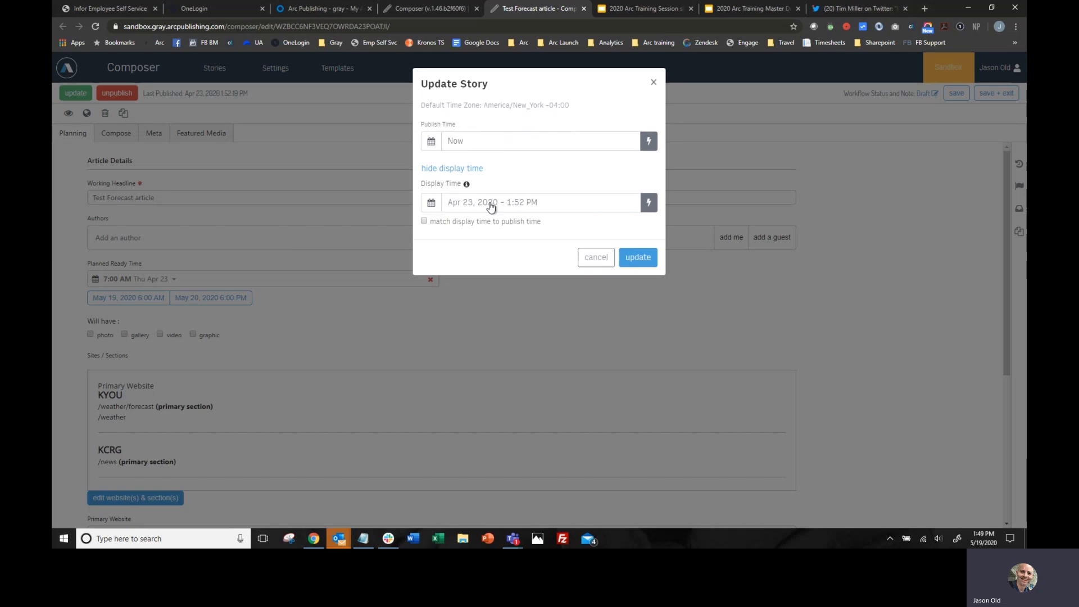
{"action": "left_click", "coordinate": [638, 258]}
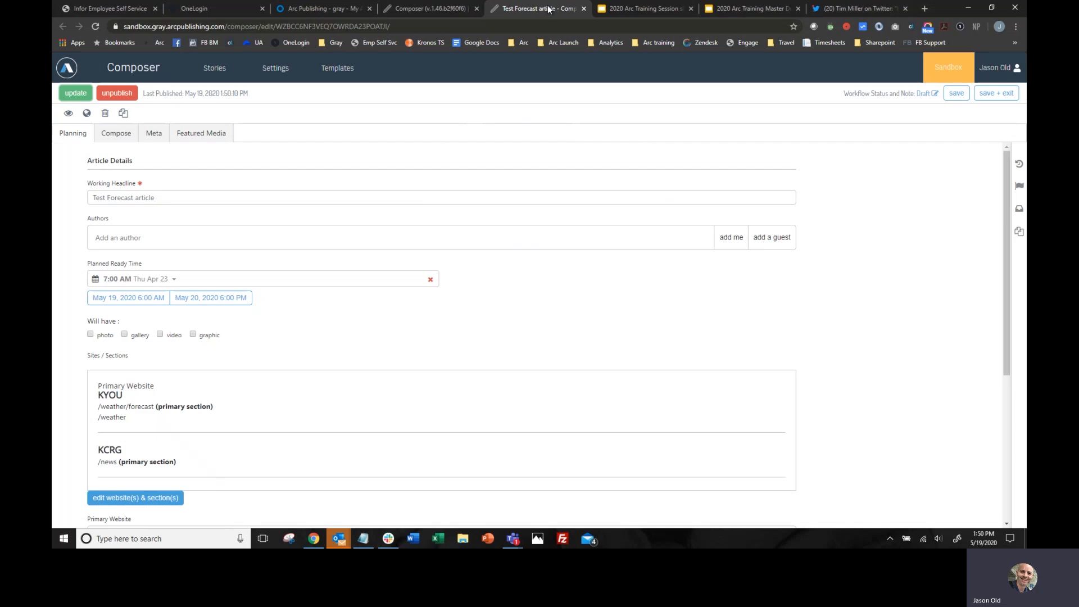
{"action": "left_click", "coordinate": [584, 8]}
{"action": "left_click", "coordinate": [427, 9]}
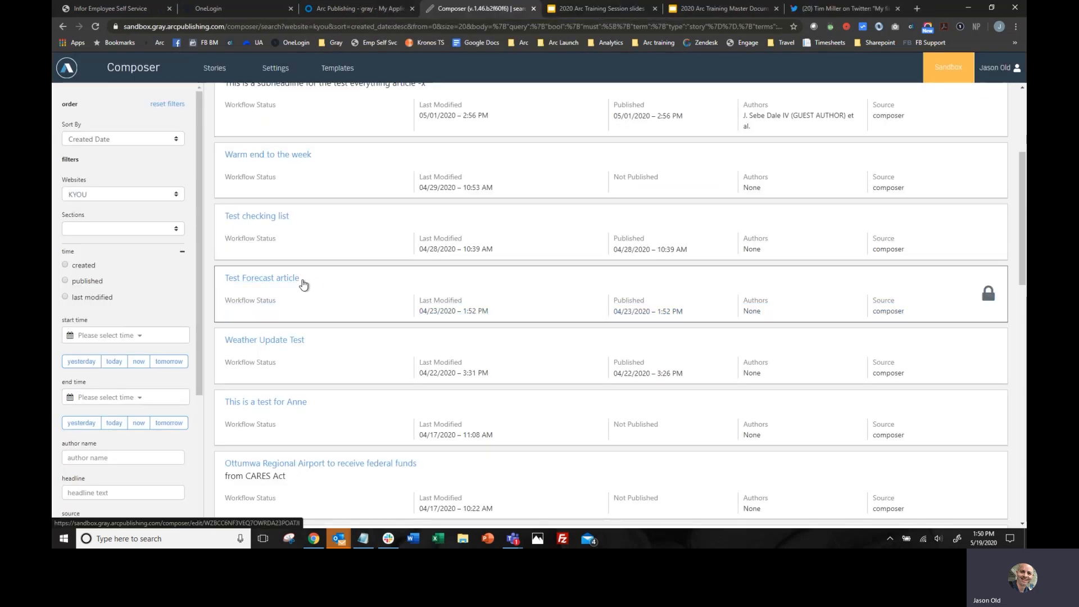
- Examine the available websites and the other filter options beside the KYOU stories list
{"action": "mouse_move", "coordinate": [197, 272]}
{"action": "left_mouse_down"}
{"action": "mouse_move", "coordinate": [211, 399]}
{"action": "mouse_move", "coordinate": [201, 251]}
{"action": "left_mouse_up"}
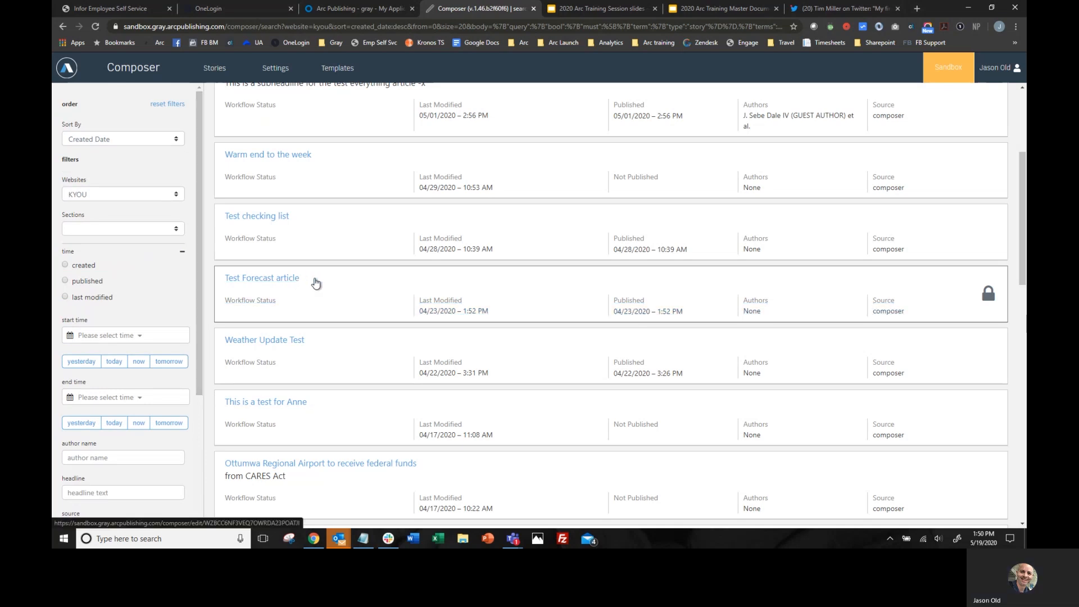
{"action": "left_click", "coordinate": [176, 194]}
{"action": "scroll", "coordinate": [121, 258], "scroll_direction": "down", "scroll_amount": 5}
{"action": "scroll", "coordinate": [120, 259], "scroll_direction": "up", "scroll_amount": 15}
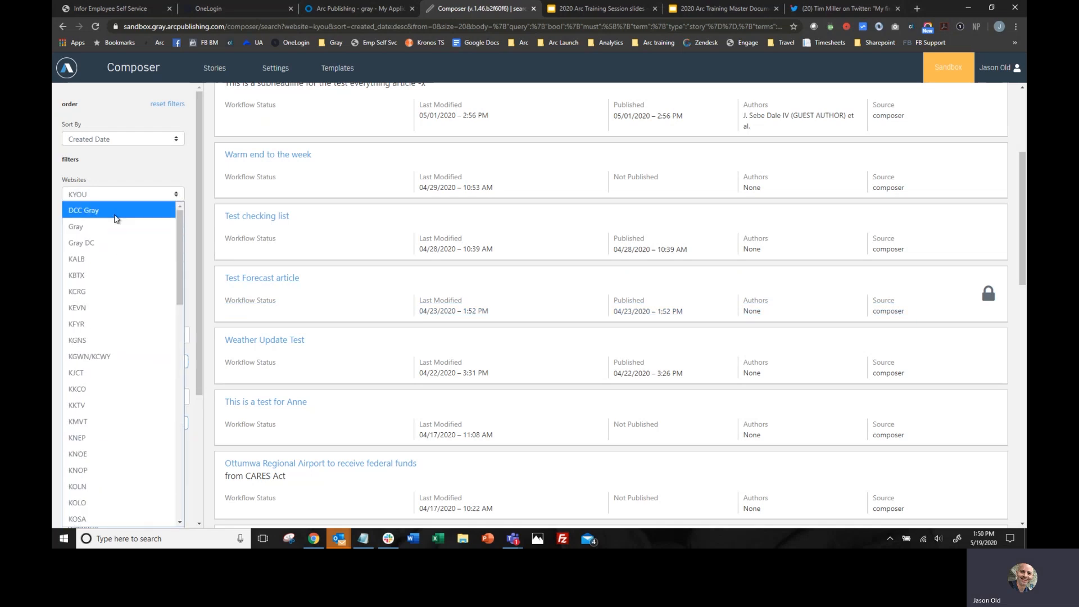
{"action": "left_click", "coordinate": [151, 172]}
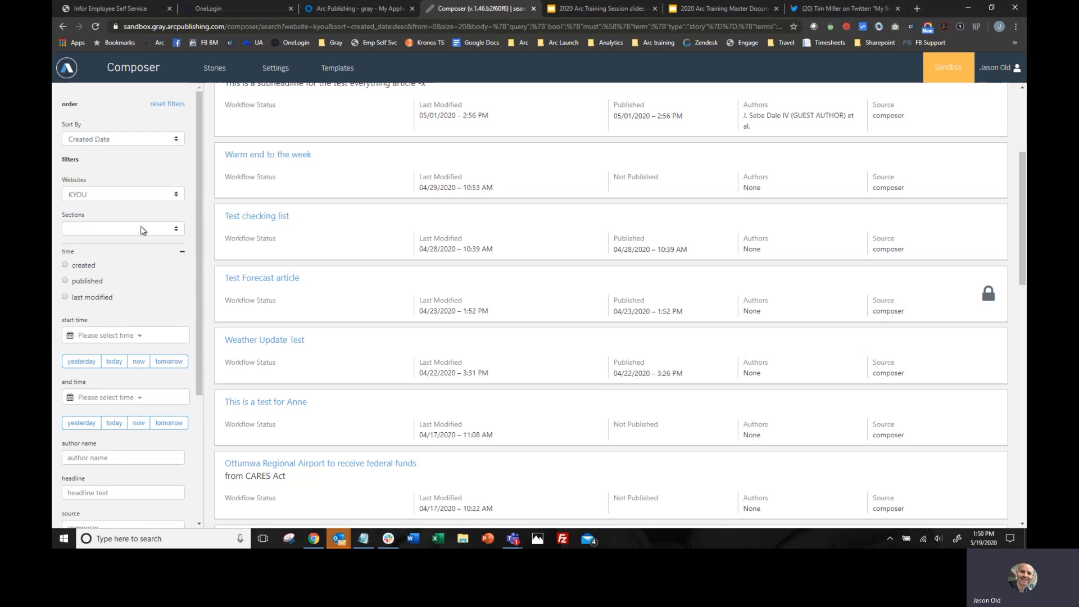
{"action": "scroll", "coordinate": [284, 315], "scroll_direction": "up", "scroll_amount": 3}
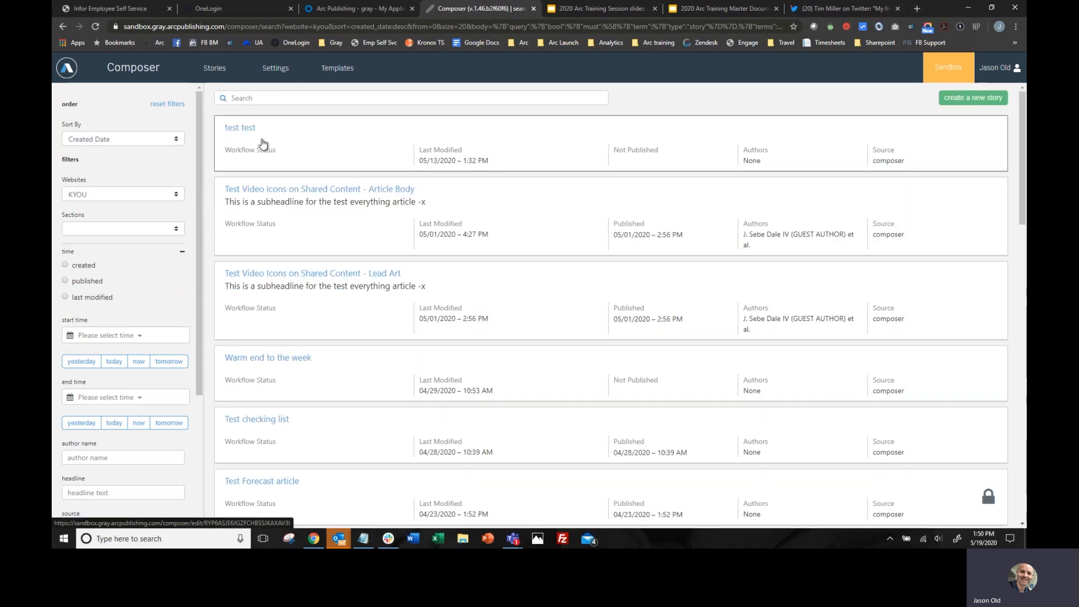
{"action": "scroll", "coordinate": [153, 258], "scroll_direction": "down", "scroll_amount": 3}
{"action": "scroll", "coordinate": [153, 258], "scroll_direction": "up", "scroll_amount": 1}
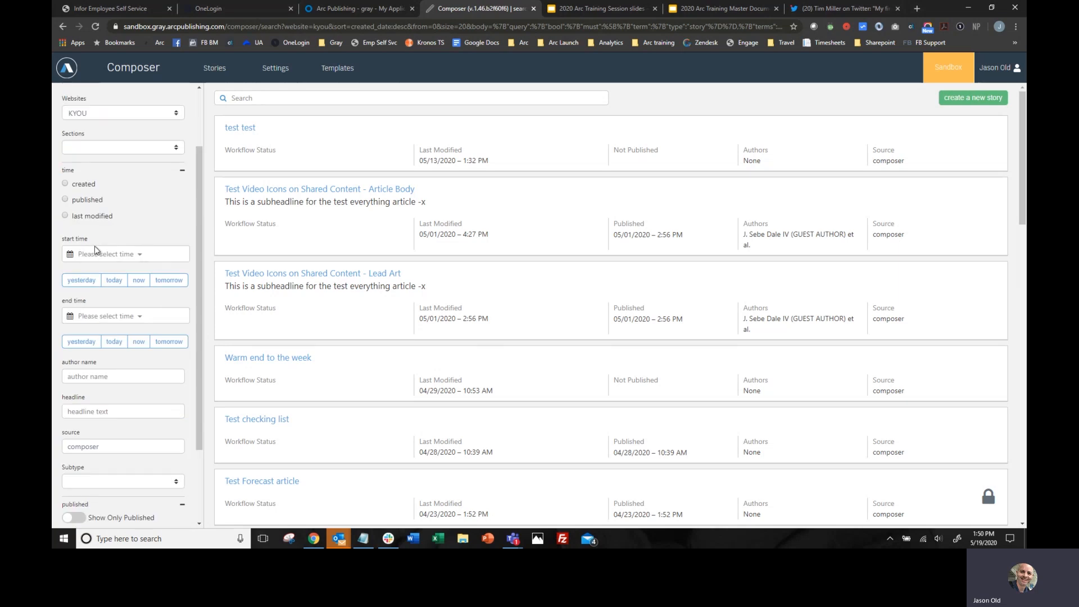
- Try filtering the KYOU stories list by the source "arc"
{"action": "scroll", "coordinate": [139, 217], "scroll_direction": "down", "scroll_amount": 2}
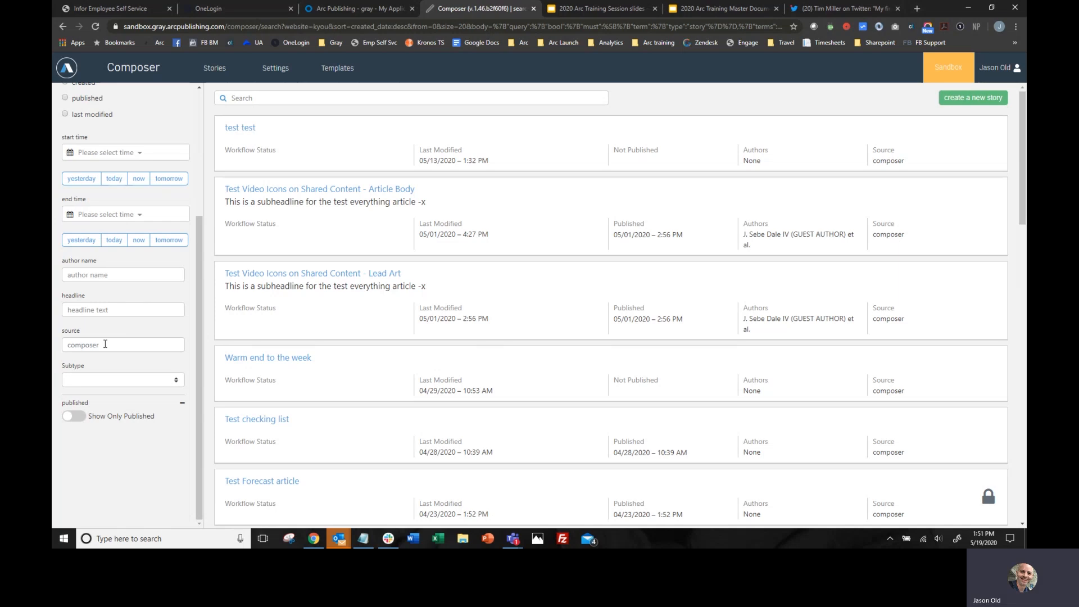
{"action": "left_click_drag", "start_coordinate": [105, 344], "coordinate": [55, 347]}
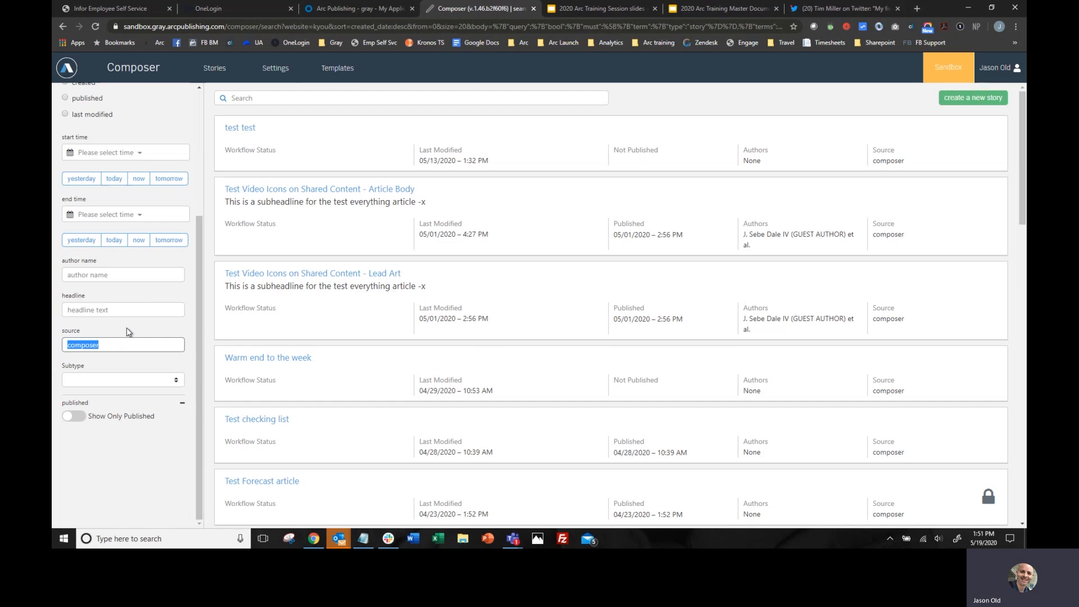
{"action": "type", "text": "arc"}
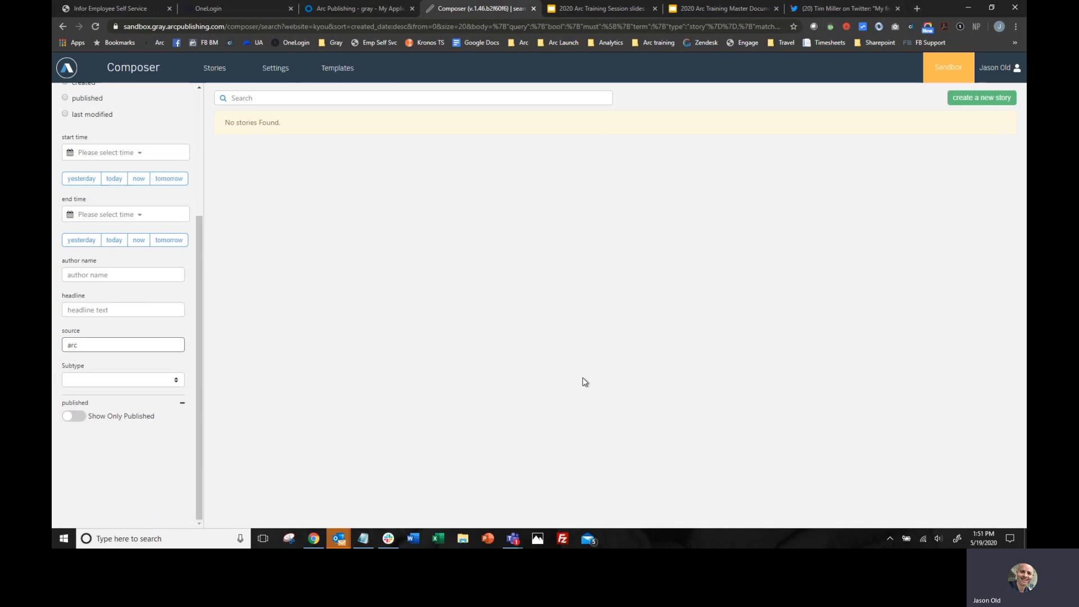
- Clear the source filter and look through the KYOU stories list
{"action": "left_click_drag", "start_coordinate": [89, 347], "coordinate": [55, 345]}
{"action": "key", "text": "BackSpace"}
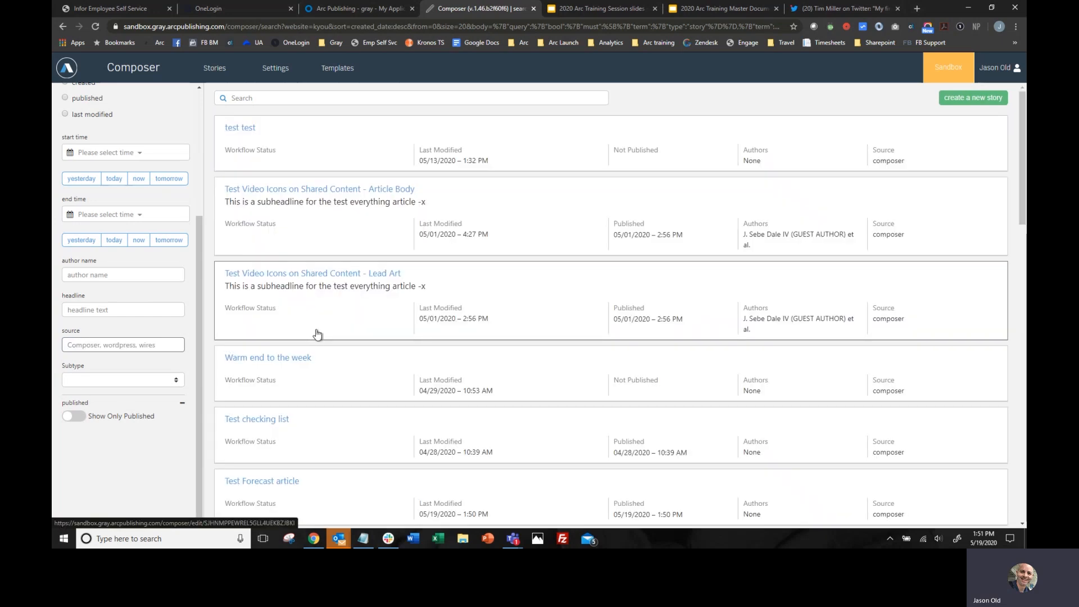
{"action": "scroll", "coordinate": [490, 317], "scroll_direction": "down", "scroll_amount": 15}
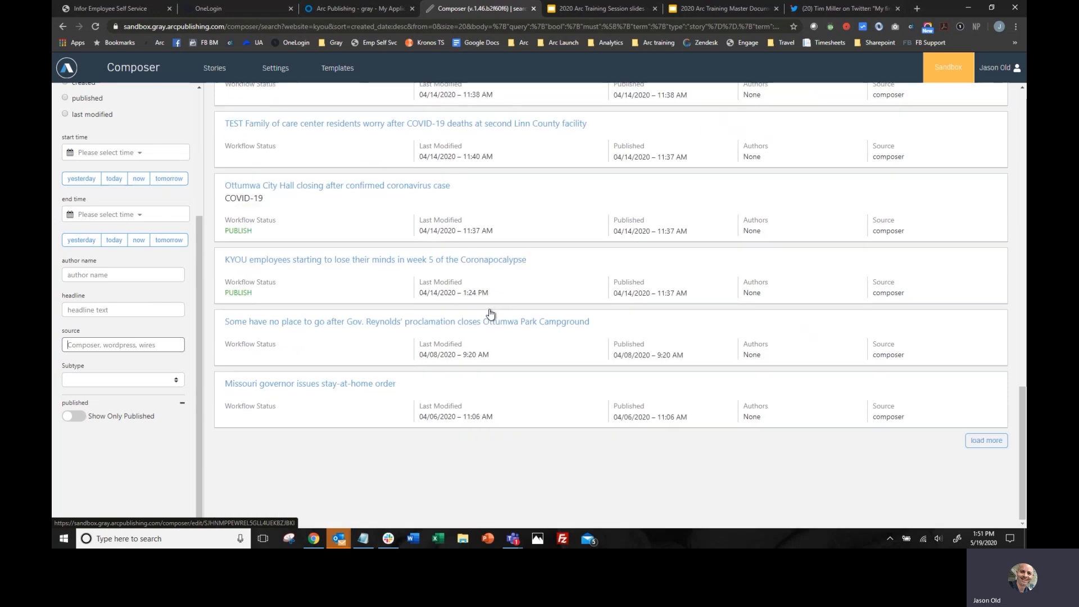
{"action": "scroll", "coordinate": [490, 315], "scroll_direction": "up", "scroll_amount": 5}
{"action": "scroll", "coordinate": [490, 314], "scroll_direction": "up", "scroll_amount": 10}
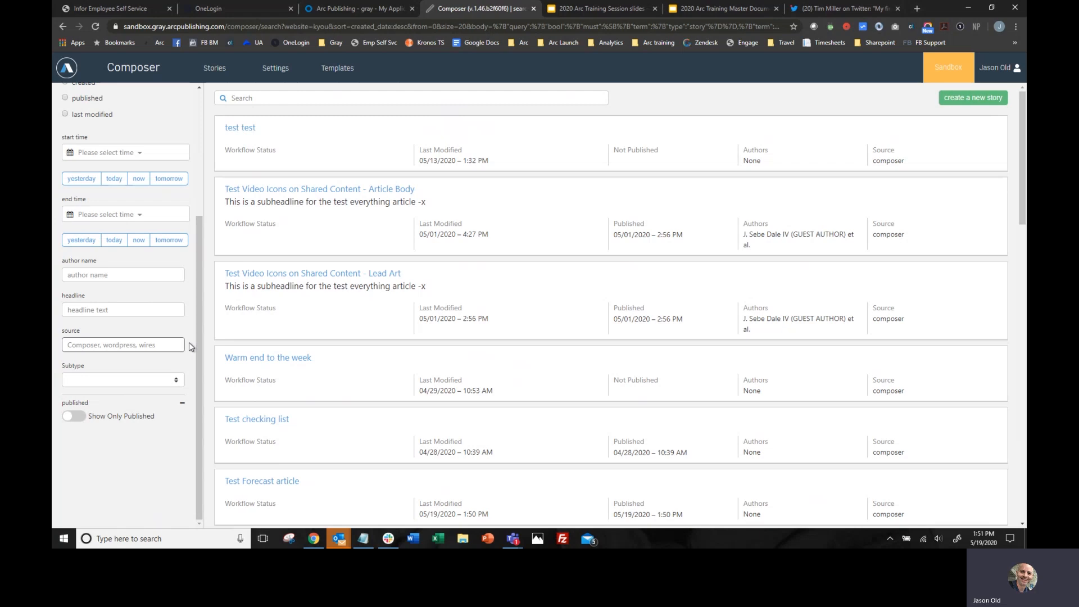
- Restrict the stories list to published stories only and switch that restriction off again
{"action": "left_click", "coordinate": [79, 417]}
{"action": "left_click", "coordinate": [75, 416]}
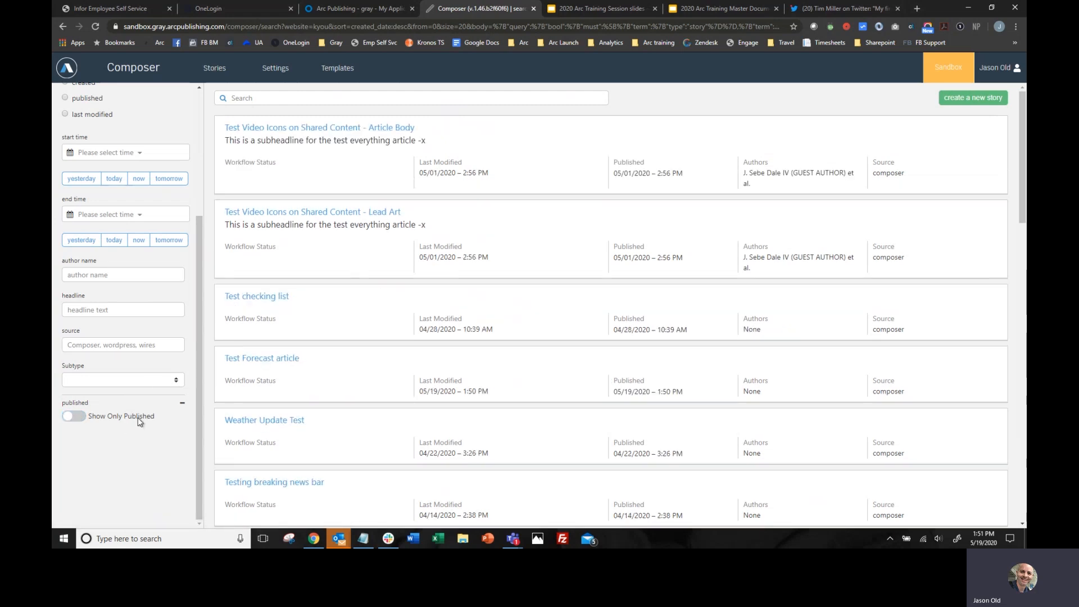
{"action": "scroll", "coordinate": [148, 415], "scroll_direction": "up", "scroll_amount": 2}
{"action": "scroll", "coordinate": [147, 414], "scroll_direction": "up", "scroll_amount": 2}
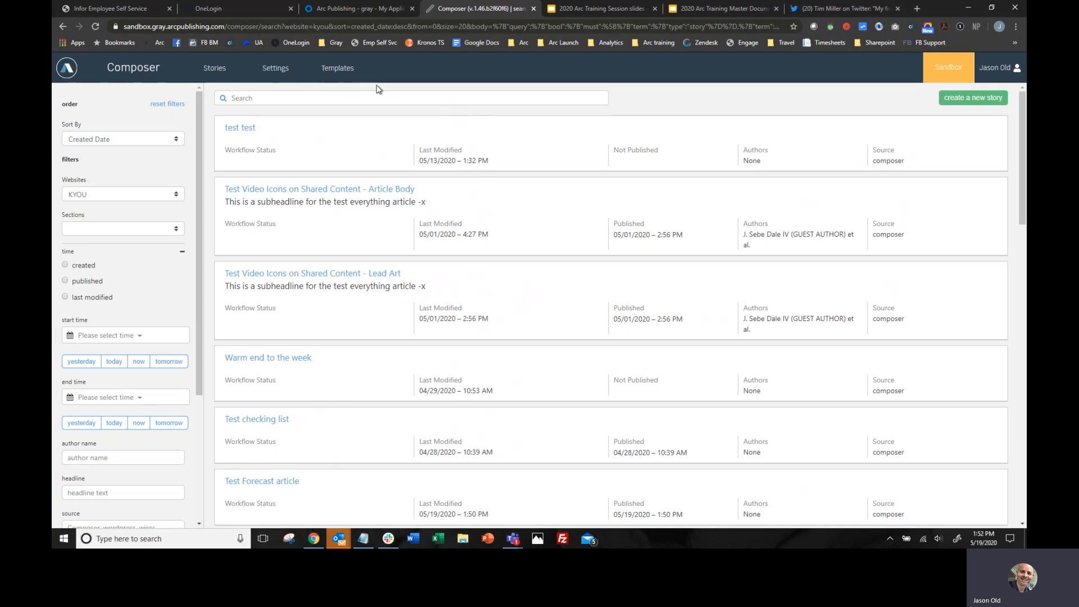
- Switch to WebSked, open its stories list and look through the available filters
{"action": "left_click", "coordinate": [67, 68]}
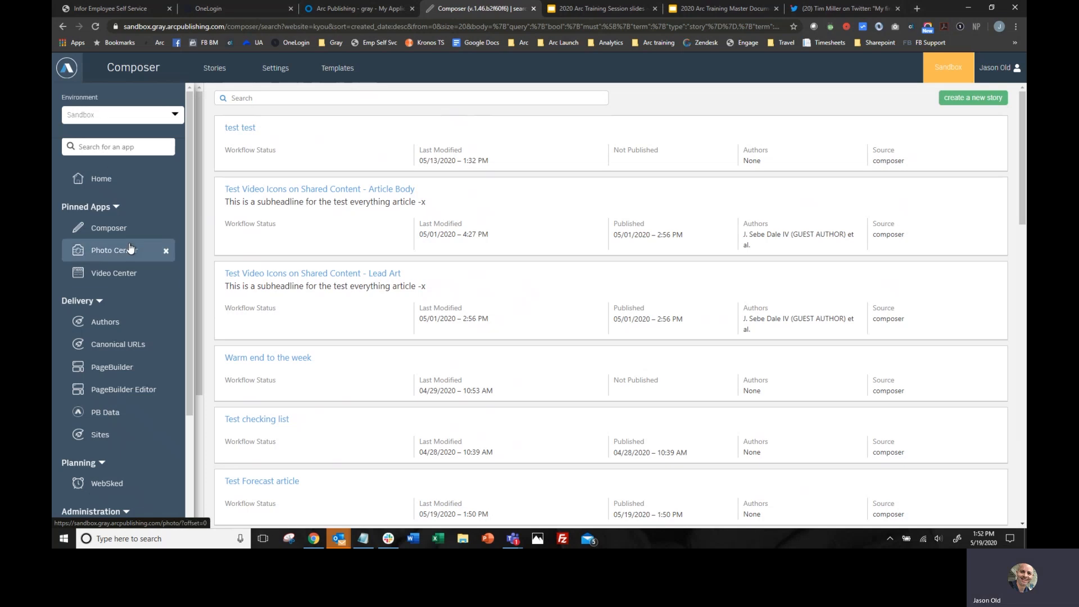
{"action": "left_click", "coordinate": [100, 488]}
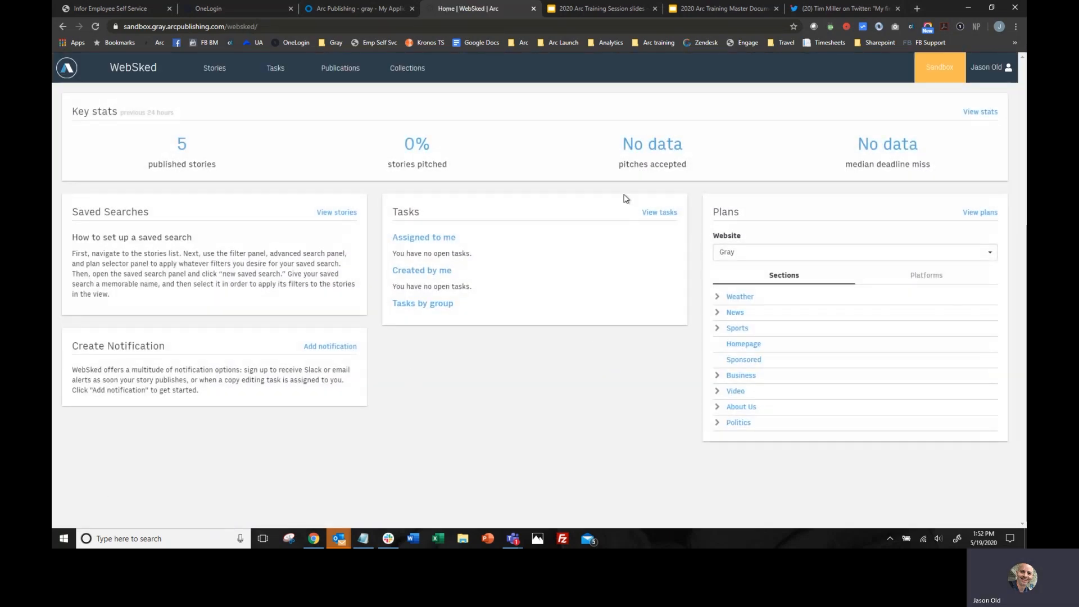
{"action": "left_click", "coordinate": [217, 70]}
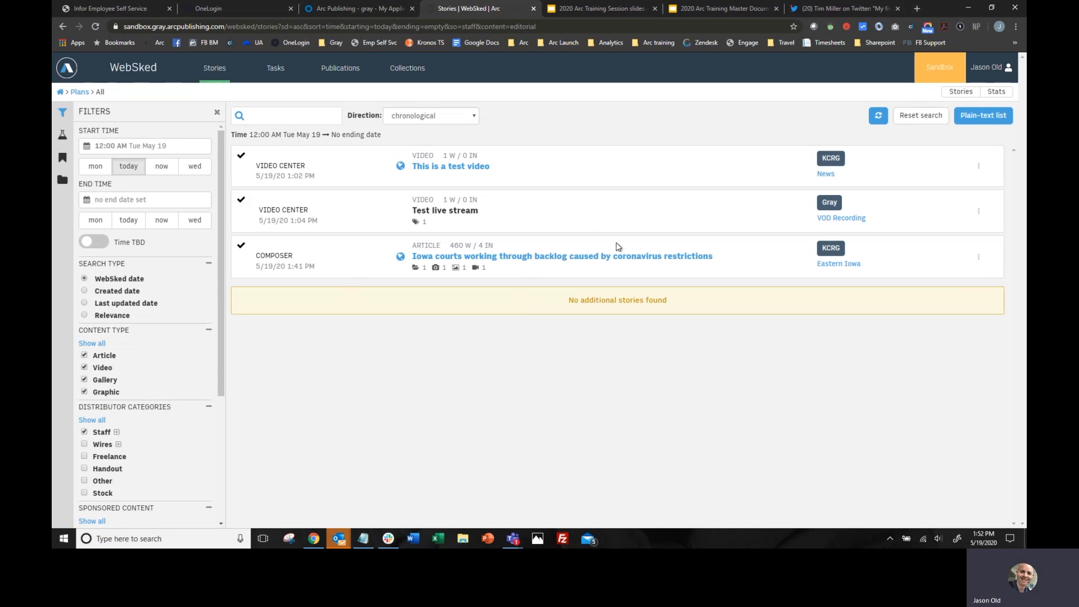
{"action": "scroll", "coordinate": [159, 276], "scroll_direction": "down", "scroll_amount": 3}
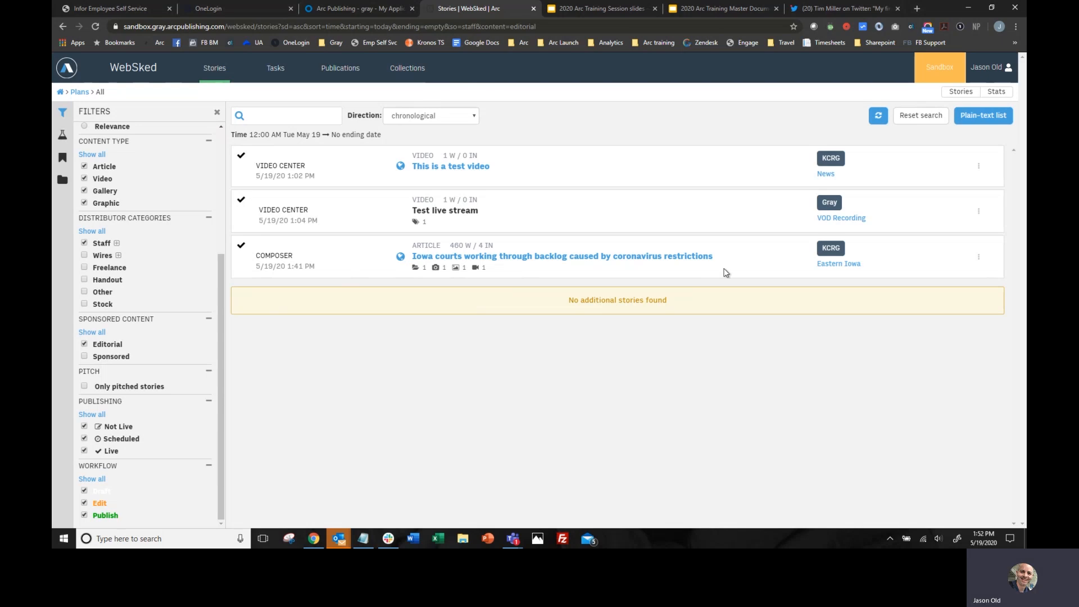
{"action": "scroll", "coordinate": [155, 228], "scroll_direction": "up", "scroll_amount": 3}
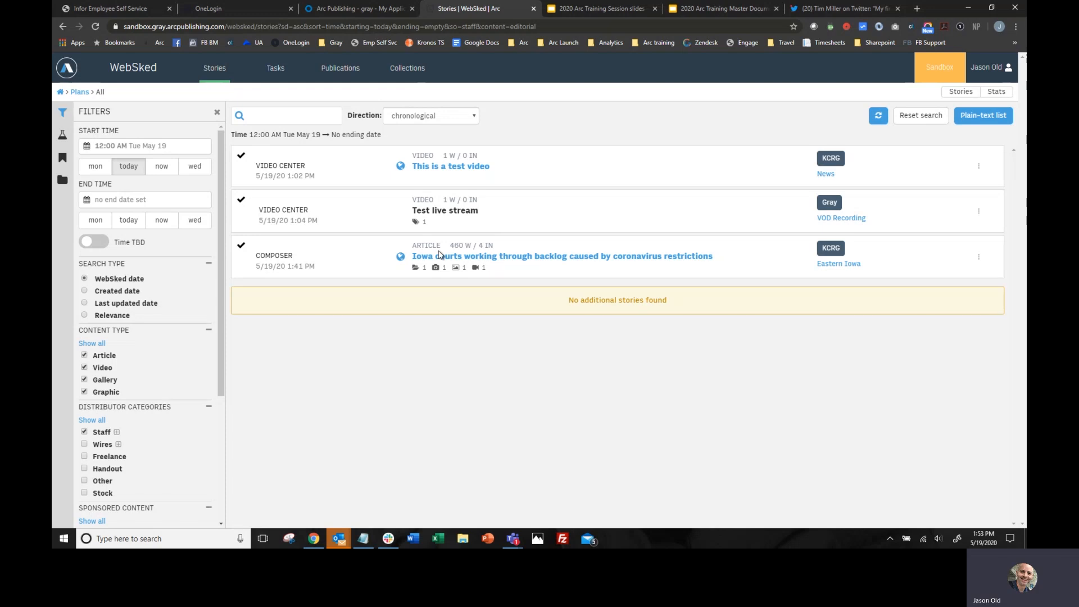
- Preview the "Iowa courts working through backlog caused by coronavirus restrictions" article and return to the stories list
{"action": "mouse_move", "coordinate": [978, 258]}
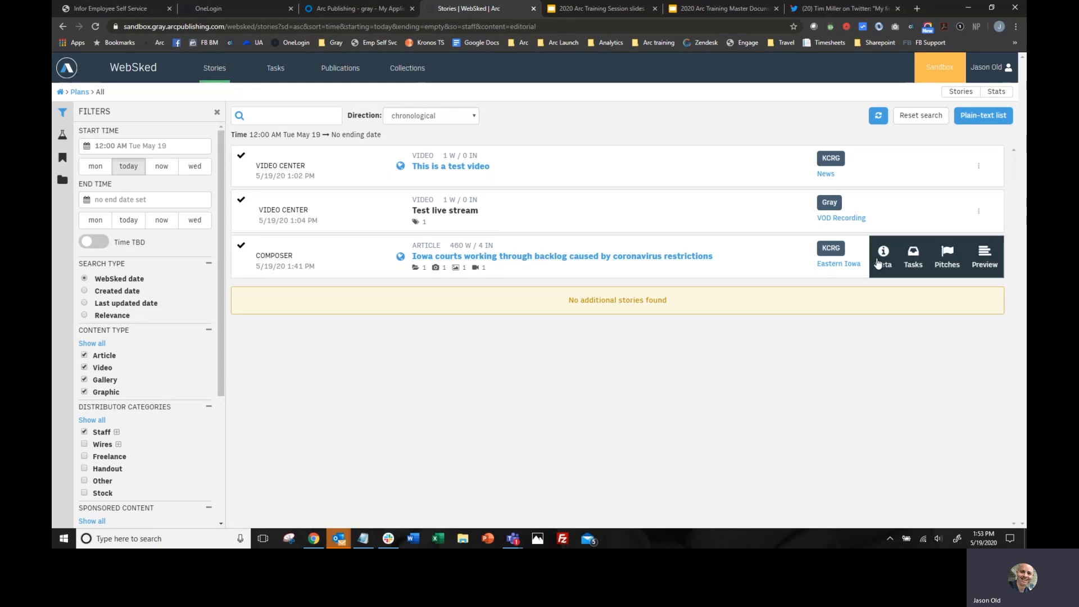
{"action": "left_click", "coordinate": [985, 258]}
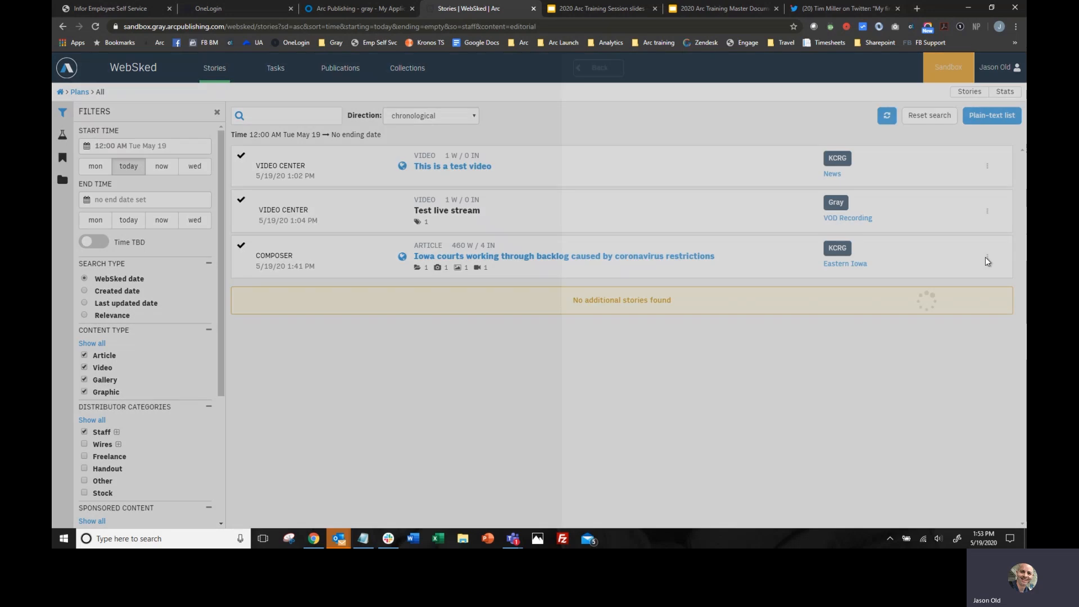
{"action": "scroll", "coordinate": [422, 250], "scroll_direction": "down", "scroll_amount": 12}
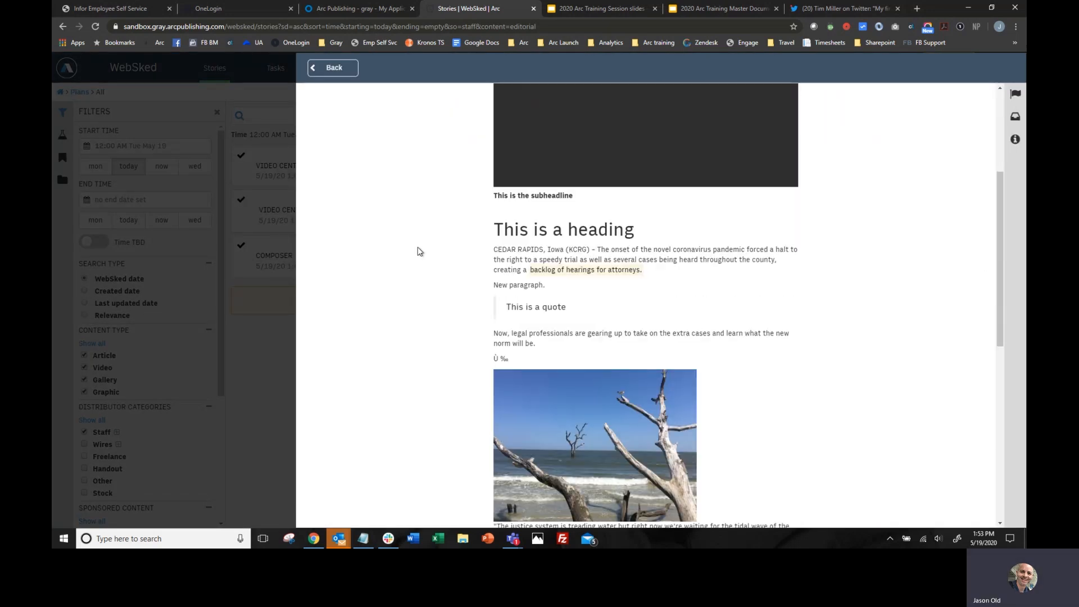
{"action": "scroll", "coordinate": [419, 251], "scroll_direction": "up", "scroll_amount": 12}
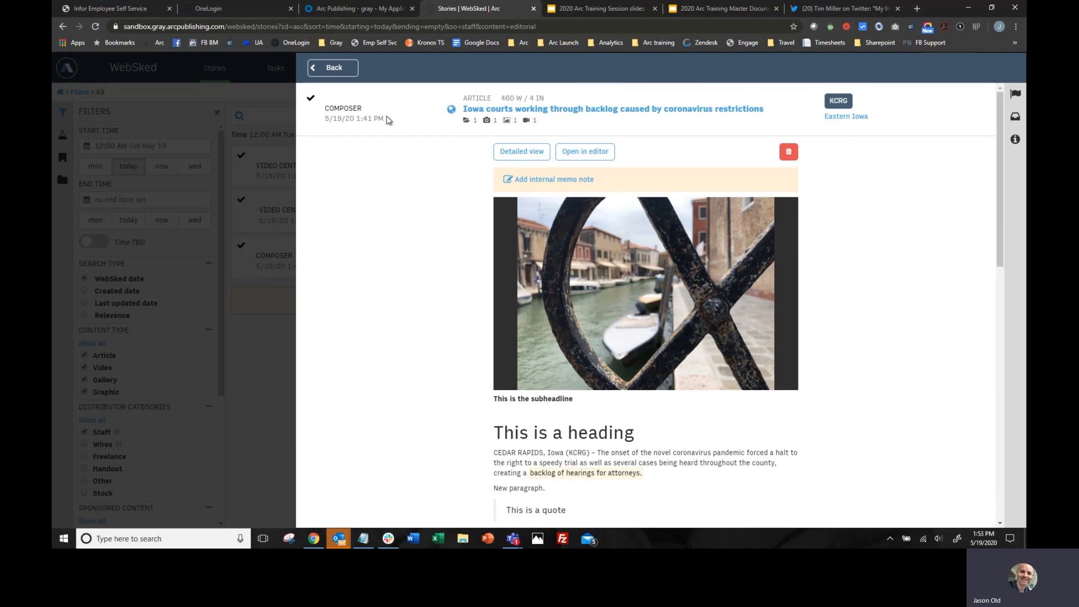
{"action": "left_click", "coordinate": [338, 72]}
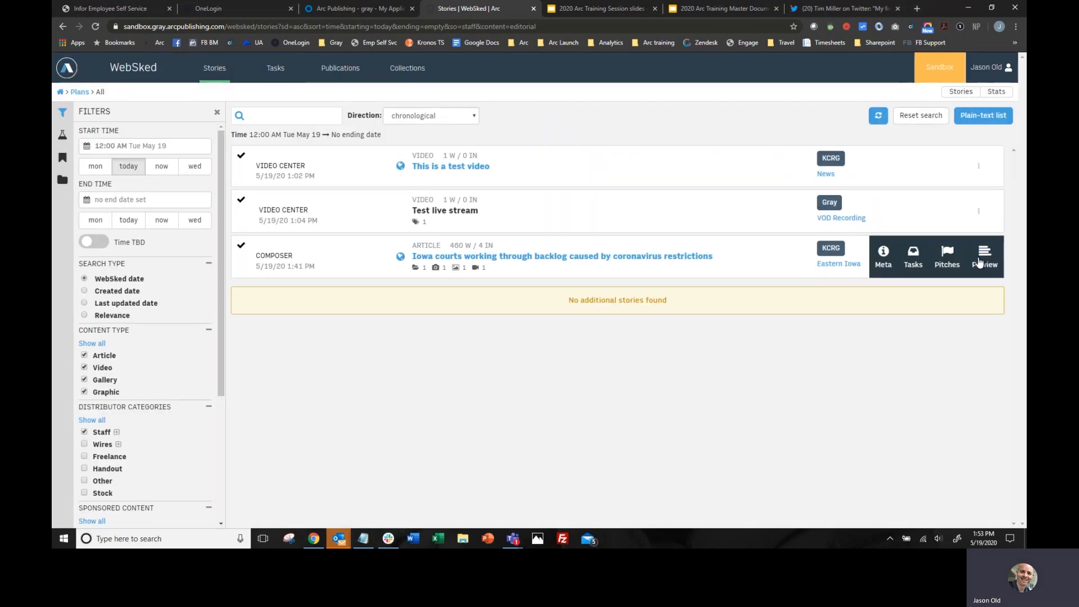
- Examine the metadata of the Iowa courts article and return to the WebSked stories list
{"action": "left_click", "coordinate": [886, 262]}
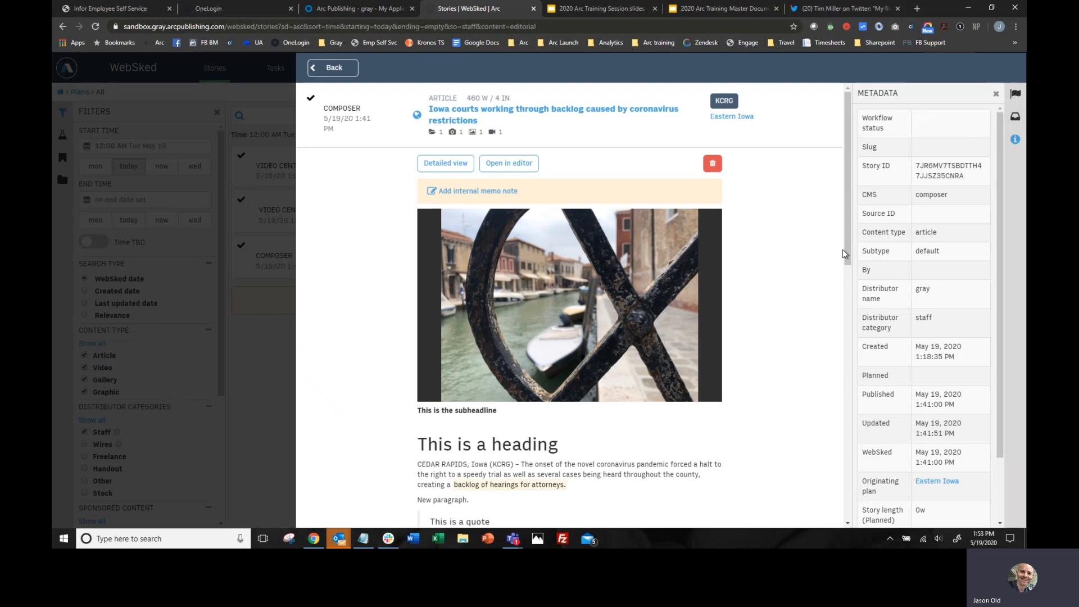
{"action": "scroll", "coordinate": [930, 311], "scroll_direction": "down", "scroll_amount": 2}
{"action": "left_click", "coordinate": [333, 69]}
{"action": "mouse_move", "coordinate": [982, 263]}
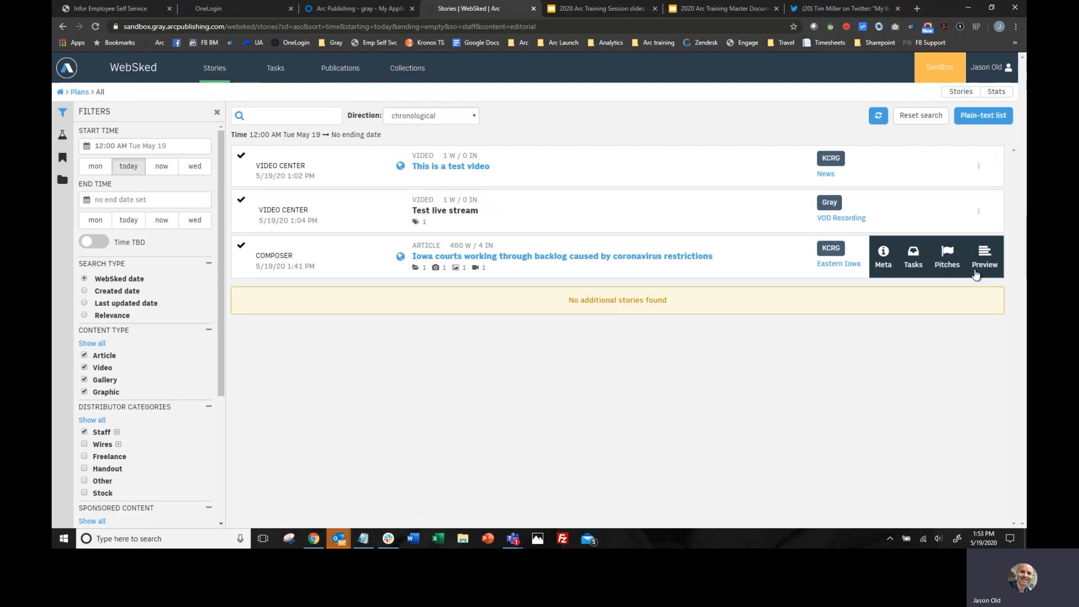
- Open the pitches of the Iowa courts article and try to add it to the KYOU Homepage collection
{"action": "left_click", "coordinate": [950, 259]}
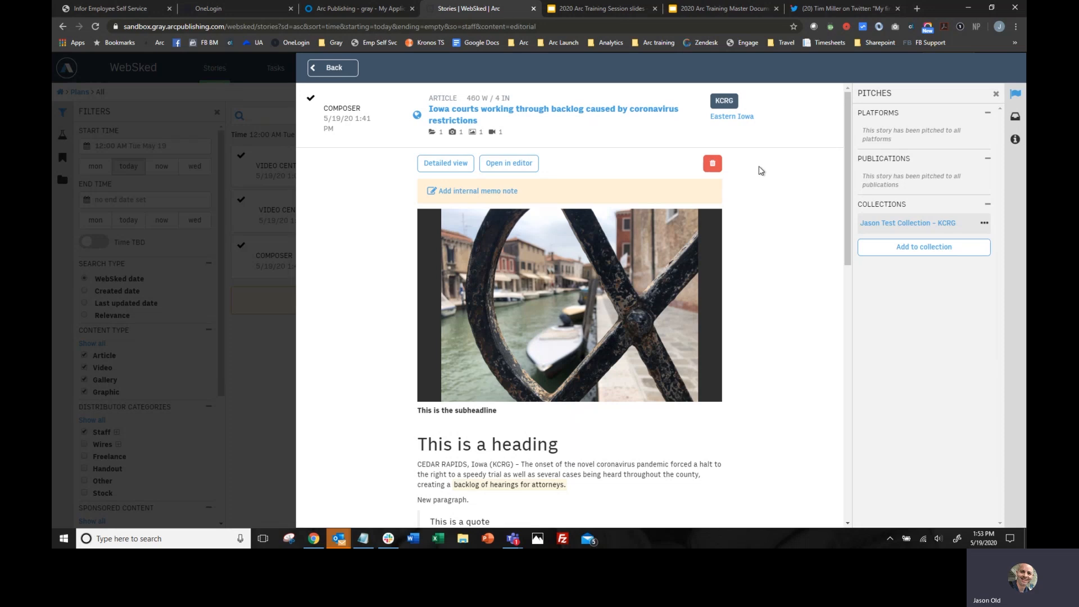
{"action": "left_click", "coordinate": [929, 251]}
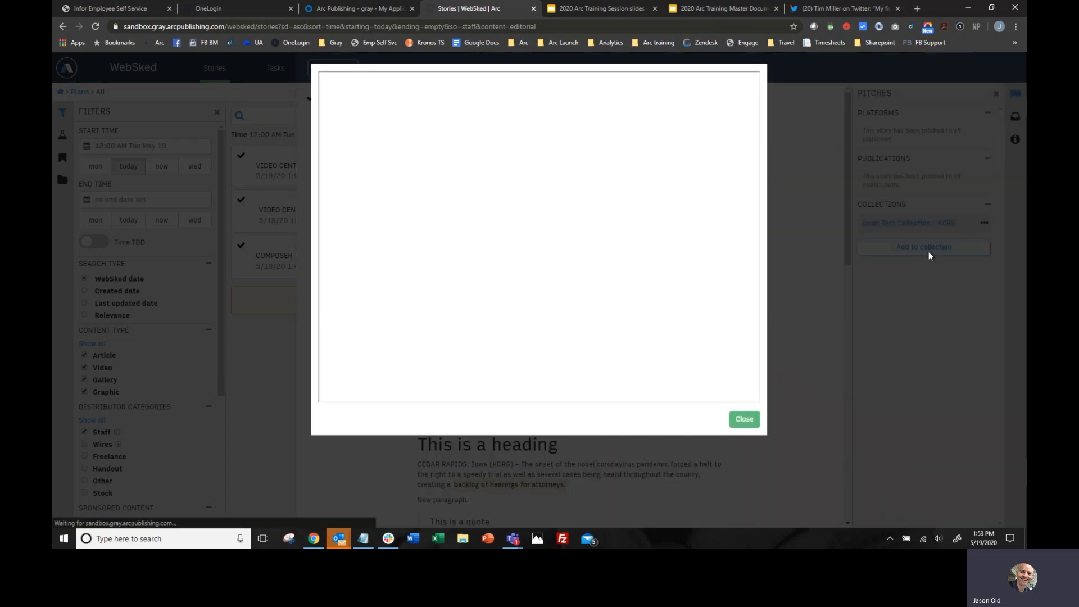
{"action": "scroll", "coordinate": [446, 201], "scroll_direction": "down", "scroll_amount": 9}
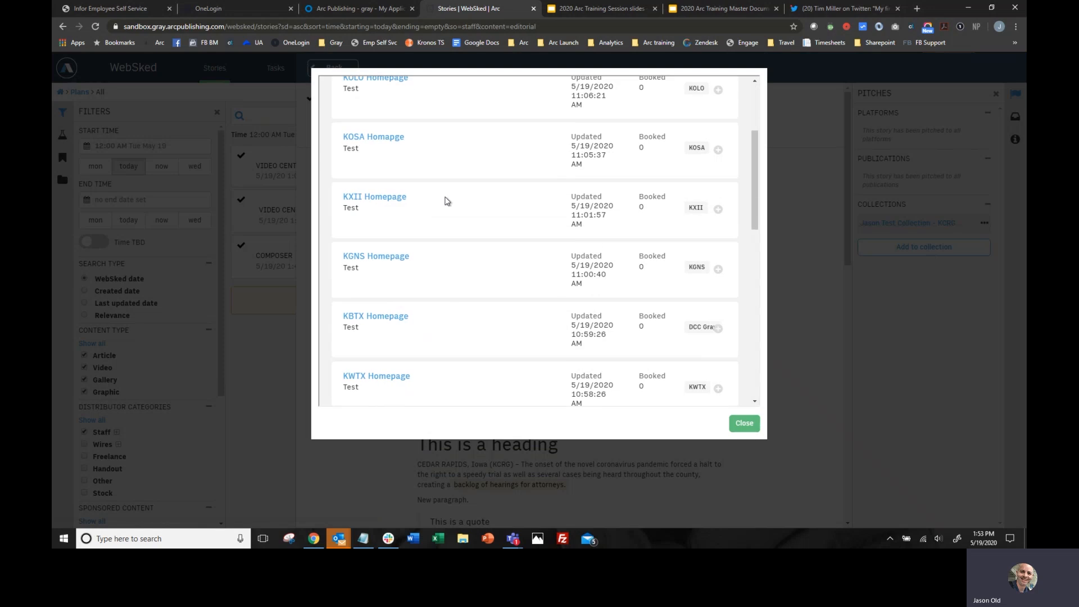
{"action": "scroll", "coordinate": [446, 200], "scroll_direction": "down", "scroll_amount": 4}
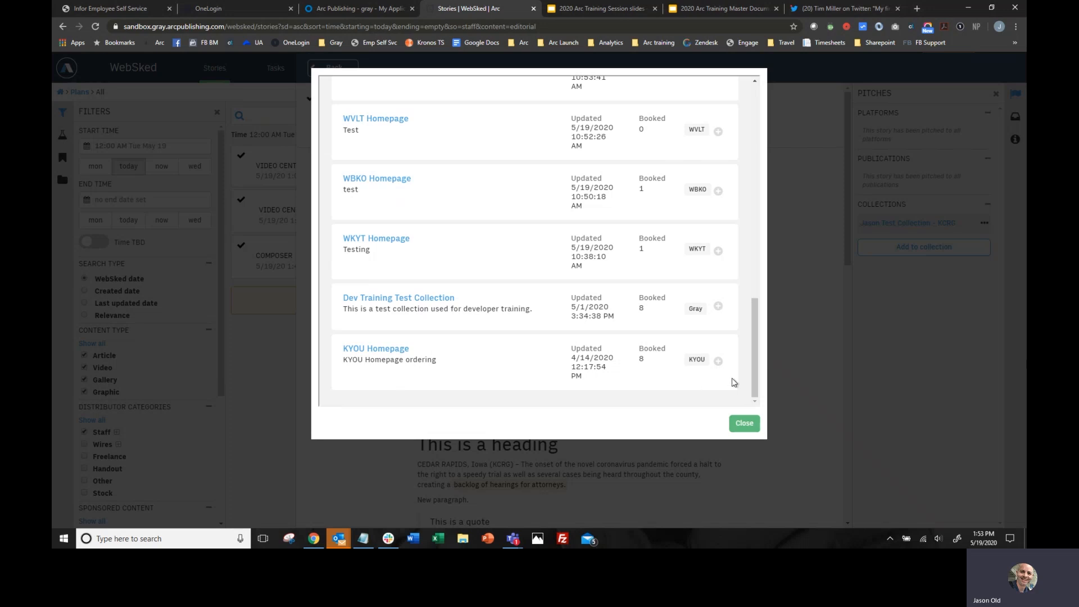
{"action": "left_click", "coordinate": [719, 361]}
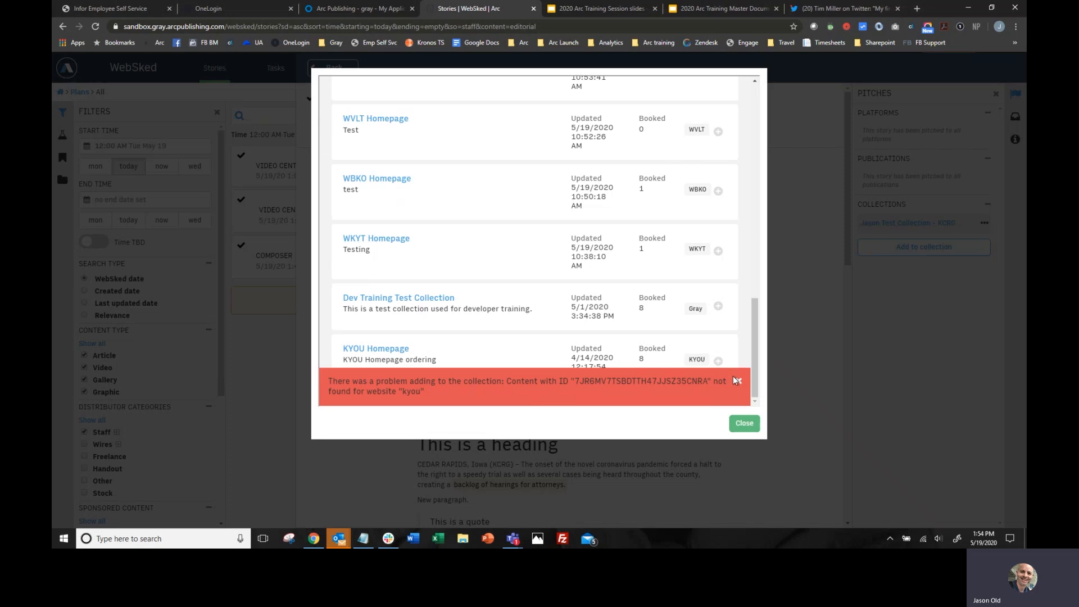
{"action": "left_click", "coordinate": [734, 379]}
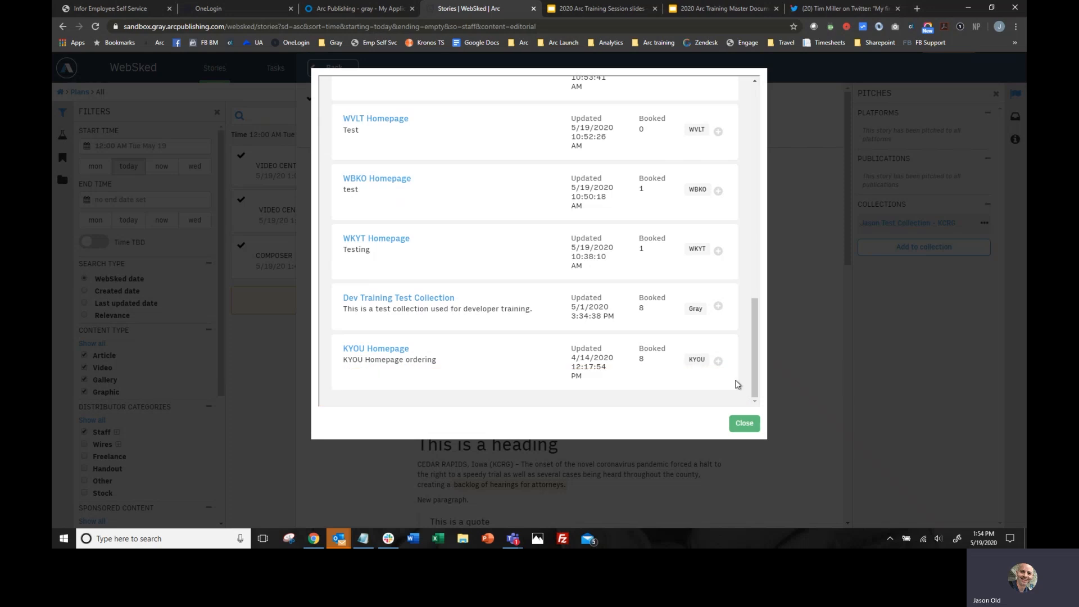
- Move the Kirksville City Council story to position 6 in the KYOU Homepage collection, publish the new order and return to the stories list
{"action": "left_click", "coordinate": [375, 354]}
{"action": "scroll", "coordinate": [545, 271], "scroll_direction": "down", "scroll_amount": 4}
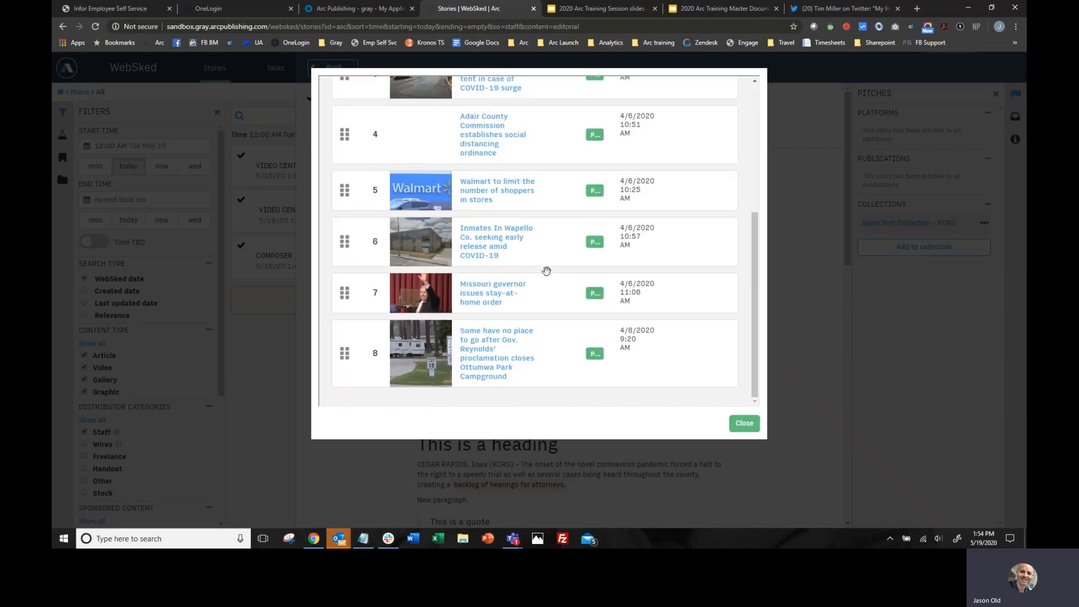
{"action": "scroll", "coordinate": [546, 271], "scroll_direction": "up", "scroll_amount": 5}
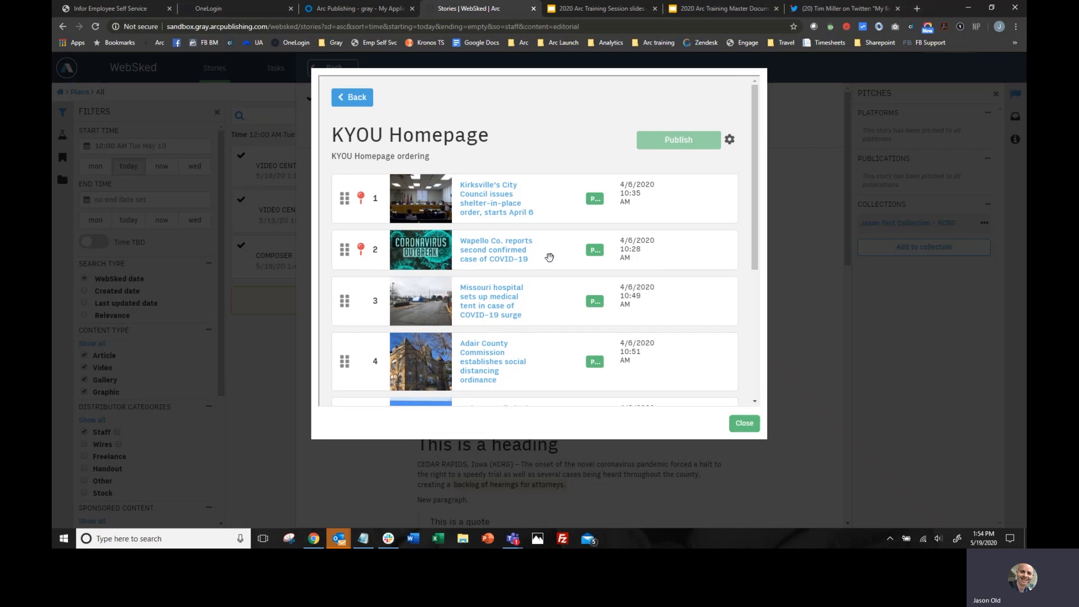
{"action": "left_click_drag", "start_coordinate": [495, 195], "coordinate": [498, 270]}
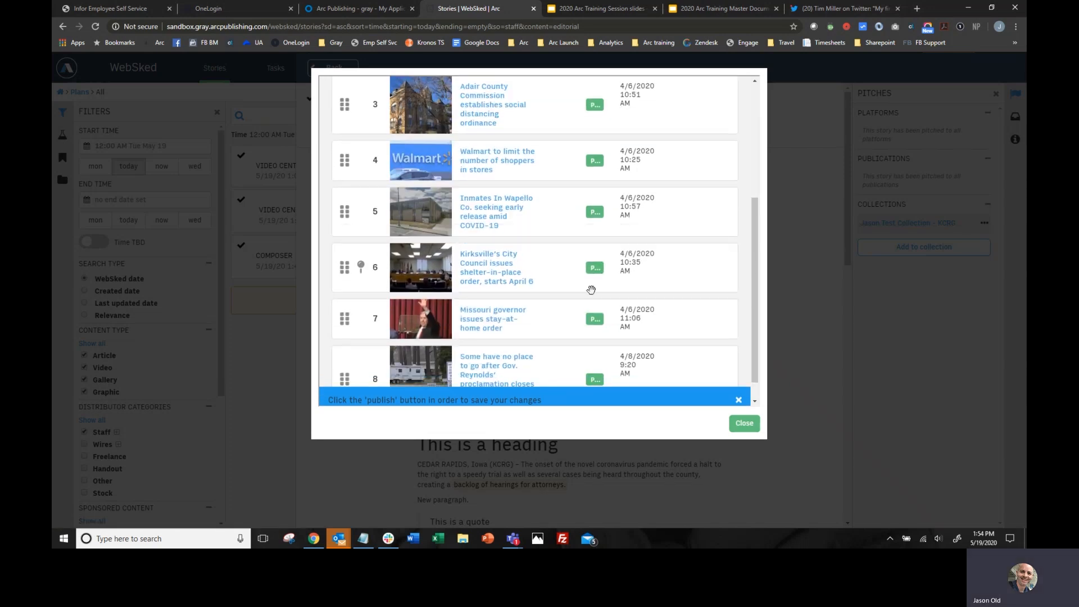
{"action": "scroll", "coordinate": [591, 290], "scroll_direction": "up", "scroll_amount": 5}
{"action": "left_click", "coordinate": [675, 145]}
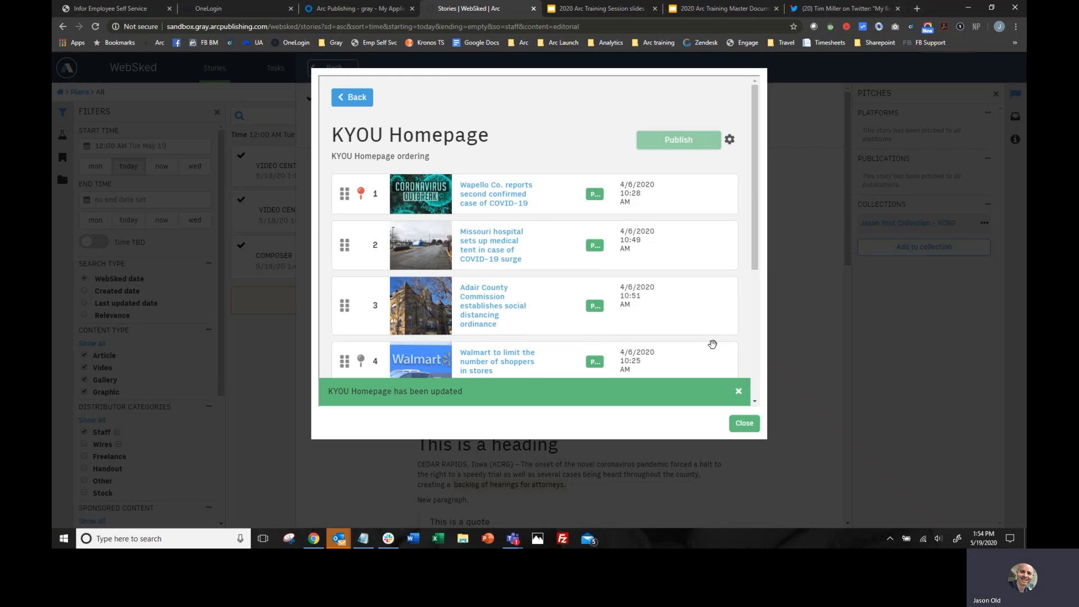
{"action": "left_click", "coordinate": [745, 424]}
{"action": "left_click", "coordinate": [334, 68]}
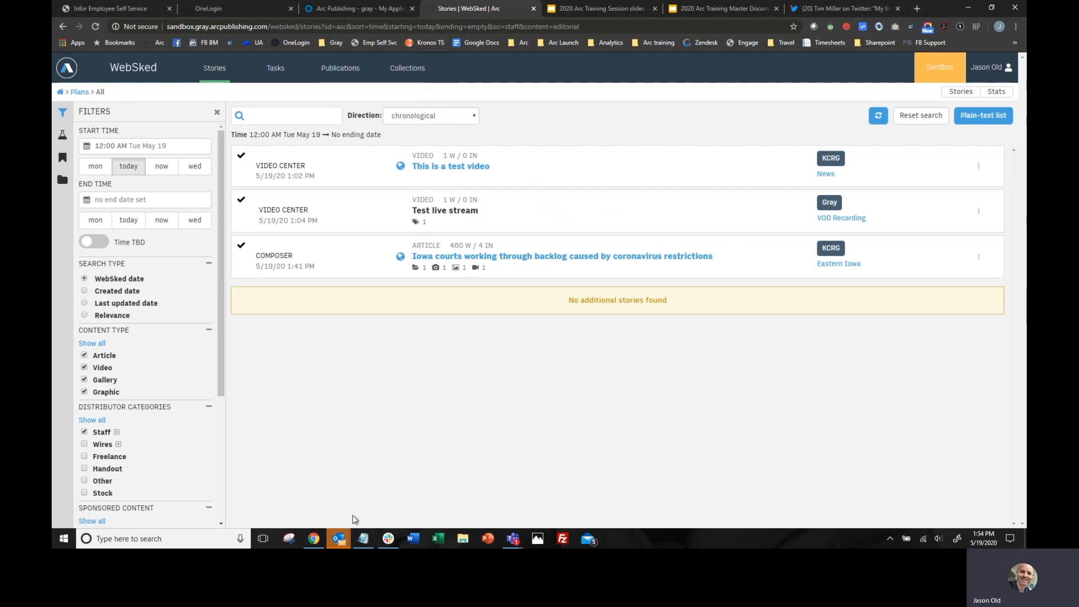
{"action": "left_click", "coordinate": [385, 7]}
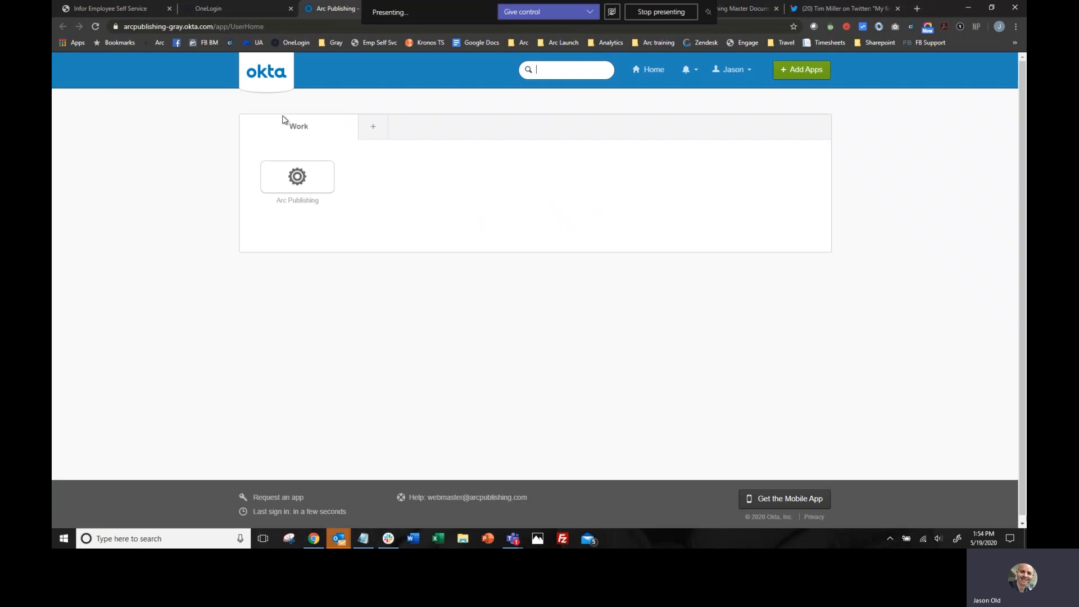
{"action": "left_click", "coordinate": [472, 10]}
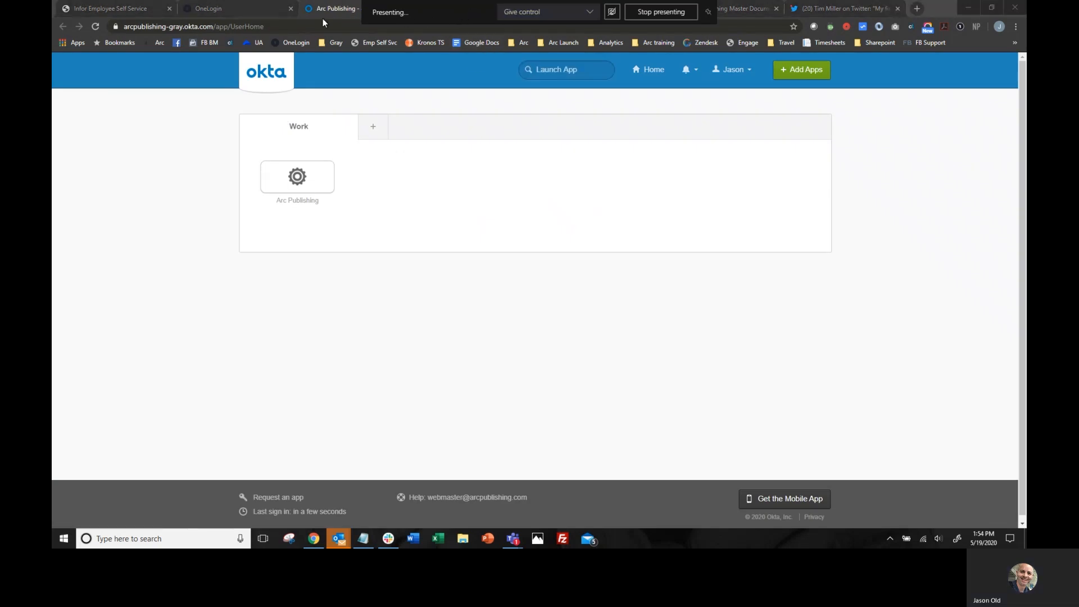
{"action": "left_click", "coordinate": [488, 9]}
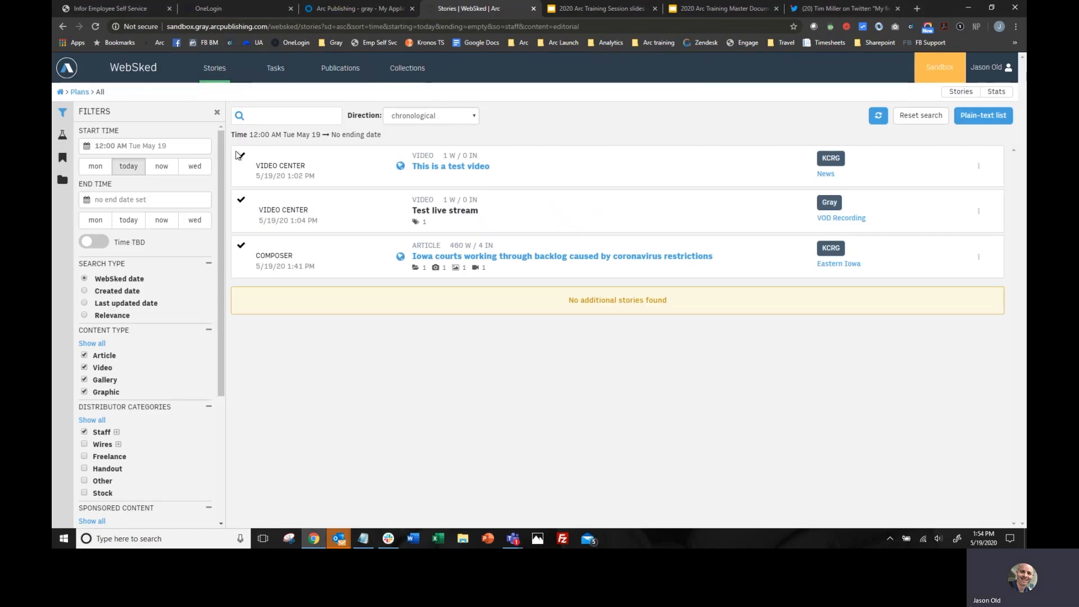
- Switch to Composer and filter its stories list to the KCRG website
{"action": "left_click", "coordinate": [66, 68]}
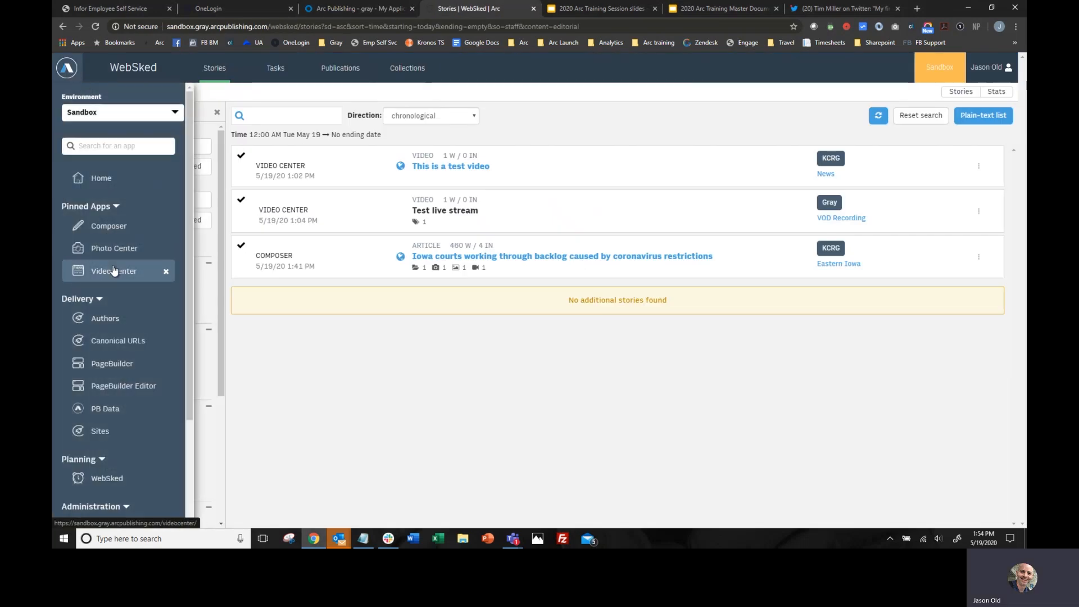
{"action": "left_click", "coordinate": [113, 229]}
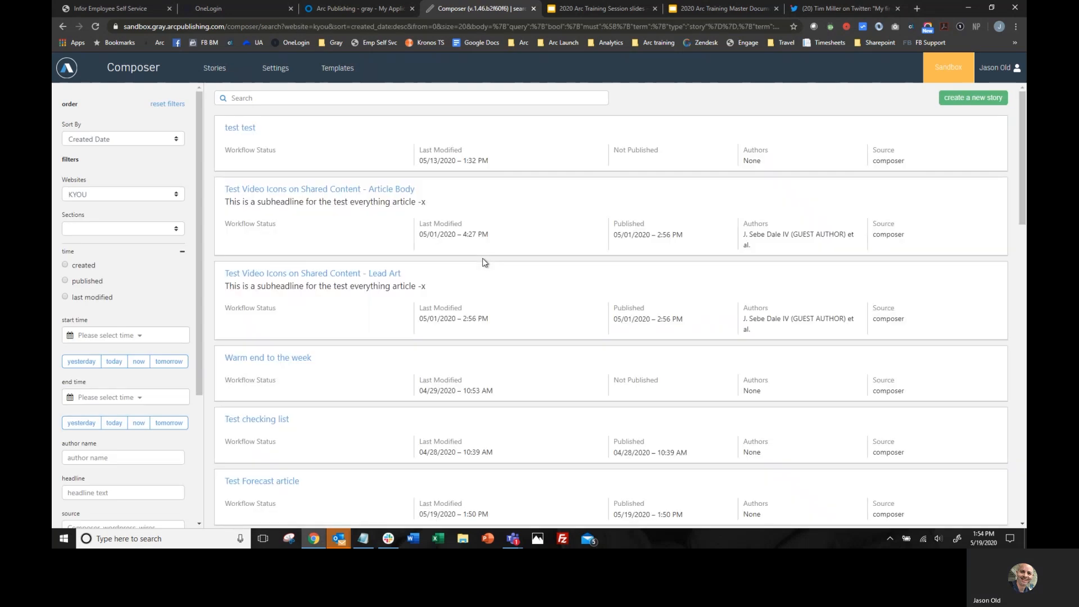
{"action": "left_click", "coordinate": [175, 195]}
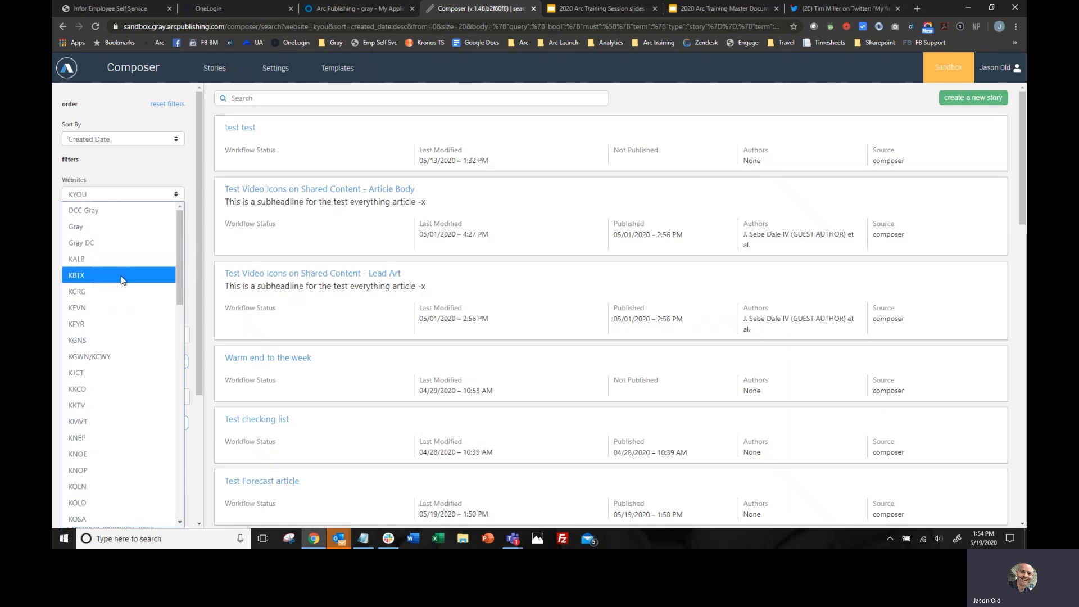
{"action": "left_click", "coordinate": [120, 291]}
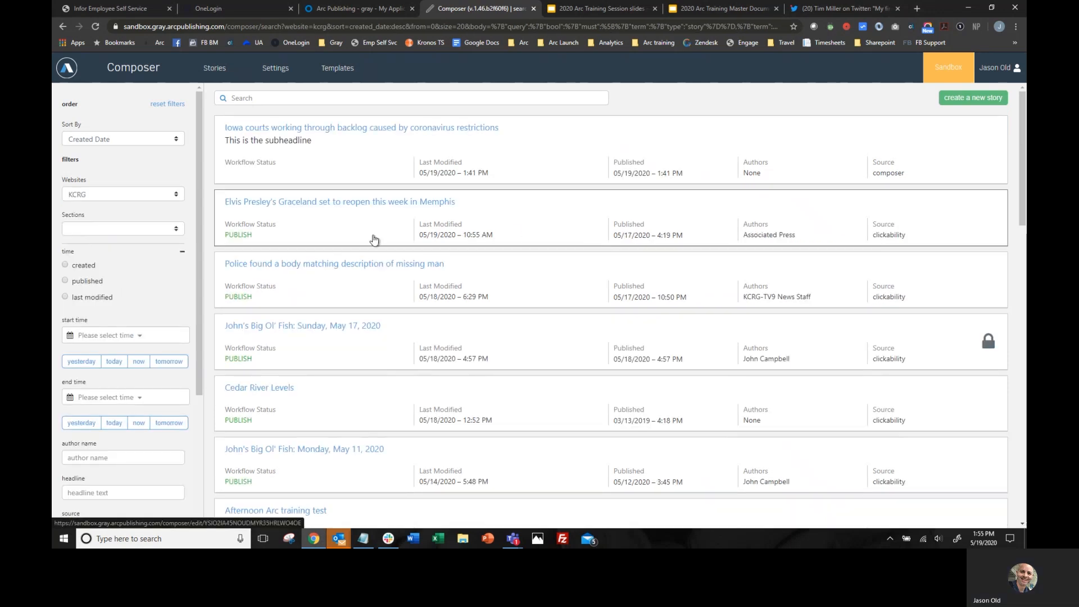